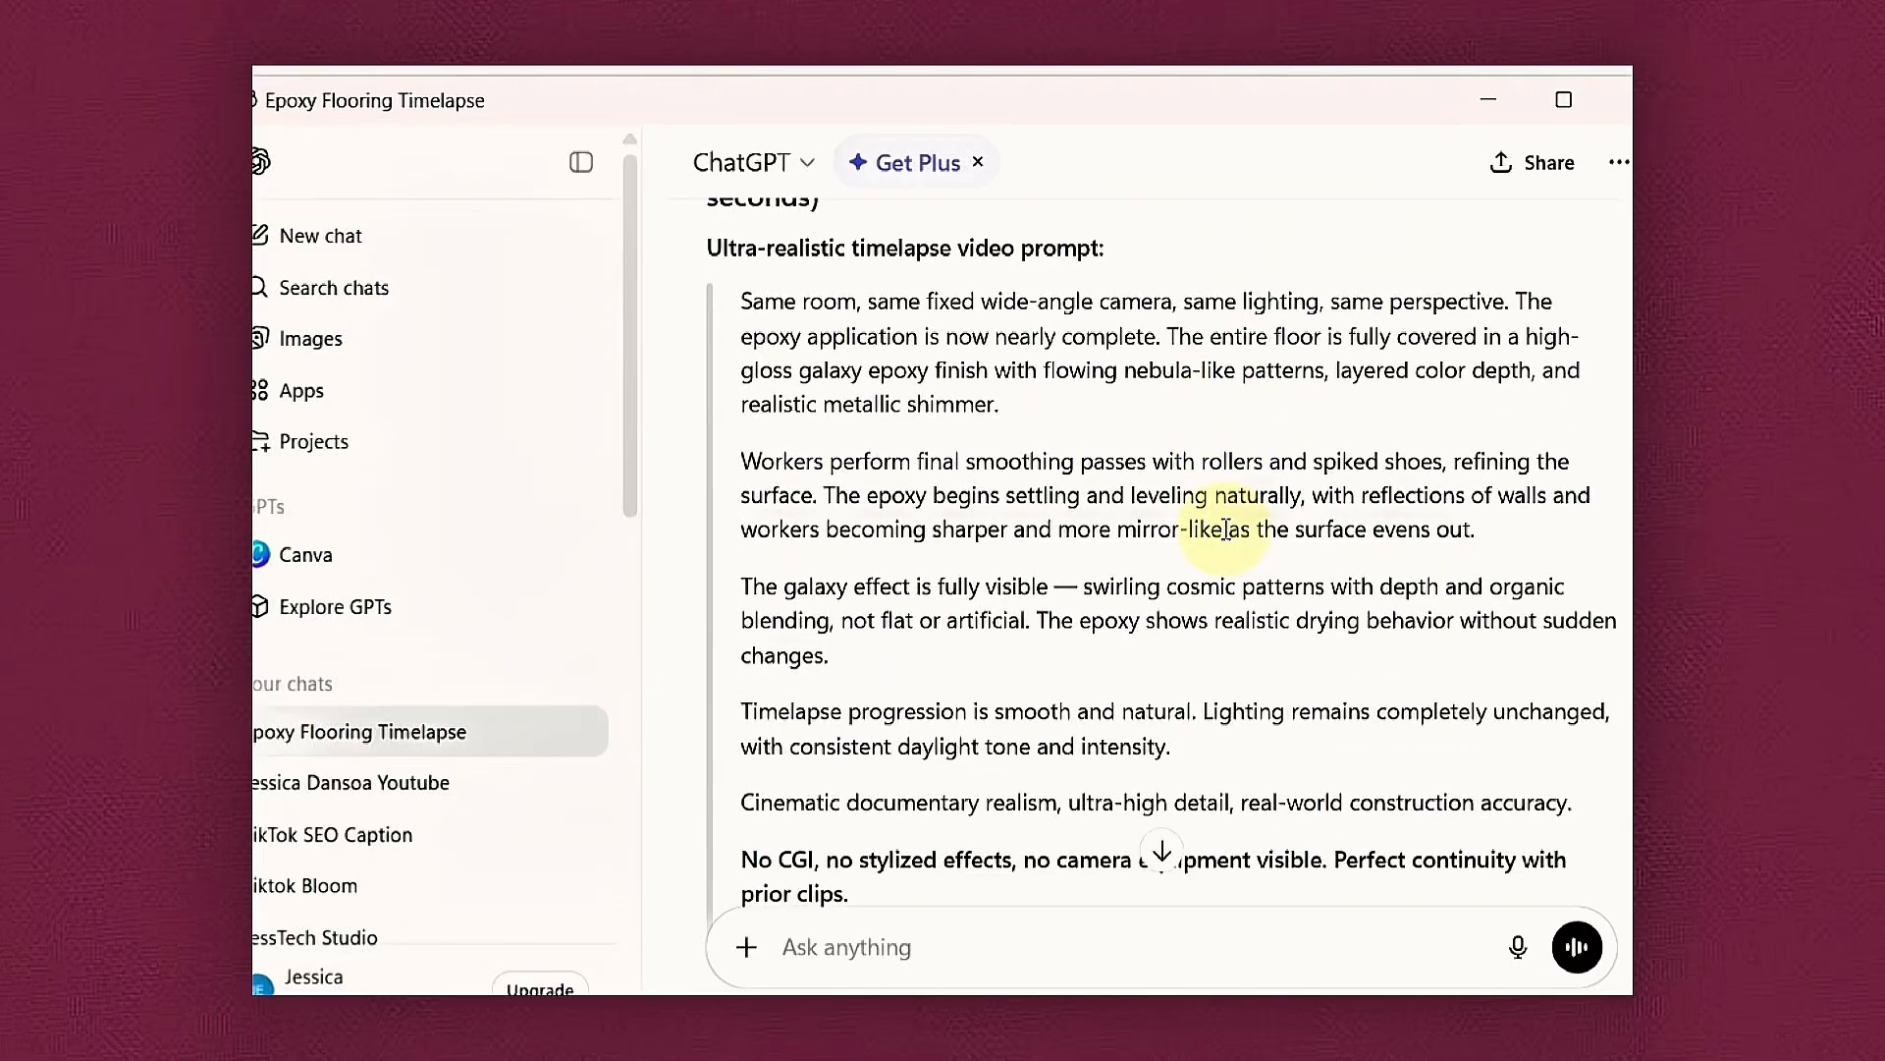
Ask ChatGPT to redo the timelapse prompt for a modern bedroom and look through the reworked prompts.
click(856, 933)
text(NO)
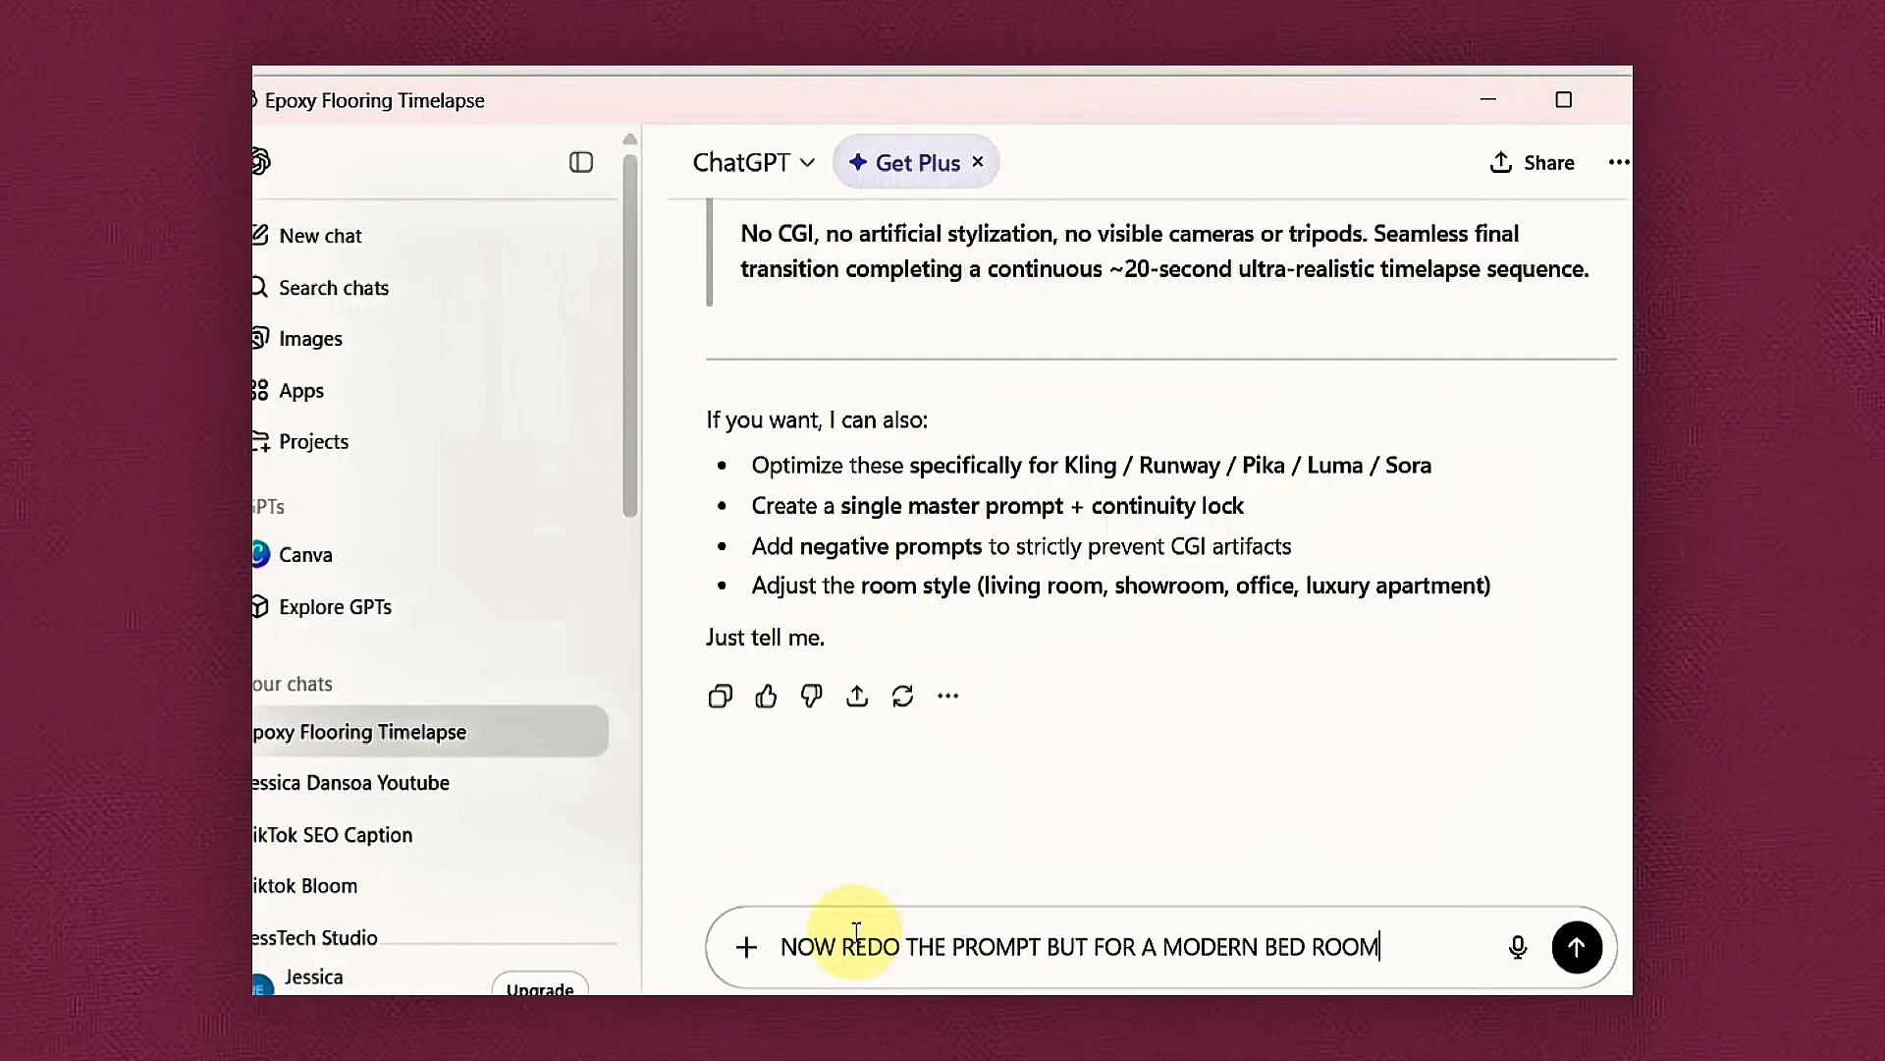
click(1575, 948)
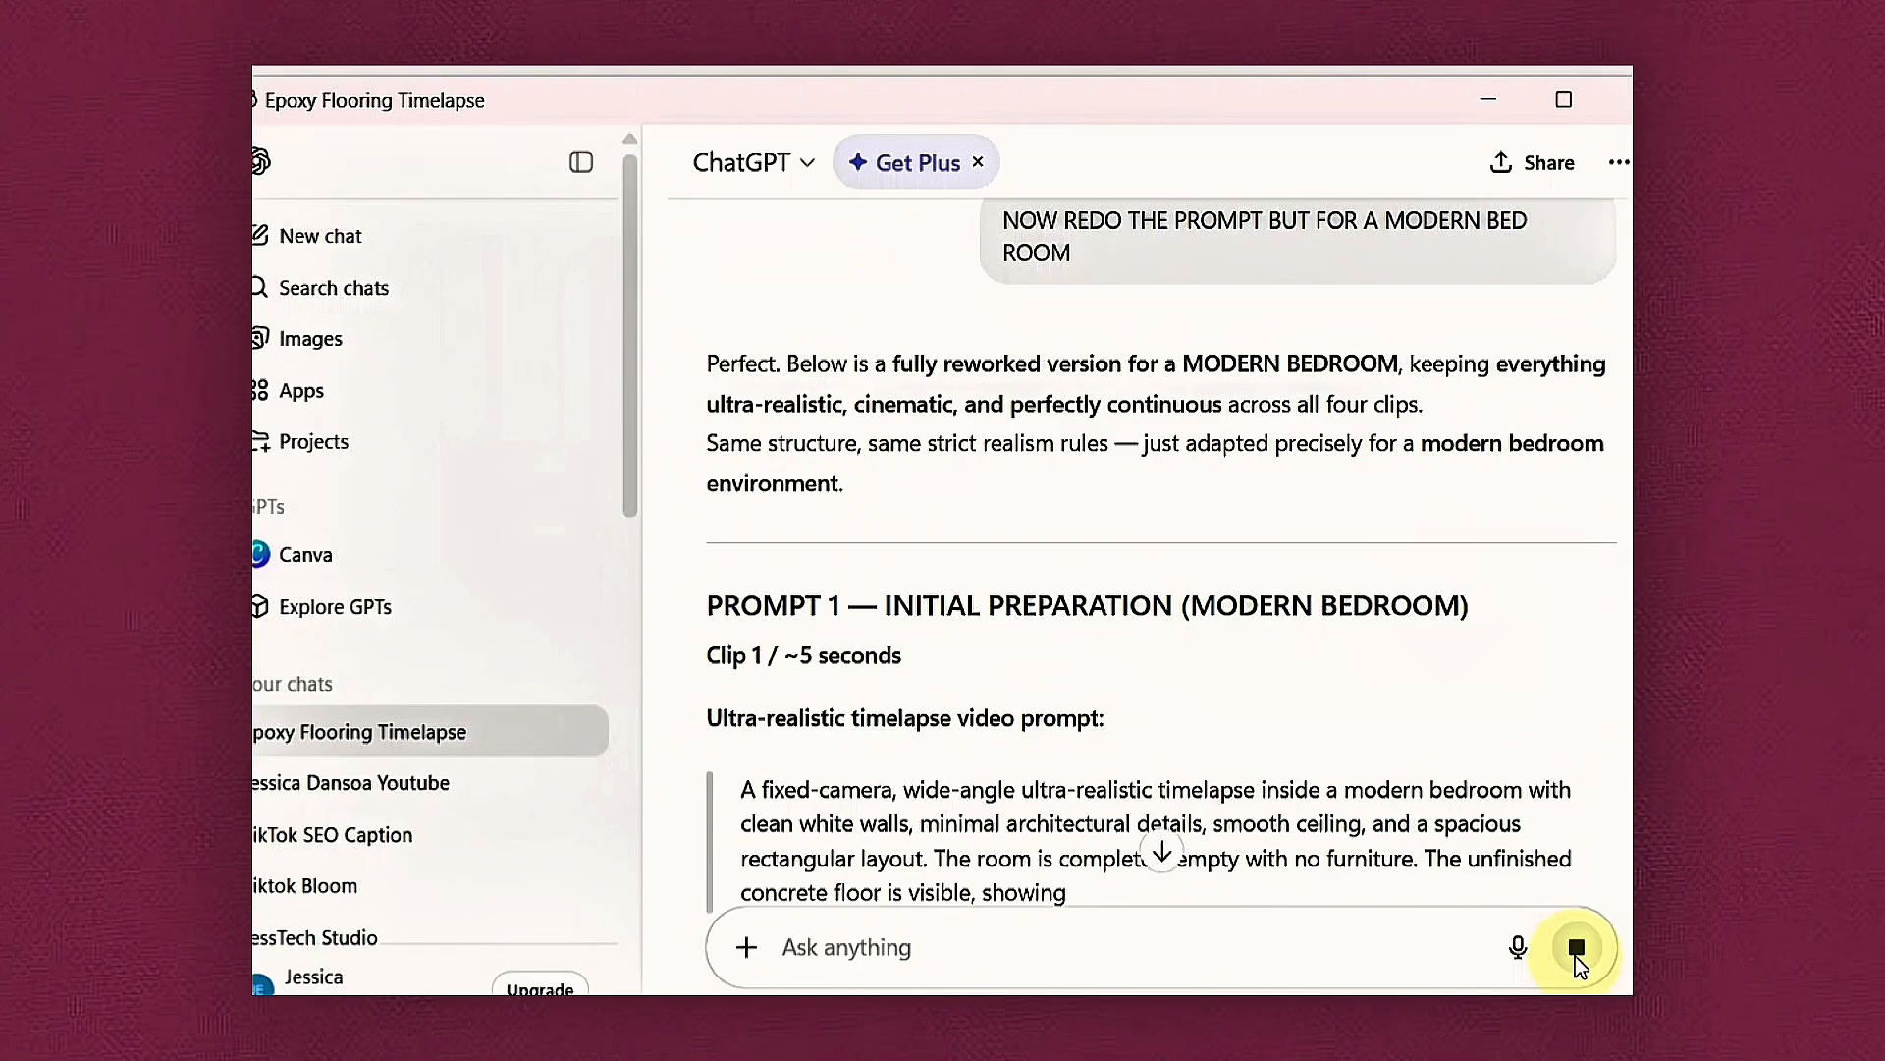
scroll(1242, 584, down, 15)
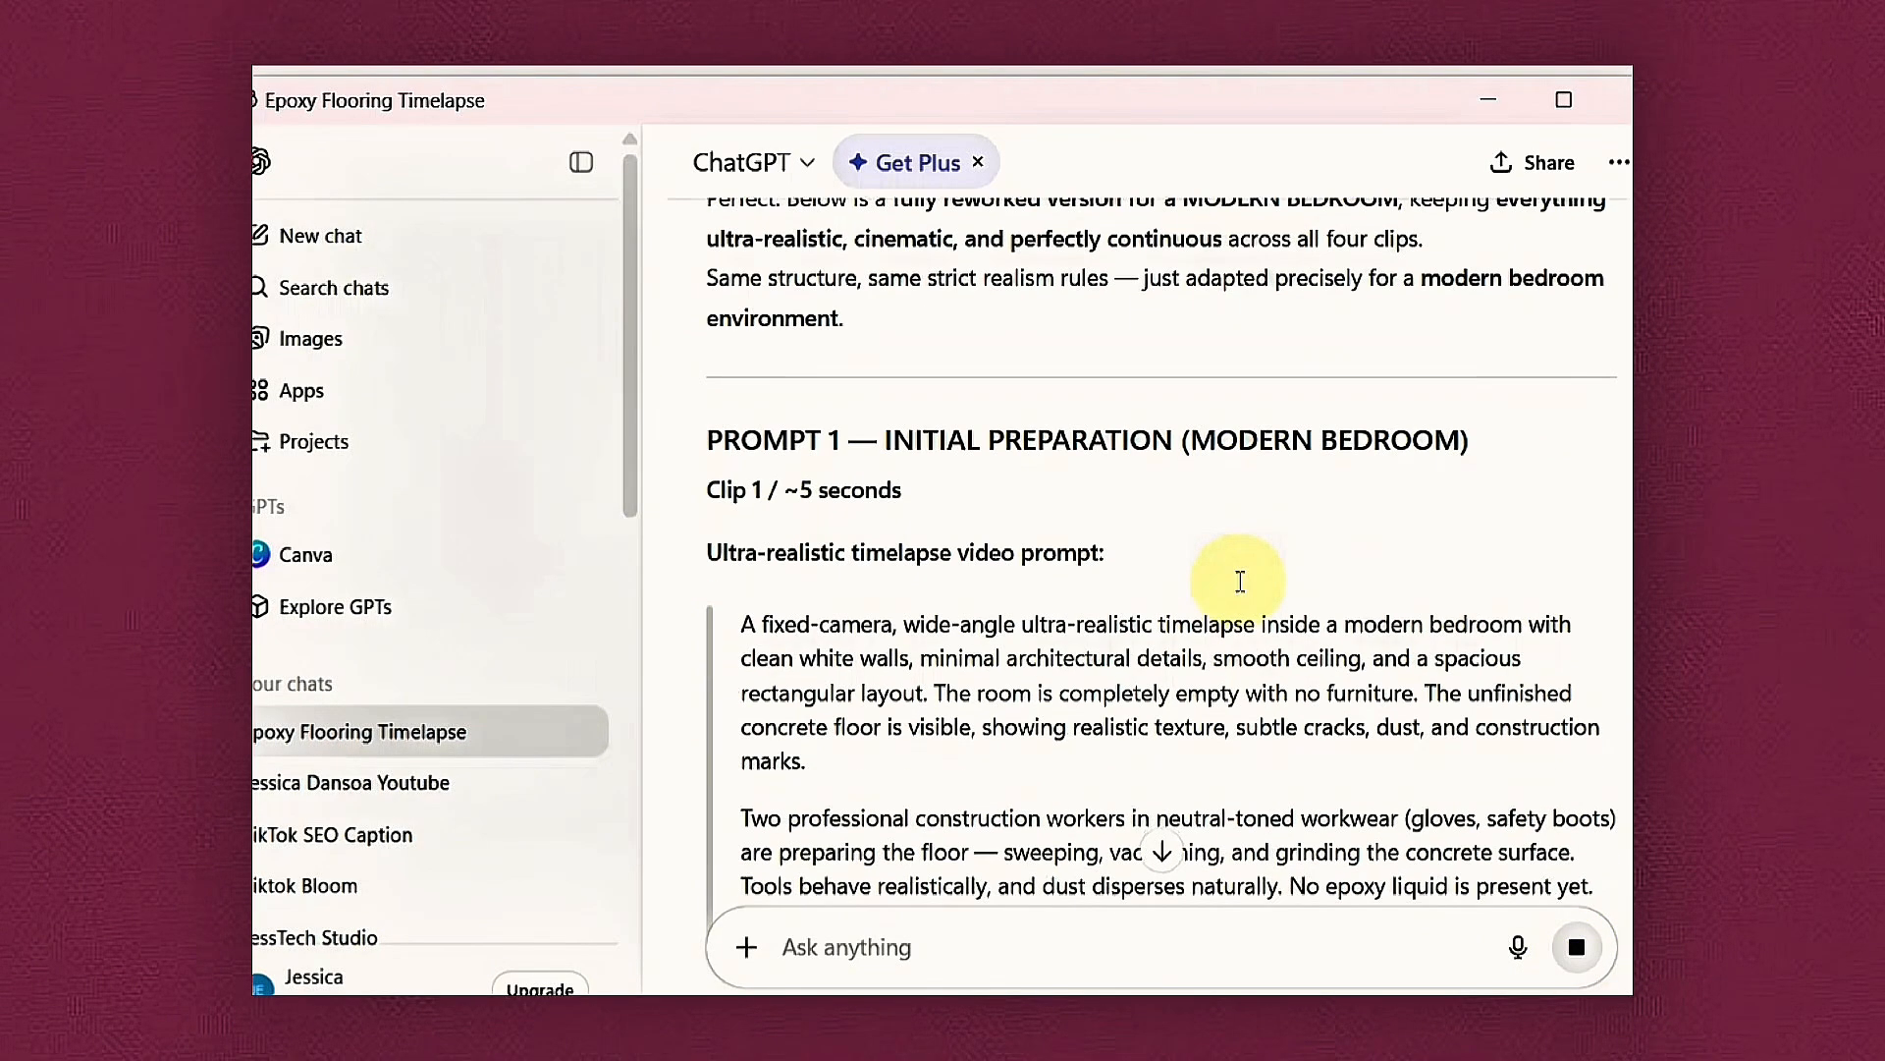
scroll(1241, 587, down, 10)
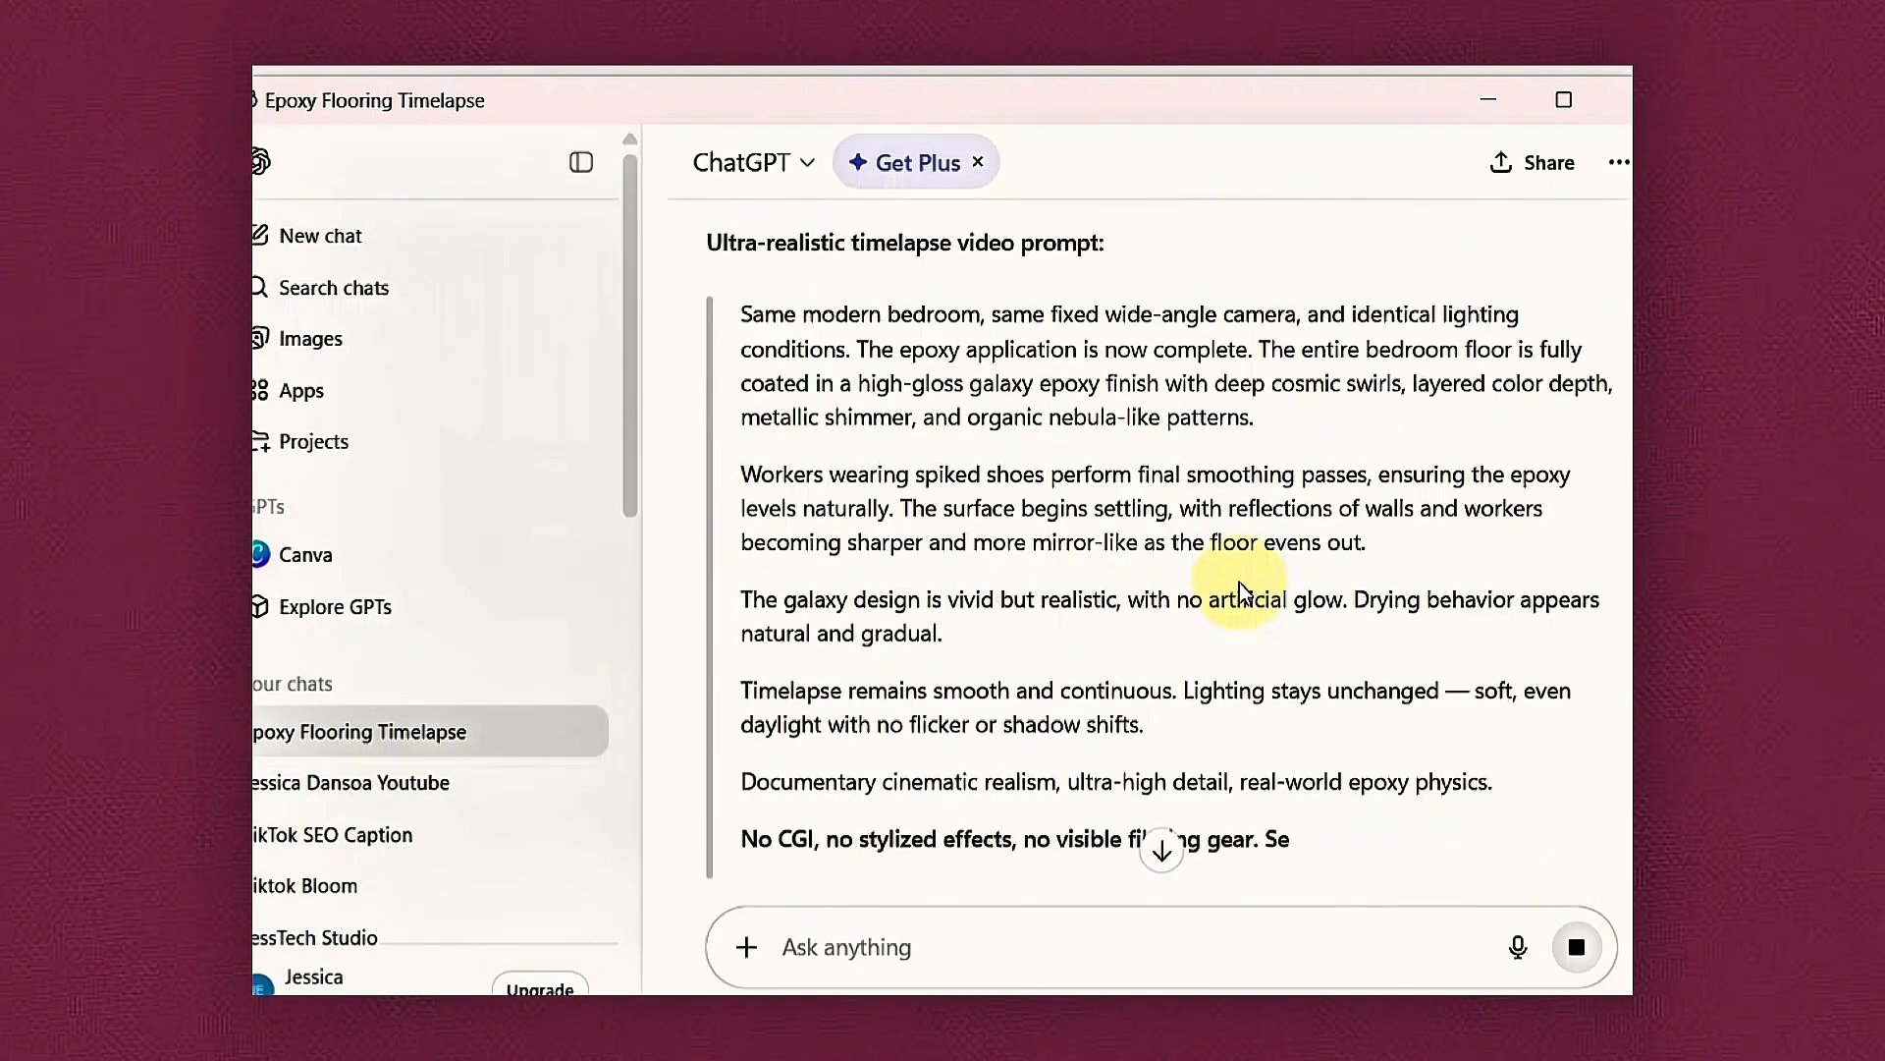
scroll(1237, 585, down, 5)
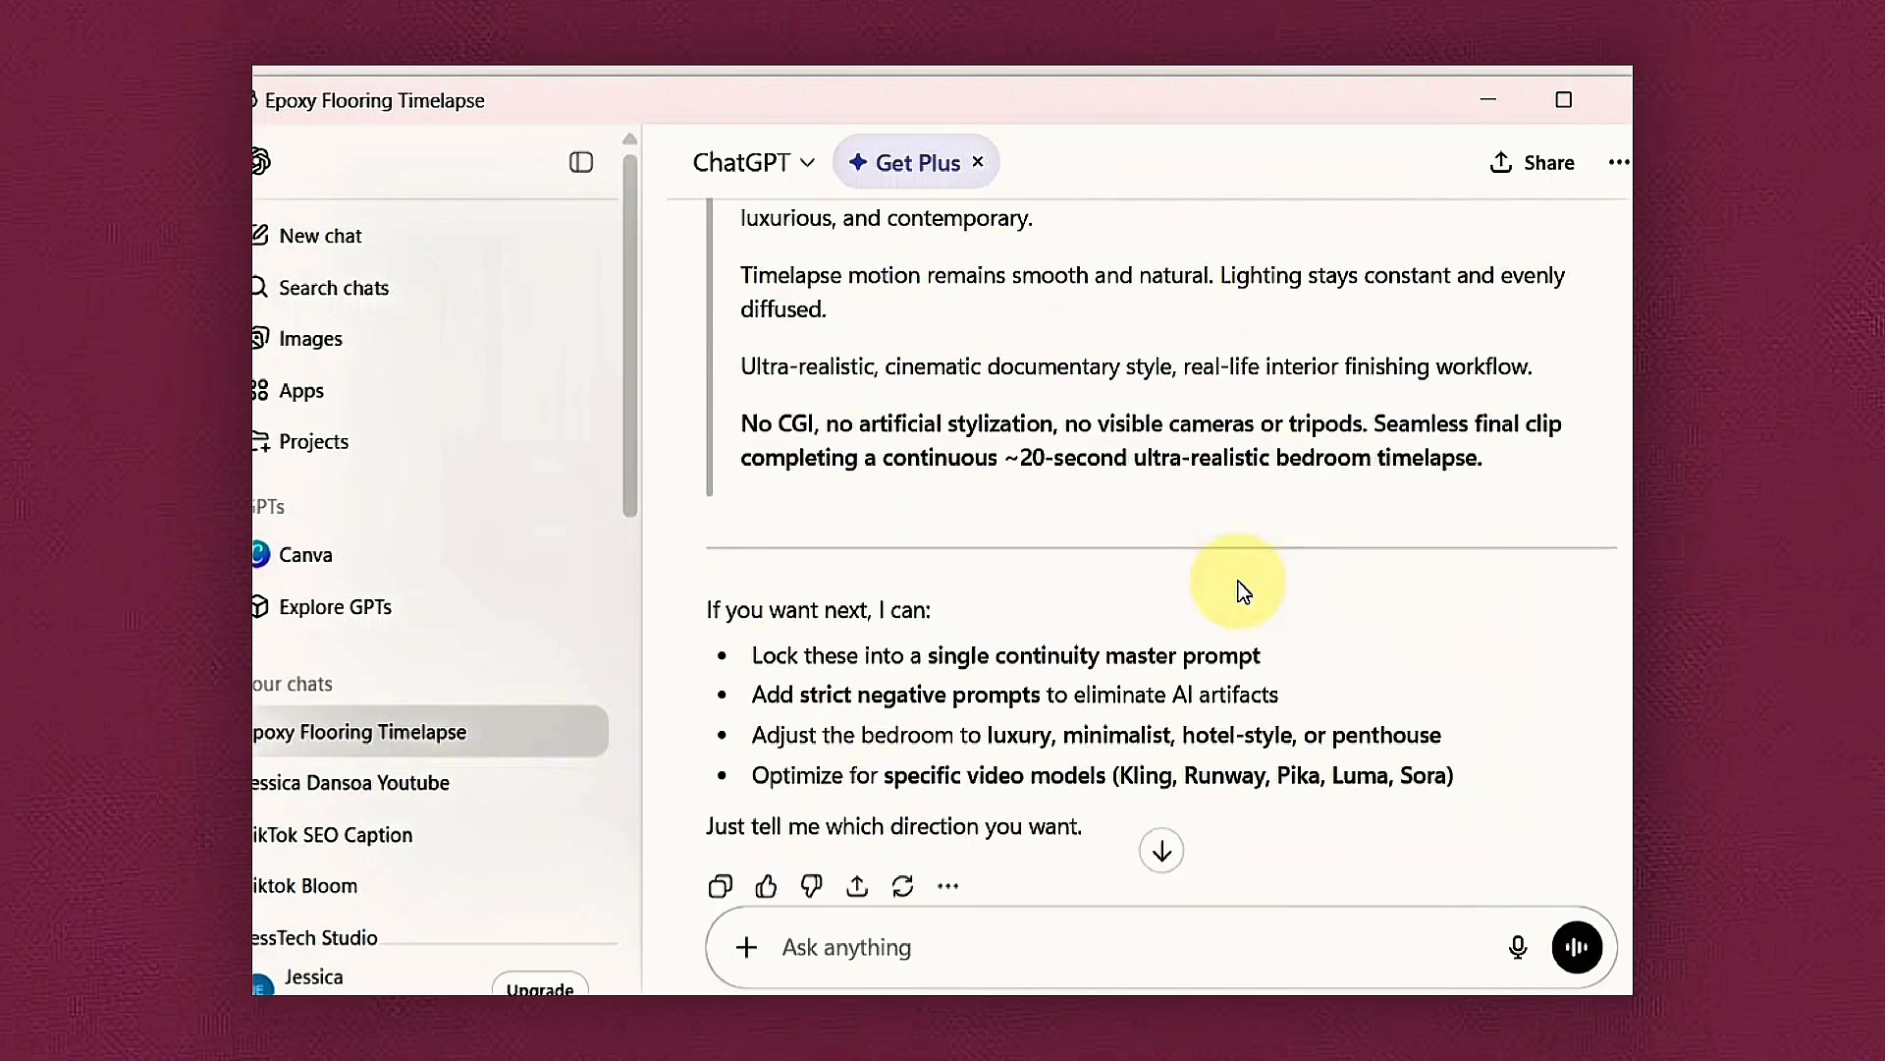
scroll(1240, 581, down, 2)
Request a prompt to create the image of the exact same modern bedroom, specifying that it should be empty and with a normal floor.
click(918, 948)
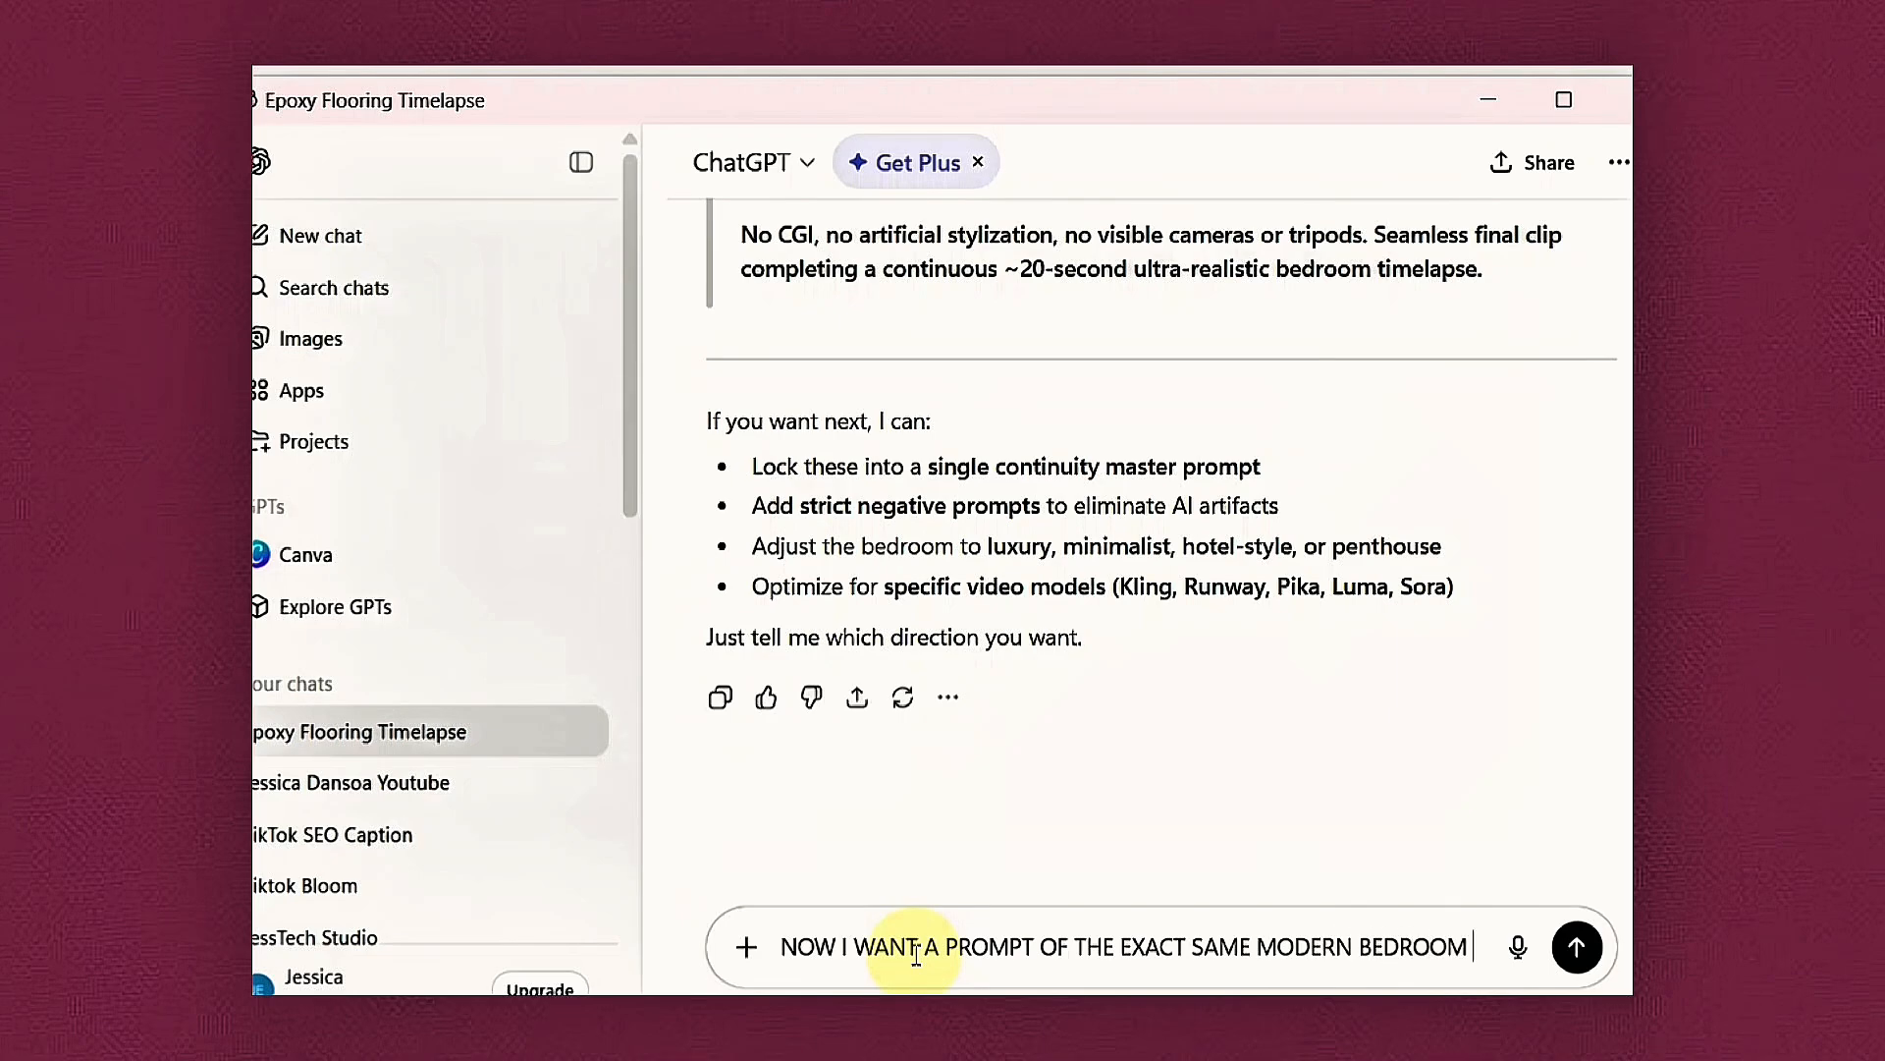
text(TO CREATE THE)
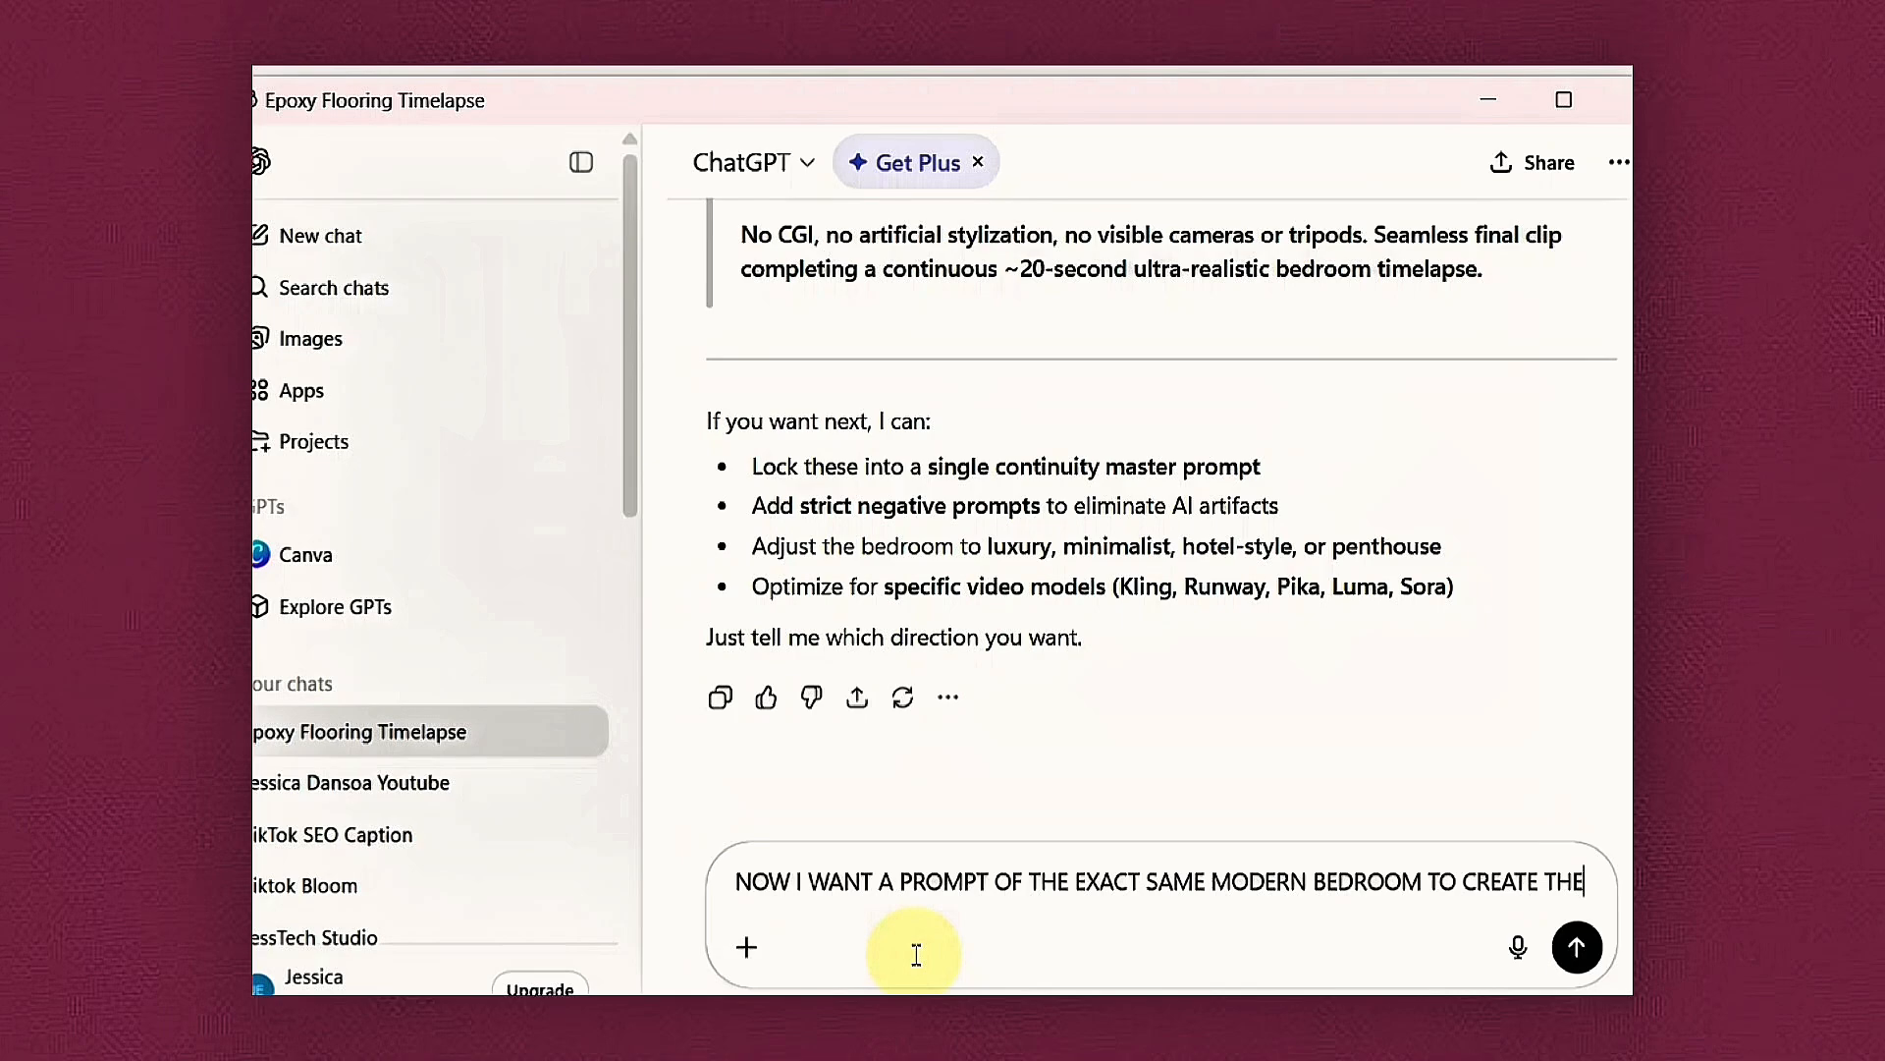
text( IMA)
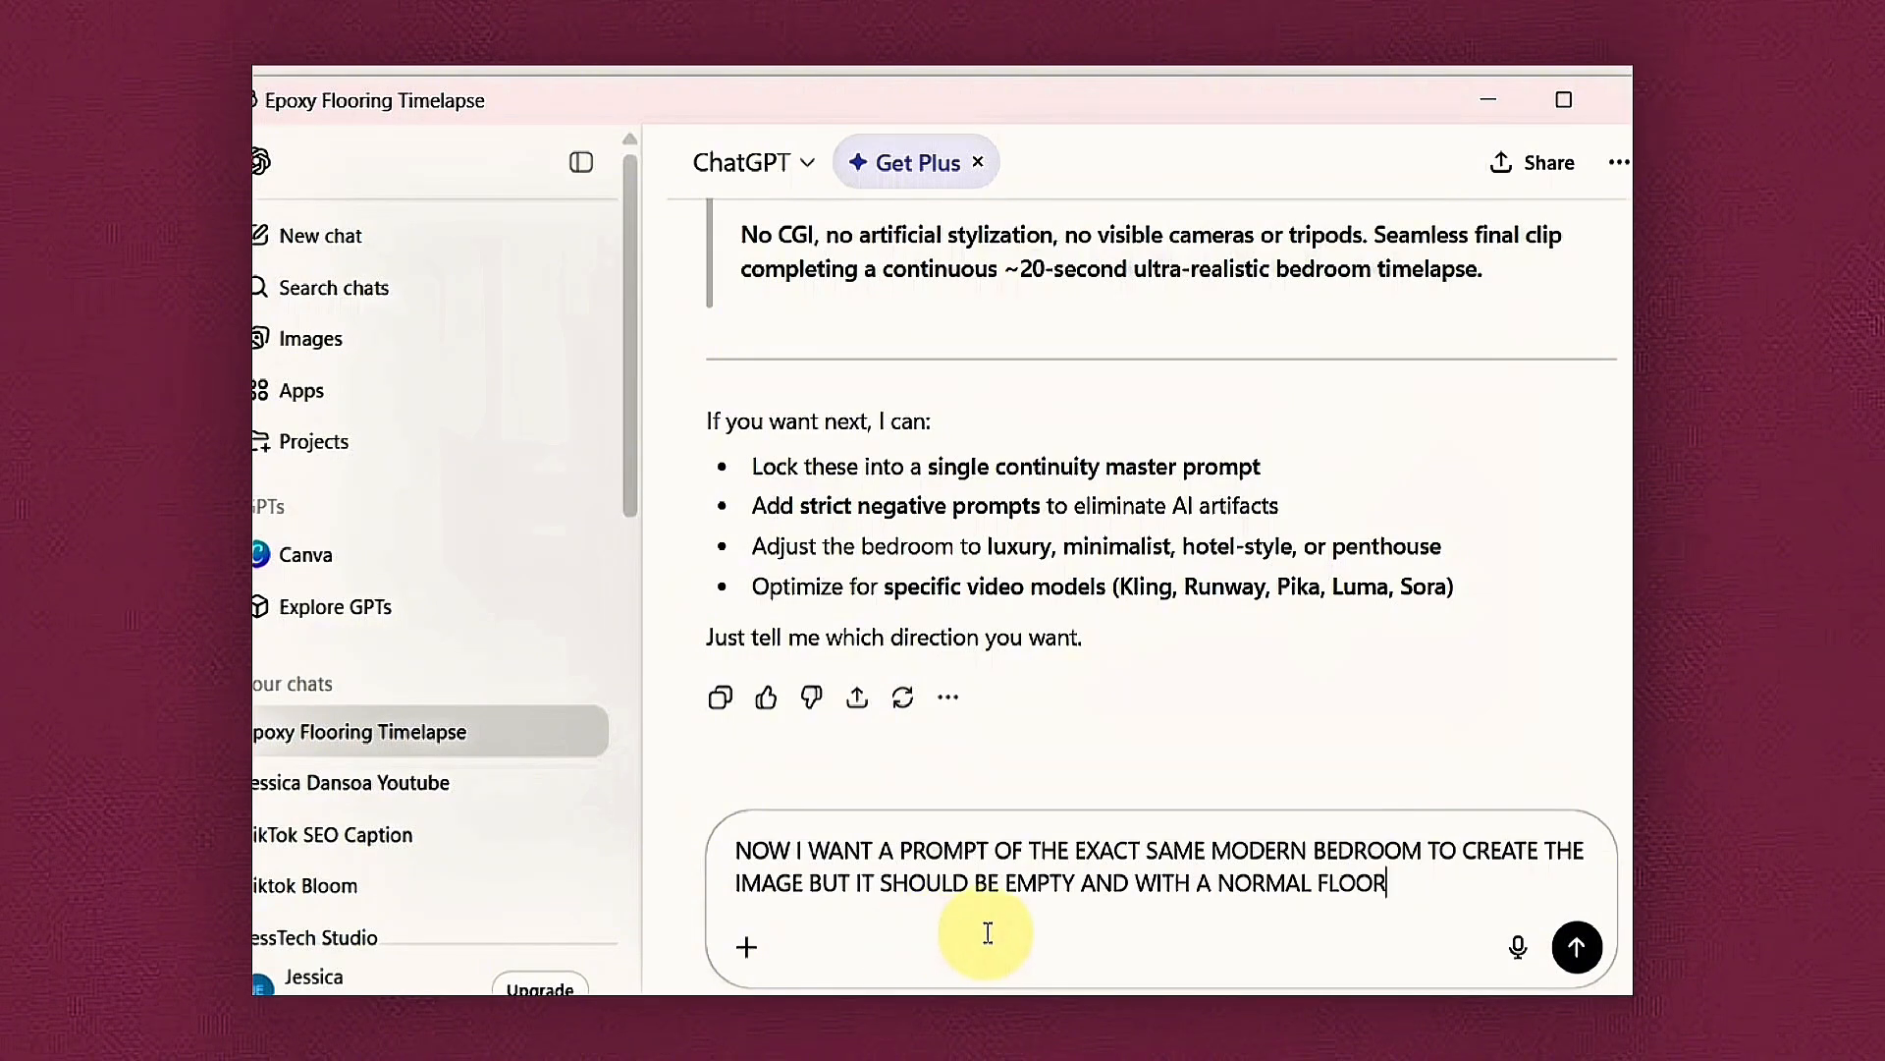
click(1576, 948)
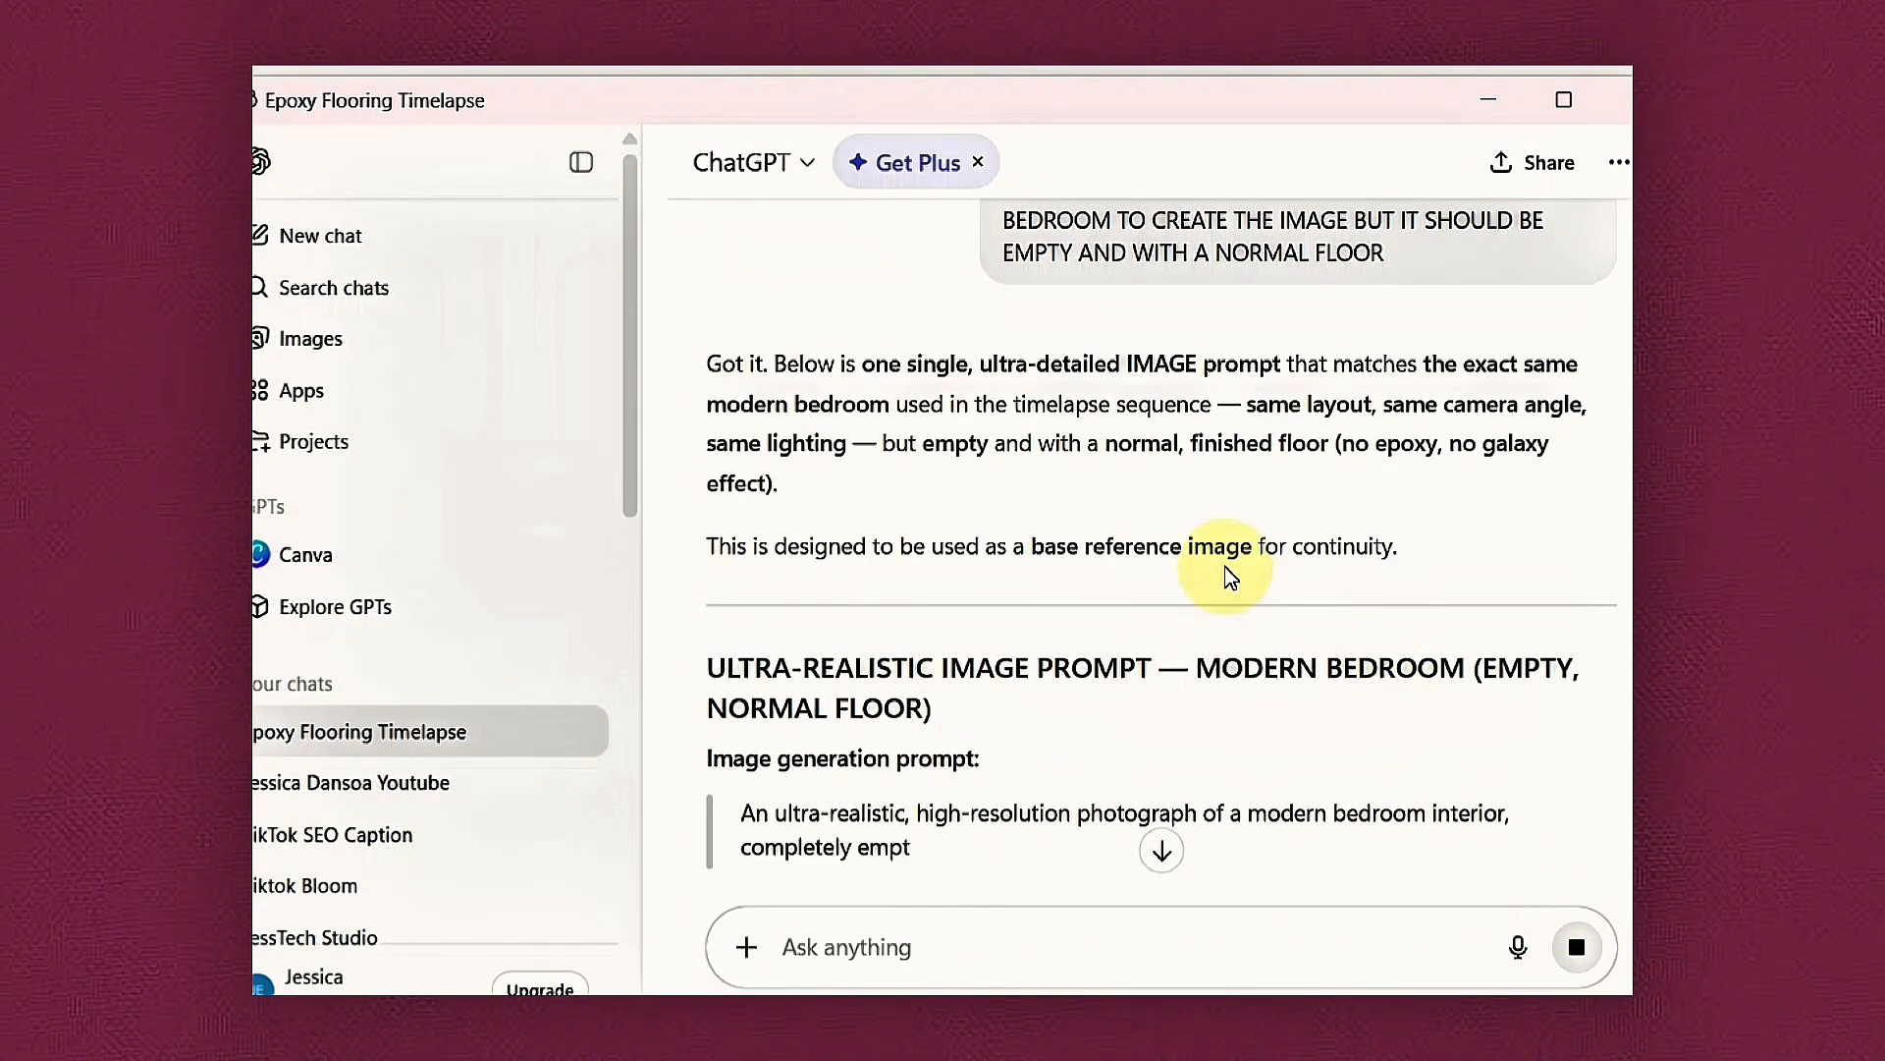
Copy the ultra-realistic image generation prompt for the empty modern bedroom from the reply.
scroll(1225, 570, down, 1)
scroll(1229, 576, down, 3)
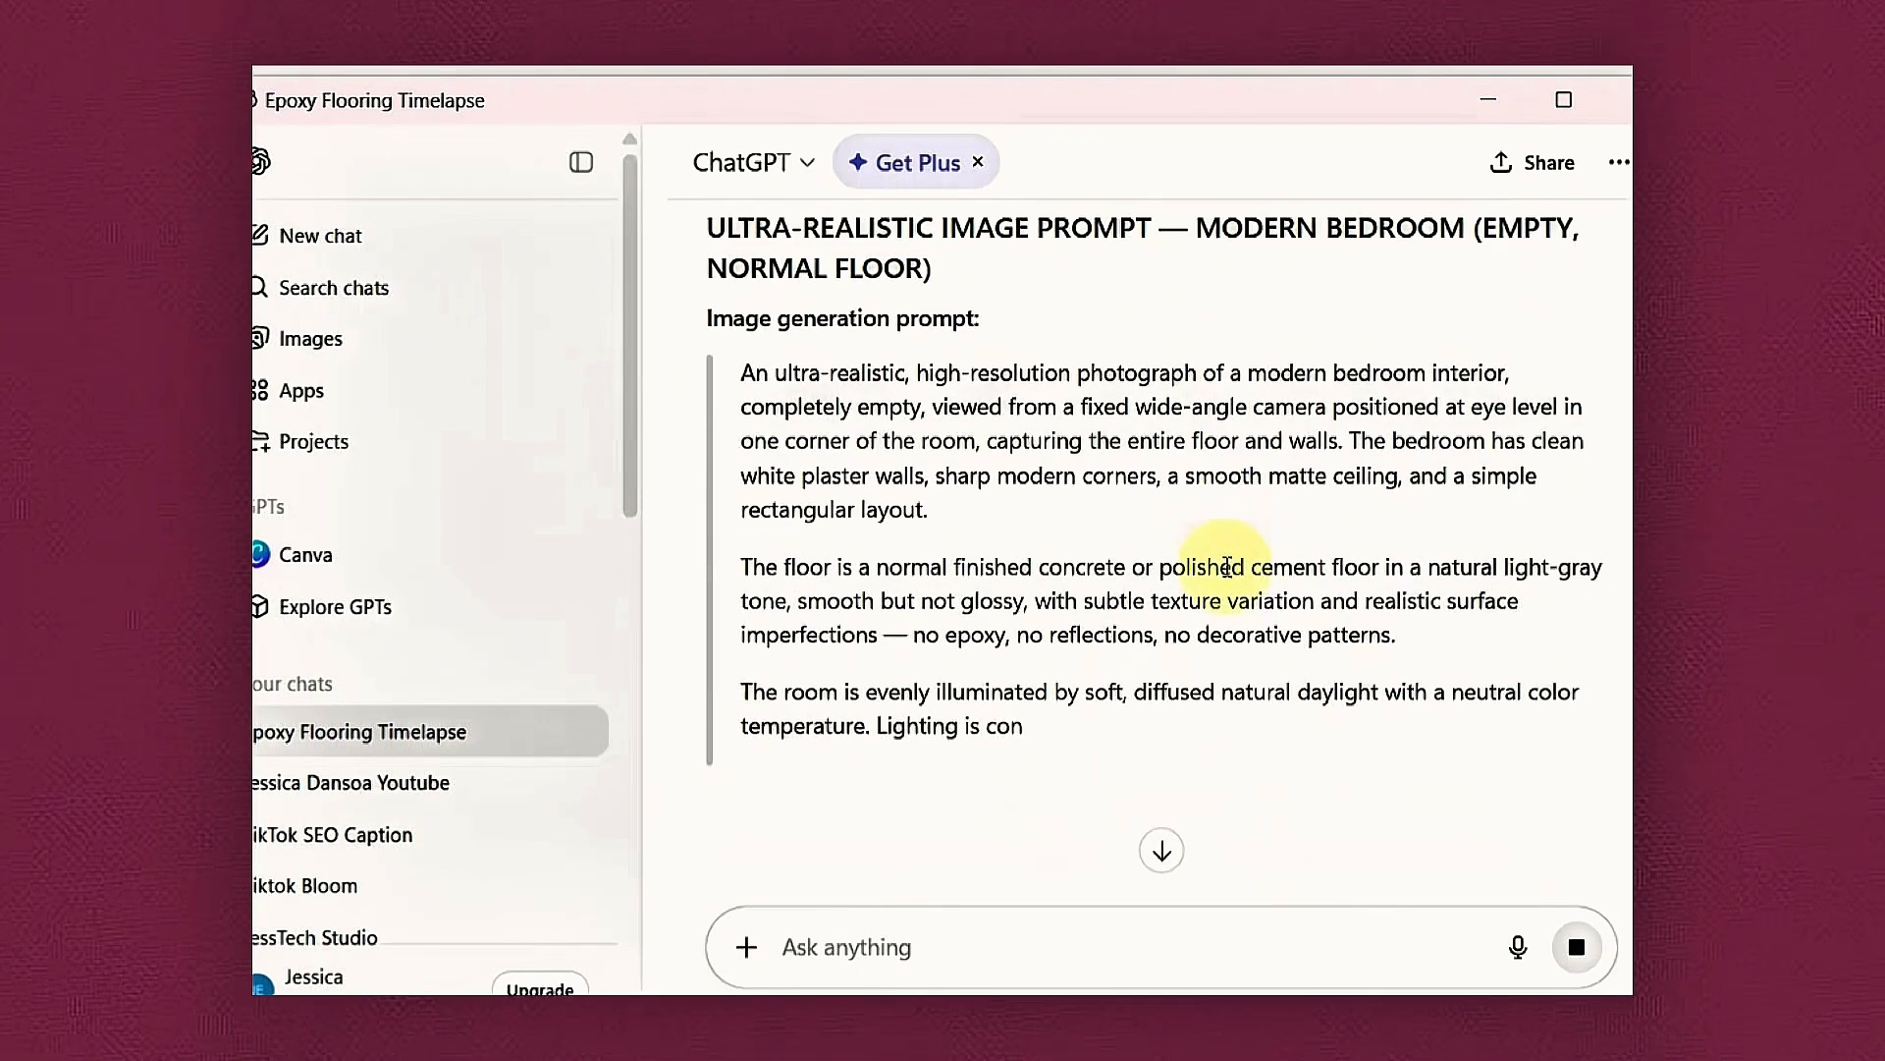
scroll(1227, 566, down, 6)
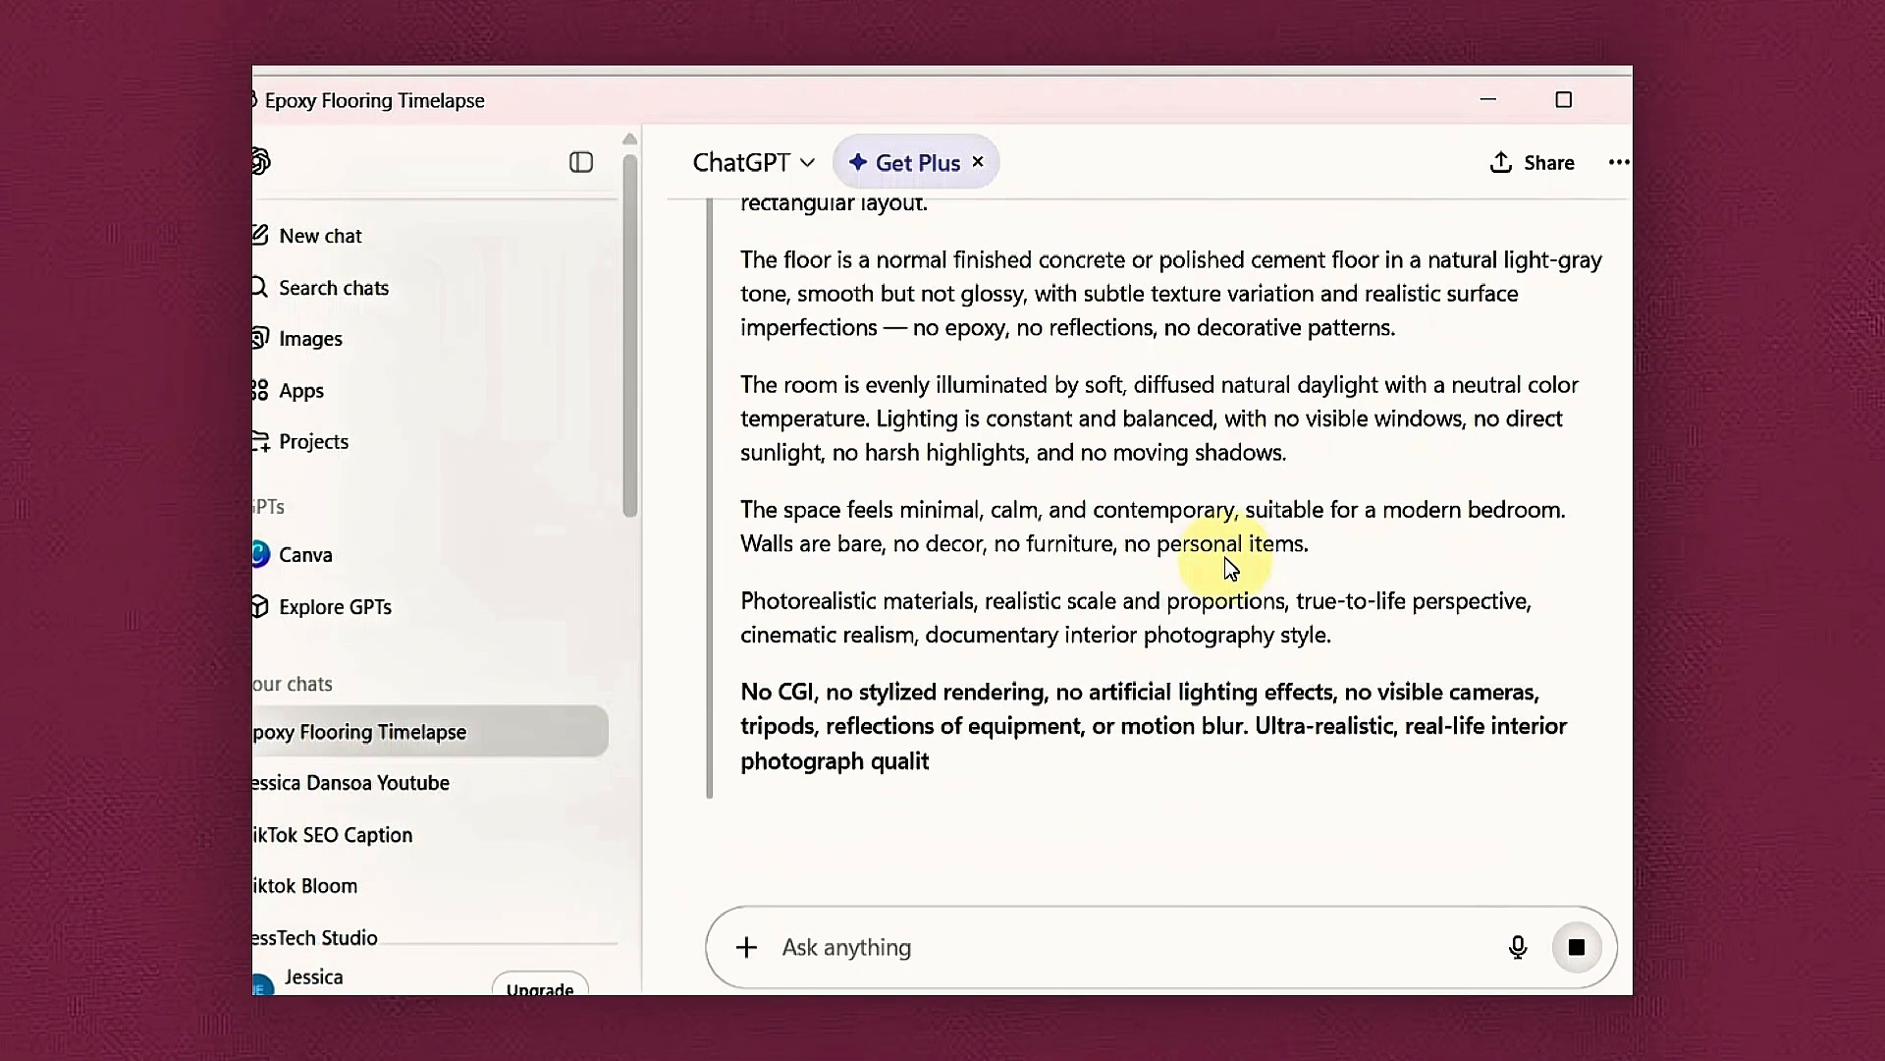
scroll(1028, 480, down, 2)
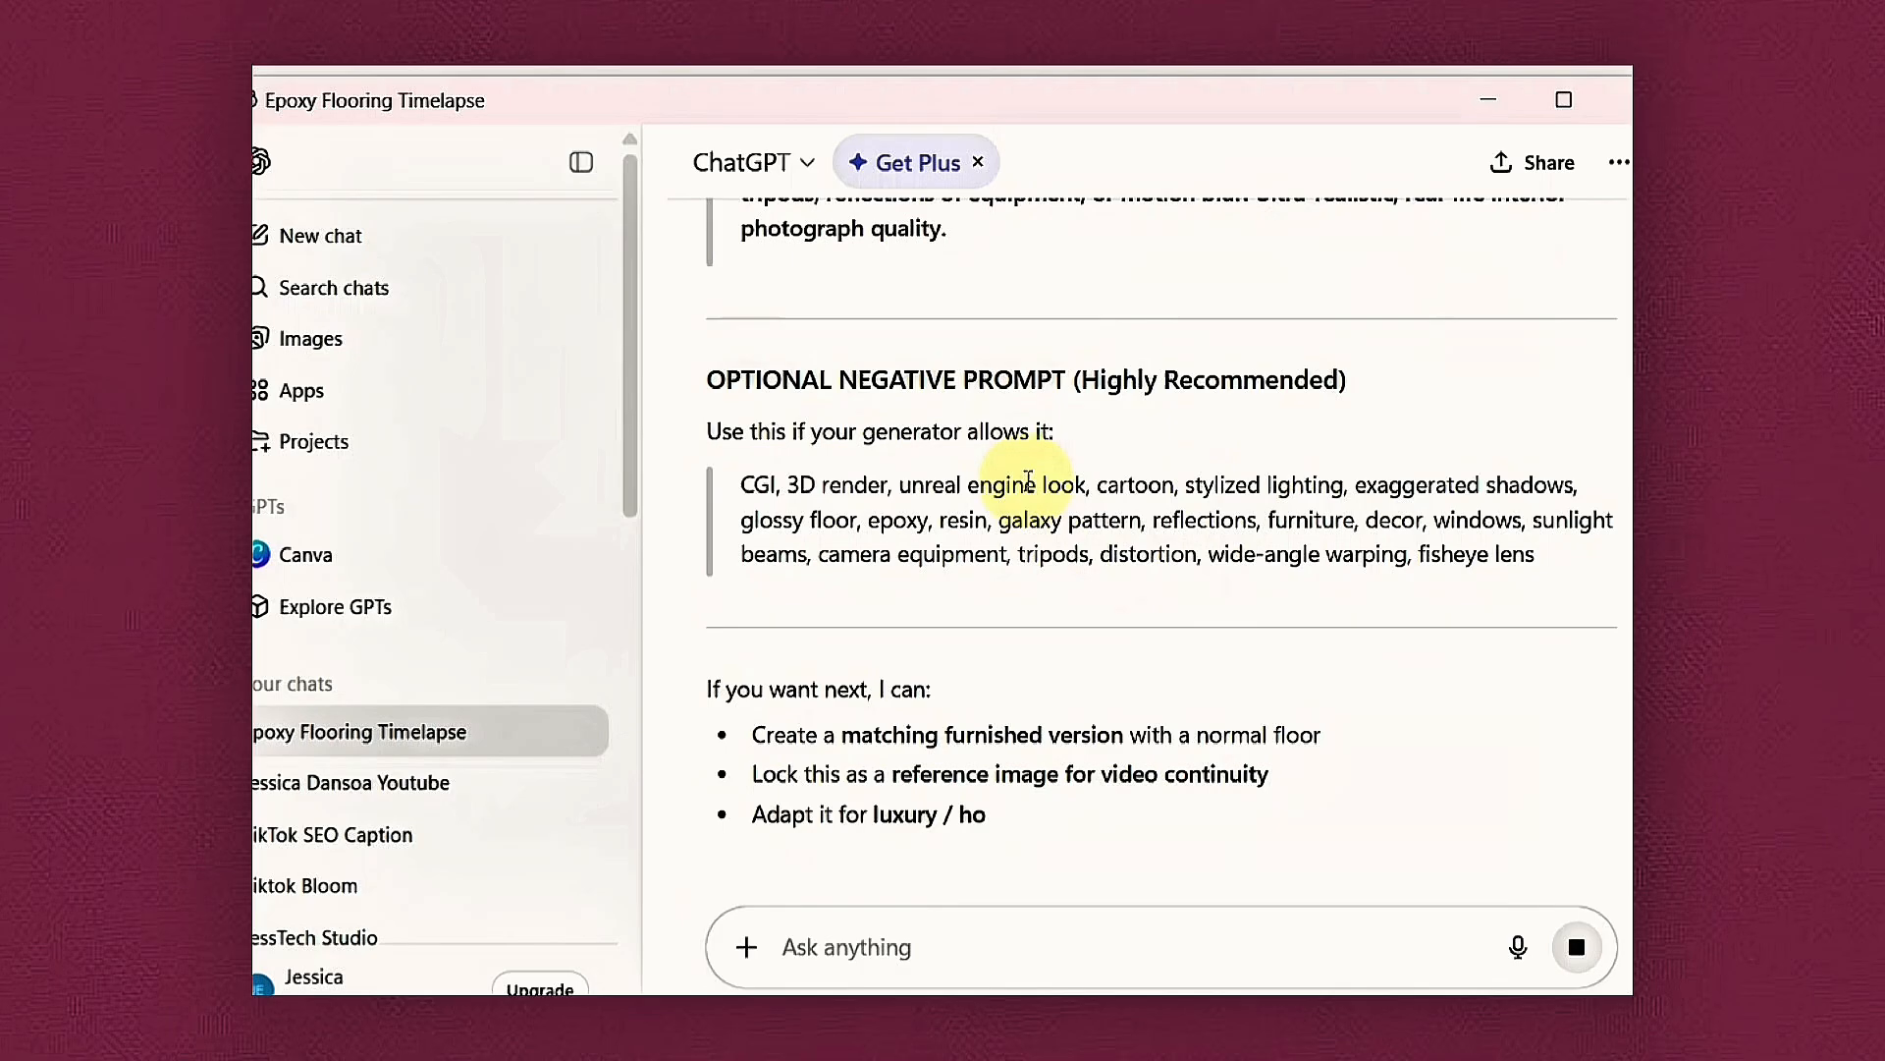
scroll(1035, 475, up, 10)
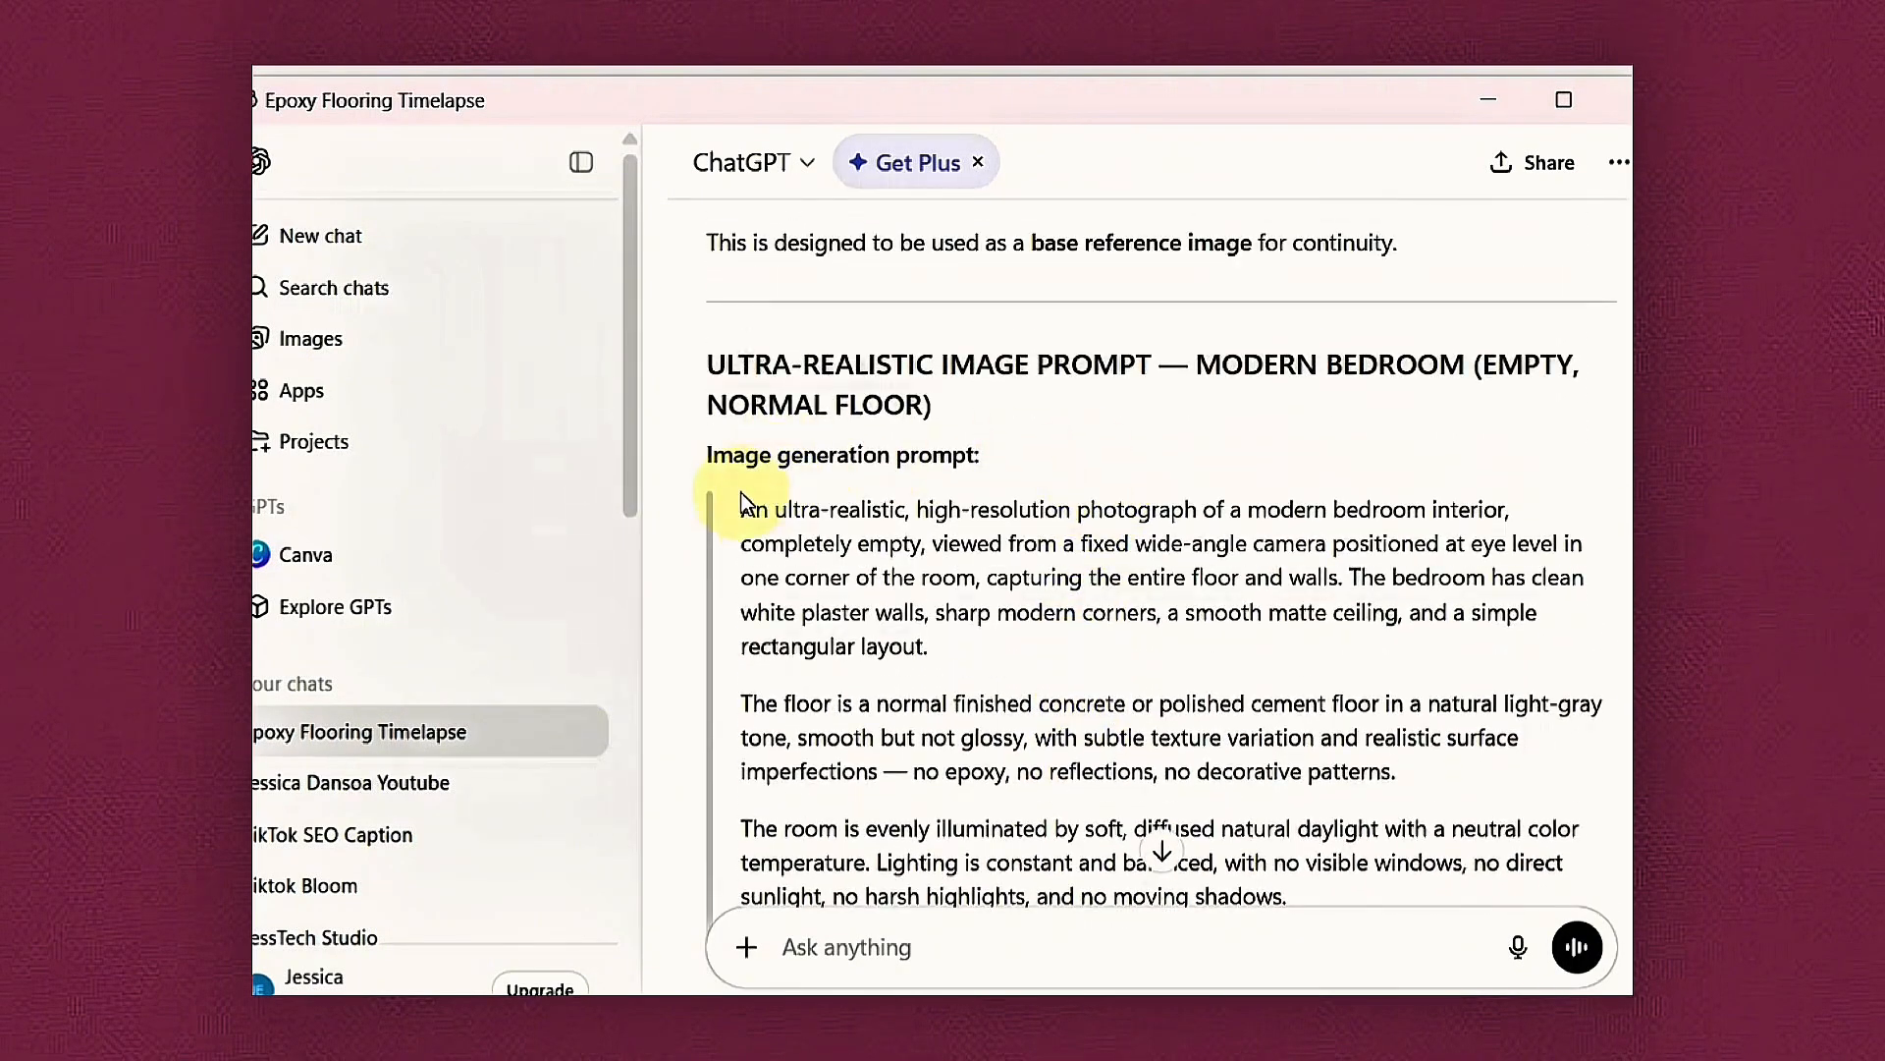
drag(745, 503, 1147, 312)
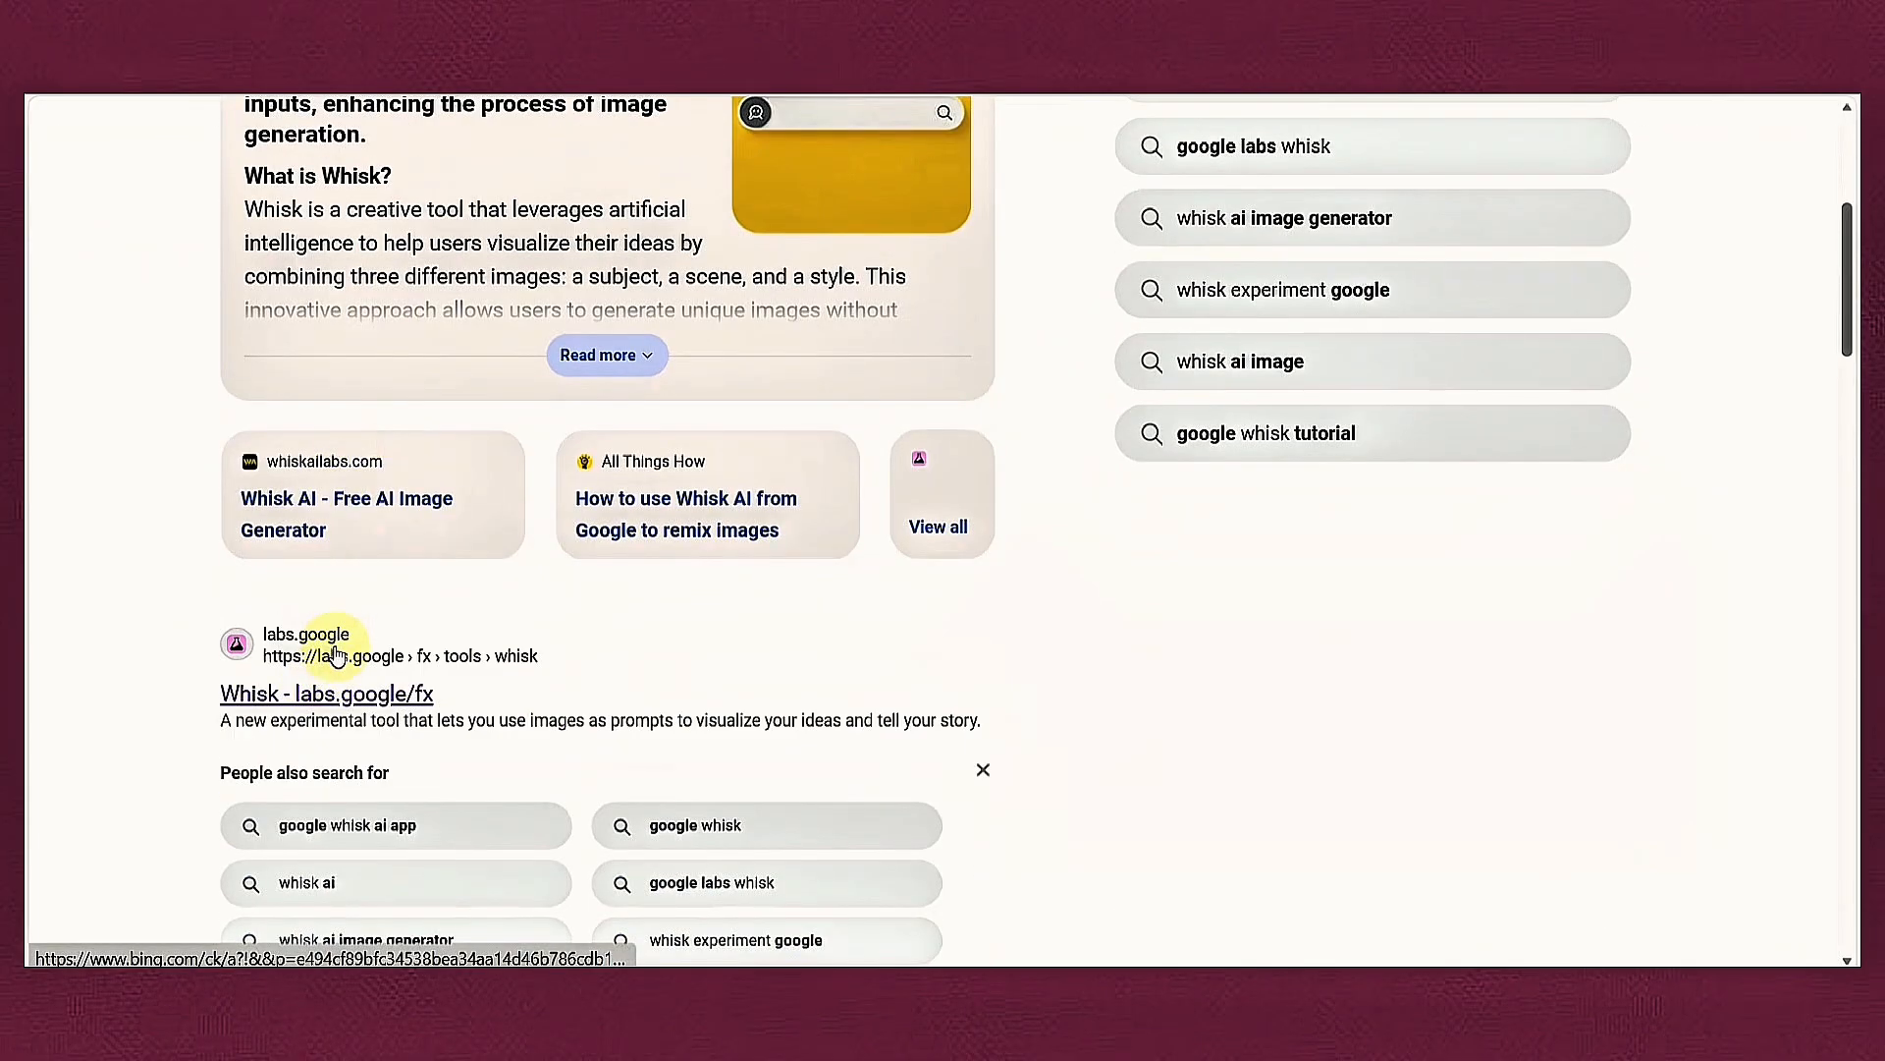
Switch to Whisk on labs.google, enter the tool and paste the empty-bedroom image prompt into the description.
click(356, 690)
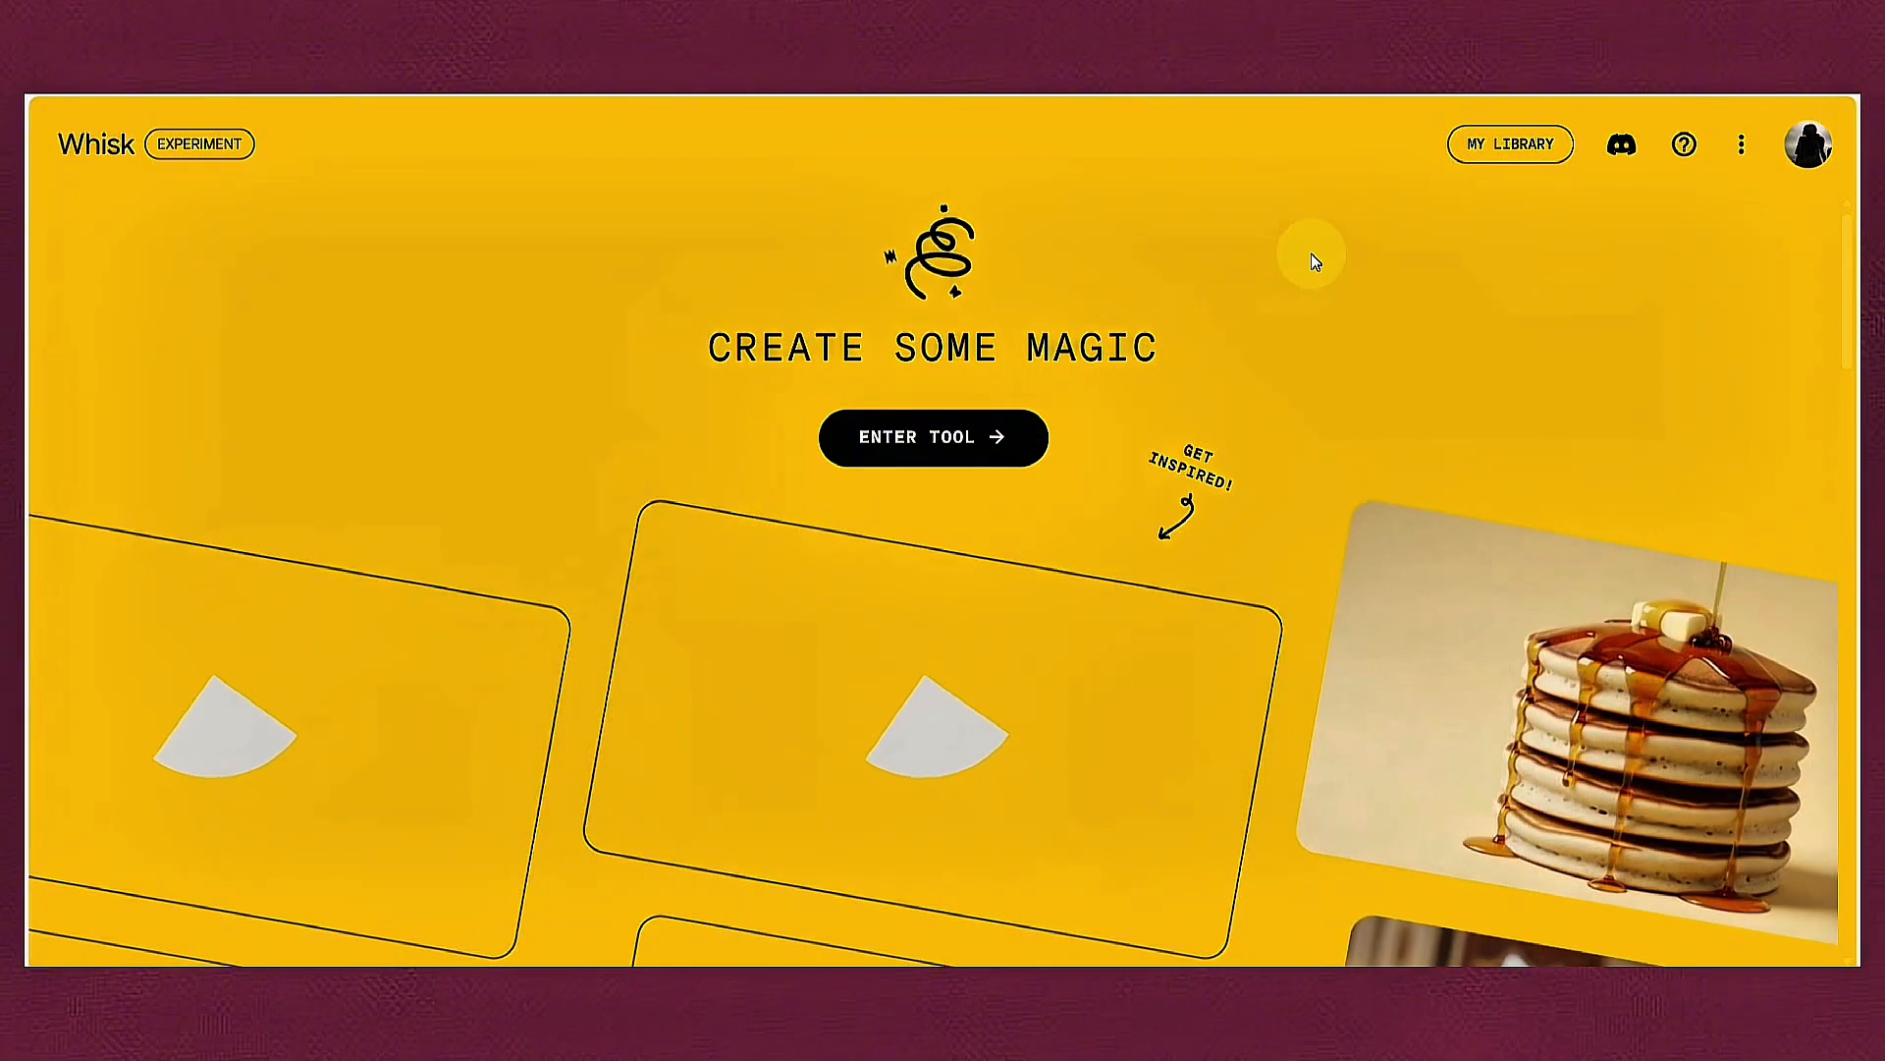
click(931, 444)
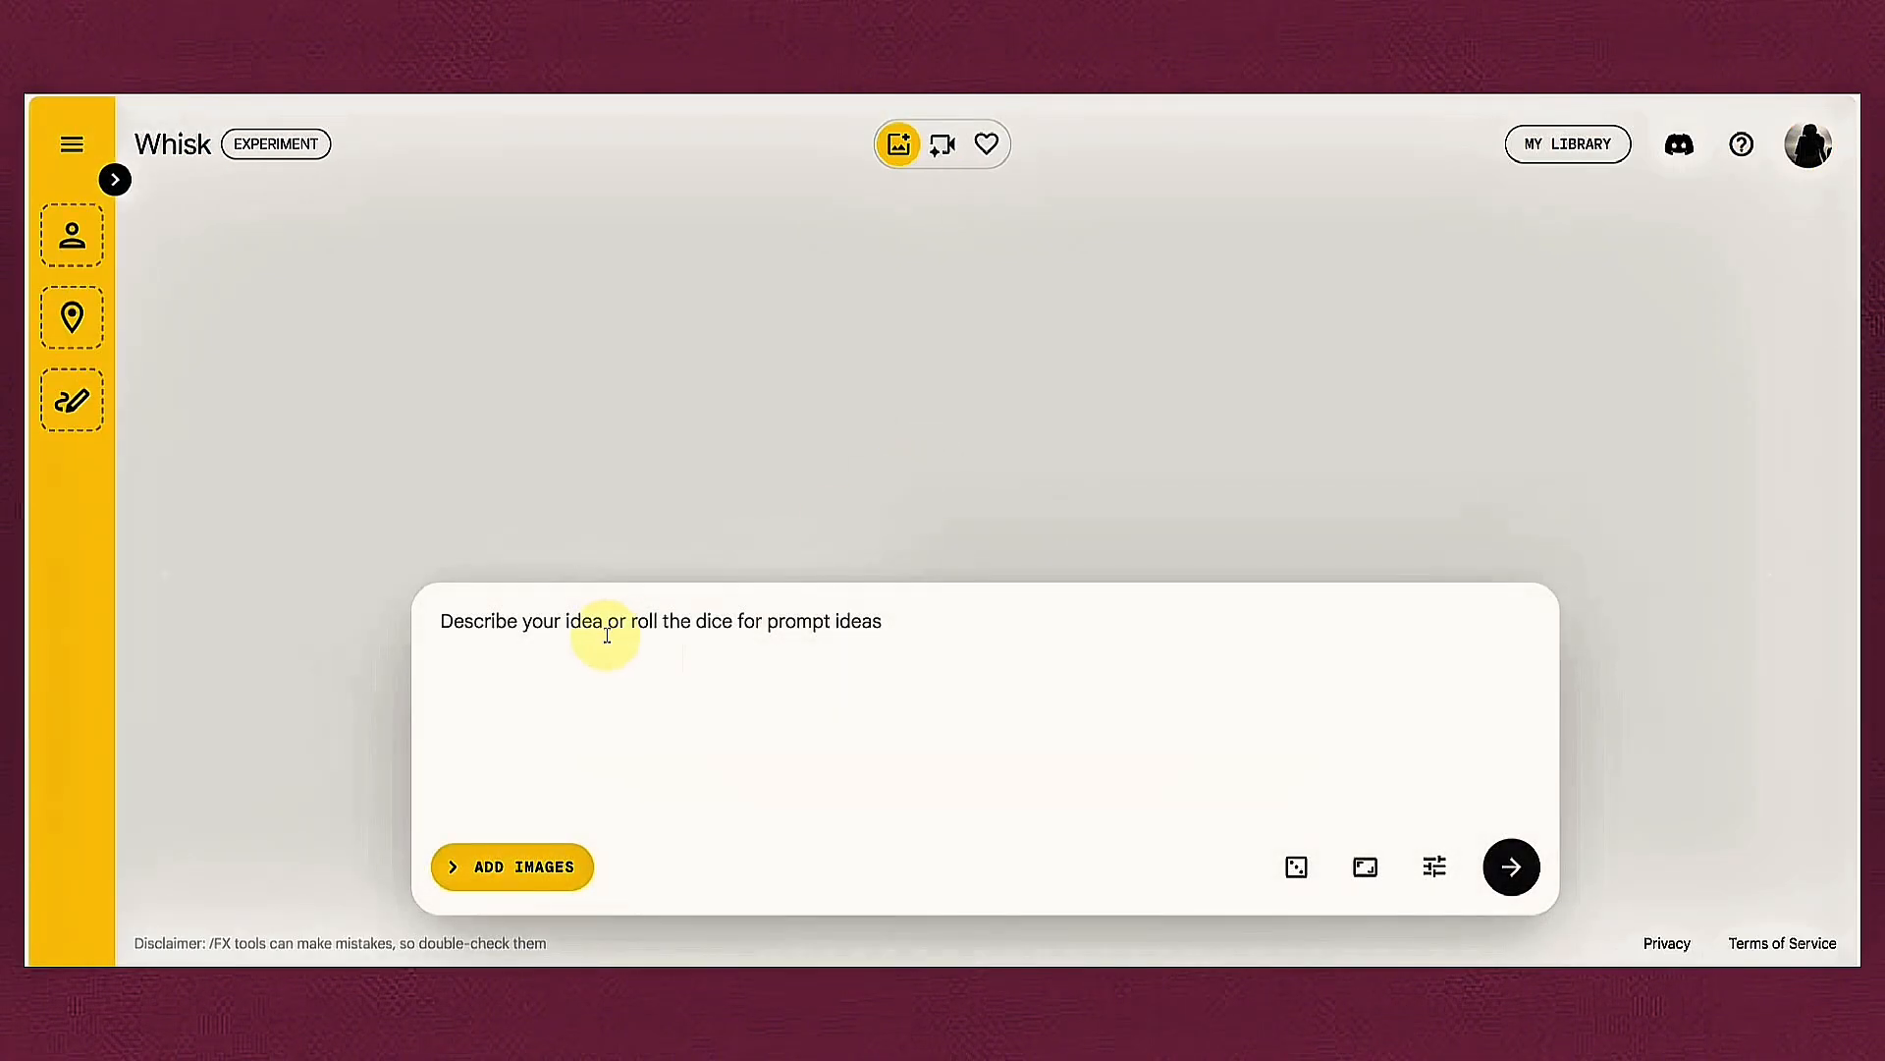
right_click(610, 623)
click(705, 328)
scroll(800, 752, up, 10)
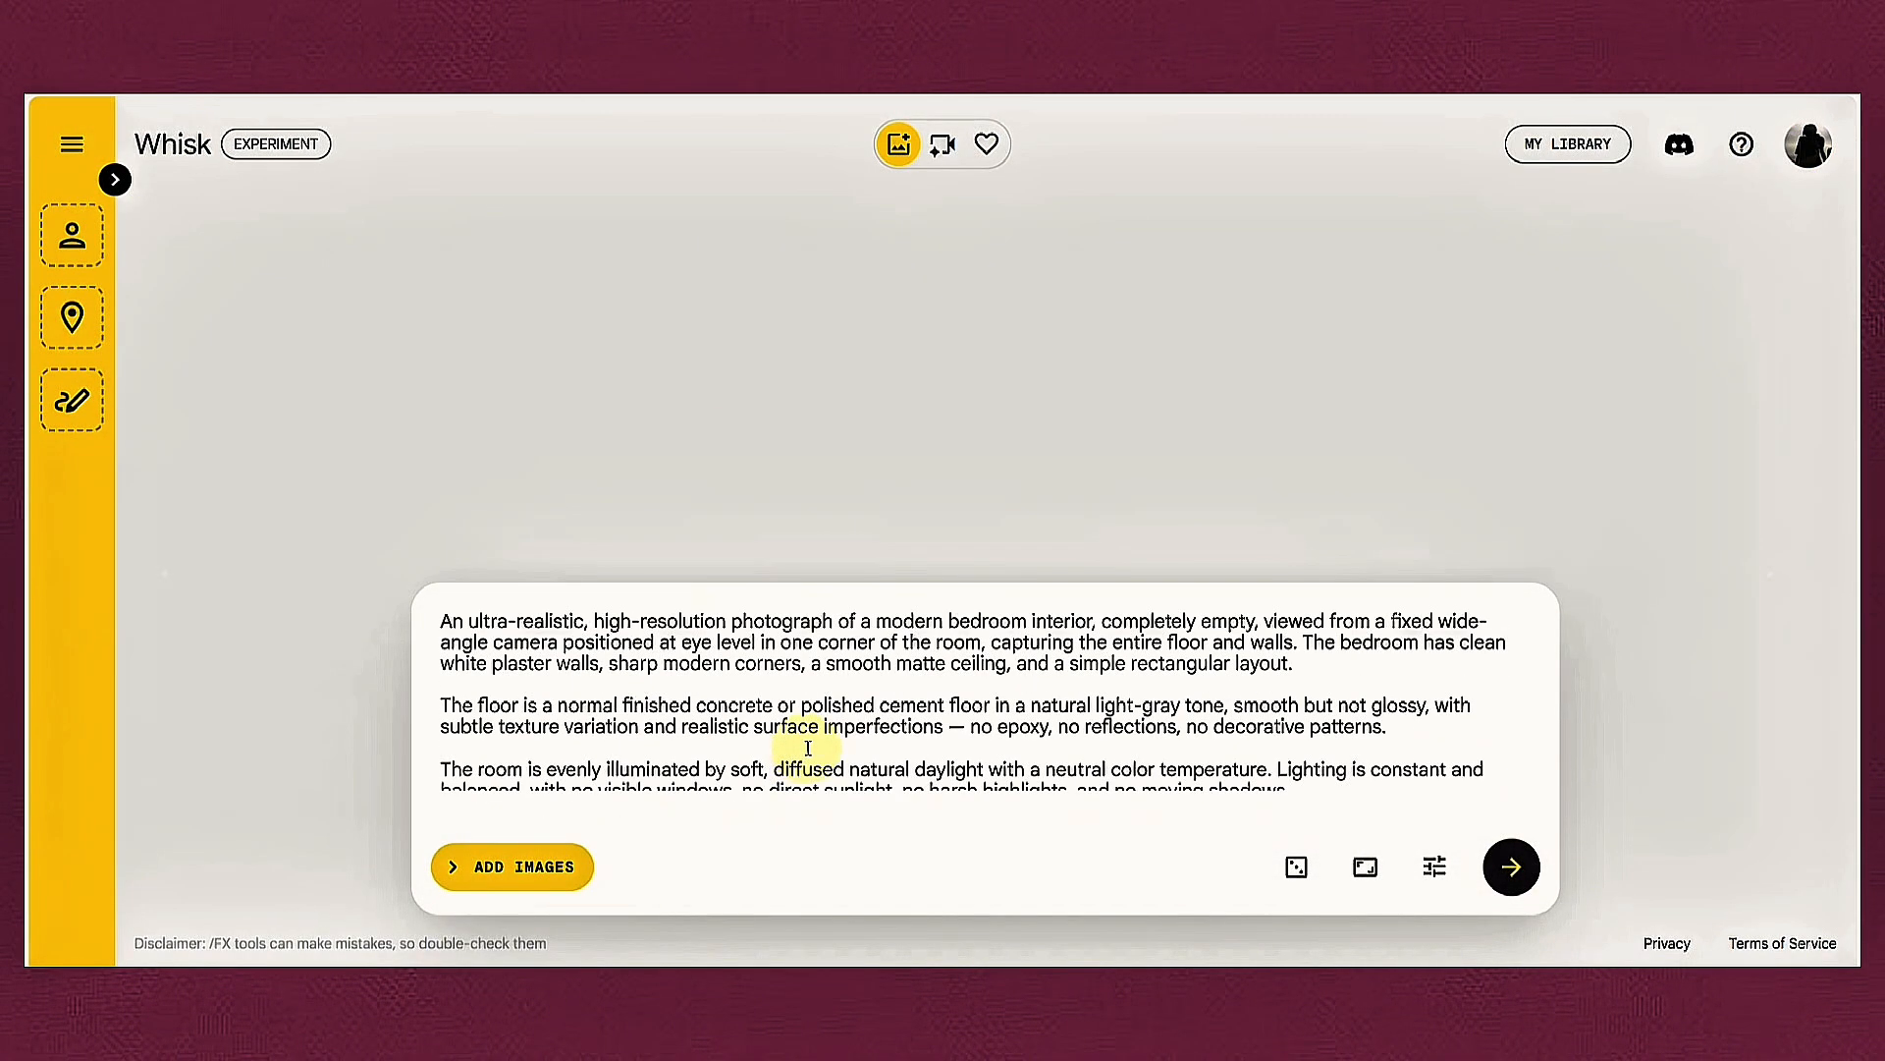
Generate images of the empty bedroom using the 9:16 portrait aspect ratio.
click(1366, 877)
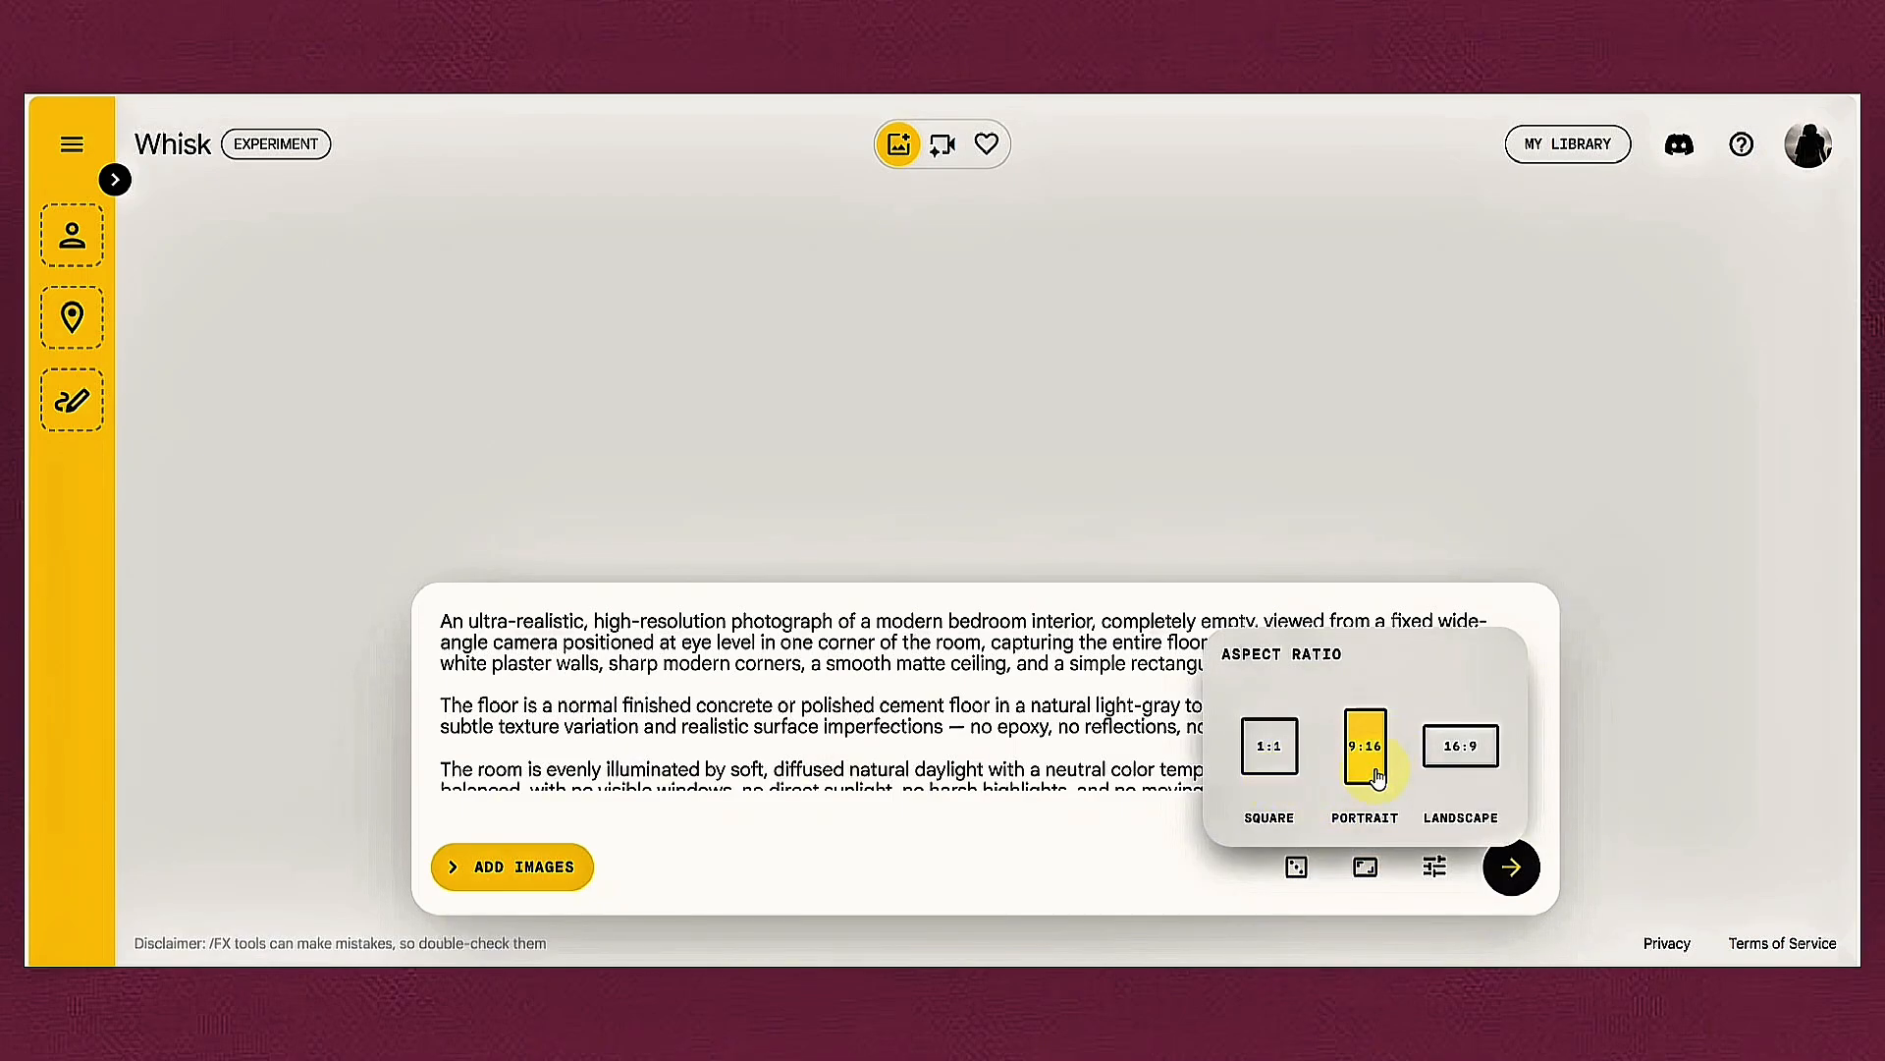
click(1594, 776)
click(1511, 868)
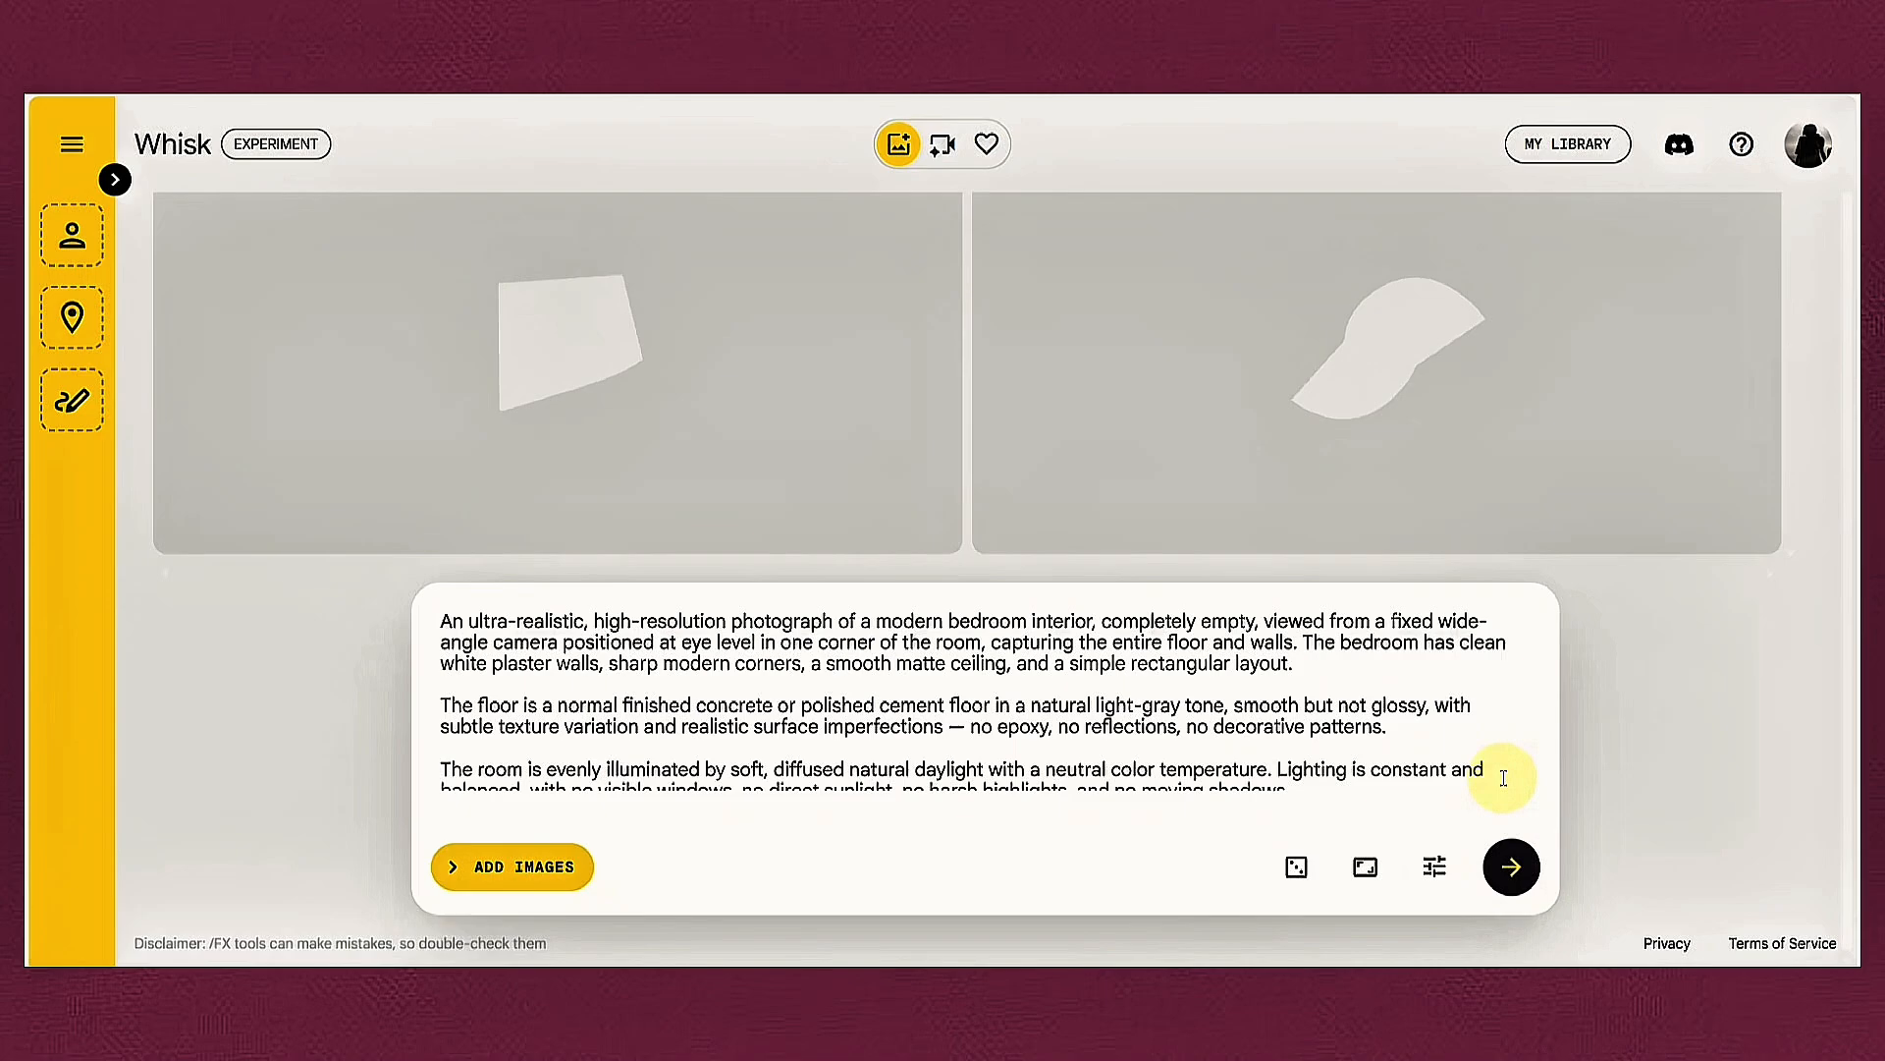
scroll(923, 491, up, 1)
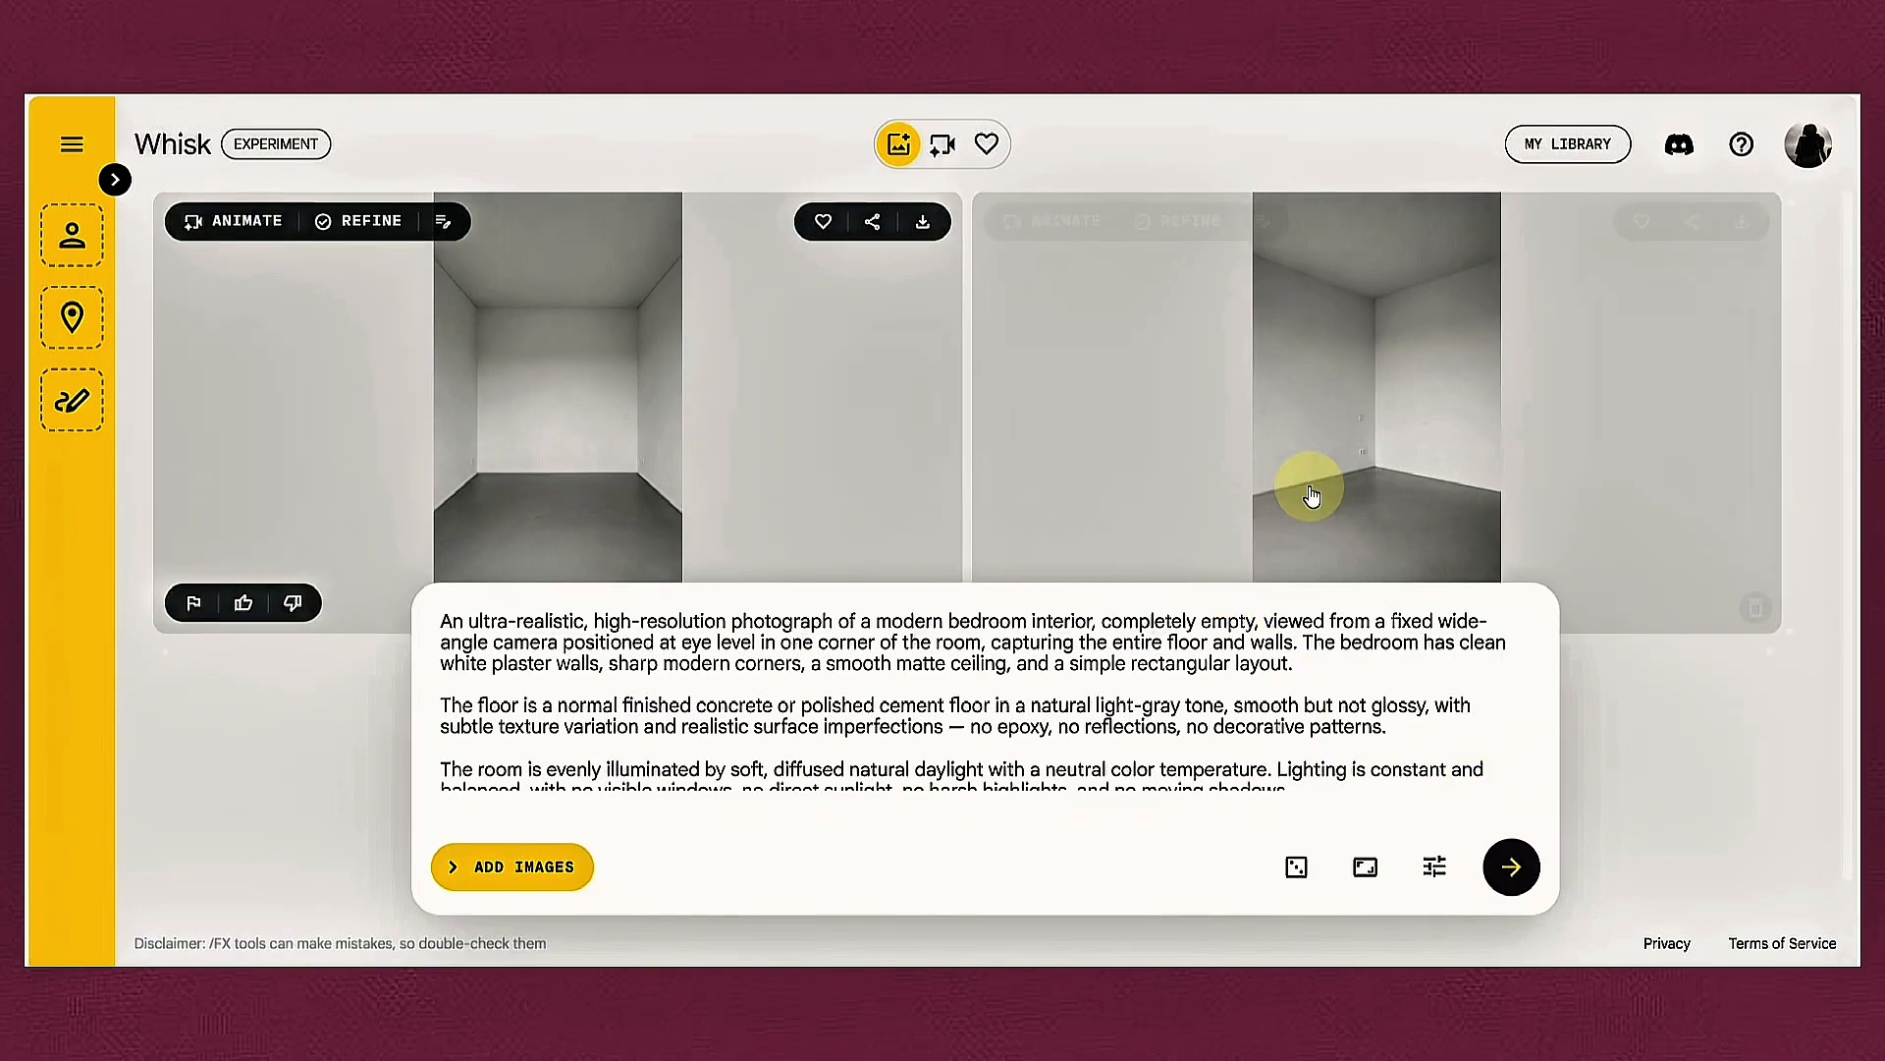
Generate another set of images from the same prompt and set the aspect ratio to 16:9 landscape.
click(1512, 868)
scroll(1219, 566, up, 2)
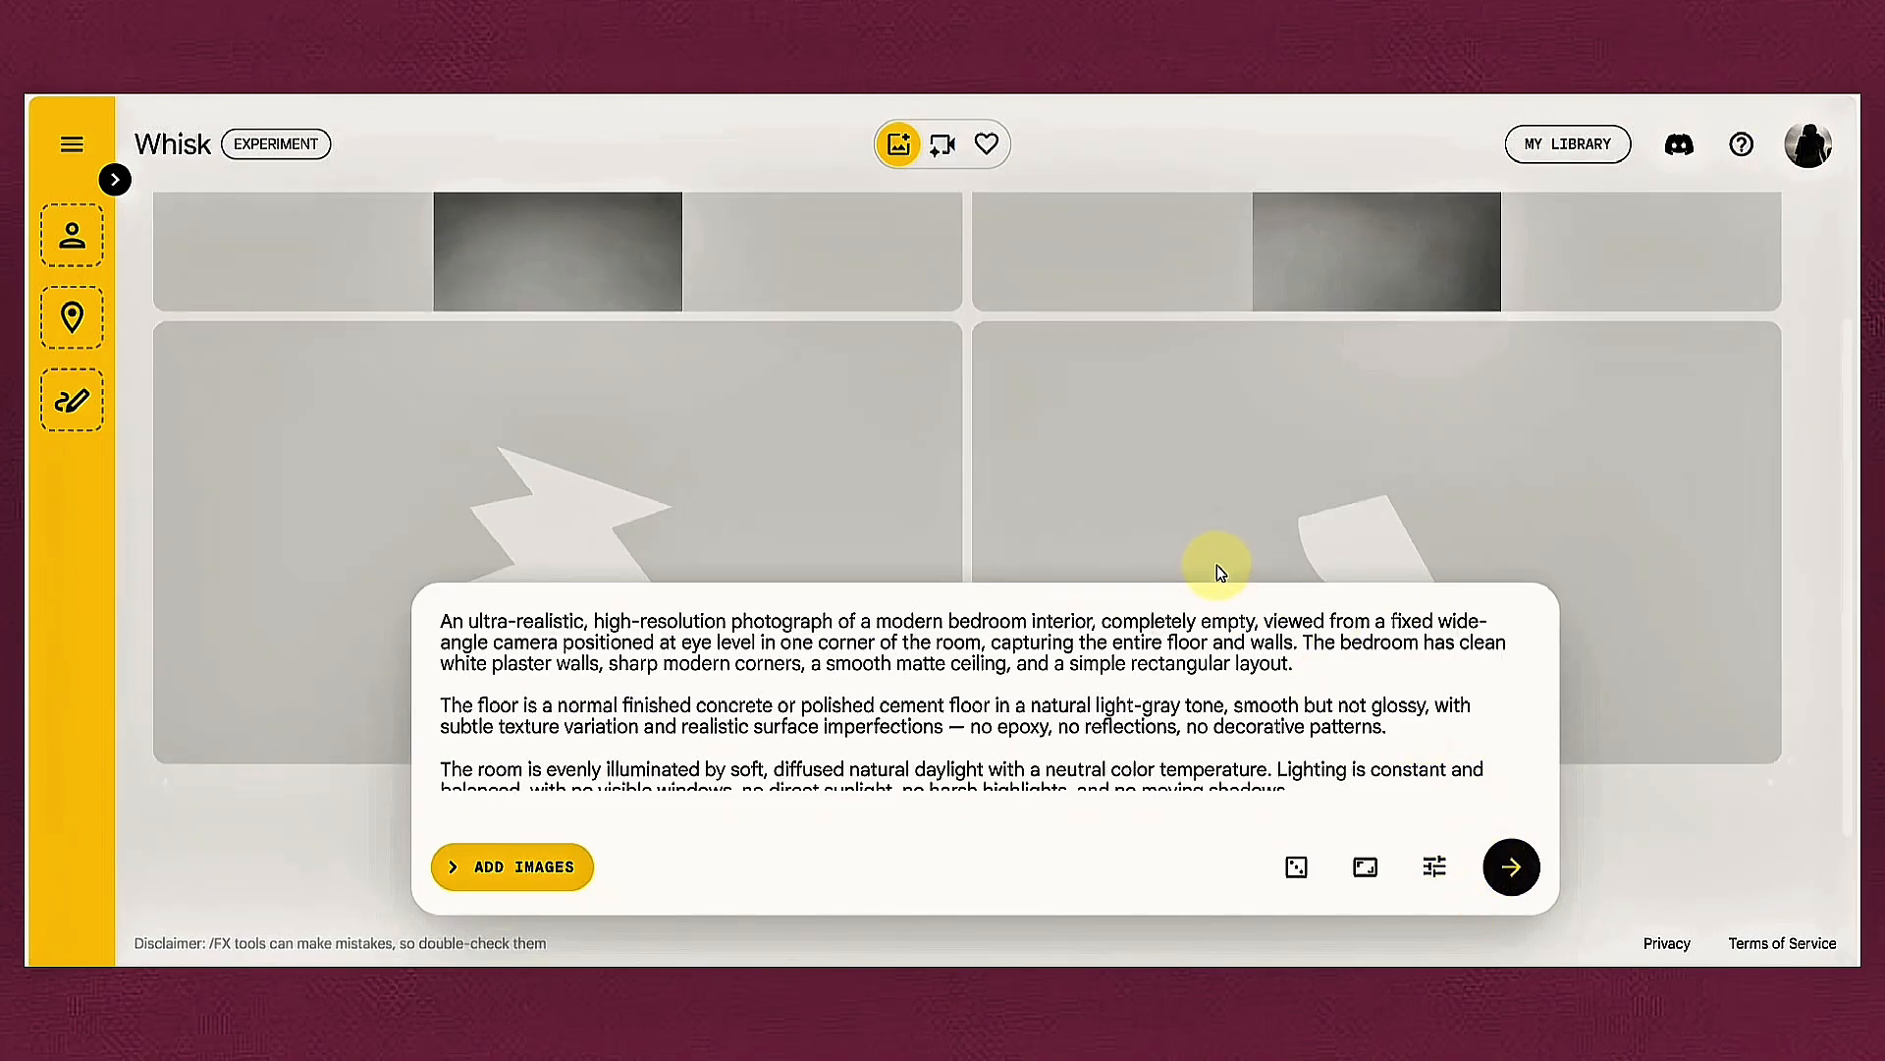
scroll(1220, 566, down, 2)
click(1365, 866)
click(1457, 745)
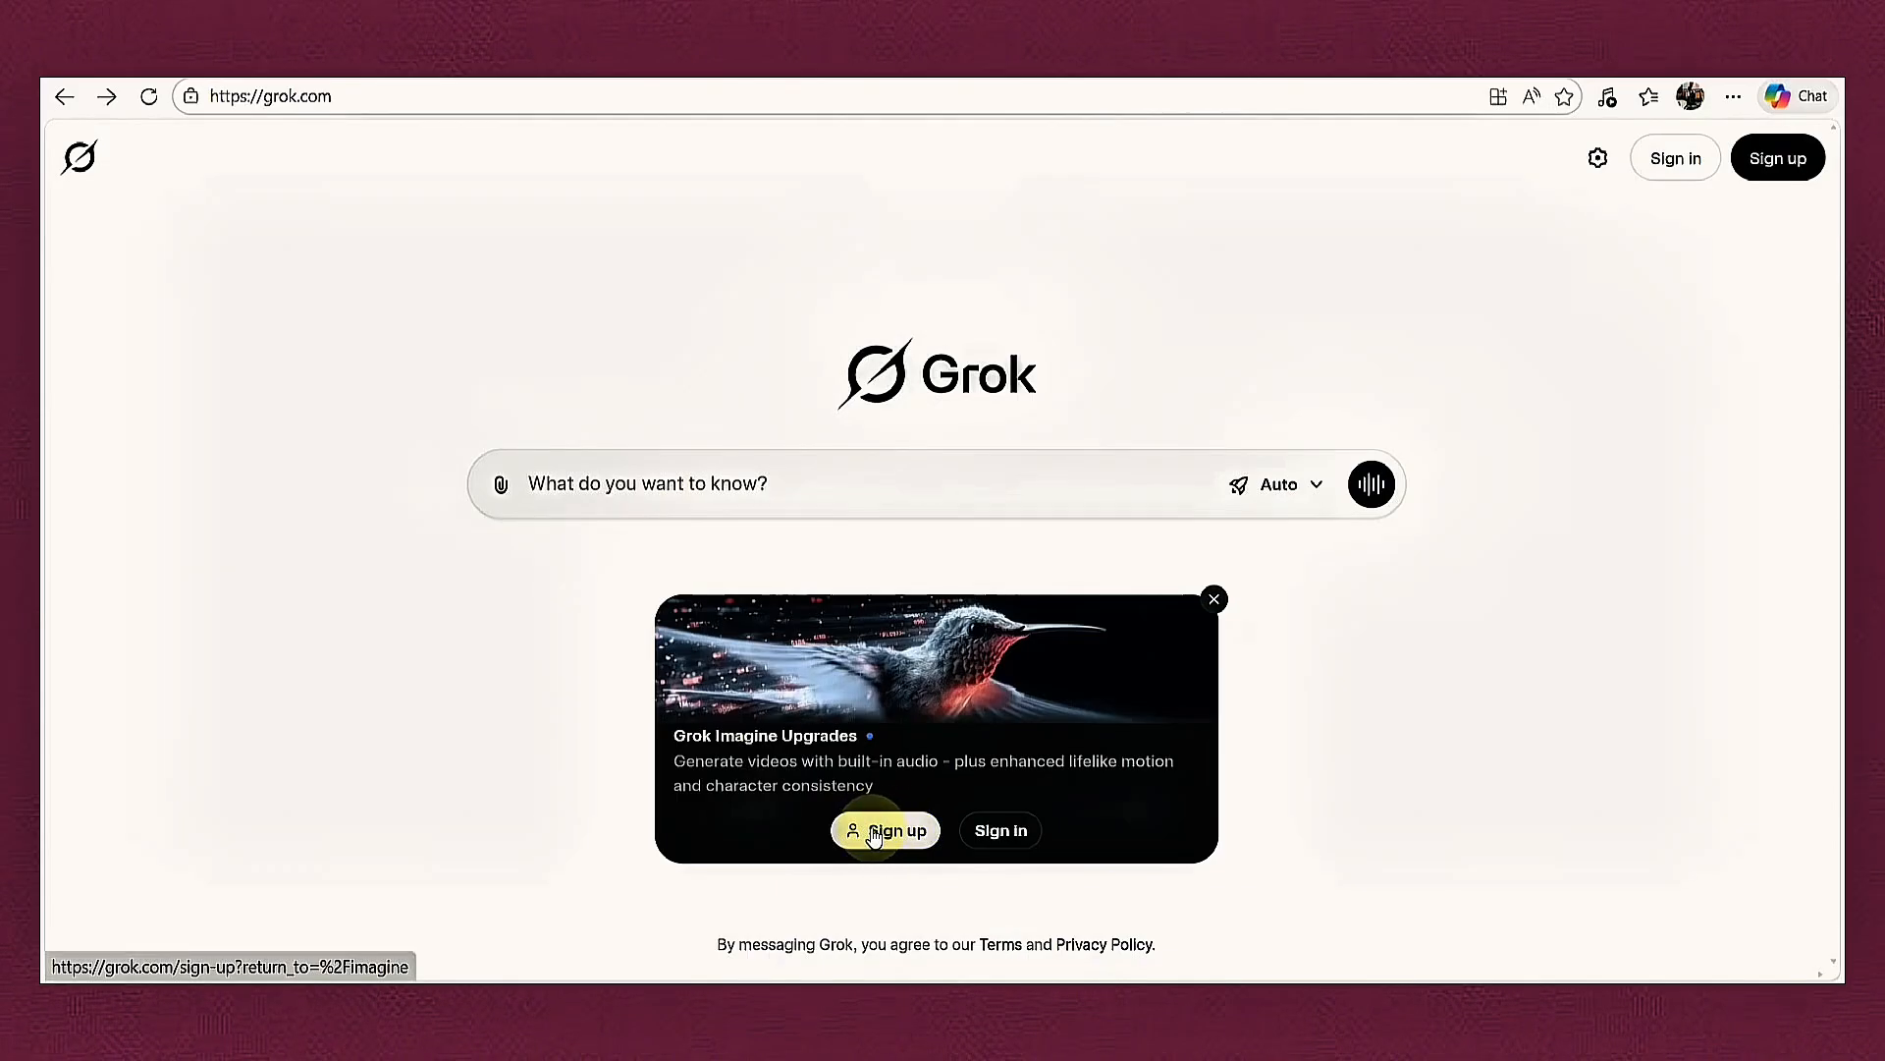
Sign up for Grok Imagine and set the generator to Image mode with the narrow portrait aspect ratio.
click(874, 833)
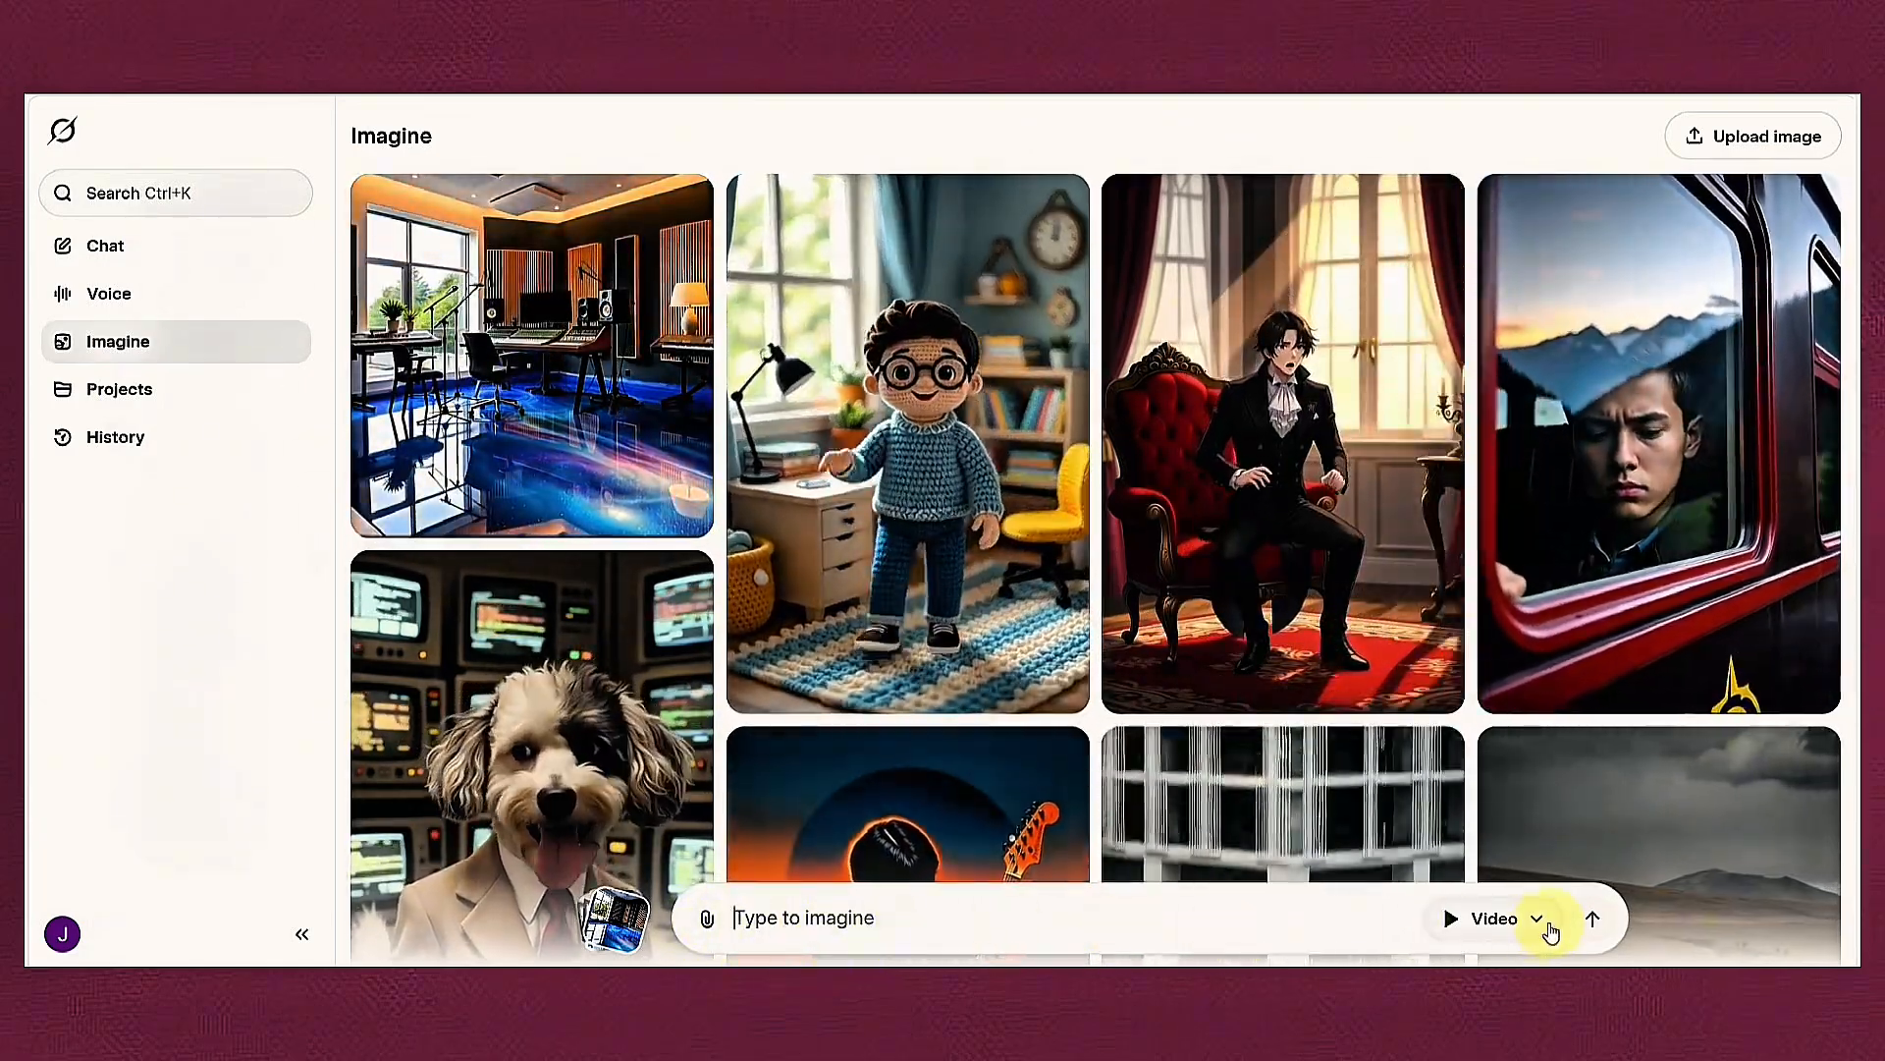
click(1538, 921)
click(1429, 837)
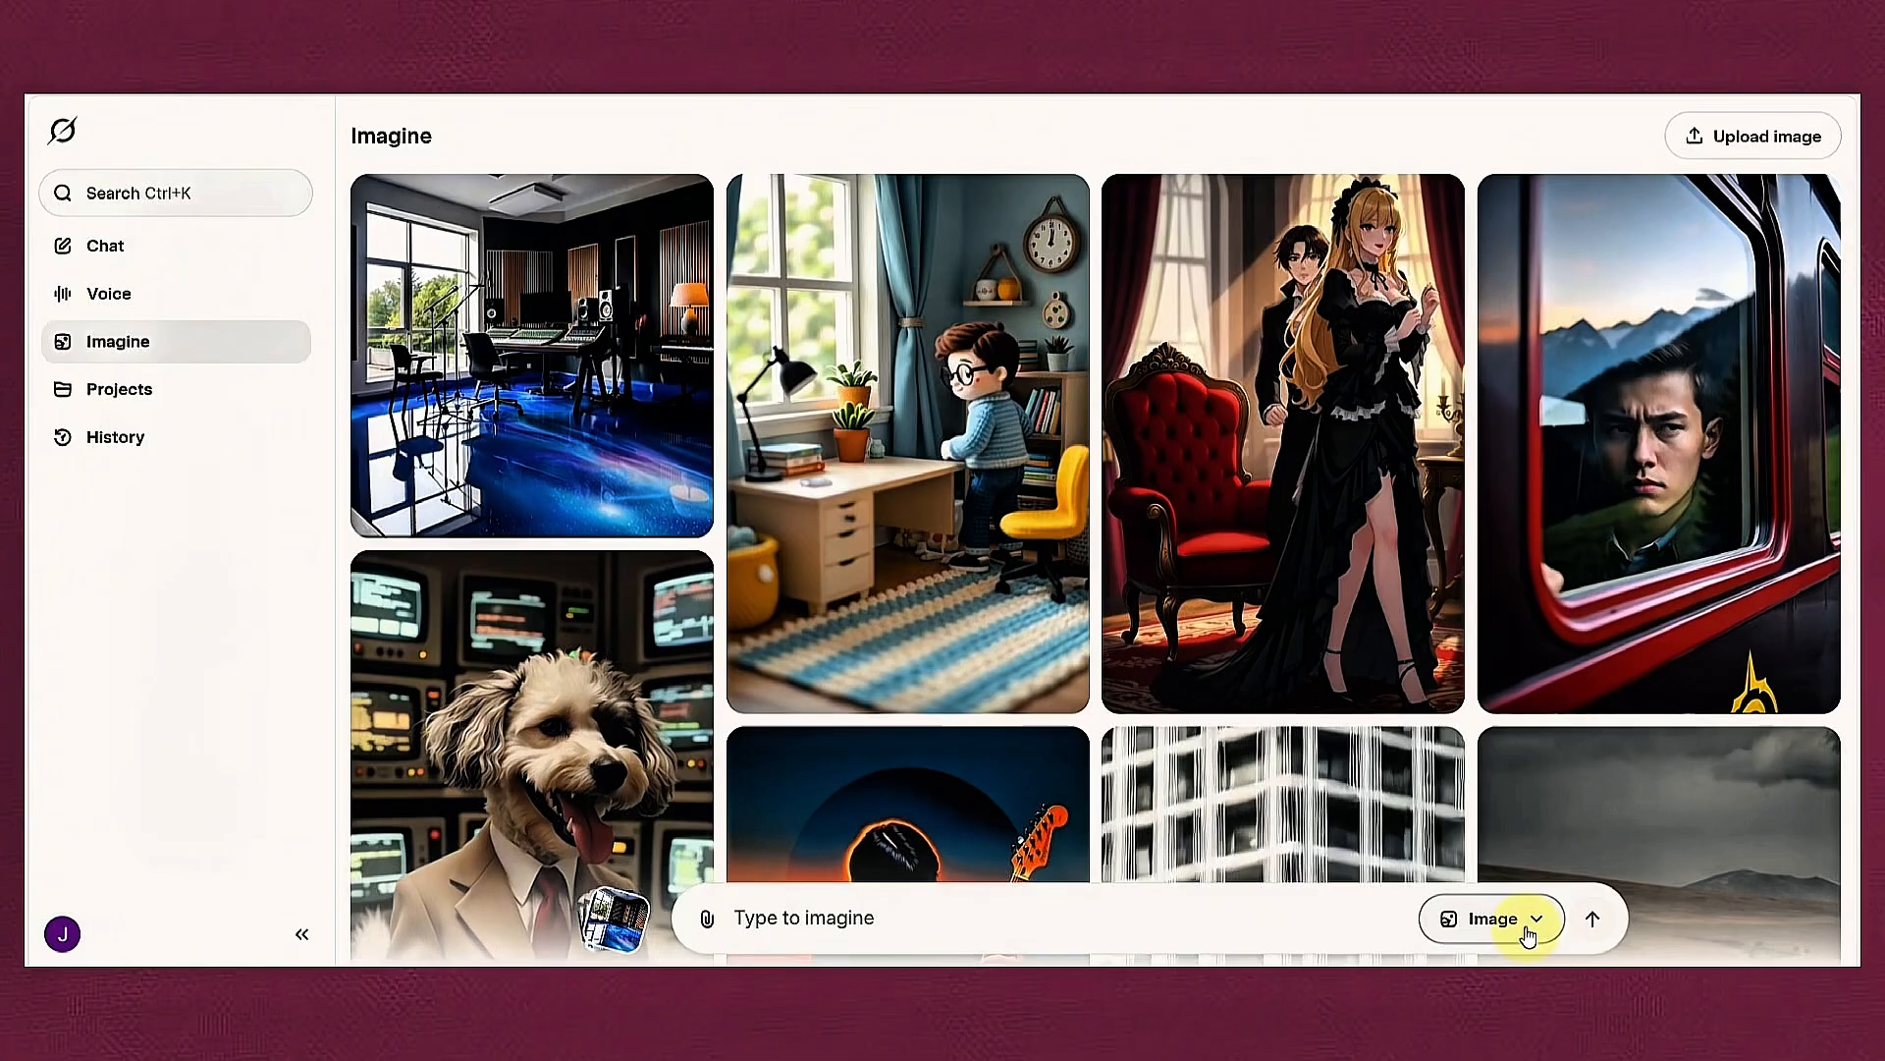
click(1529, 933)
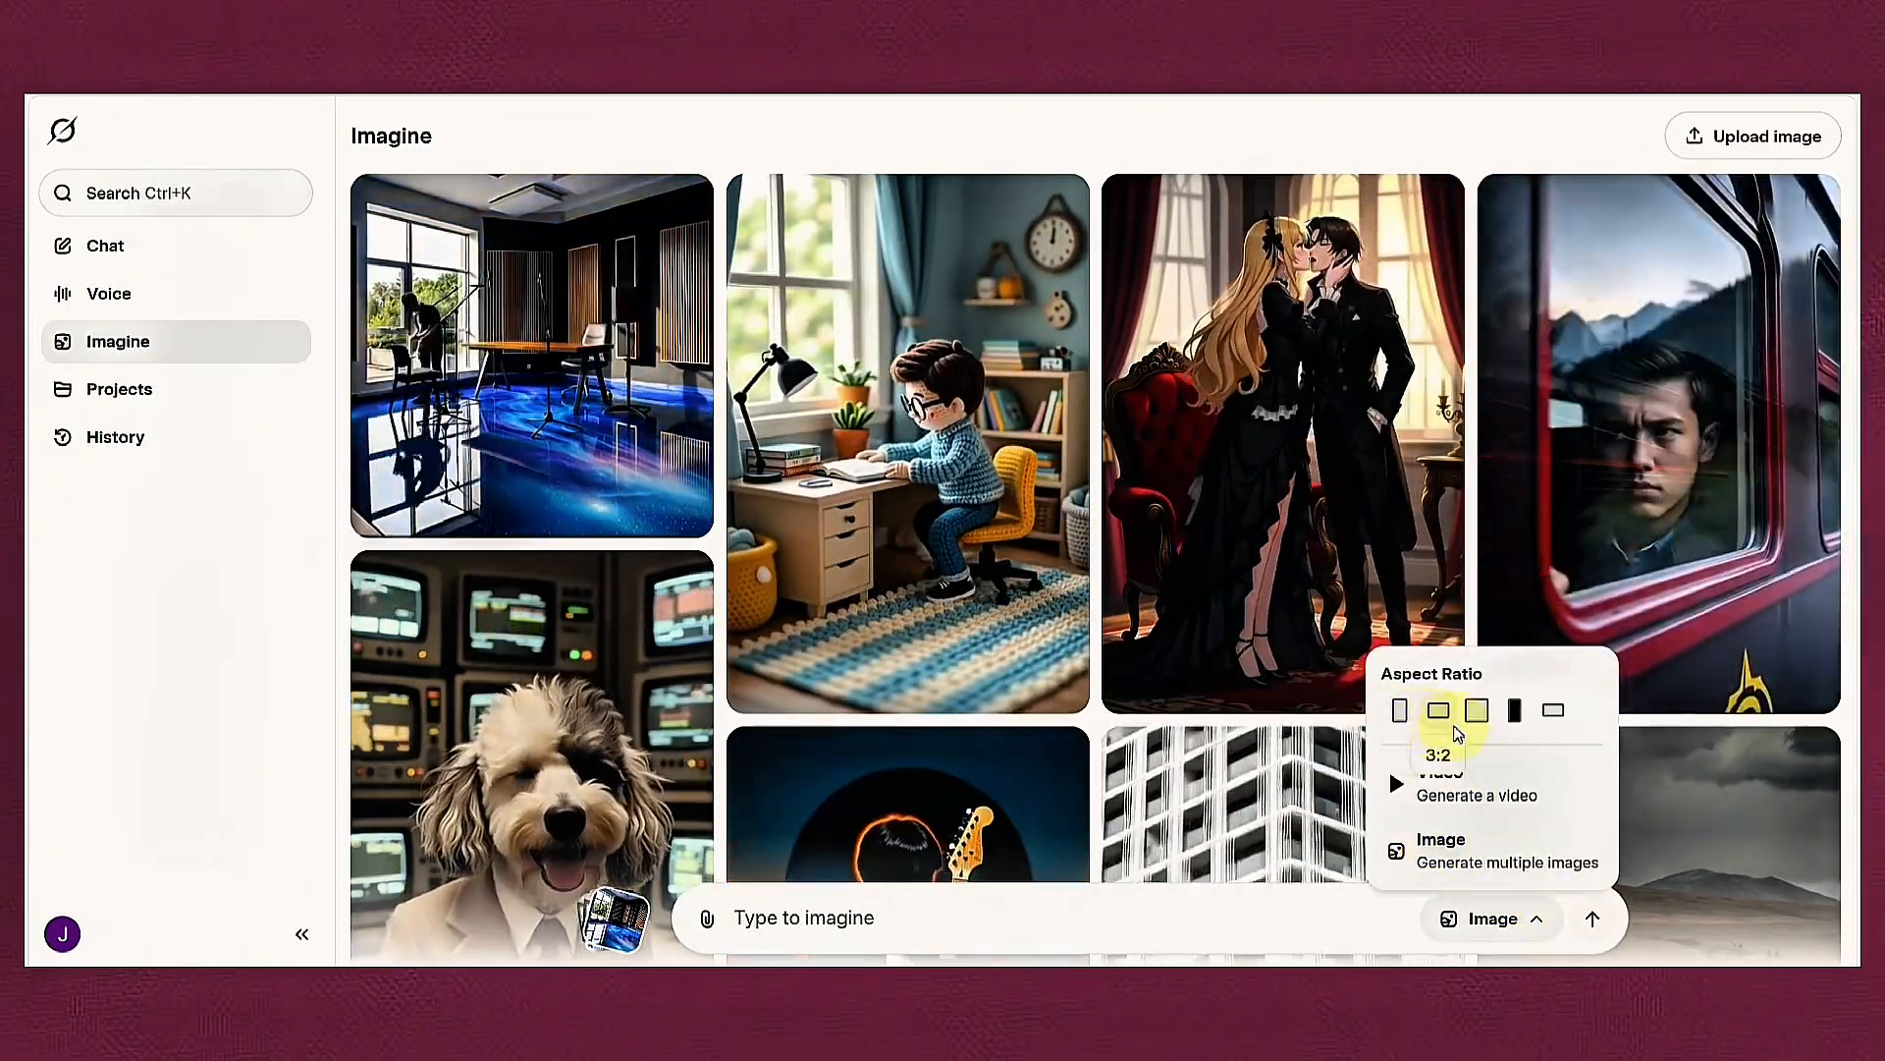
click(1515, 722)
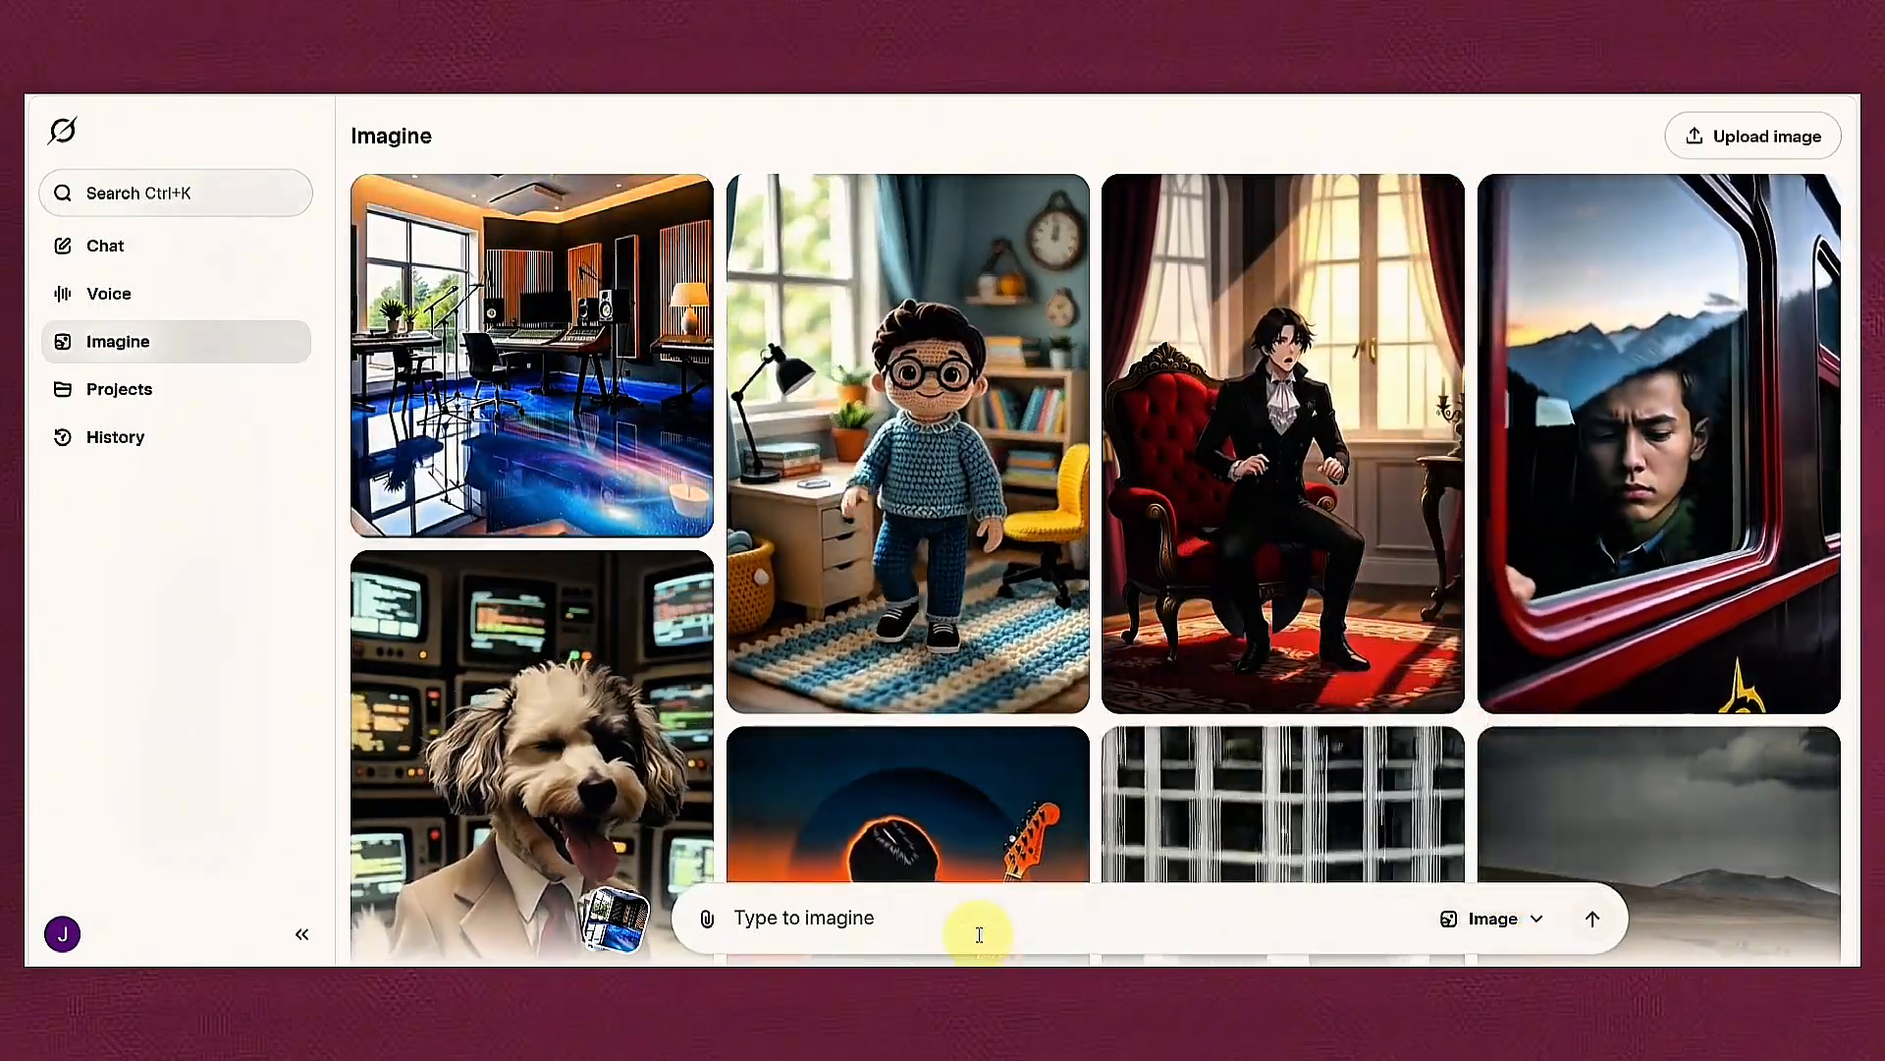
Fill the Grok Imagine prompt with ChatGPT's empty-bedroom image prompt plus its optional negative prompt and generate the images.
click(771, 913)
key(ctrl+v)
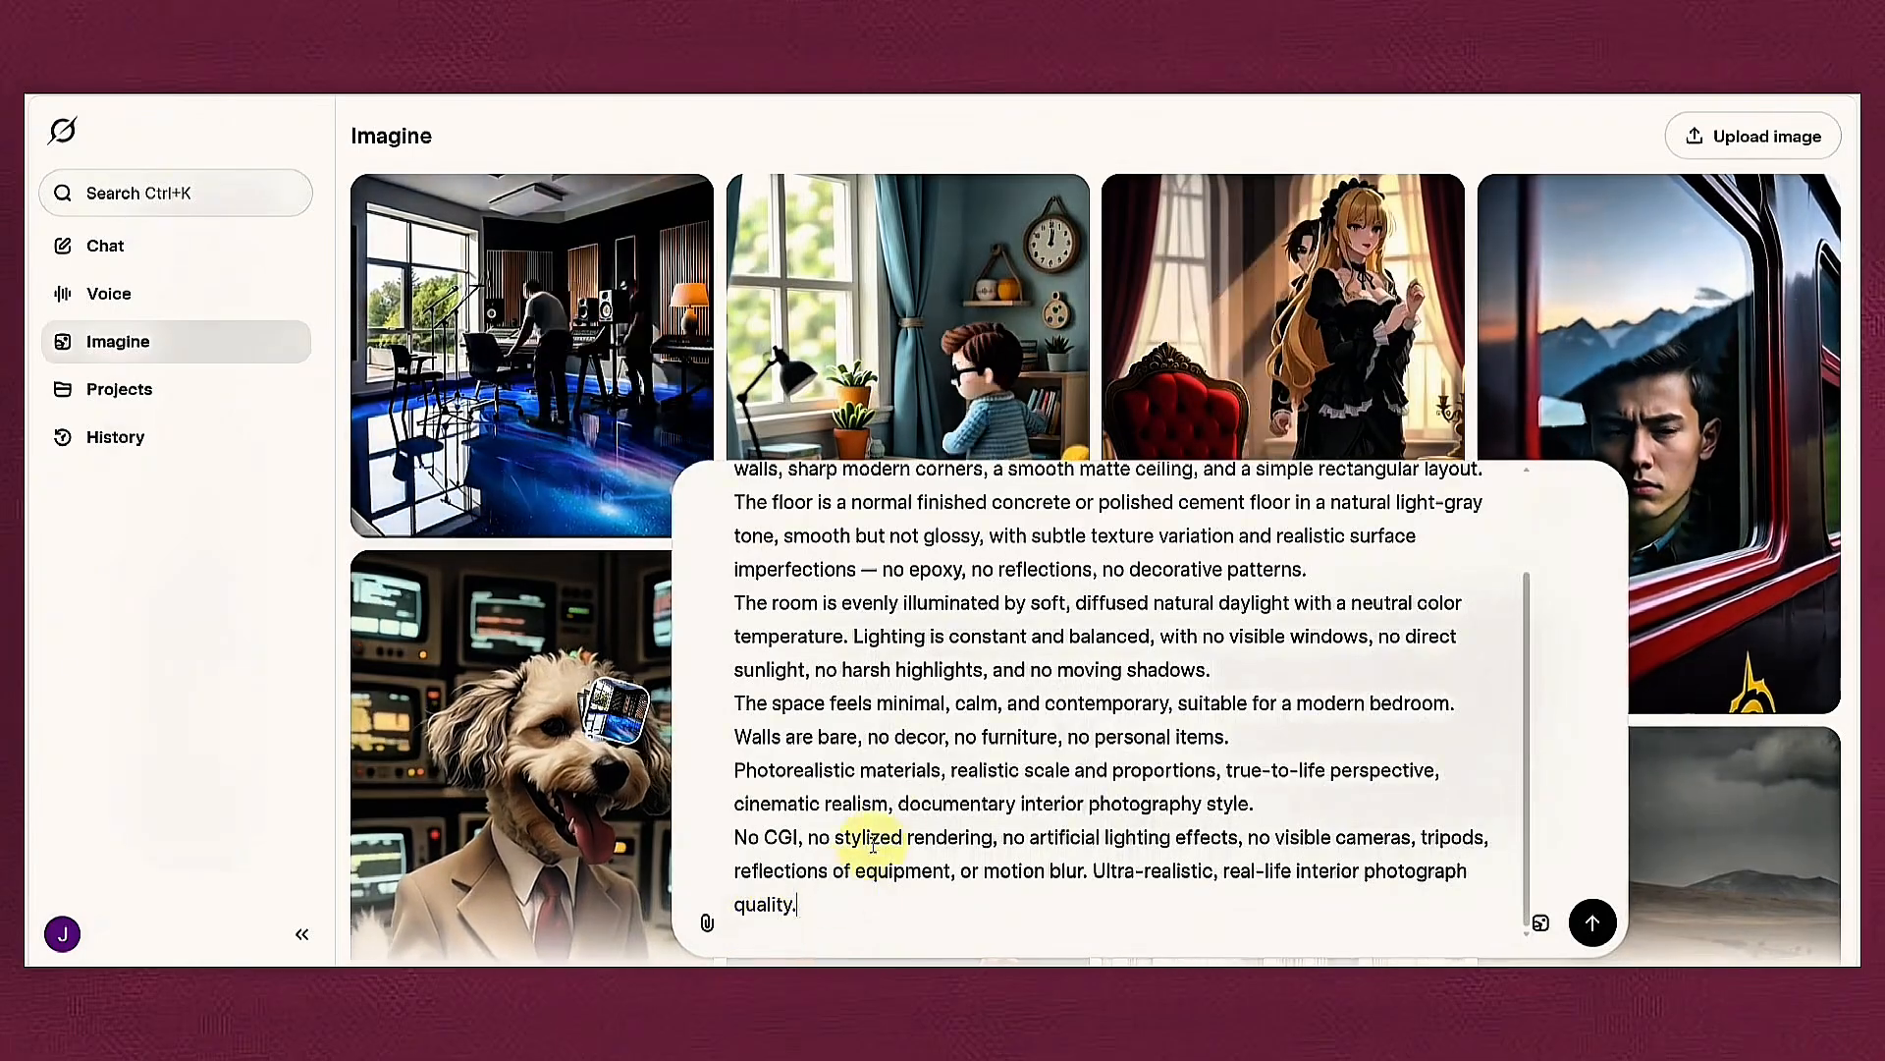
click(1191, 980)
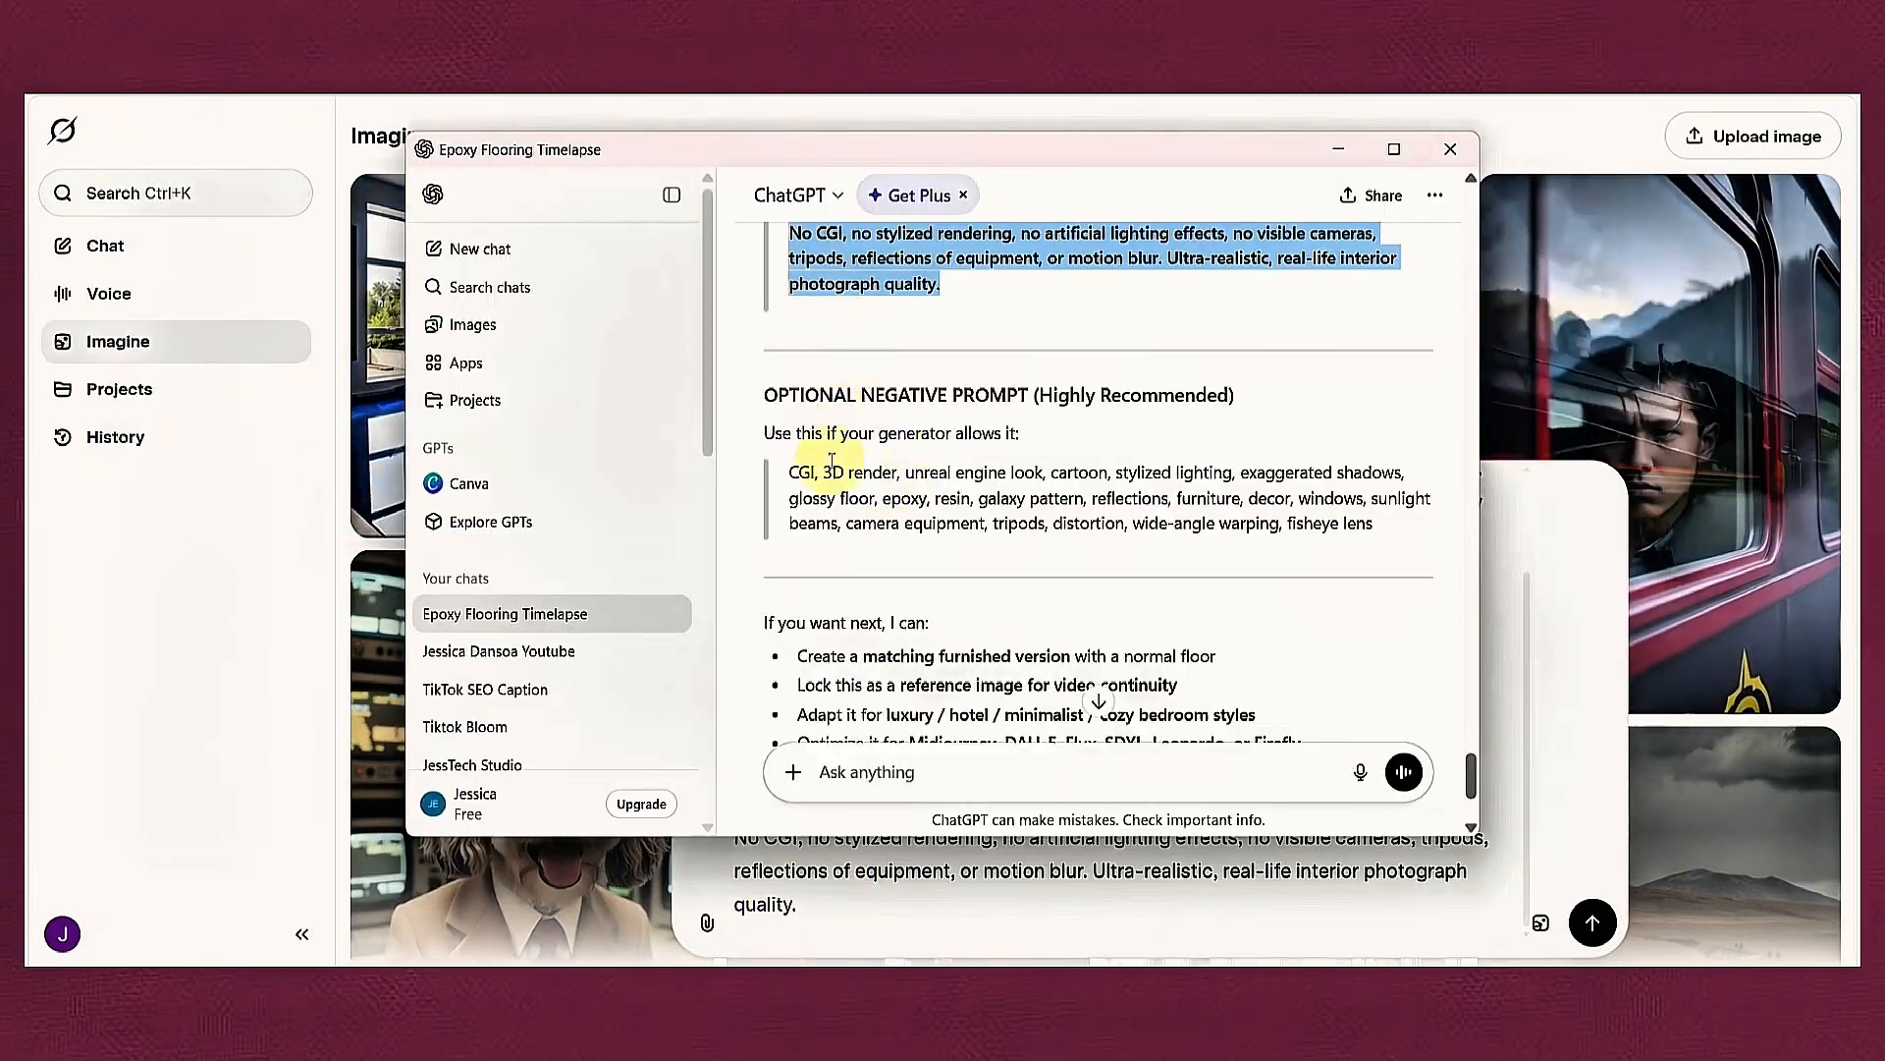
scroll(832, 462, up, 5)
drag(789, 372, 1144, 707)
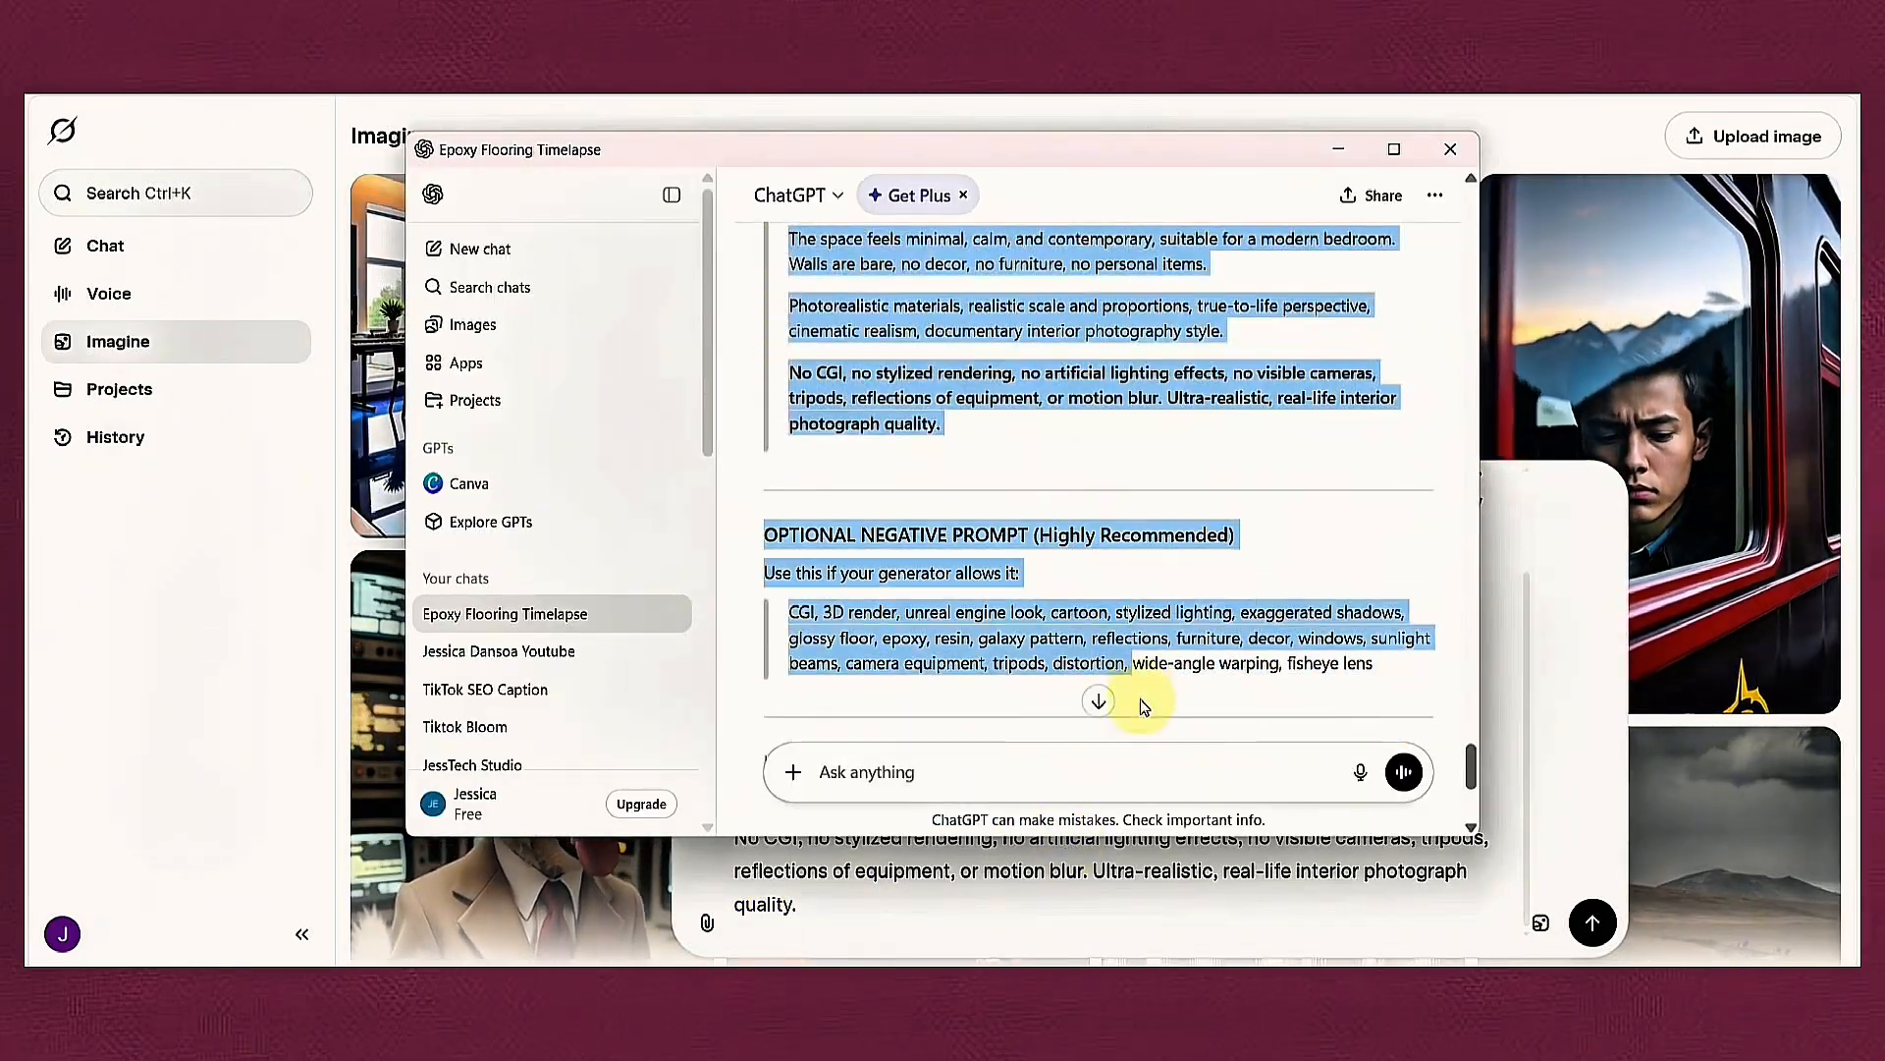
click(1335, 877)
key(ctrl+a)
key(ctrl+v)
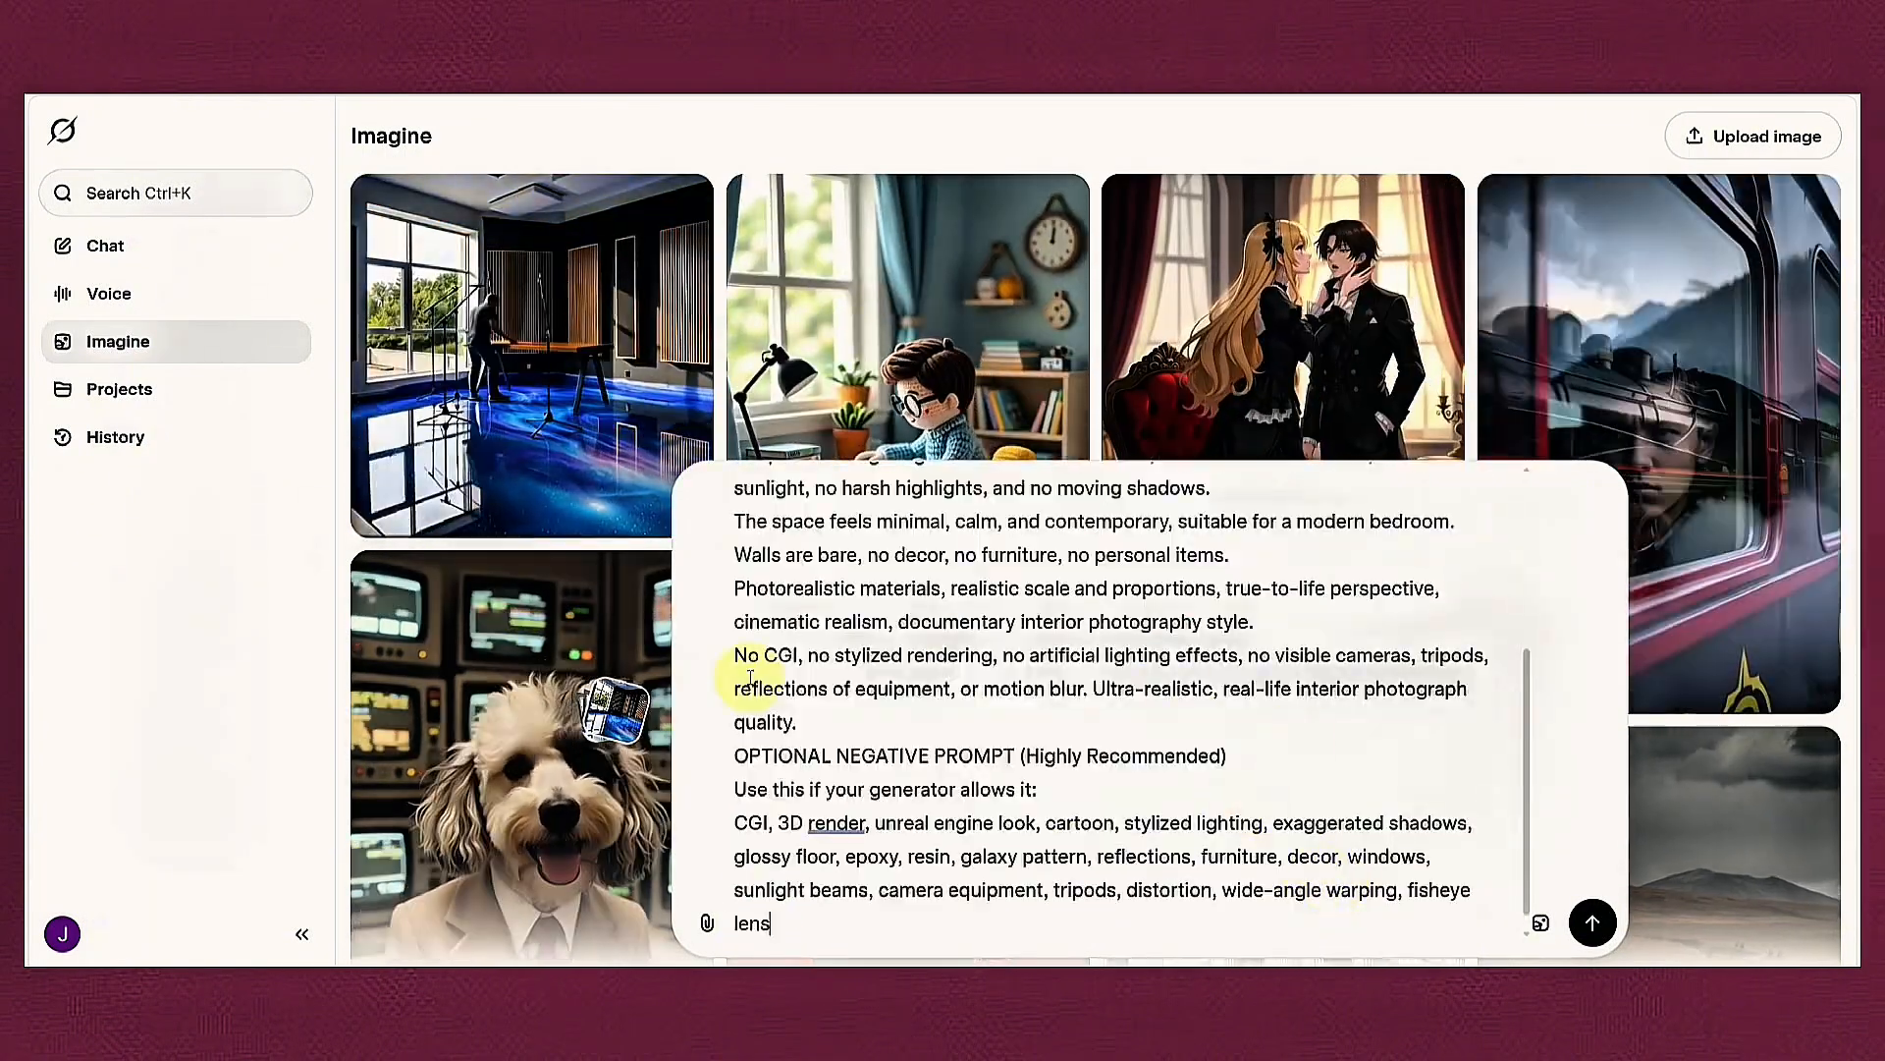
key(Return)
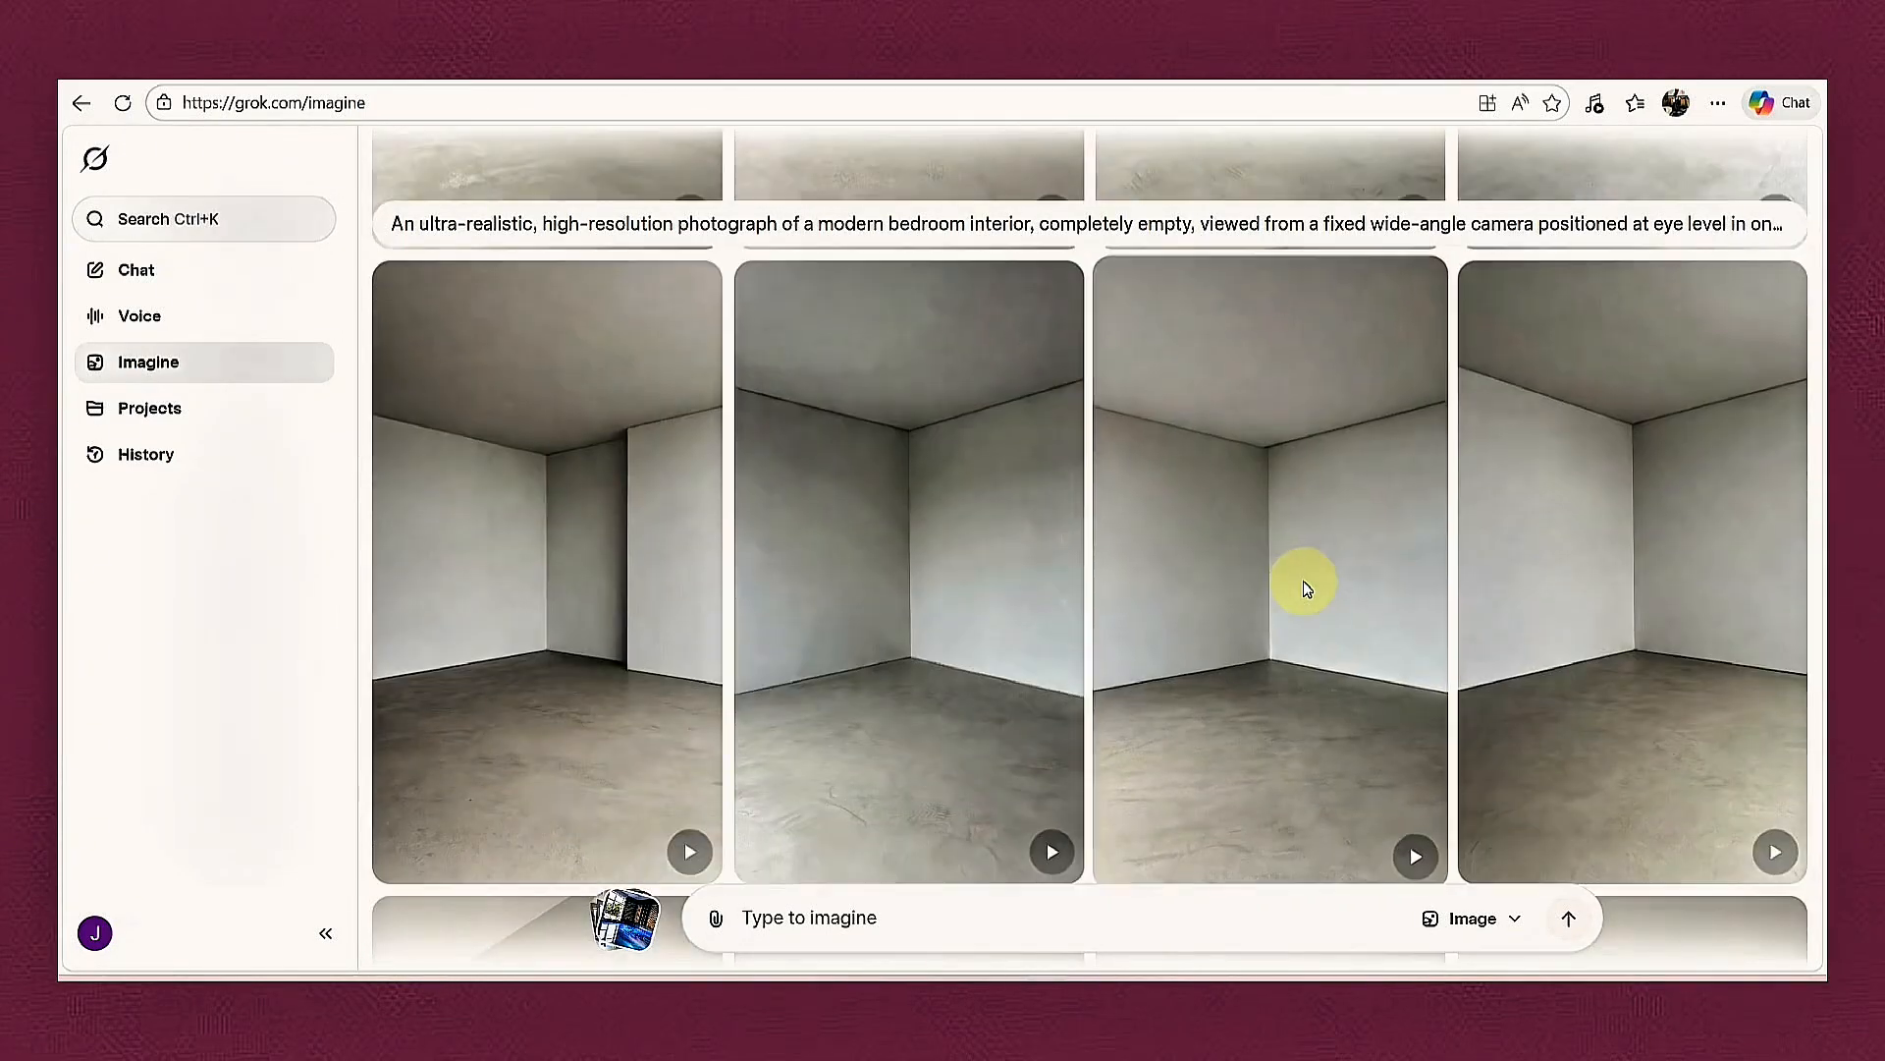
Return from the generated rooms to the Imagine start page and set the generator to Video mode with the wide landscape aspect ratio.
click(1363, 576)
click(196, 362)
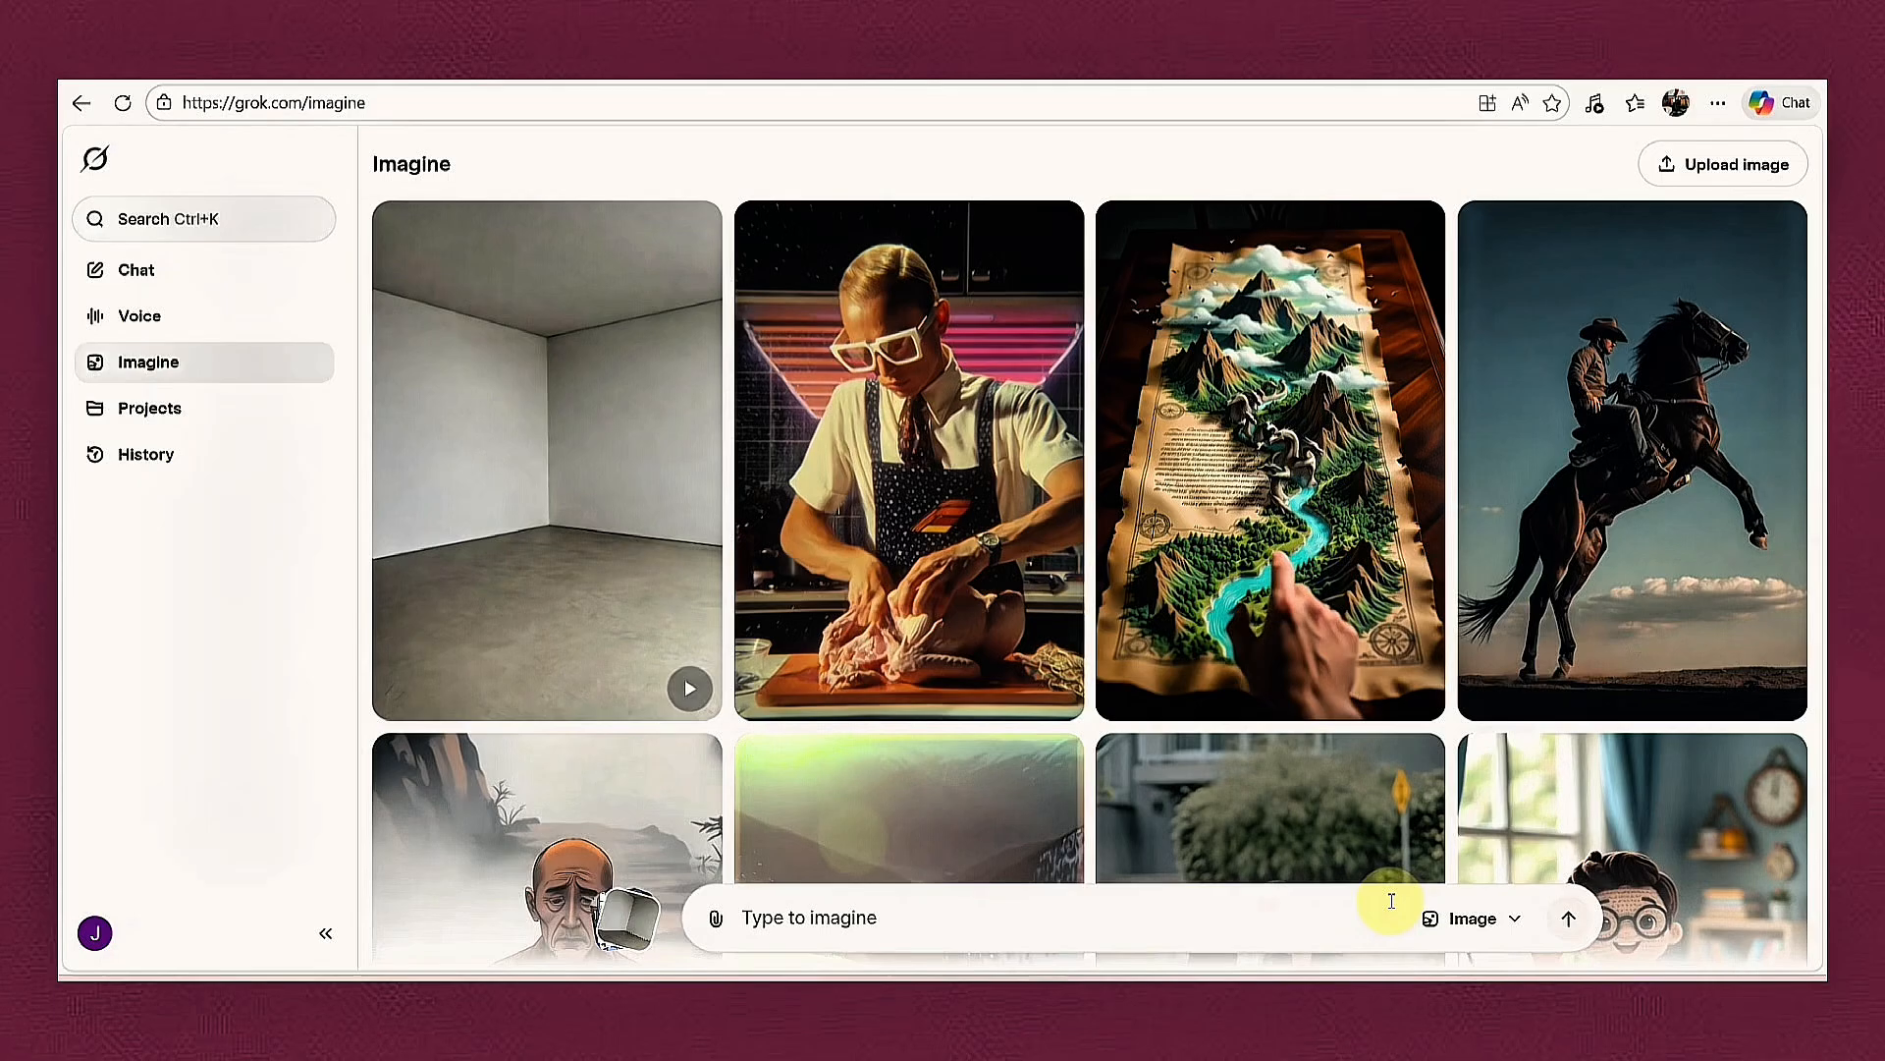
click(1512, 919)
click(1444, 786)
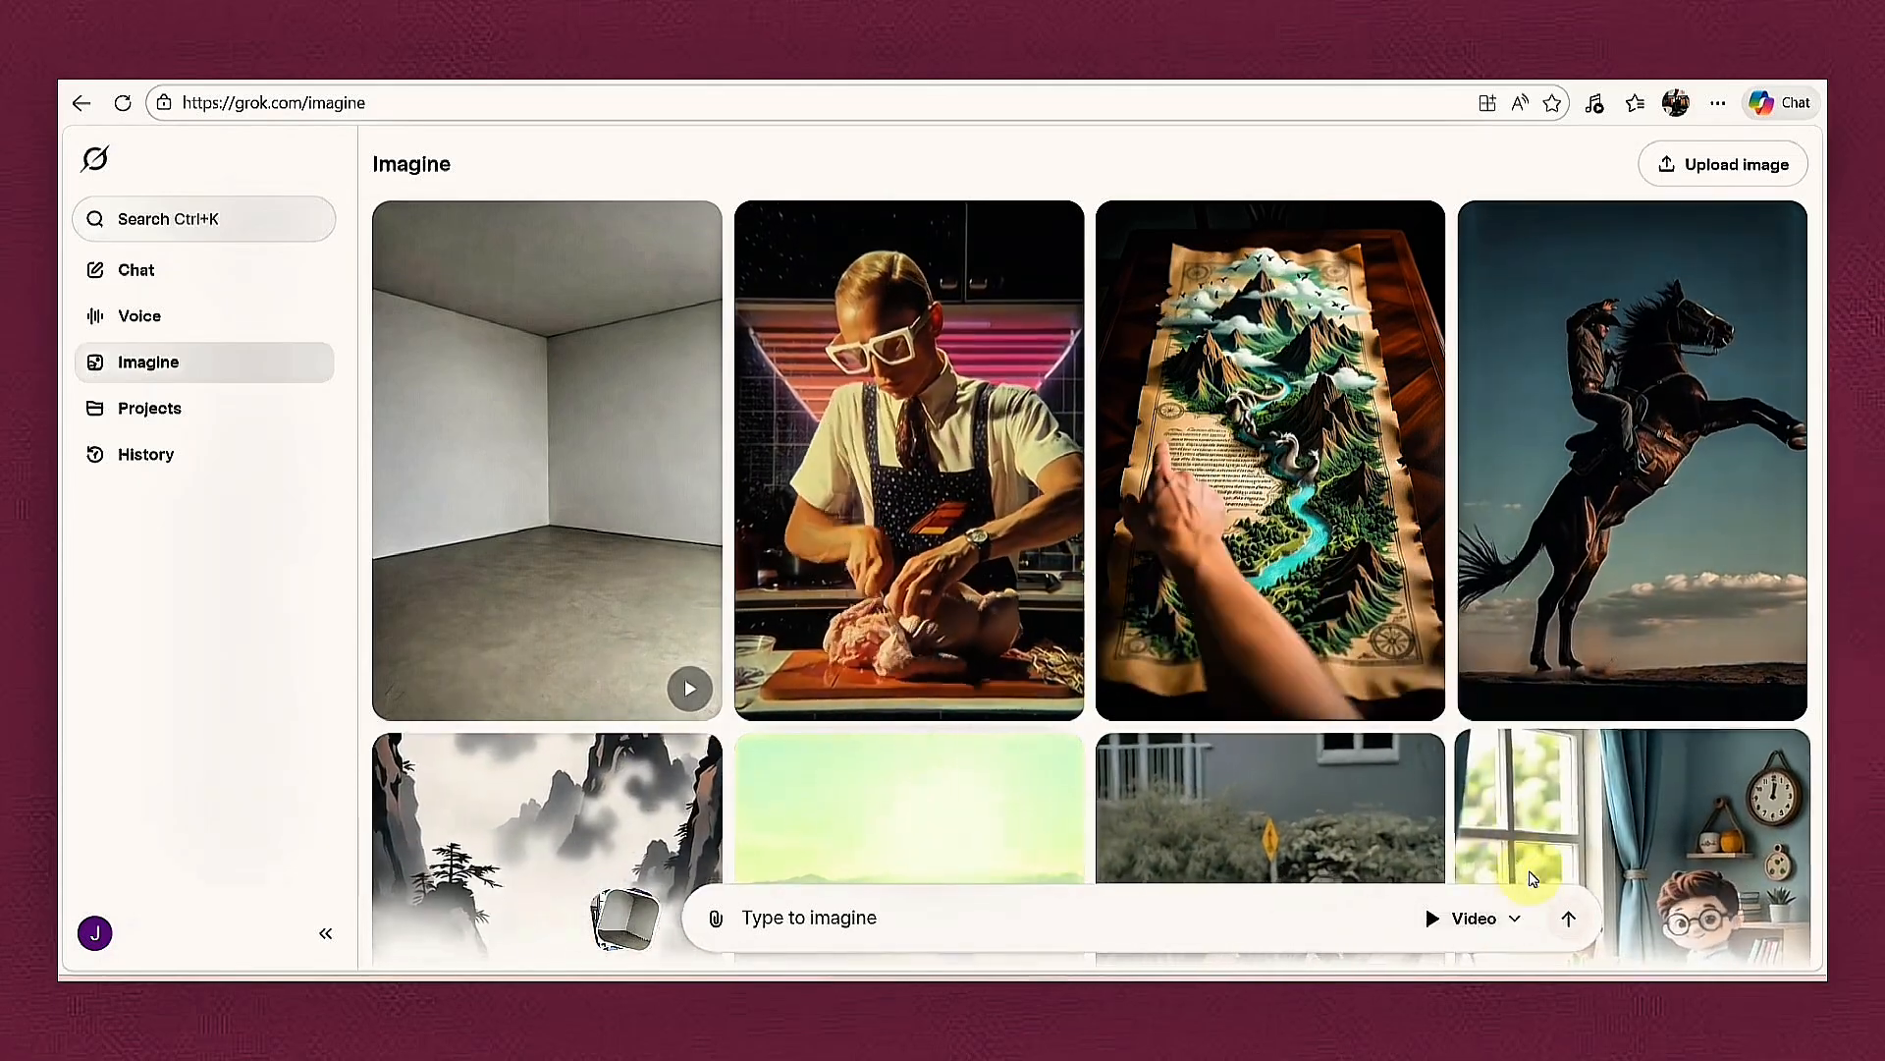
click(1507, 918)
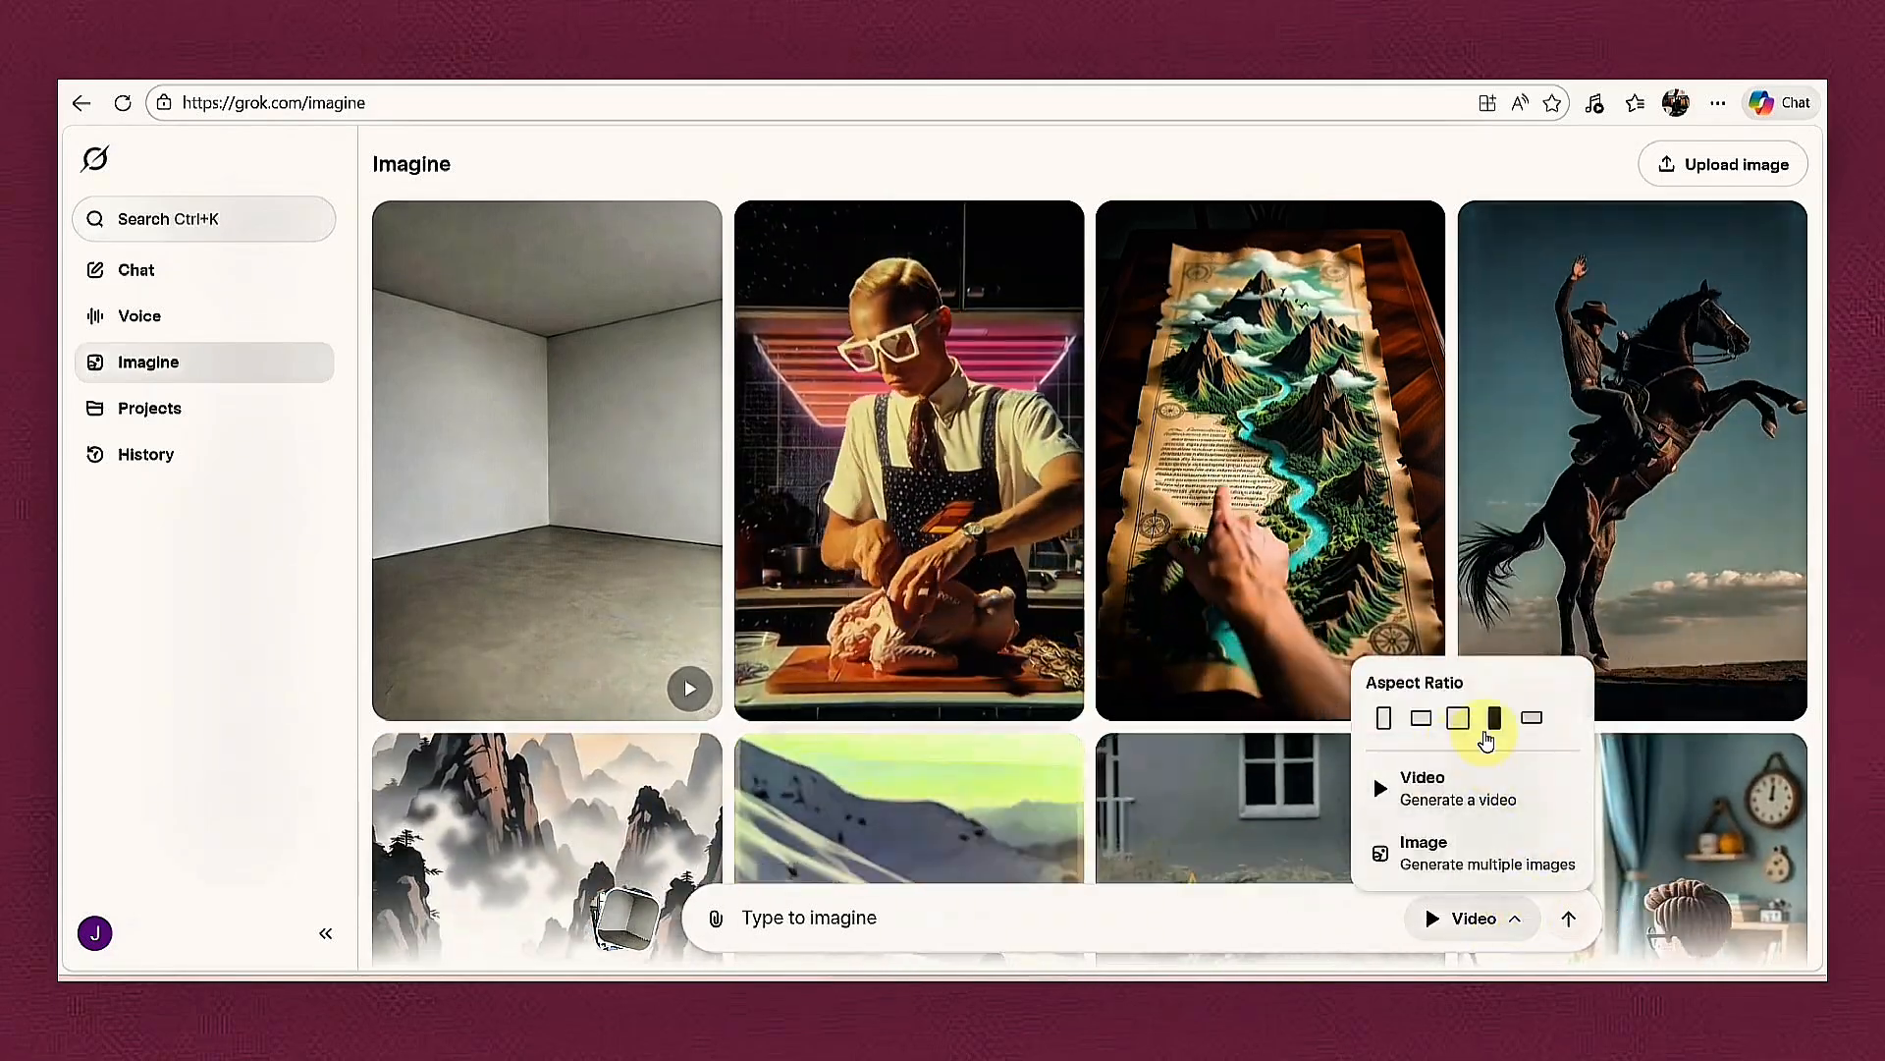
click(1532, 717)
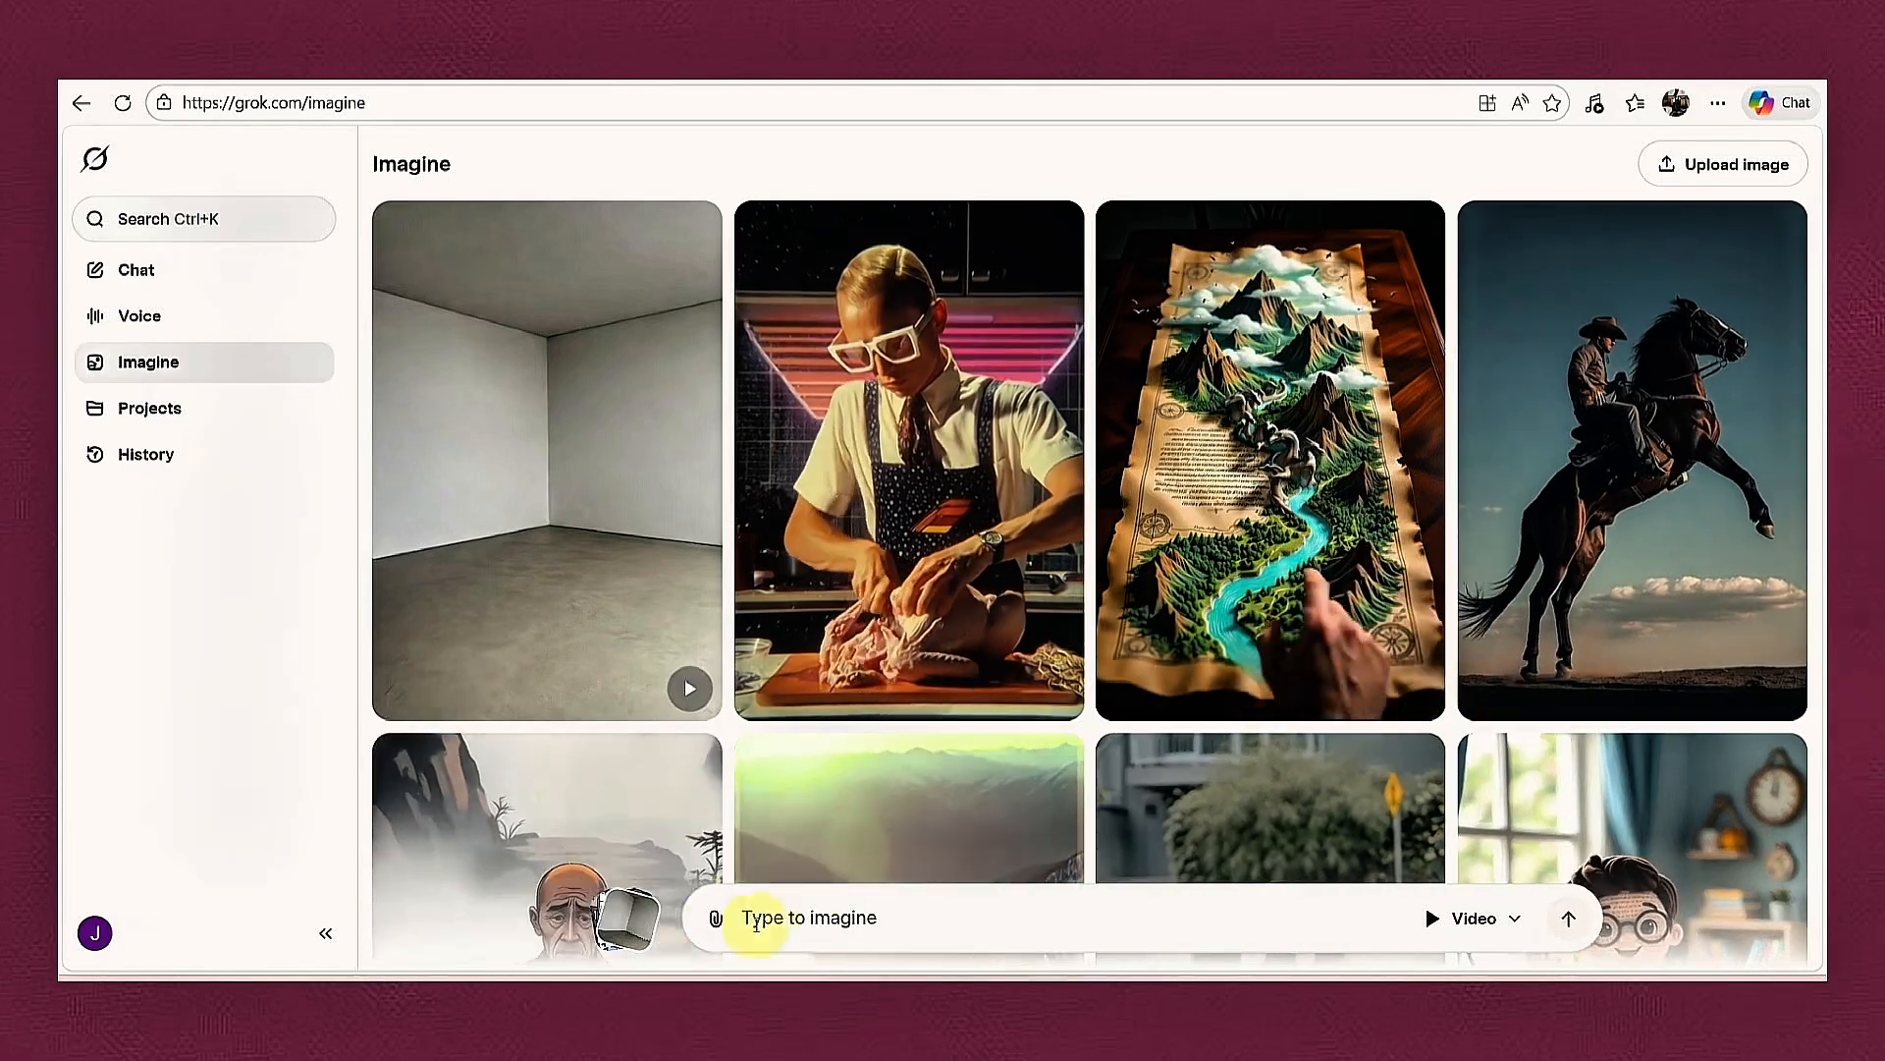
Try to attach the landscape empty-room image Whisk_579a1ea79f8b6fa8d064a7f49788d96edr from the Downloads folder to the video prompt.
click(716, 919)
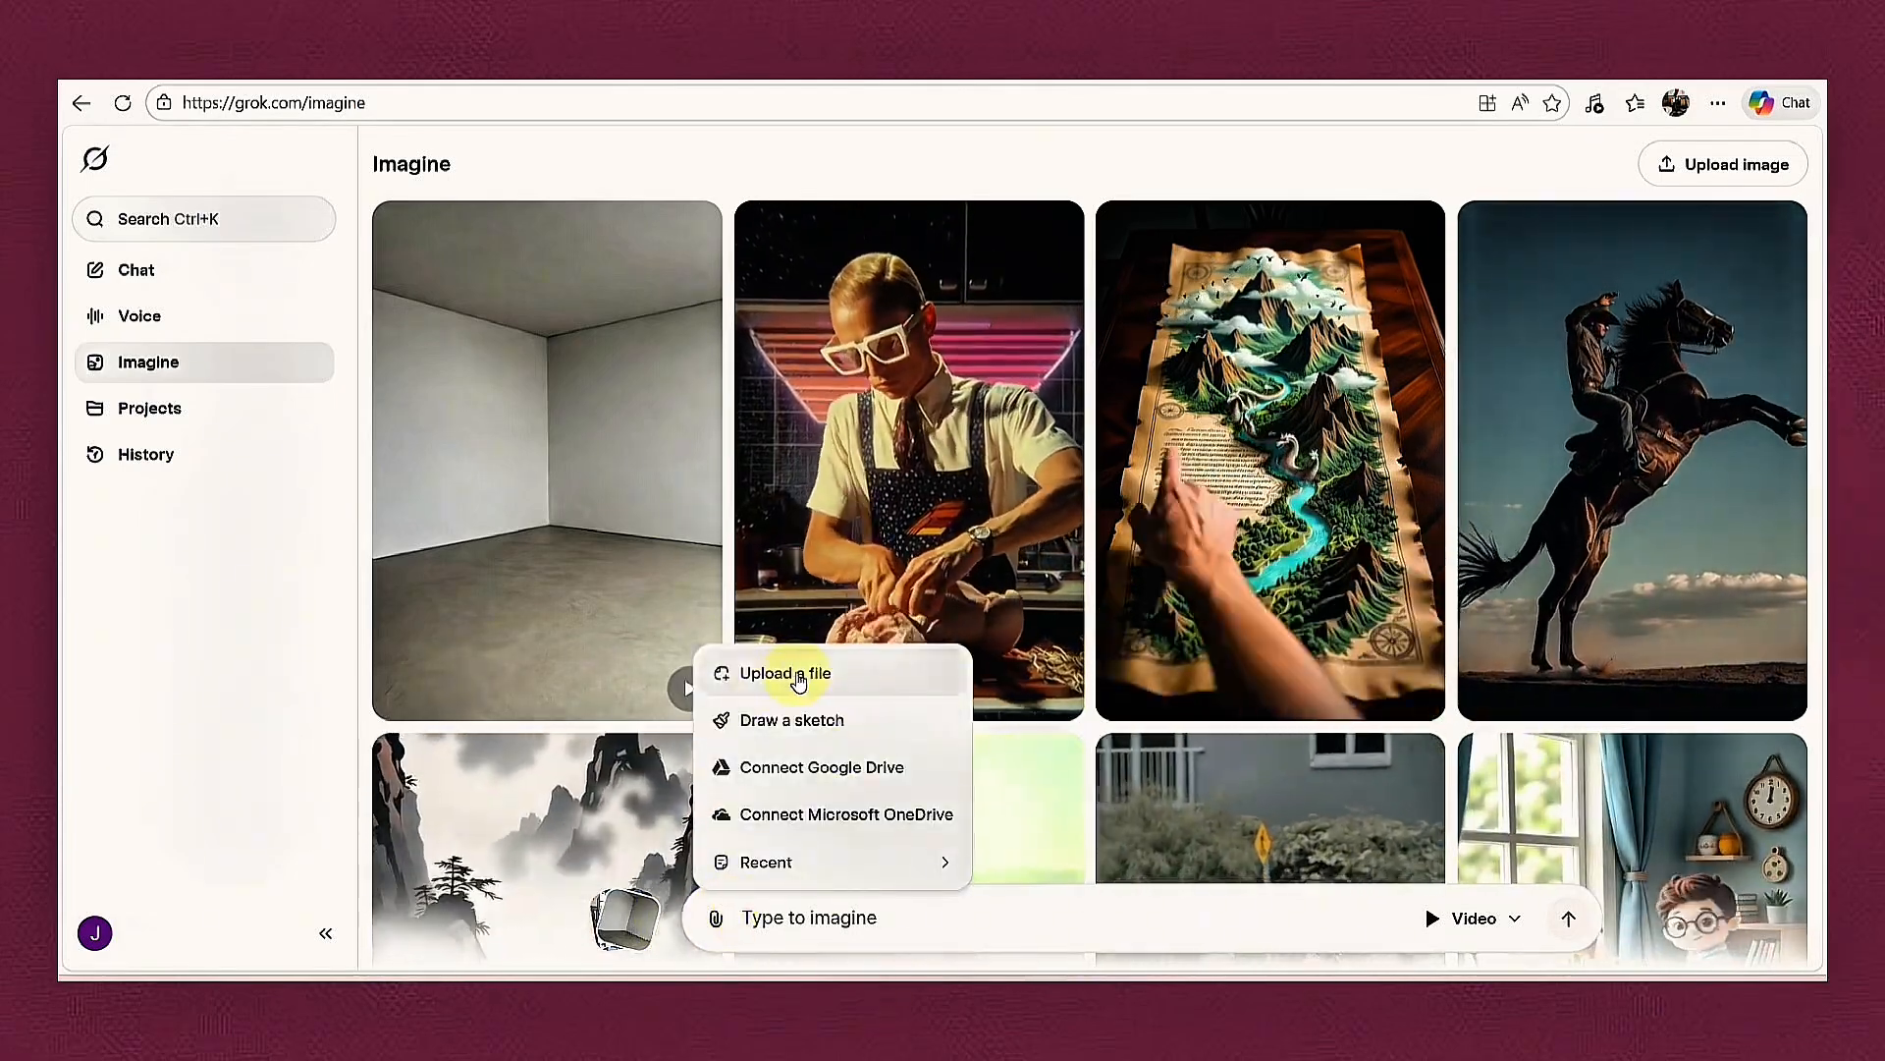
click(798, 676)
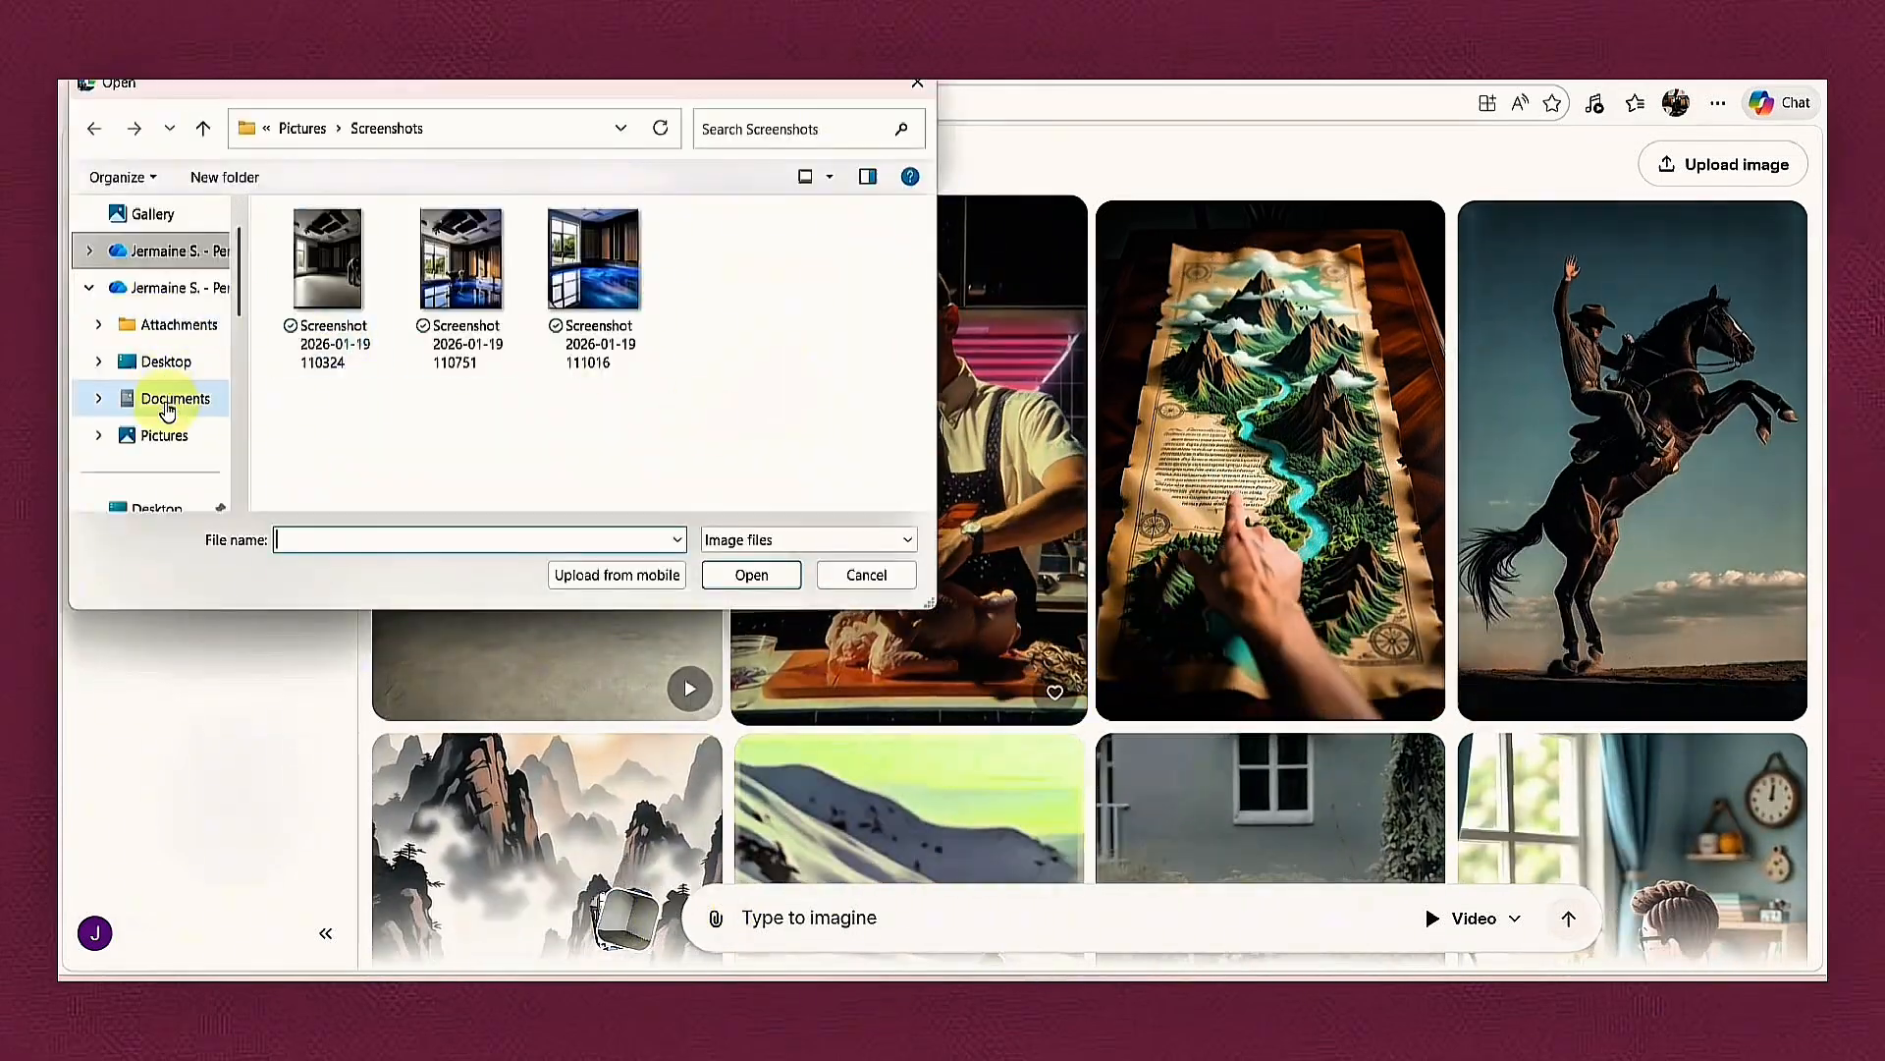
scroll(167, 411, down, 2)
click(162, 324)
click(422, 403)
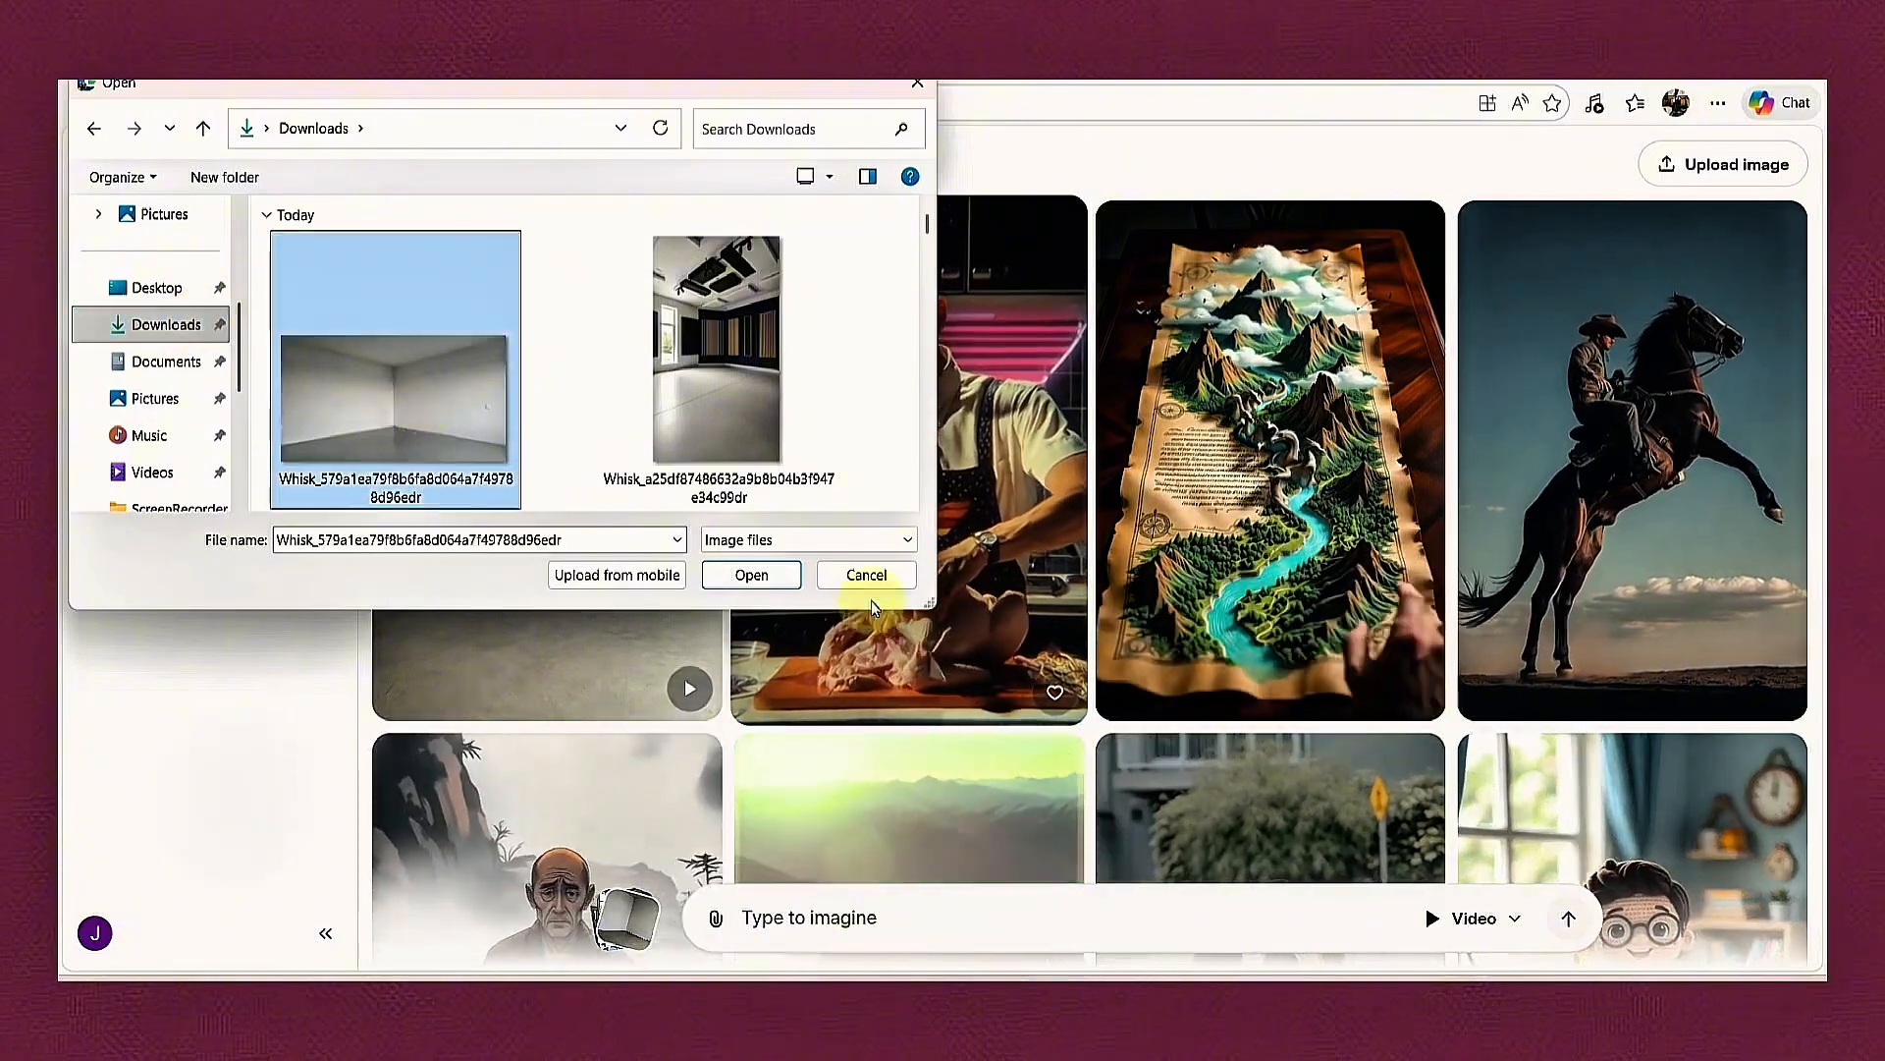
click(752, 574)
Copy the full Prompt 1 initial preparation text from the ChatGPT conversation and insert it in Grok Imagine's prompt field.
key(alt+Tab)
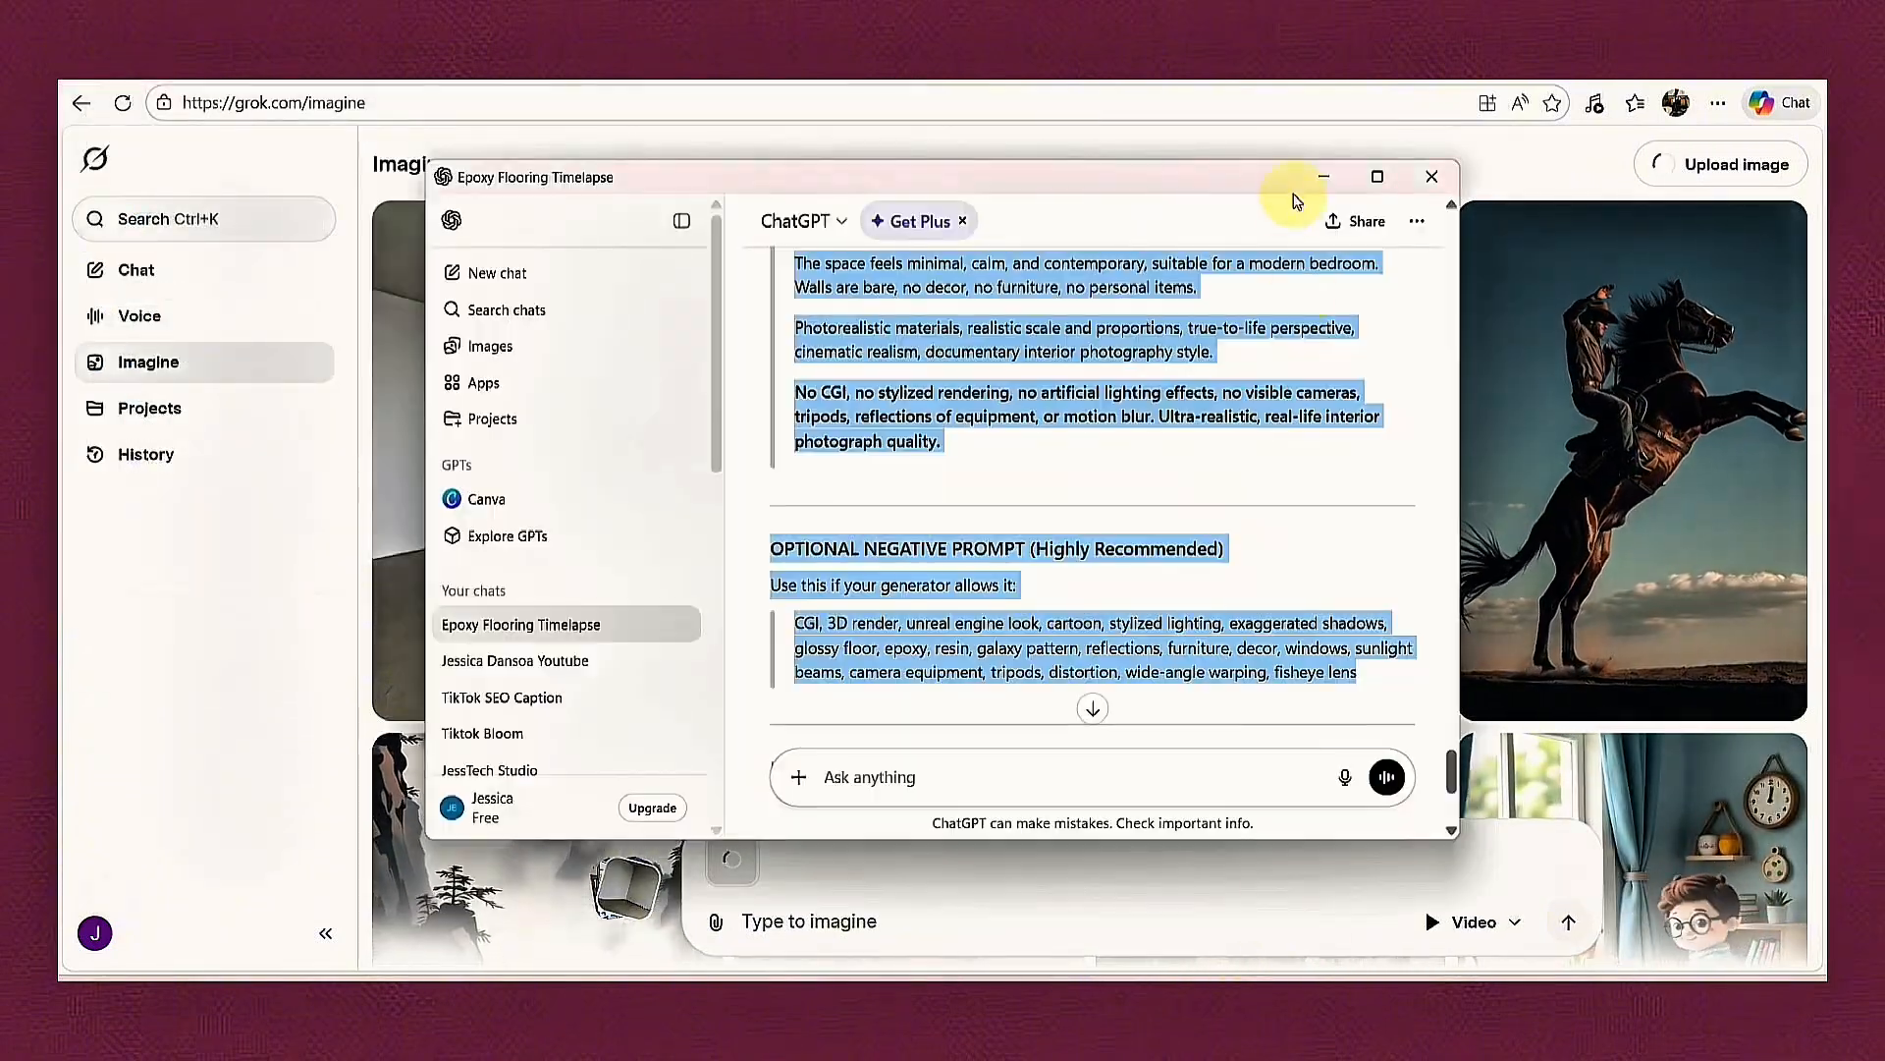
scroll(1081, 535, down, 15)
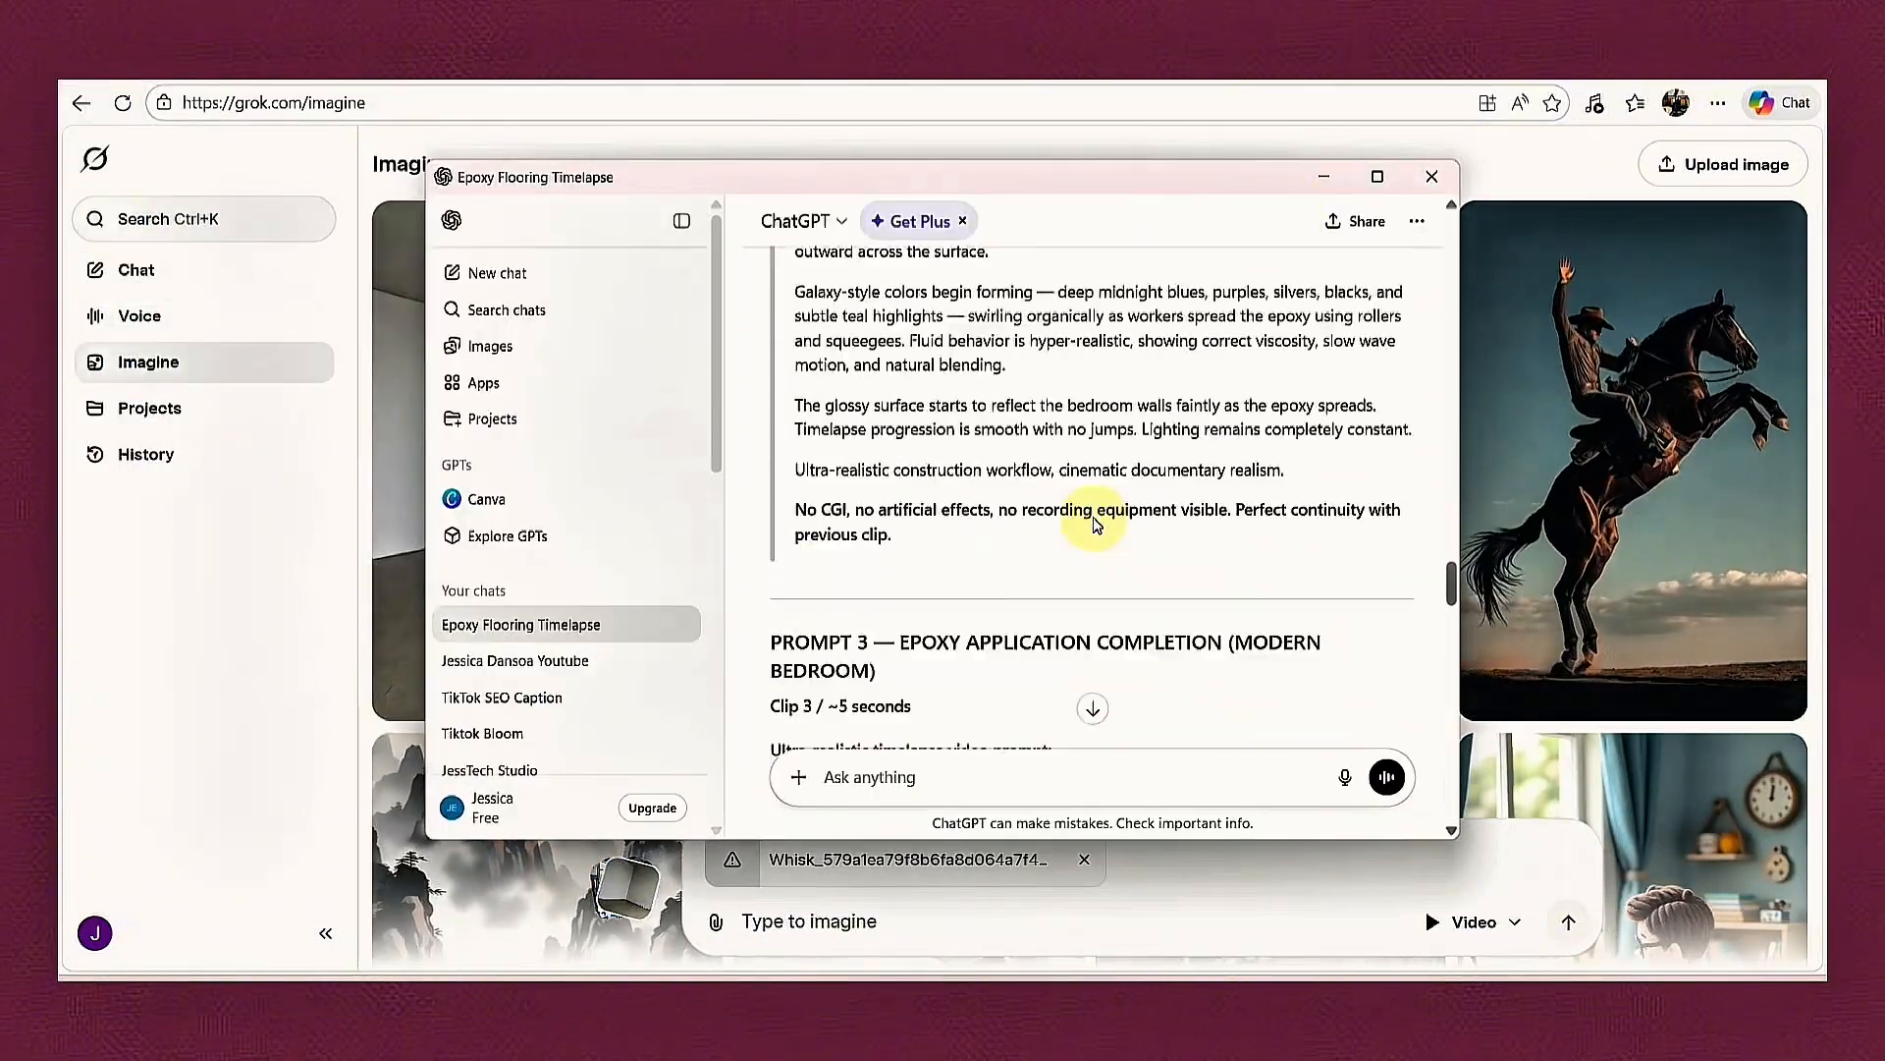
scroll(1096, 524, up, 10)
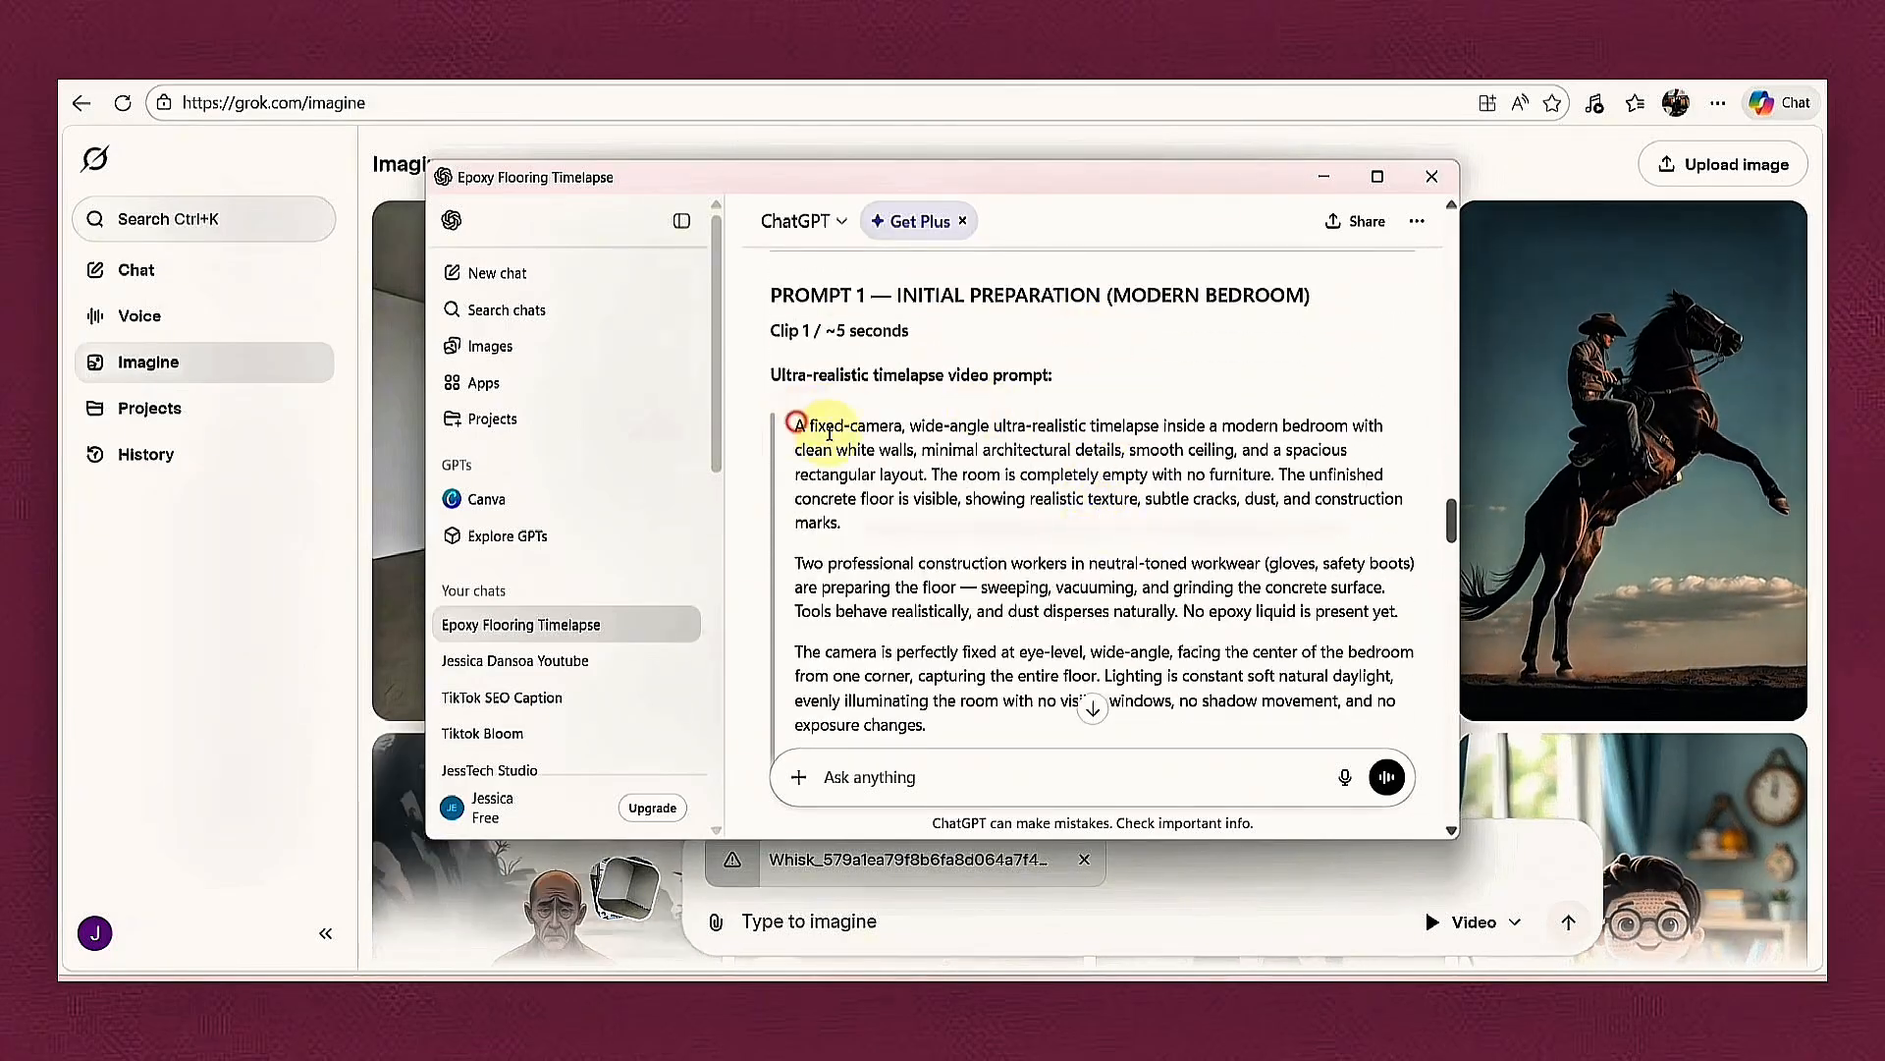
drag(829, 433, 1249, 581)
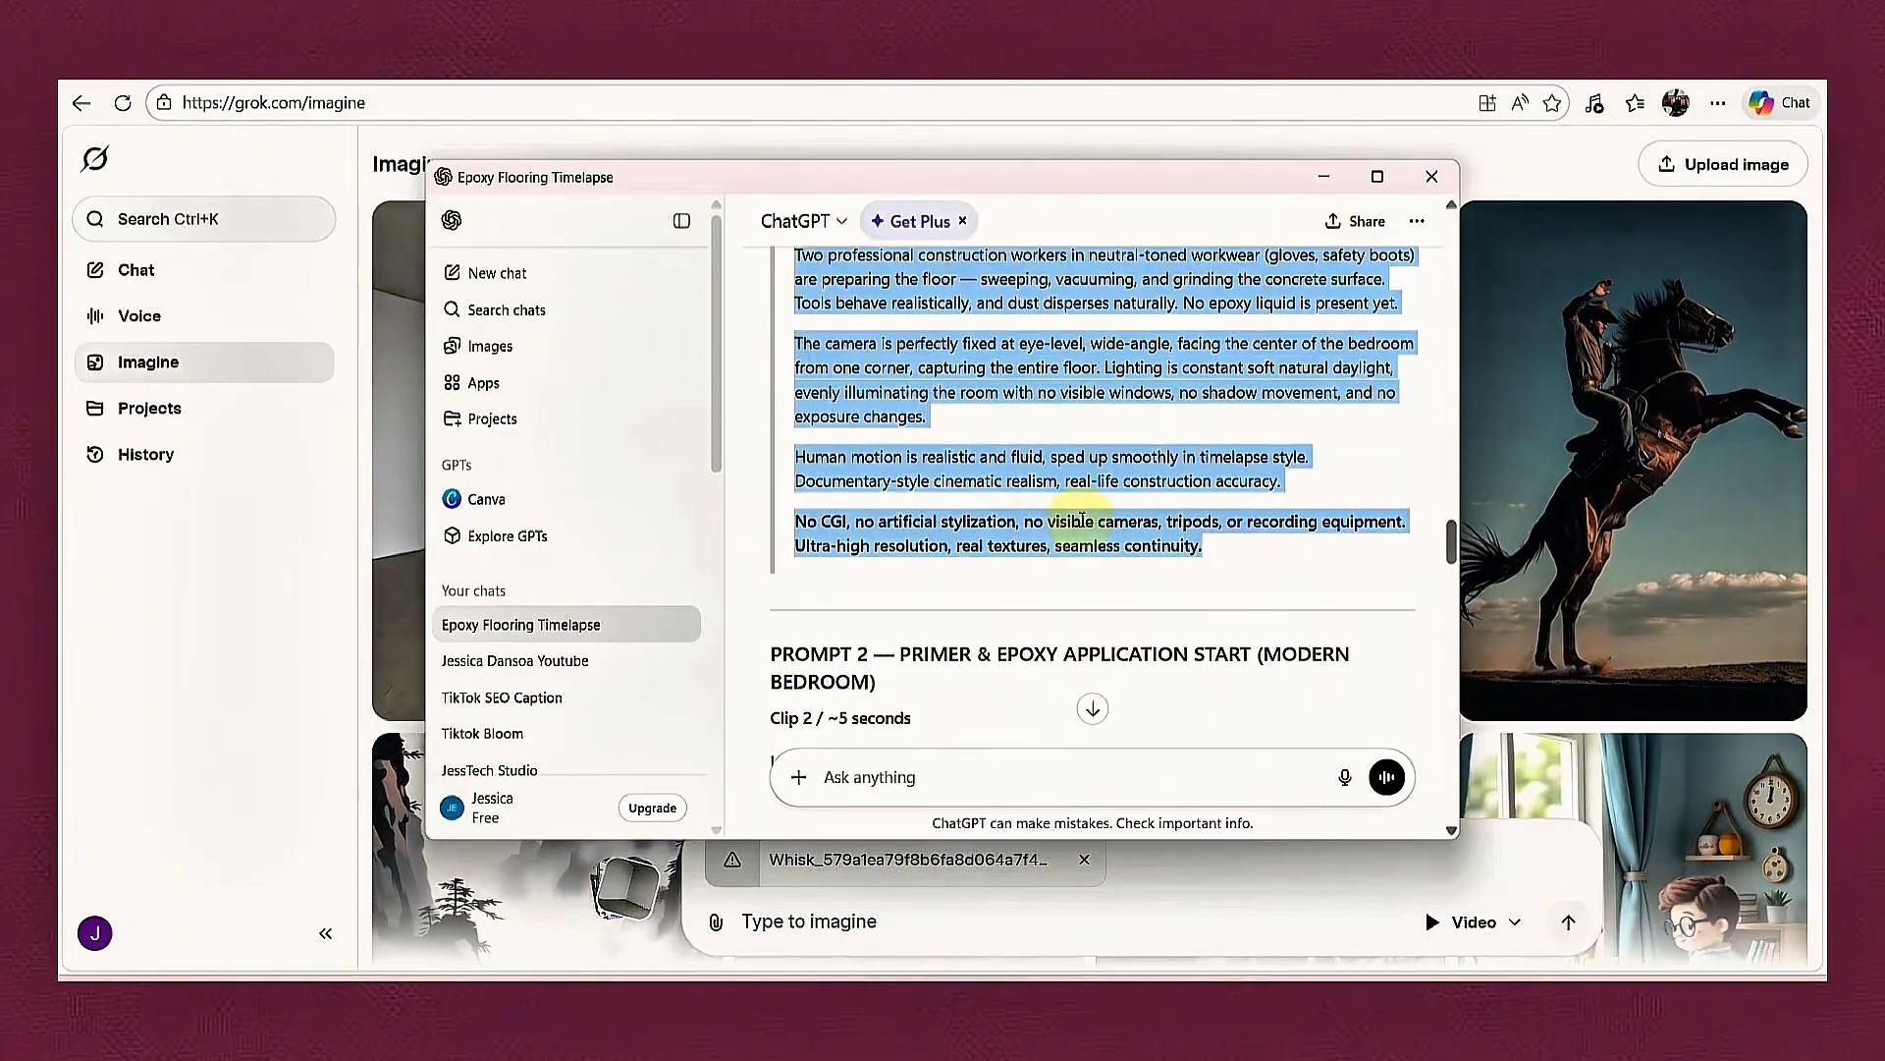
click(1037, 912)
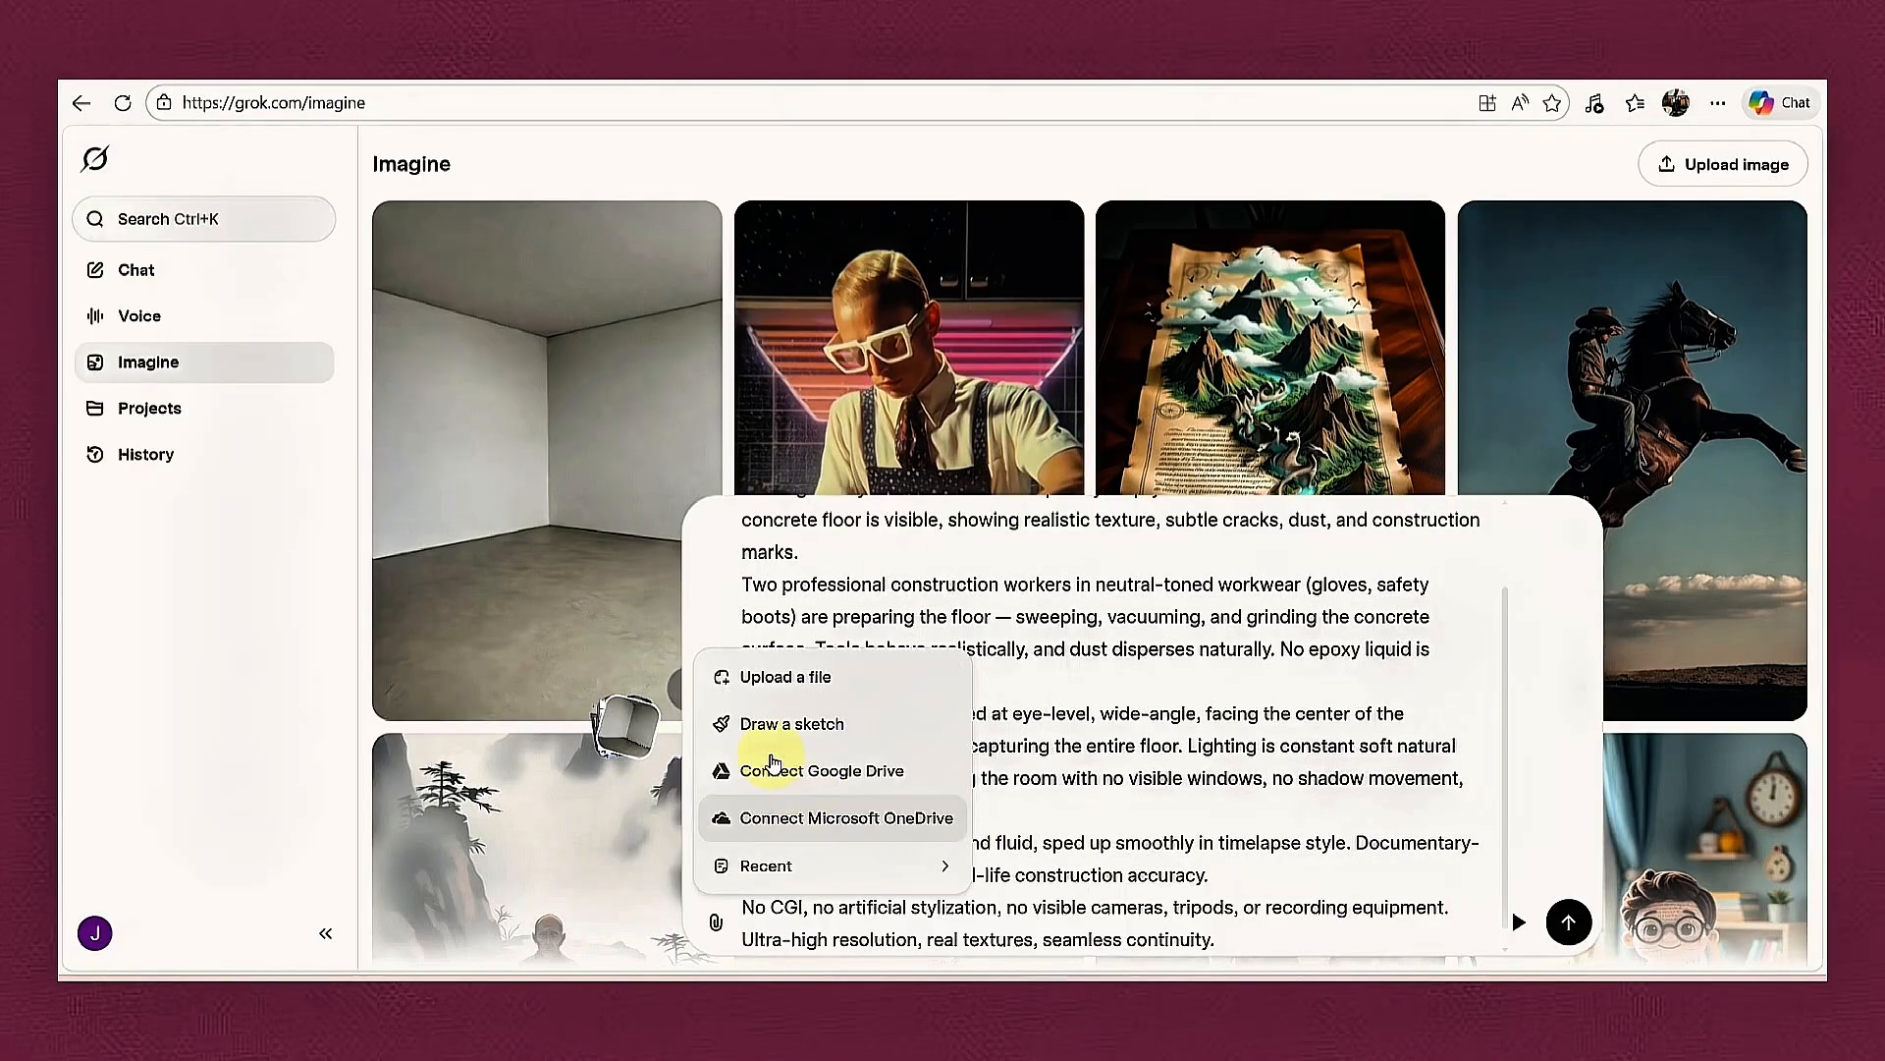
click(786, 676)
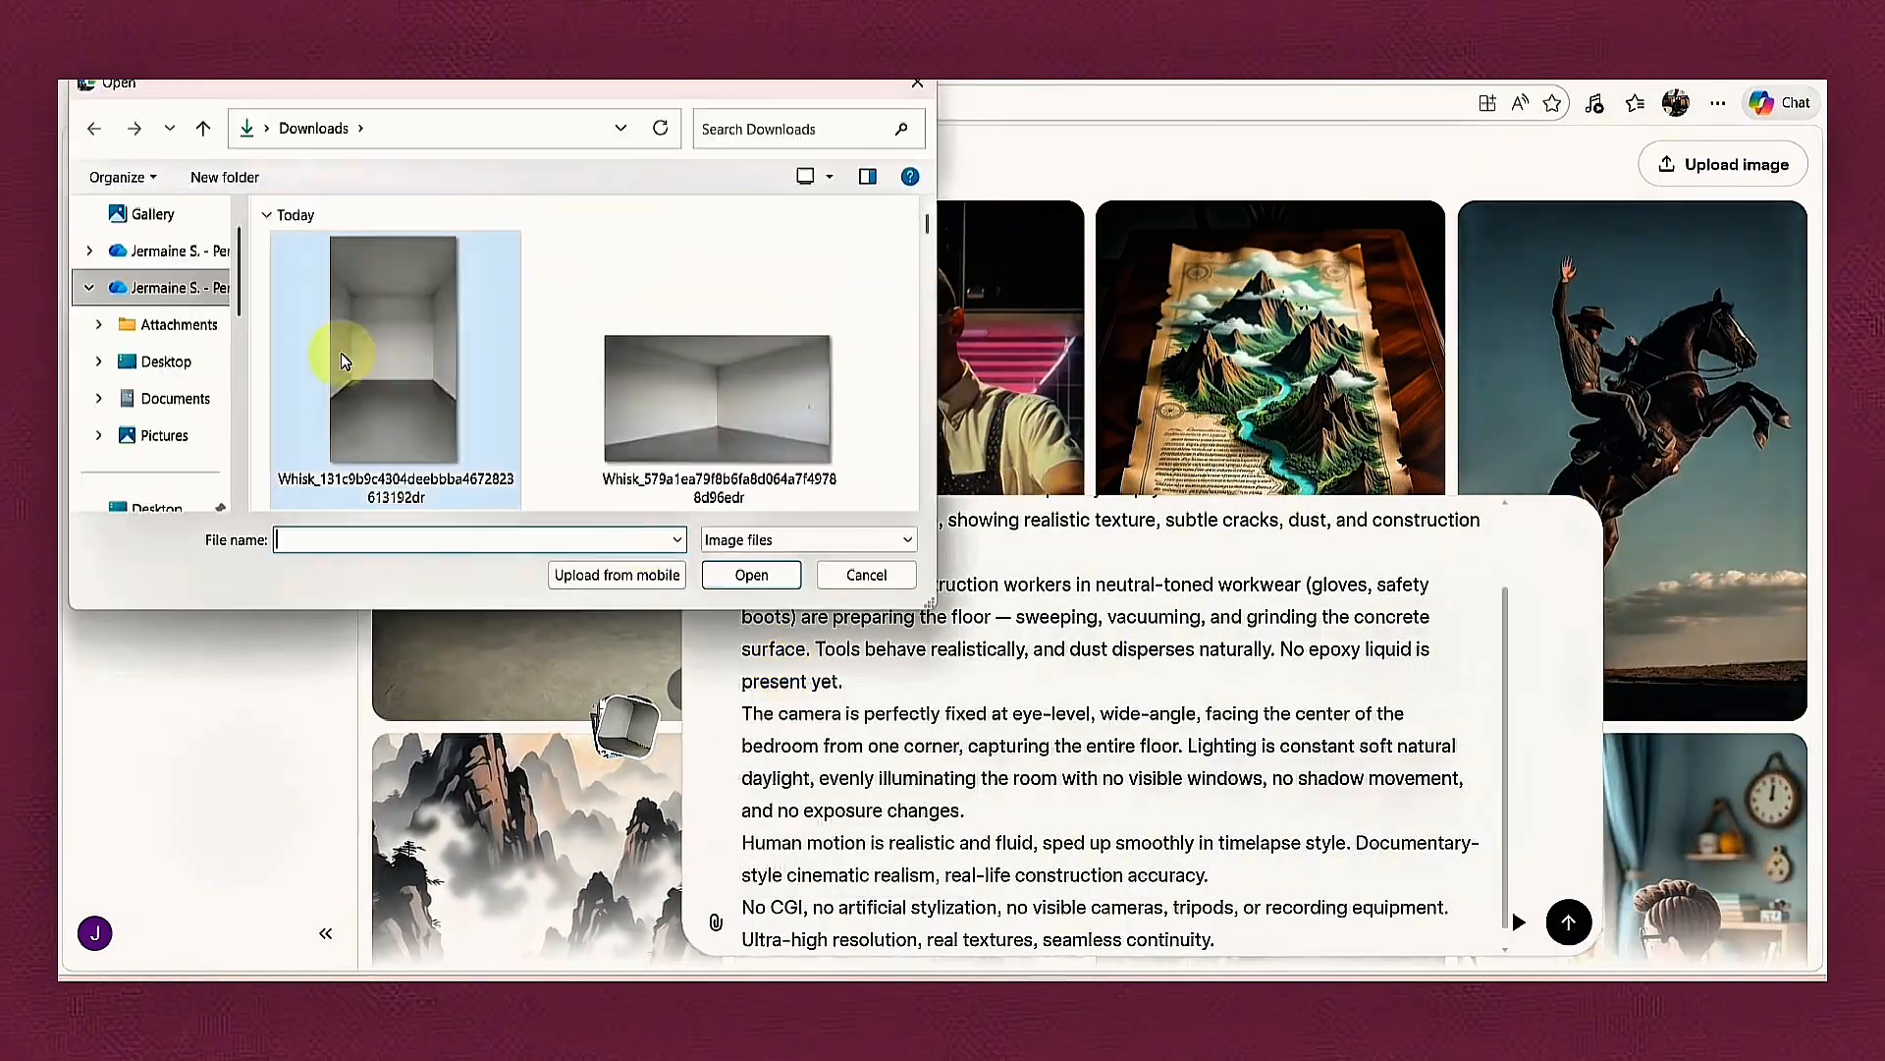
click(340, 351)
click(731, 578)
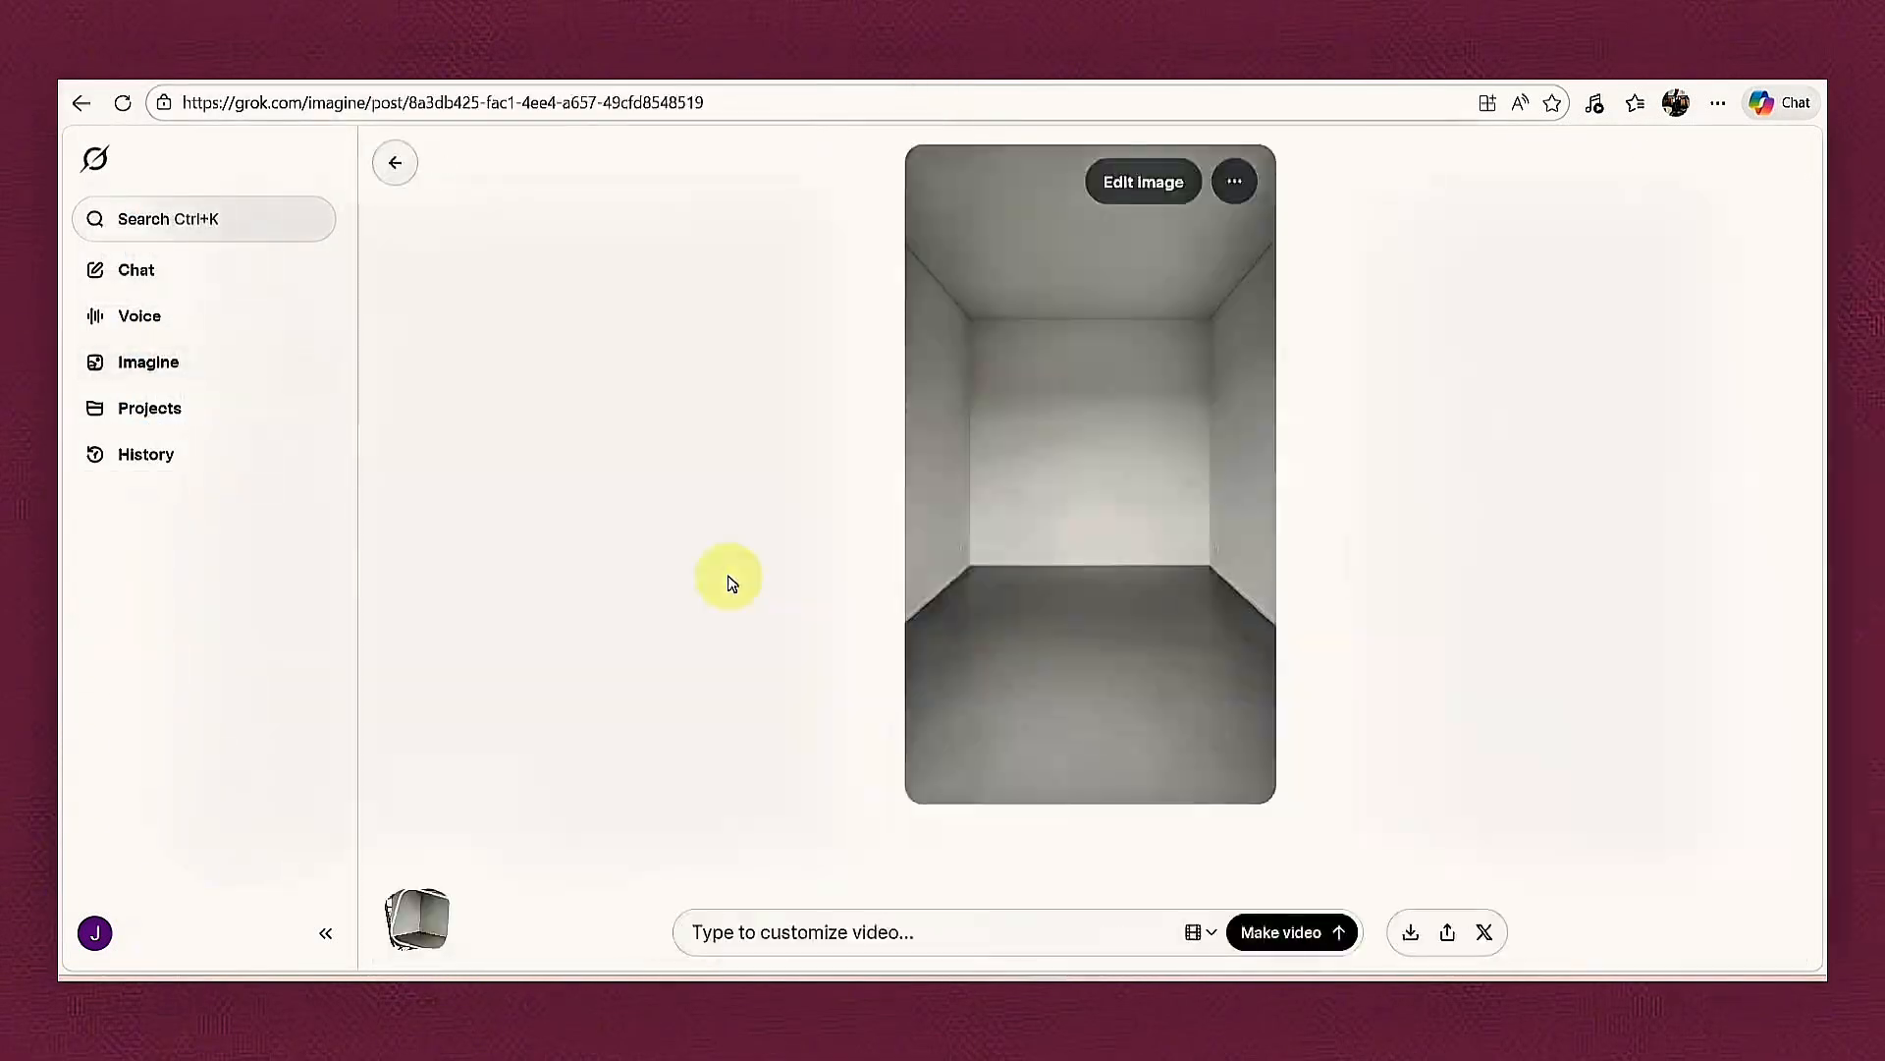
Fill the video customization prompt with the copied Prompt 1 text, generate the clip and download it.
click(915, 915)
key(ctrl+v)
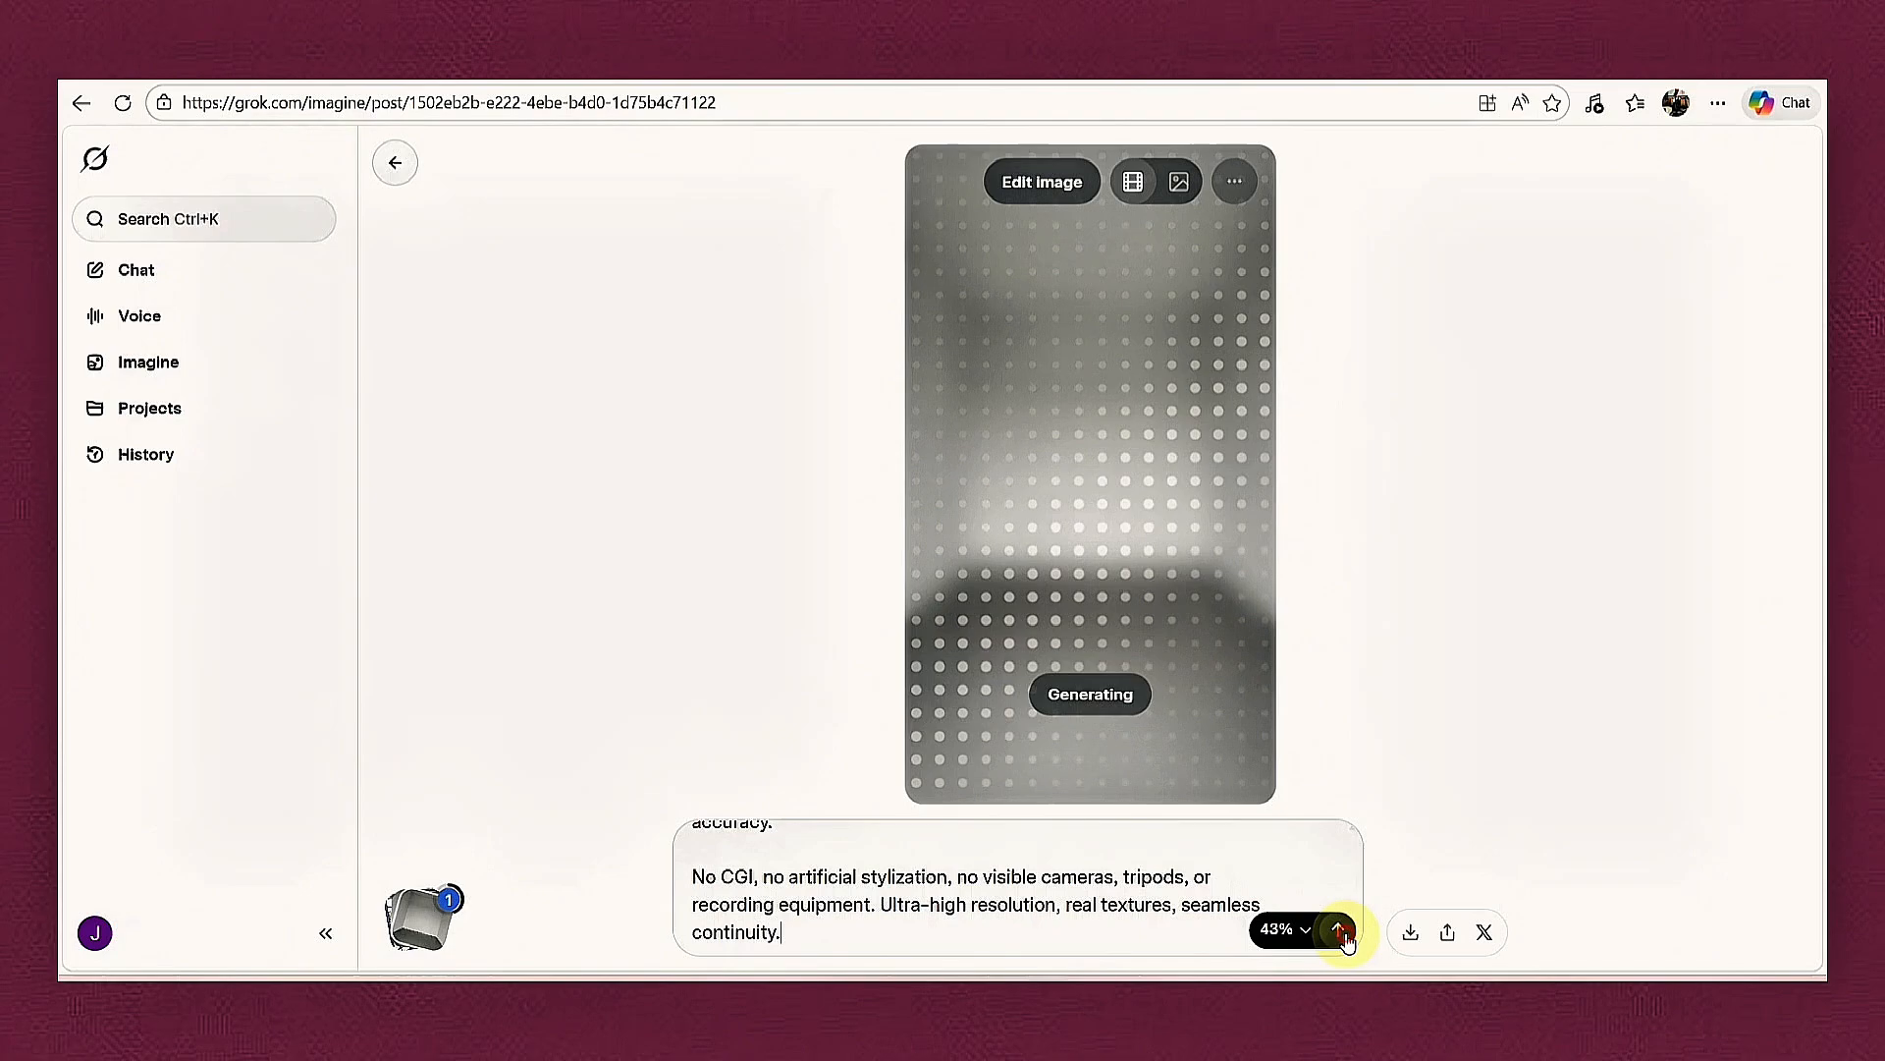
click(1347, 934)
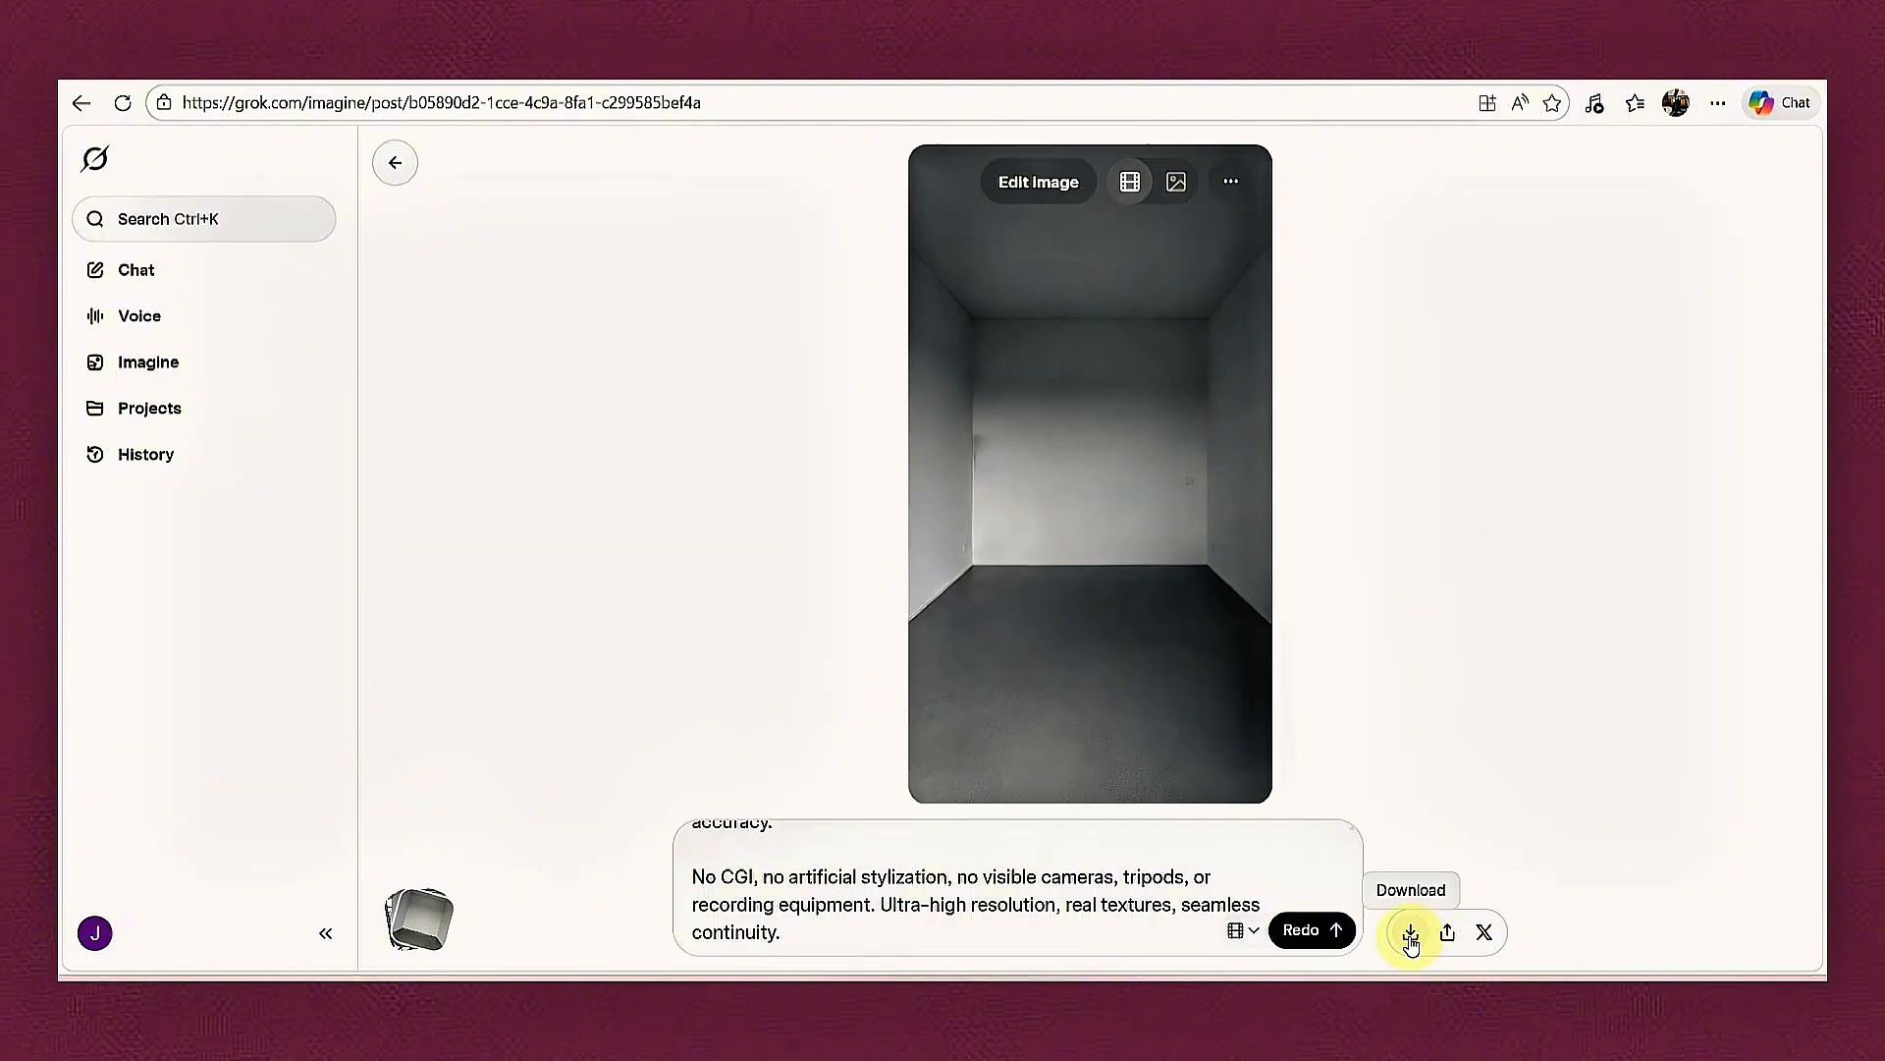
click(1412, 938)
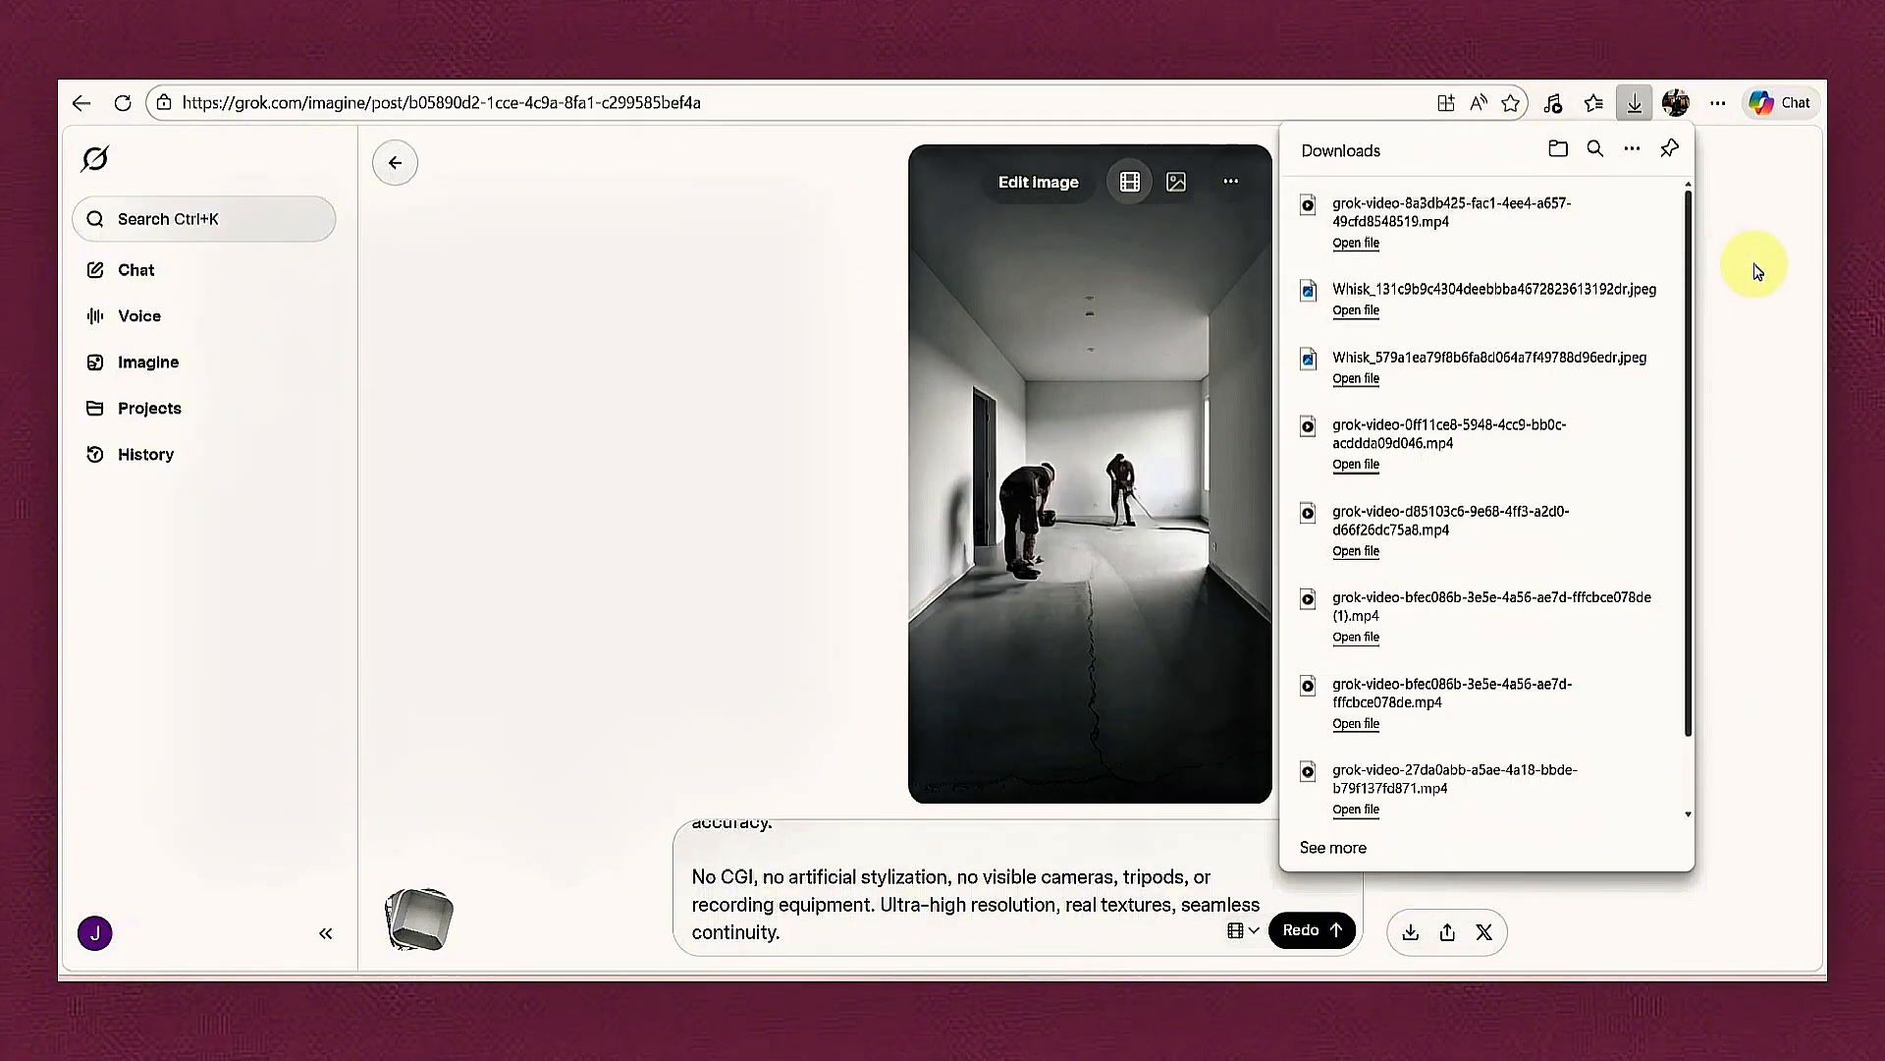
click(1755, 271)
Open the newly downloaded Grok clip from the Downloads folder in File Explorer and pause it on its final frame.
click(951, 744)
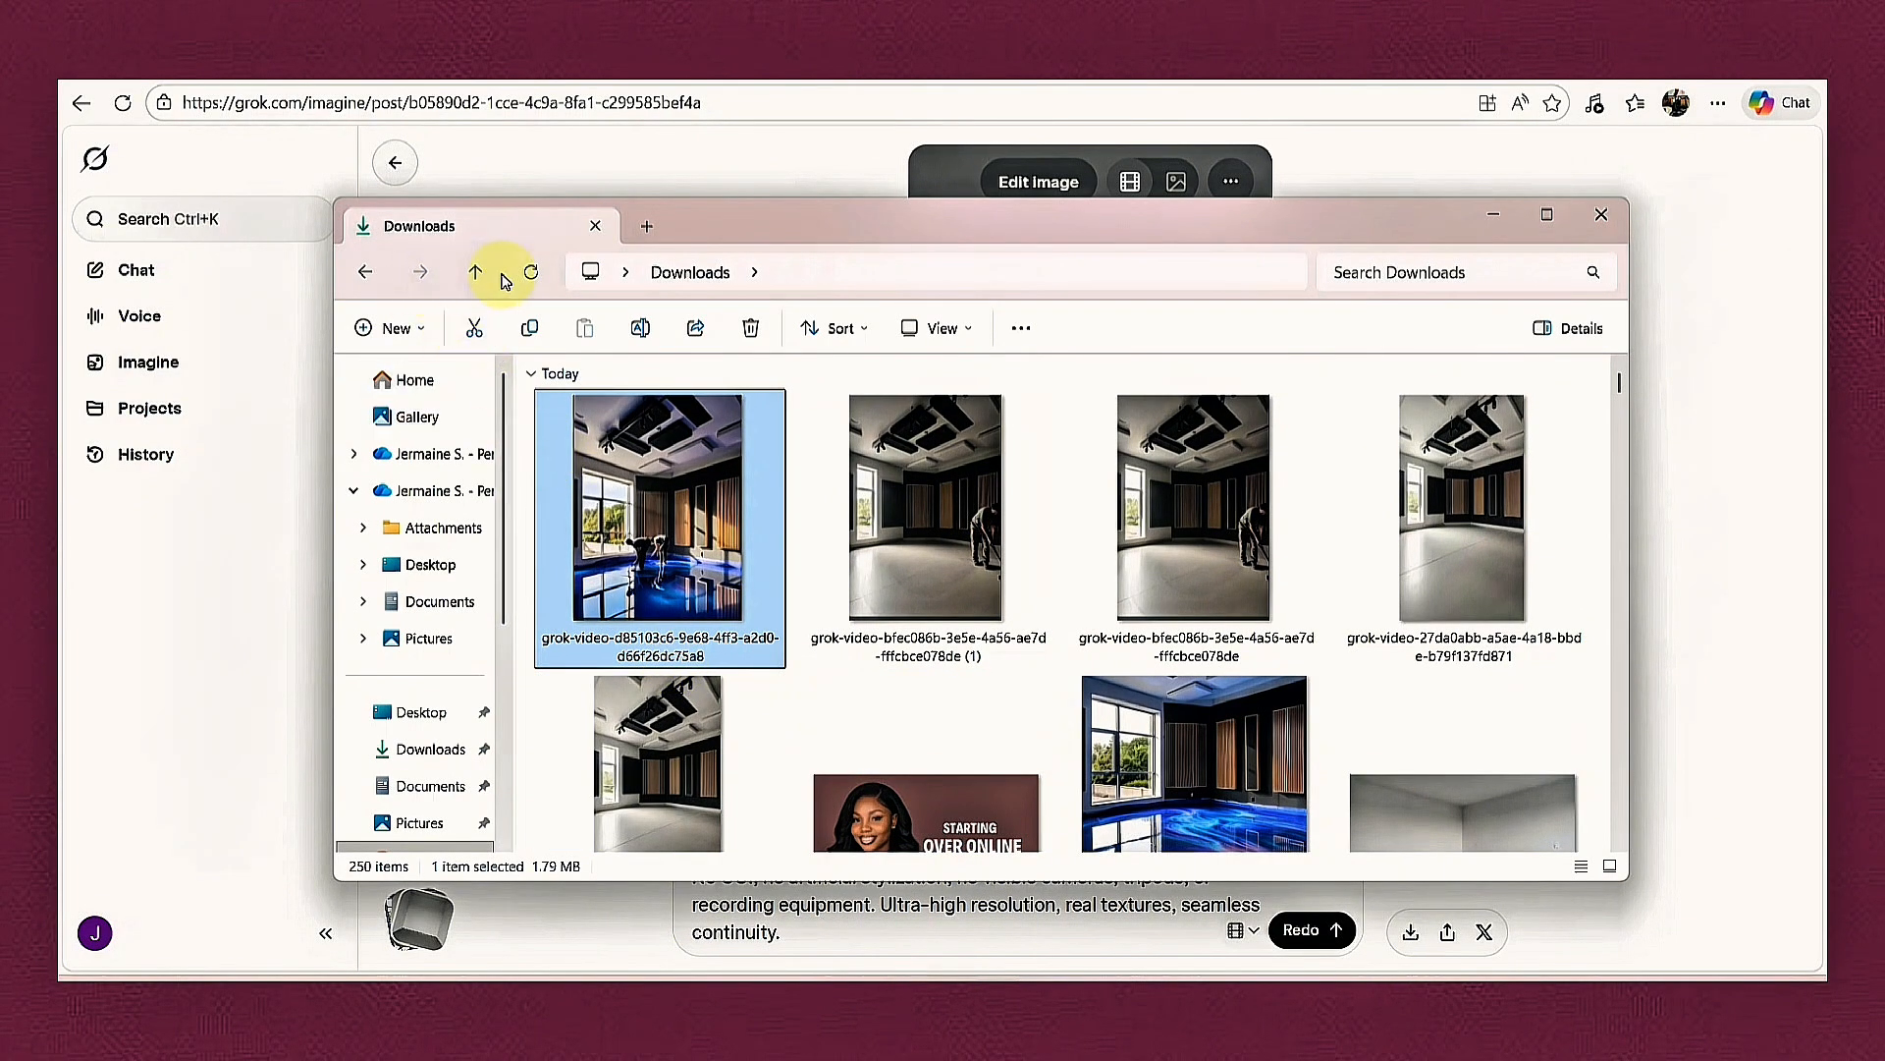
scroll(610, 386, up, 3)
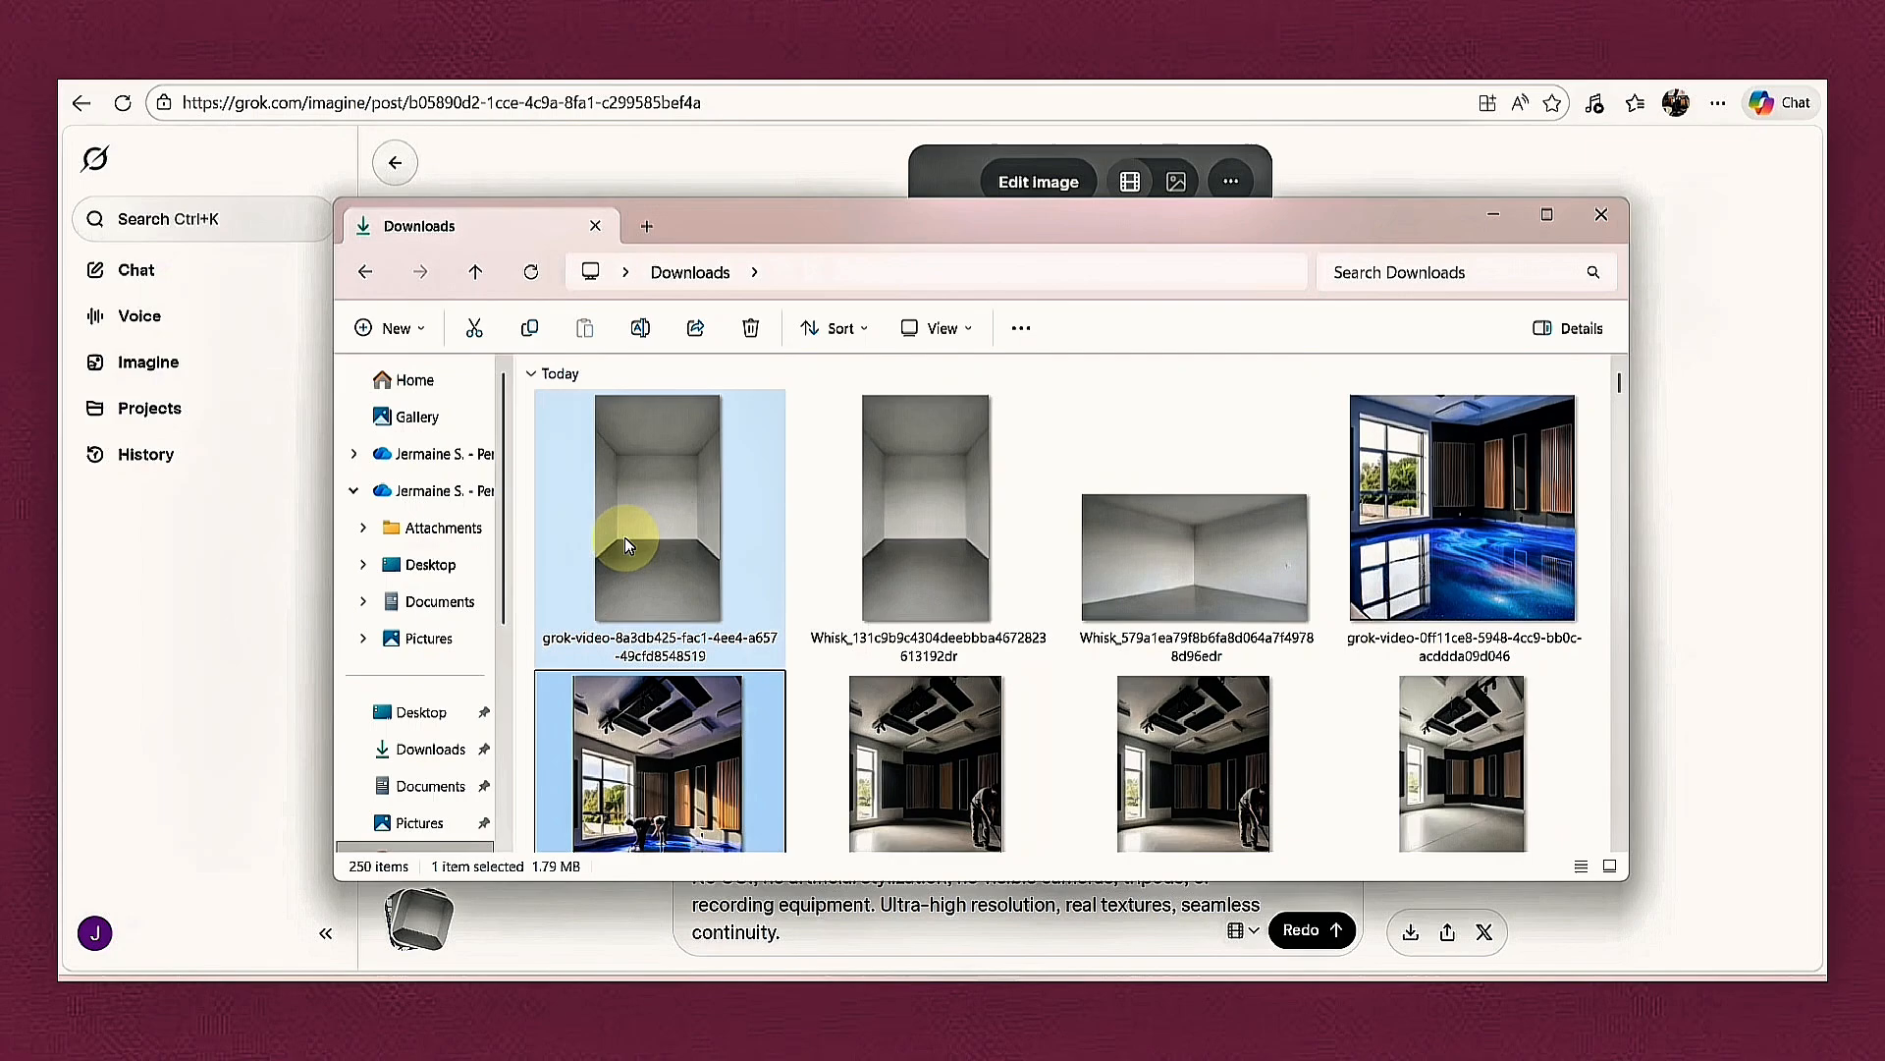
double_click(652, 533)
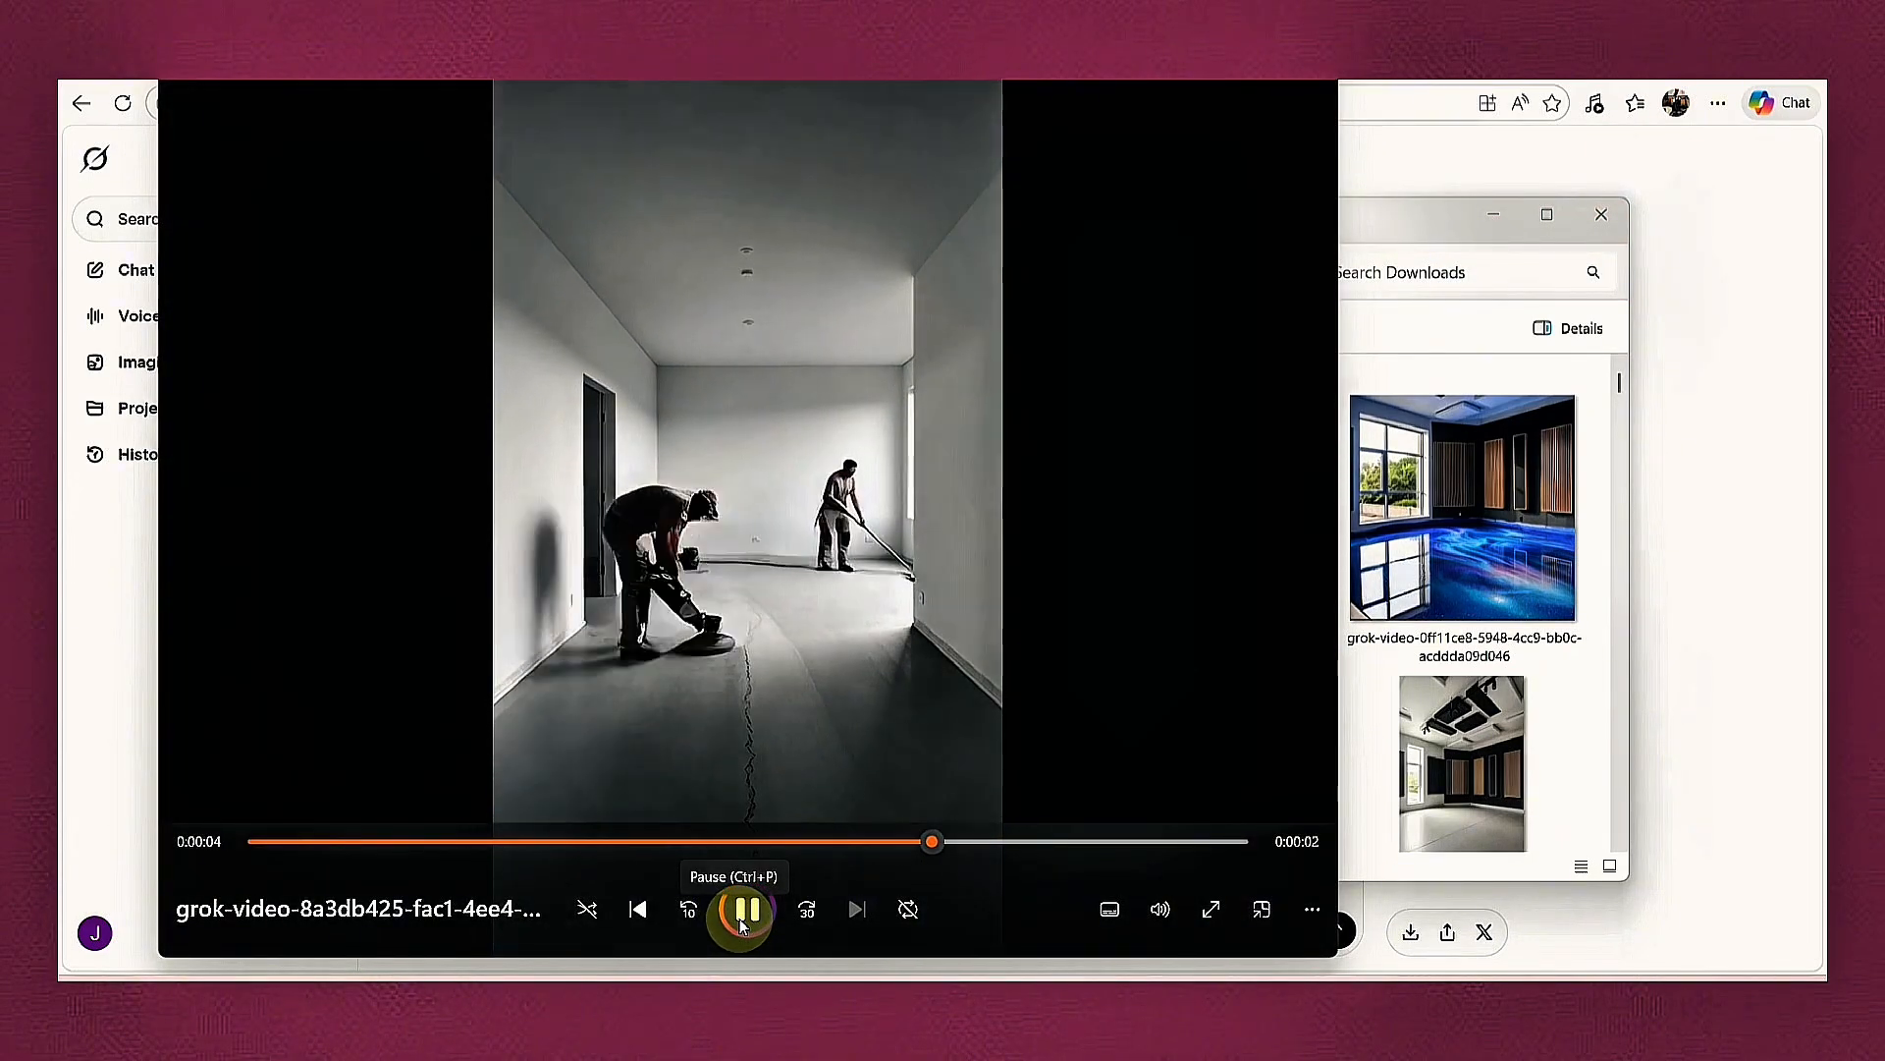
click(738, 917)
drag(1092, 845, 1260, 828)
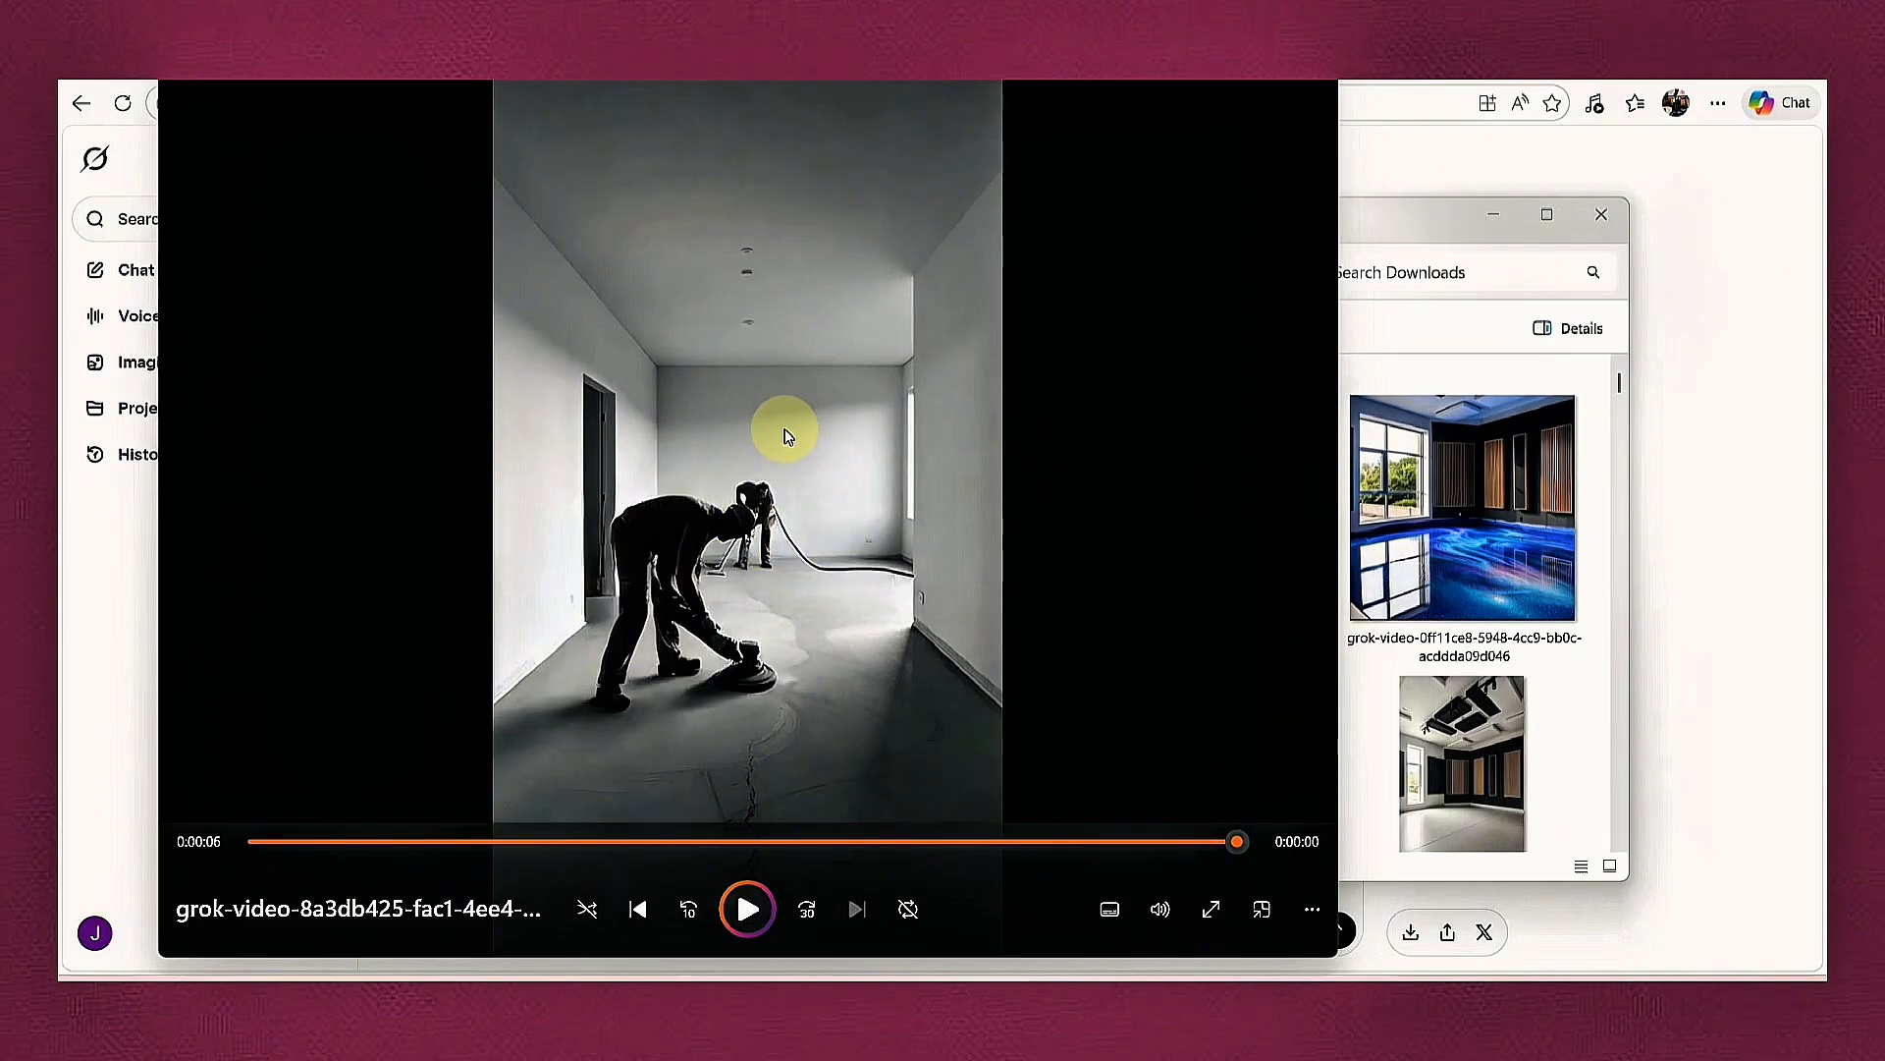
key(super+shift+s)
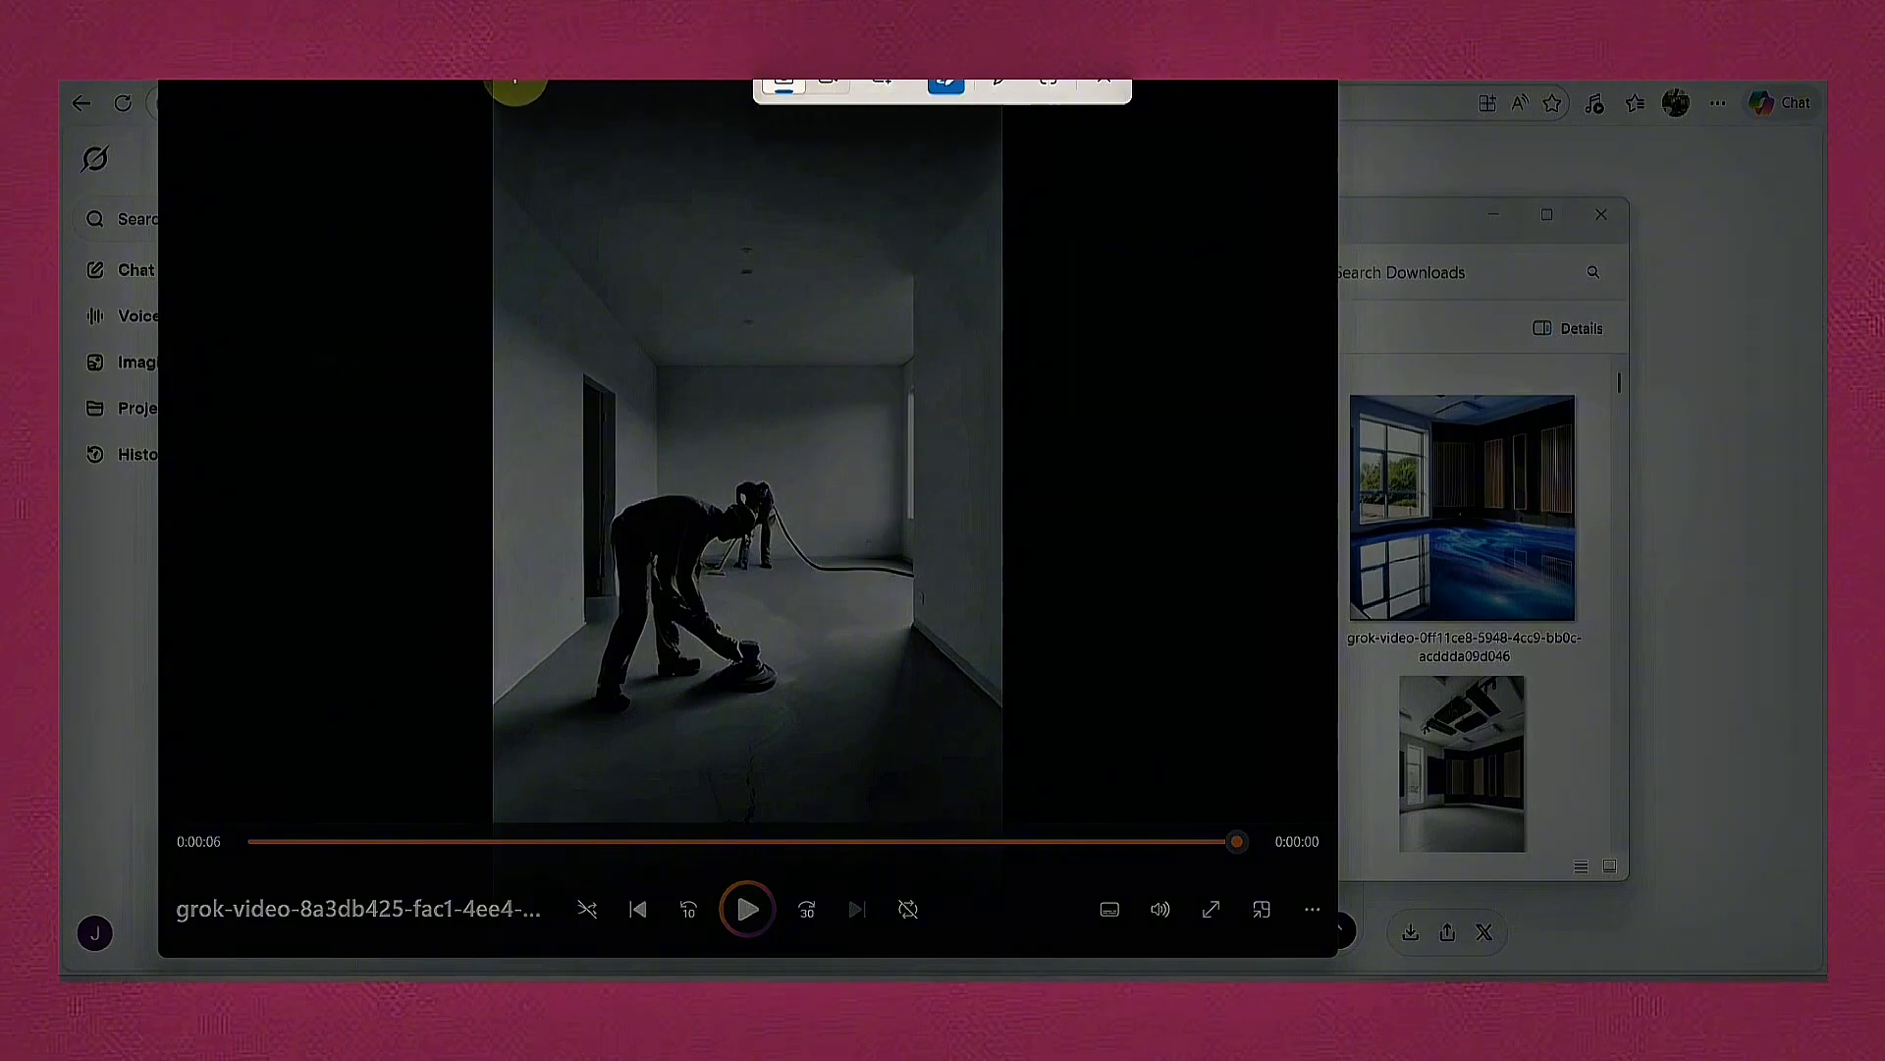
drag(502, 84, 1001, 457)
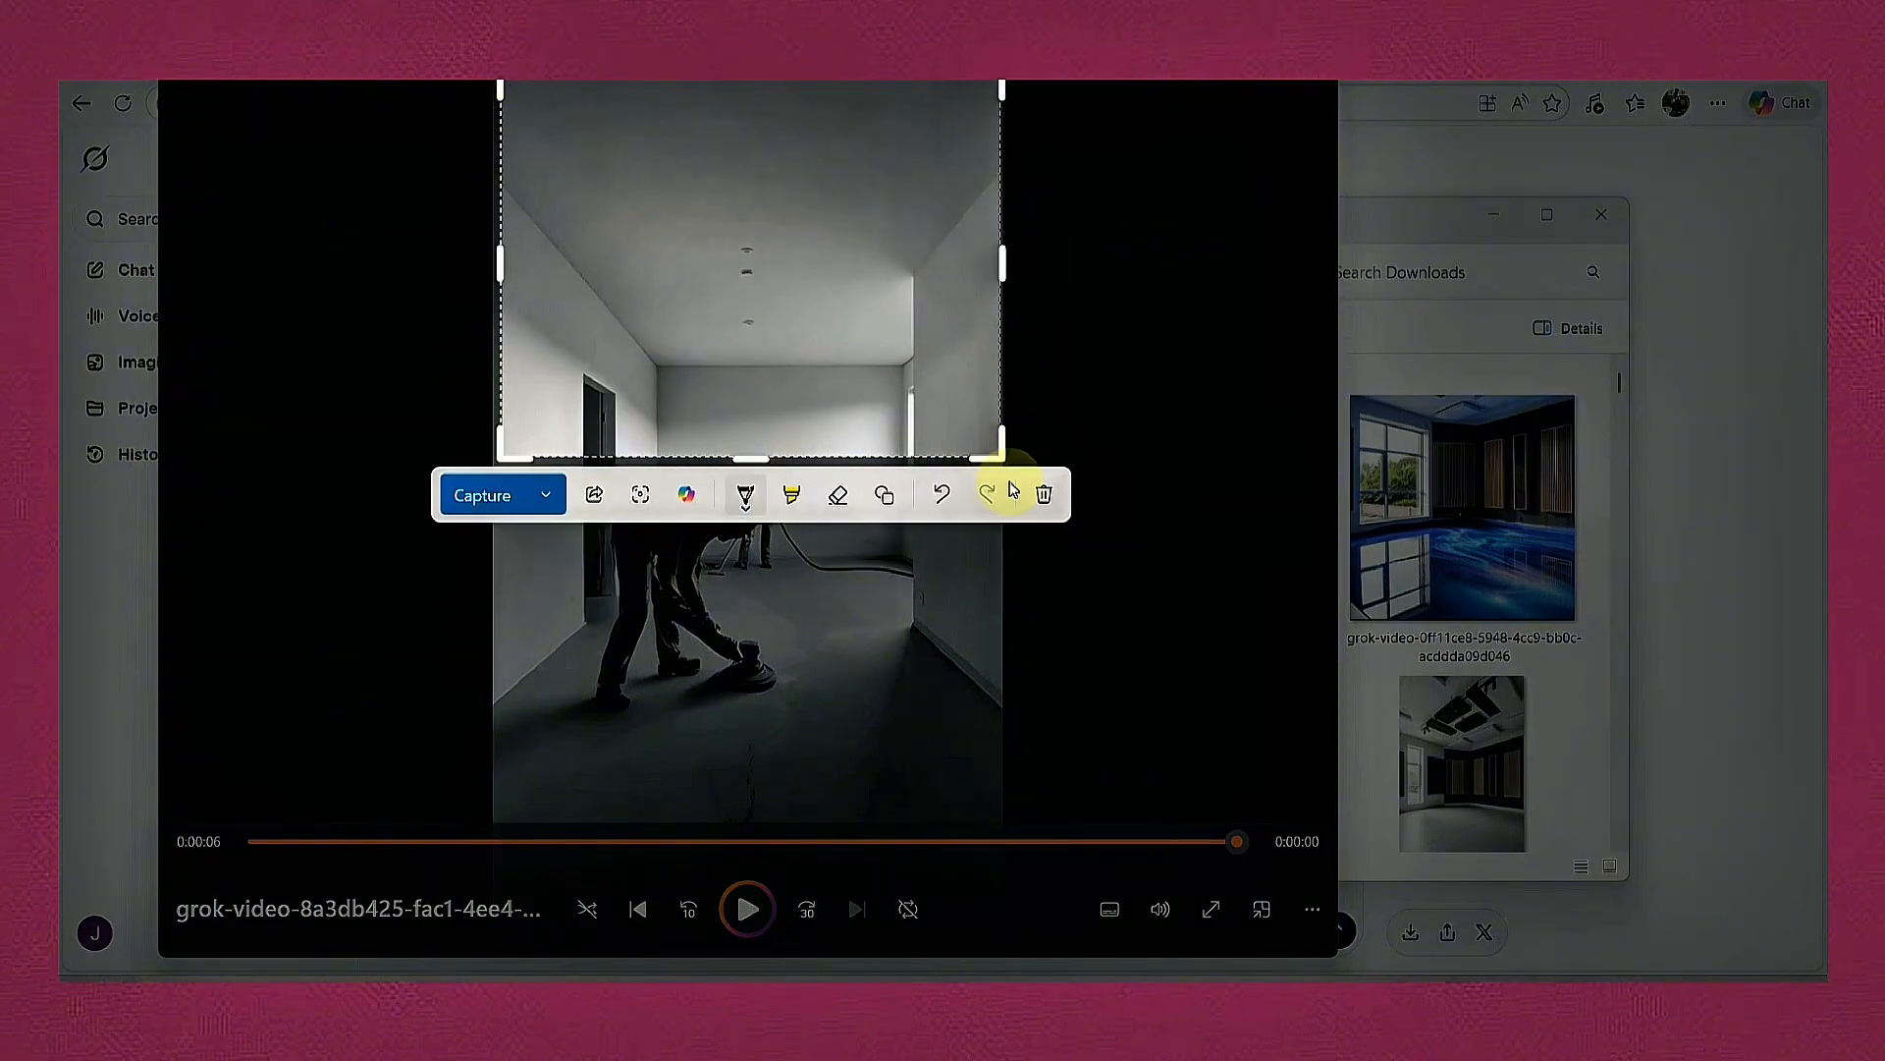
click(1045, 496)
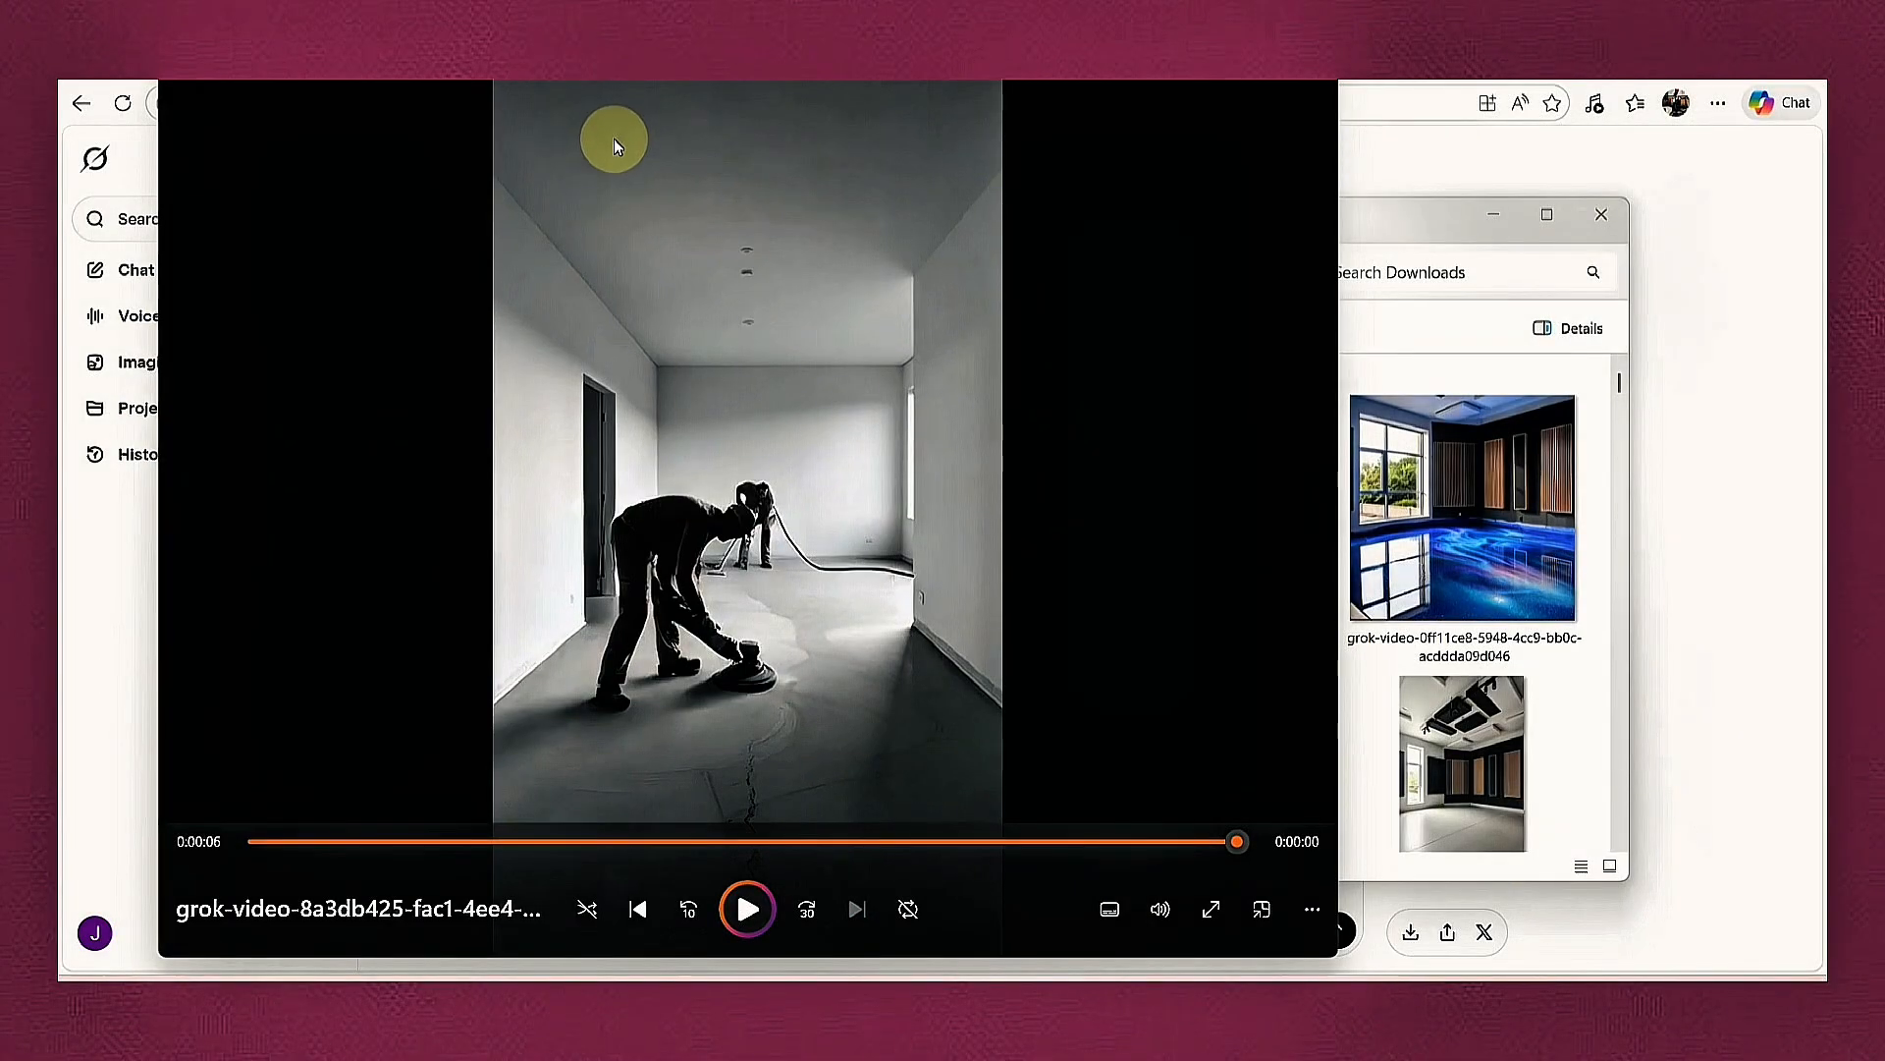
Capture a screenshot of the clip's entire final frame, then close the video player and minimize File Explorer.
key(super+shift+s)
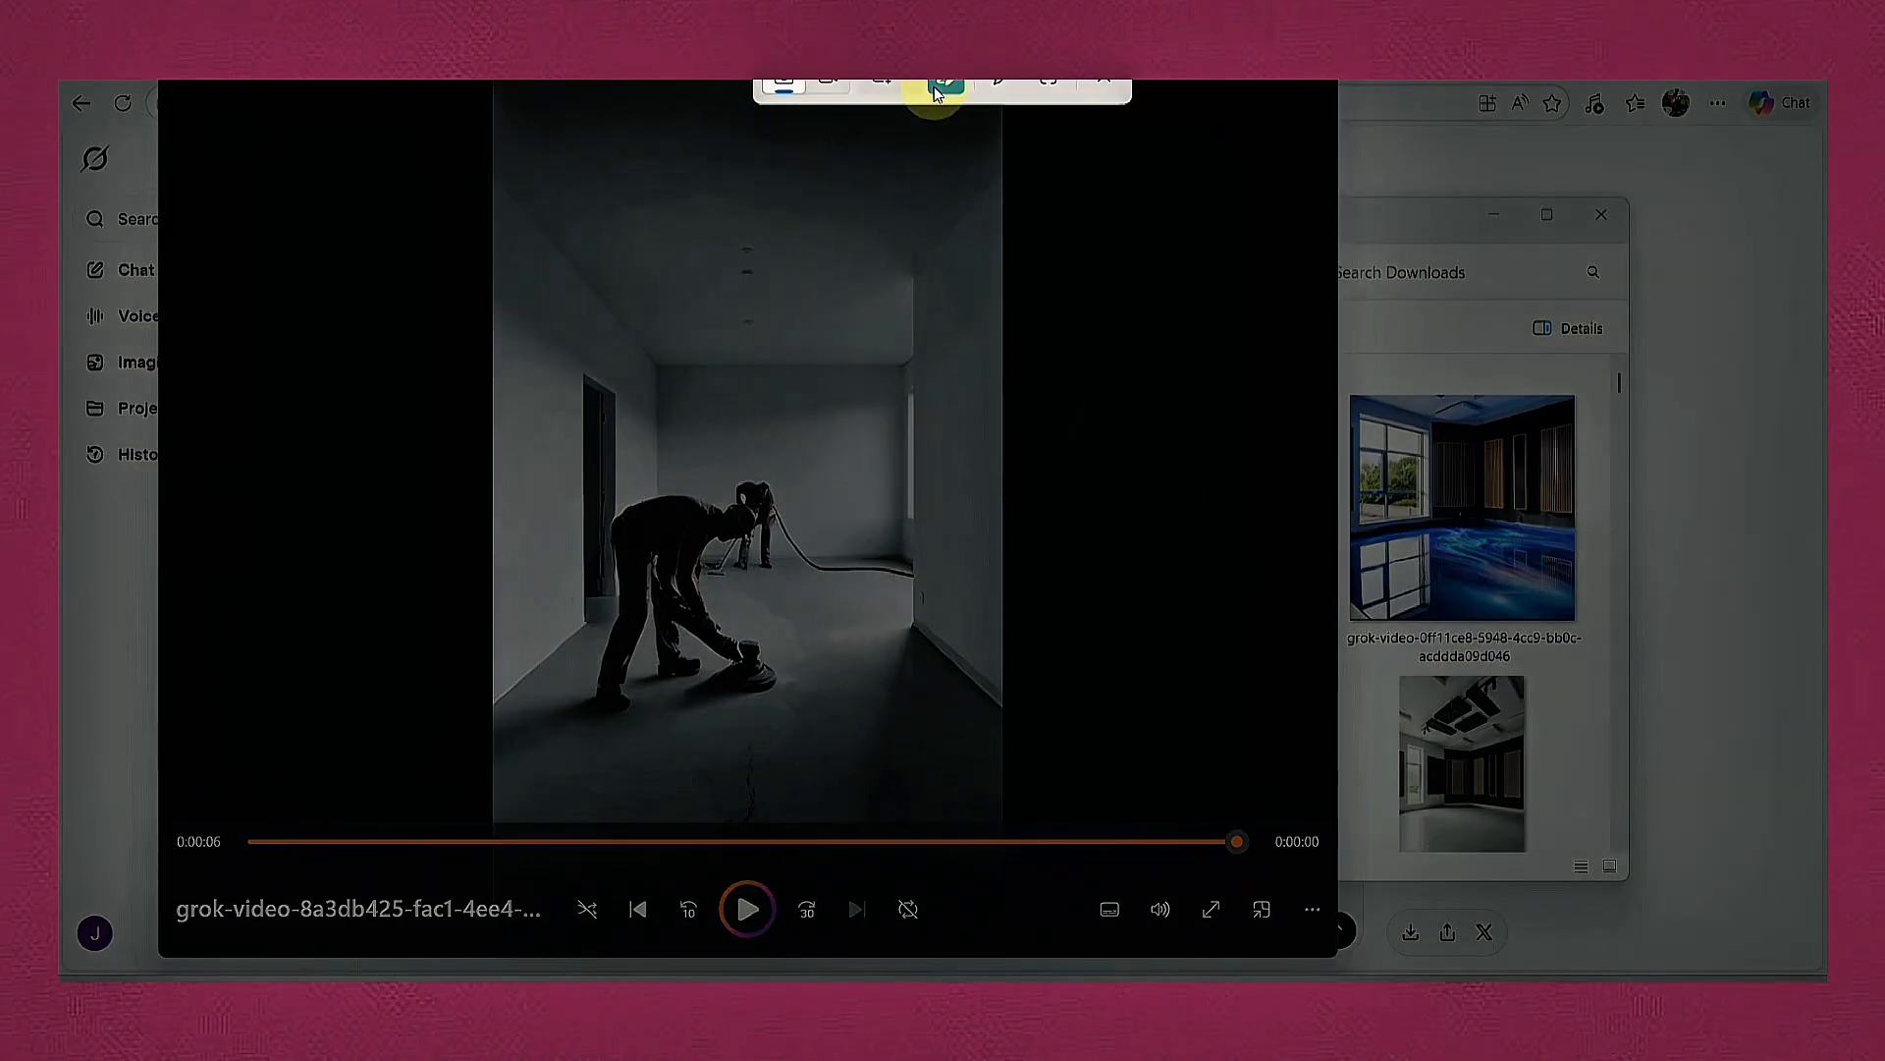
drag(496, 81, 1004, 837)
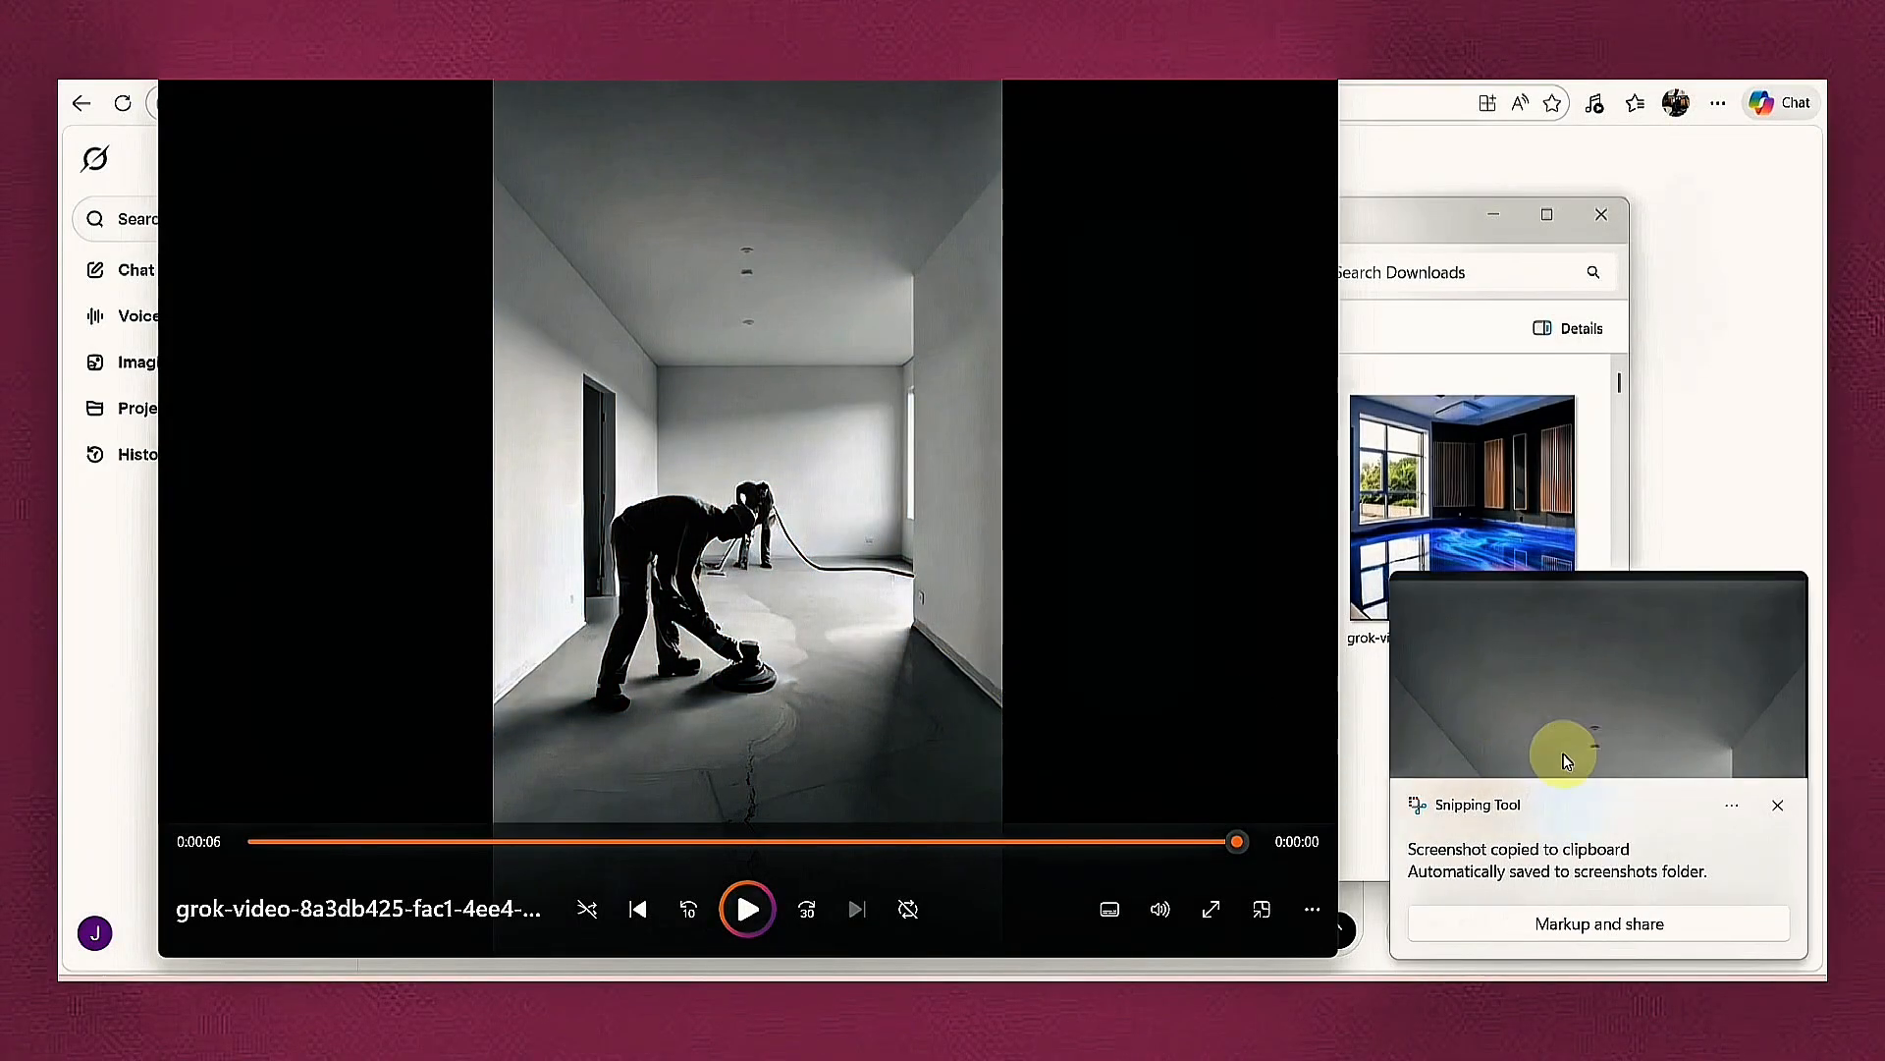
click(1311, 69)
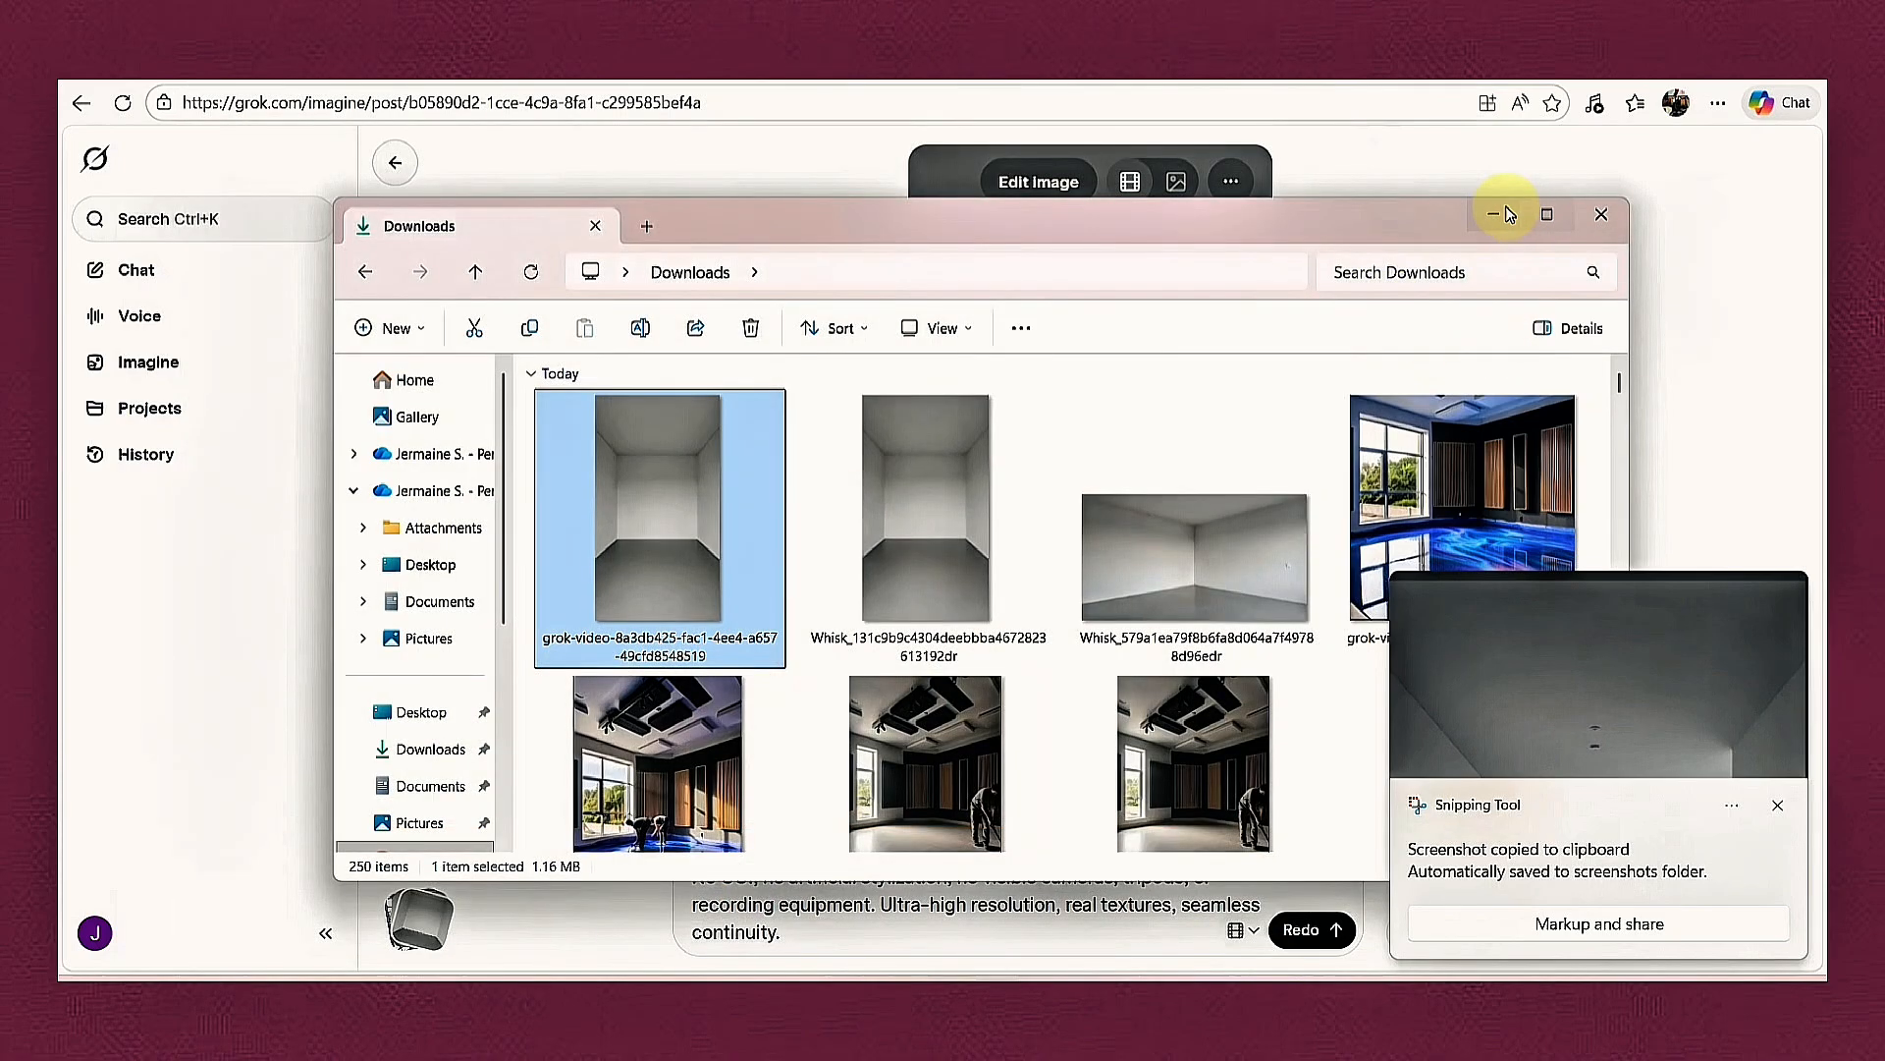
click(1500, 212)
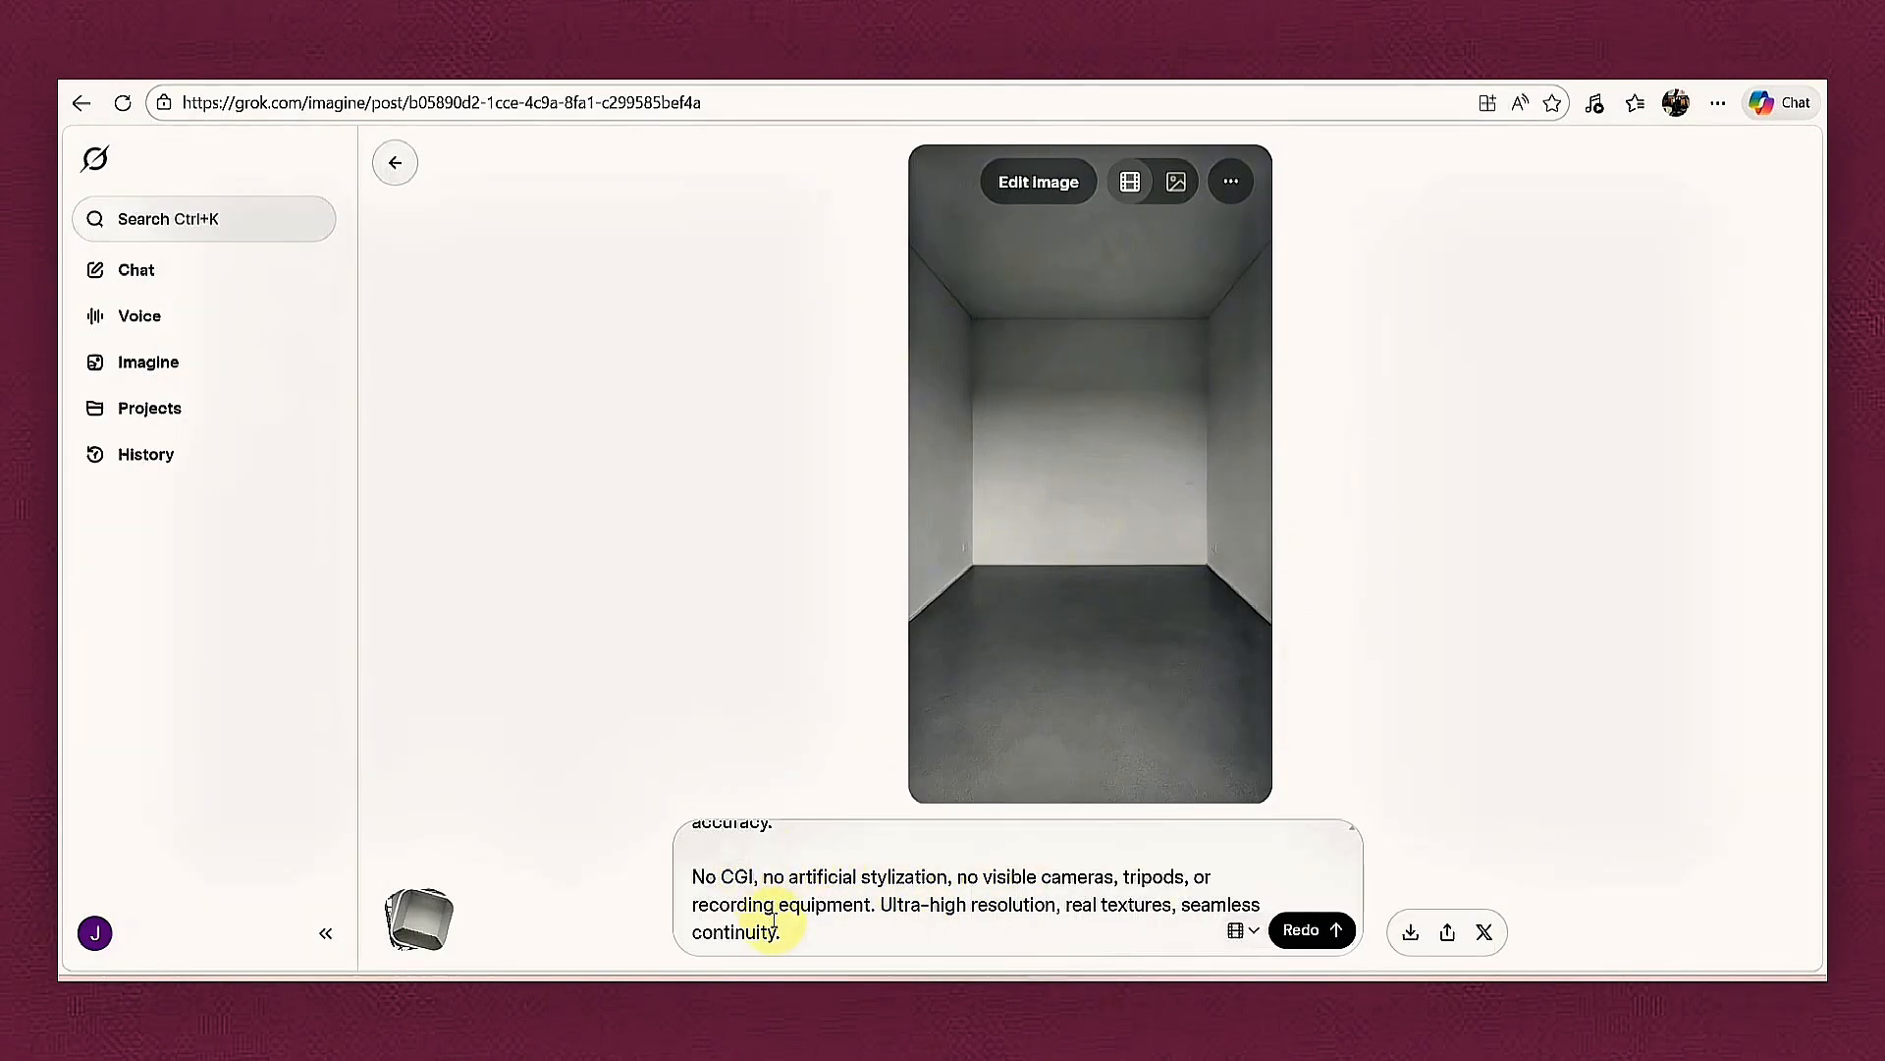
click(133, 363)
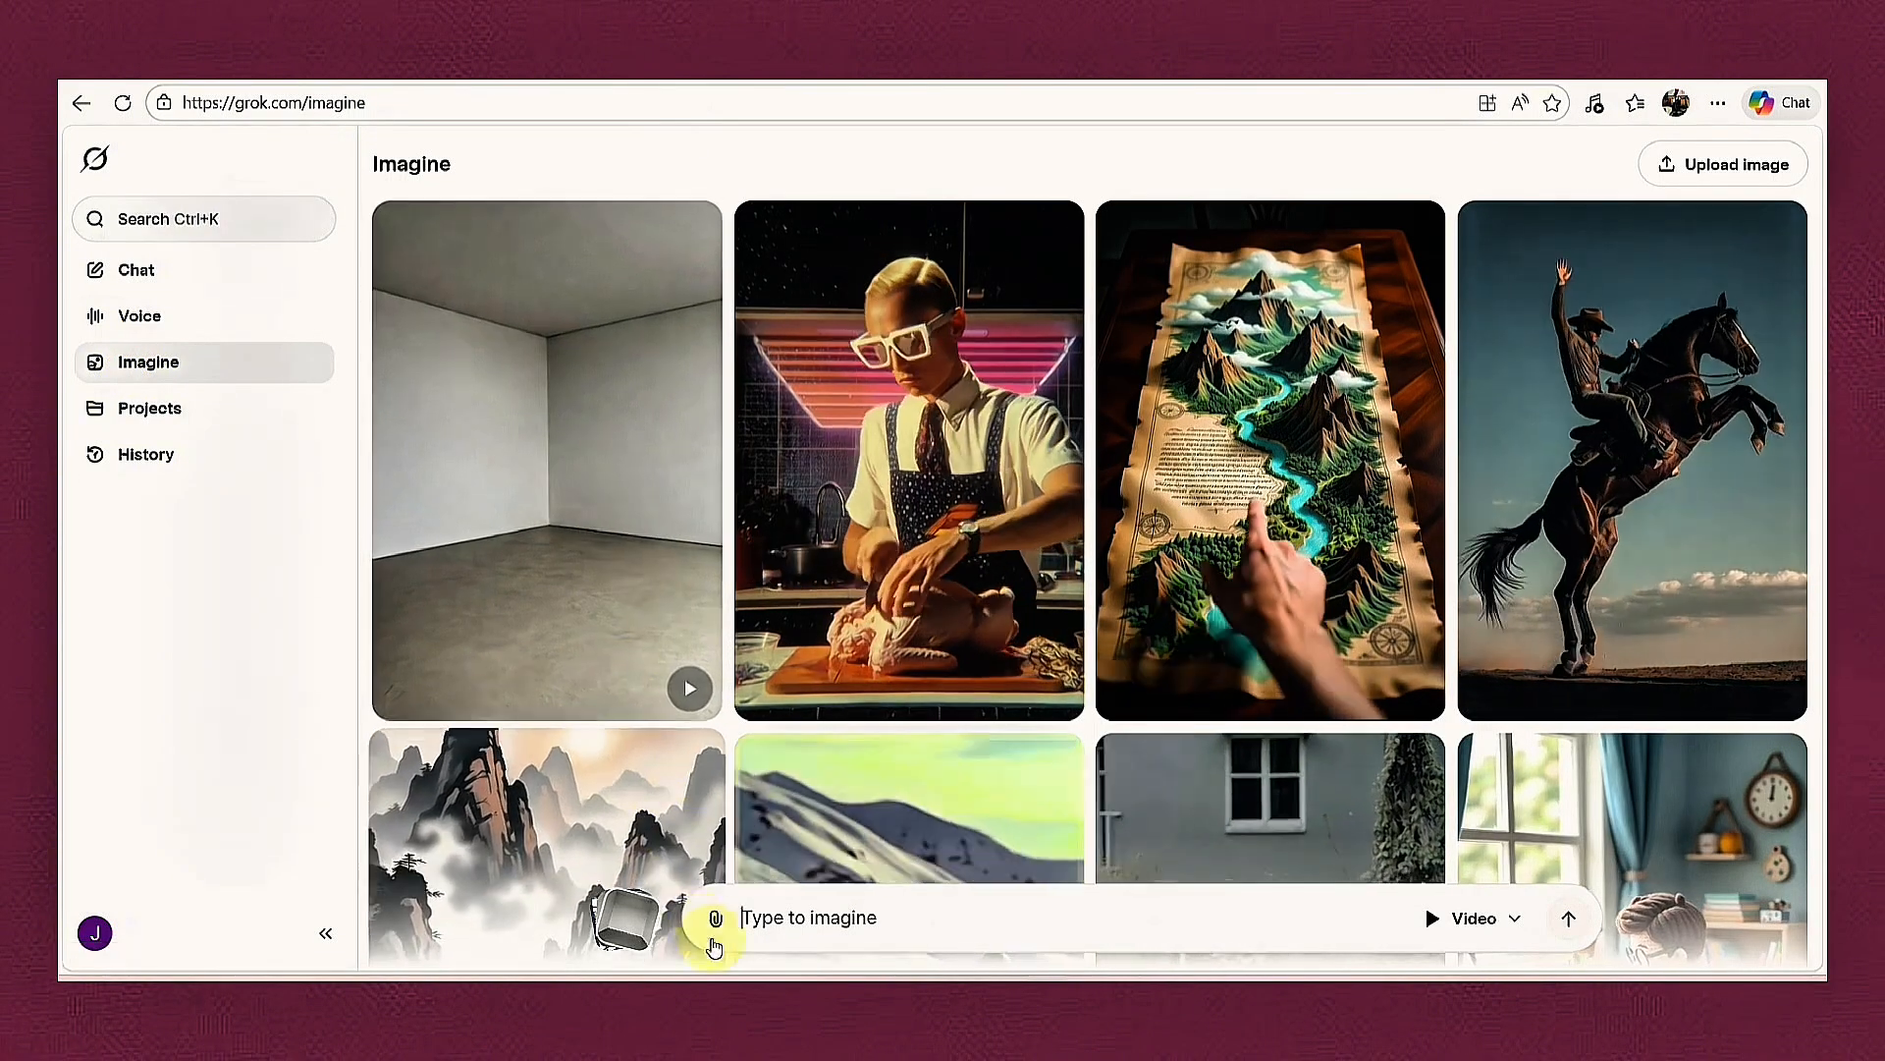
click(715, 917)
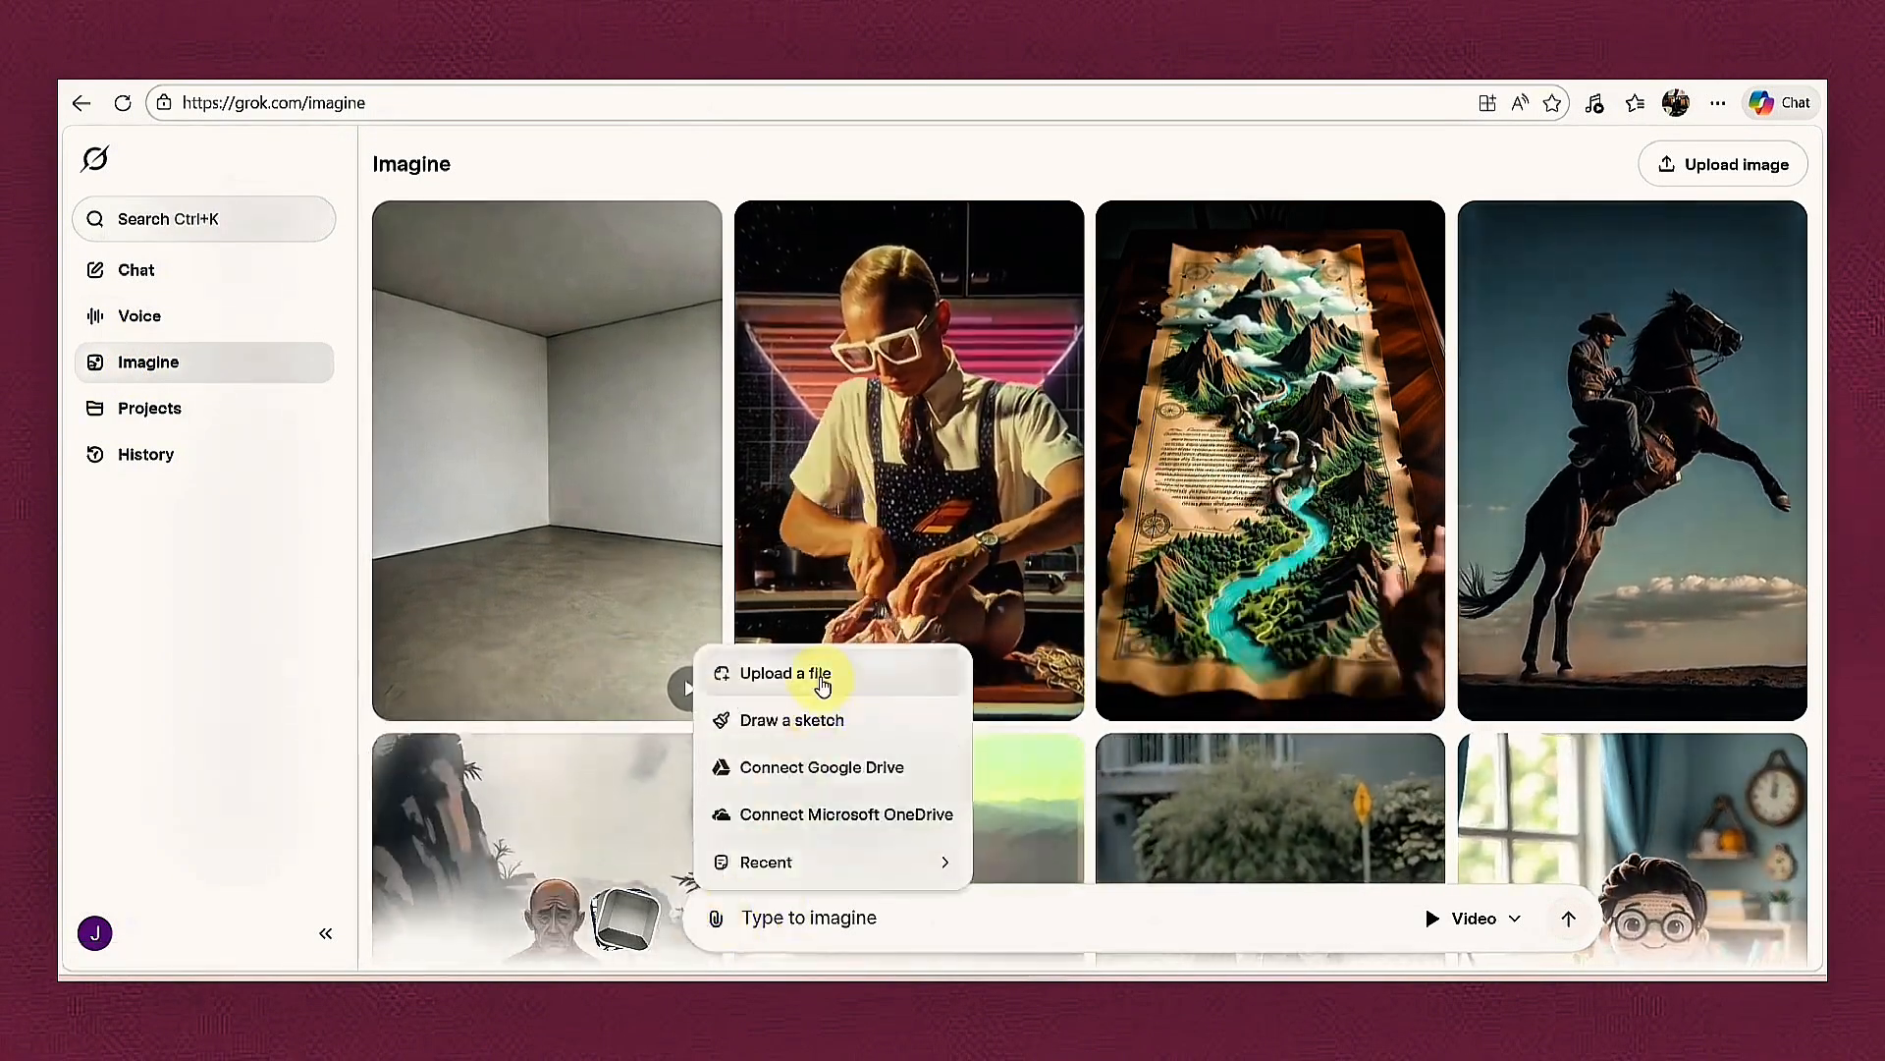
click(823, 674)
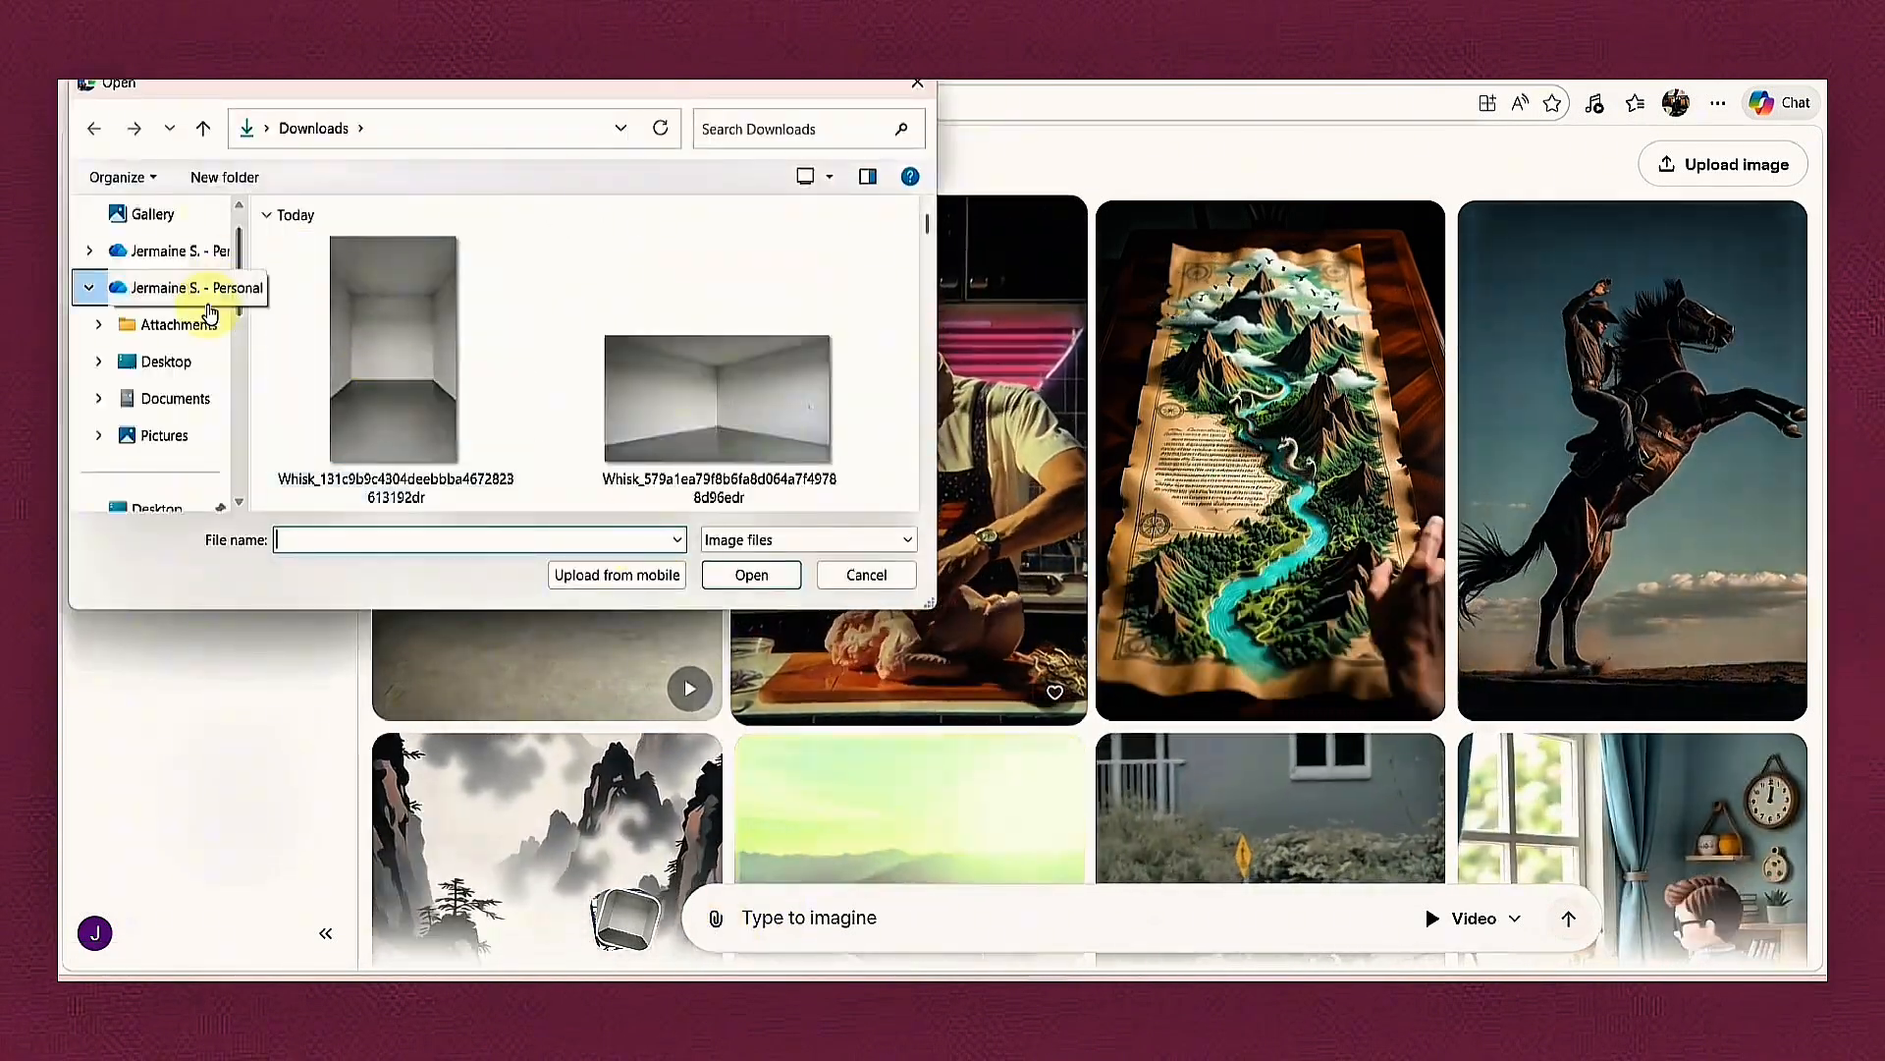
scroll(174, 428, down, 1)
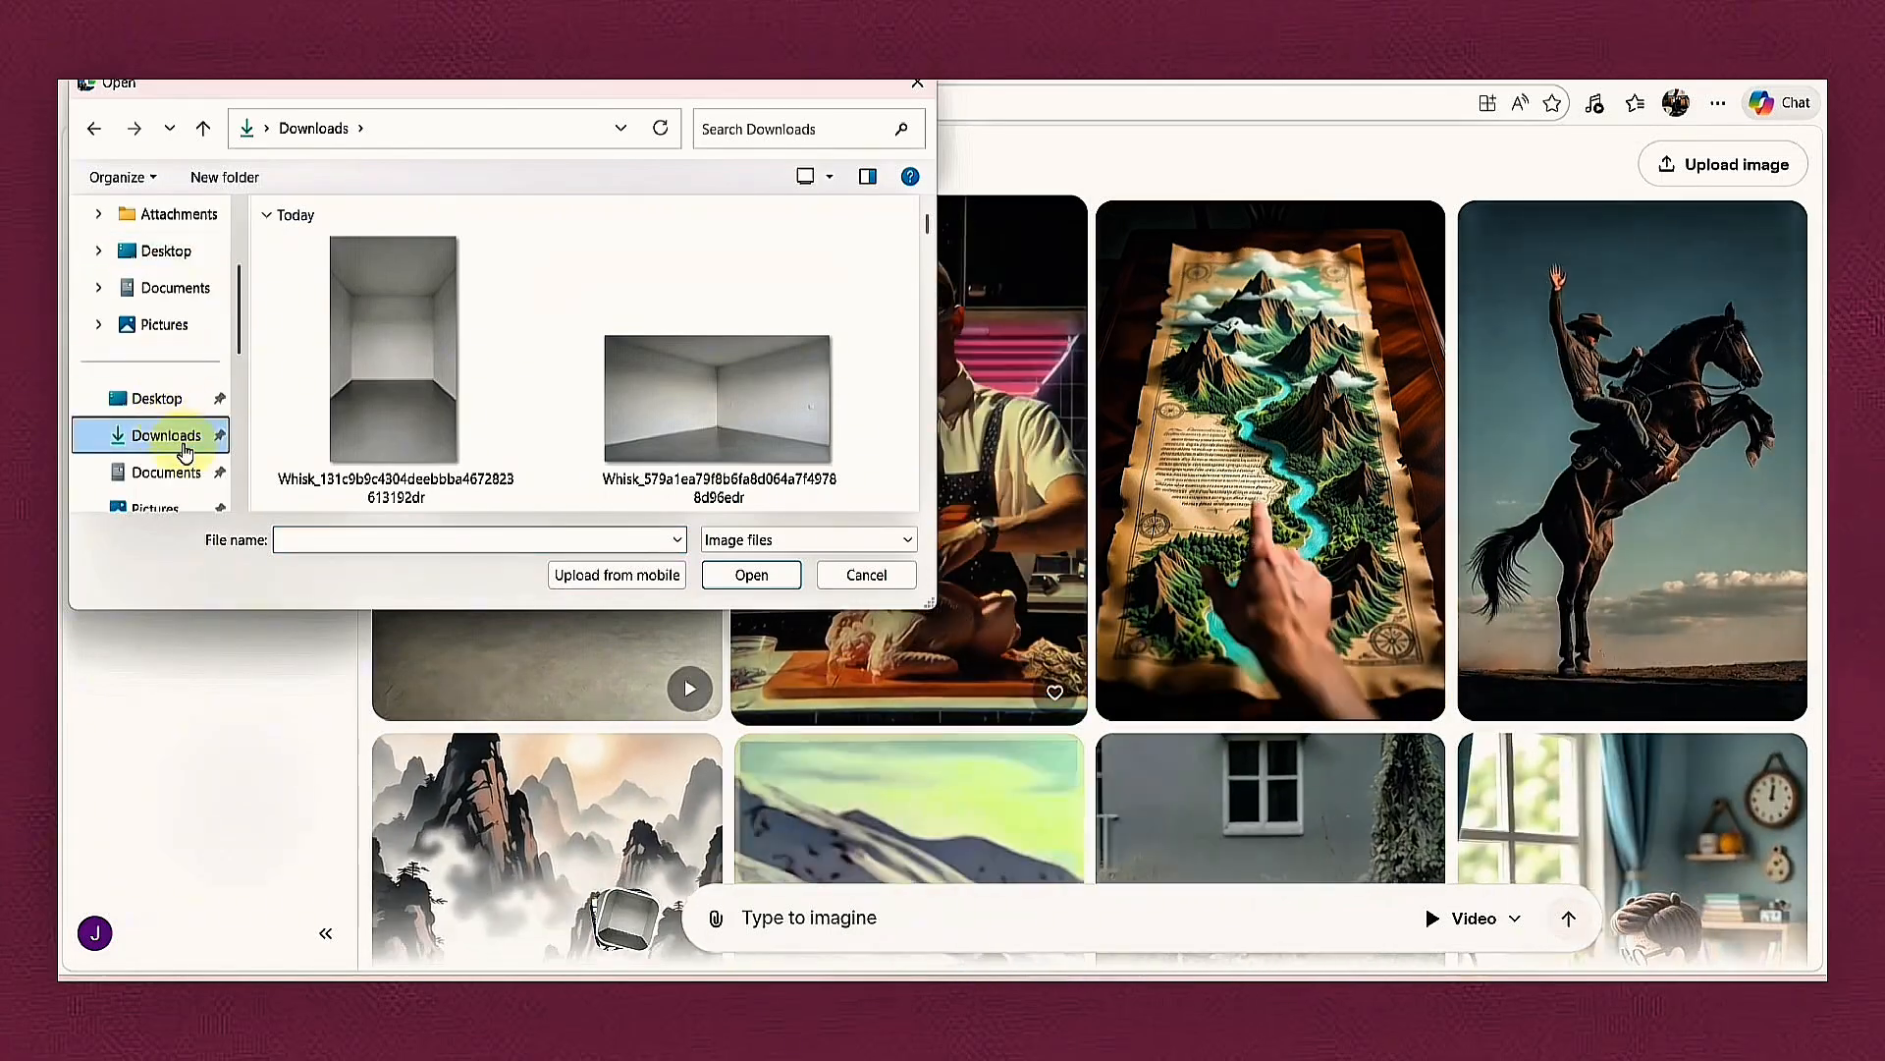
scroll(190, 393, up, 2)
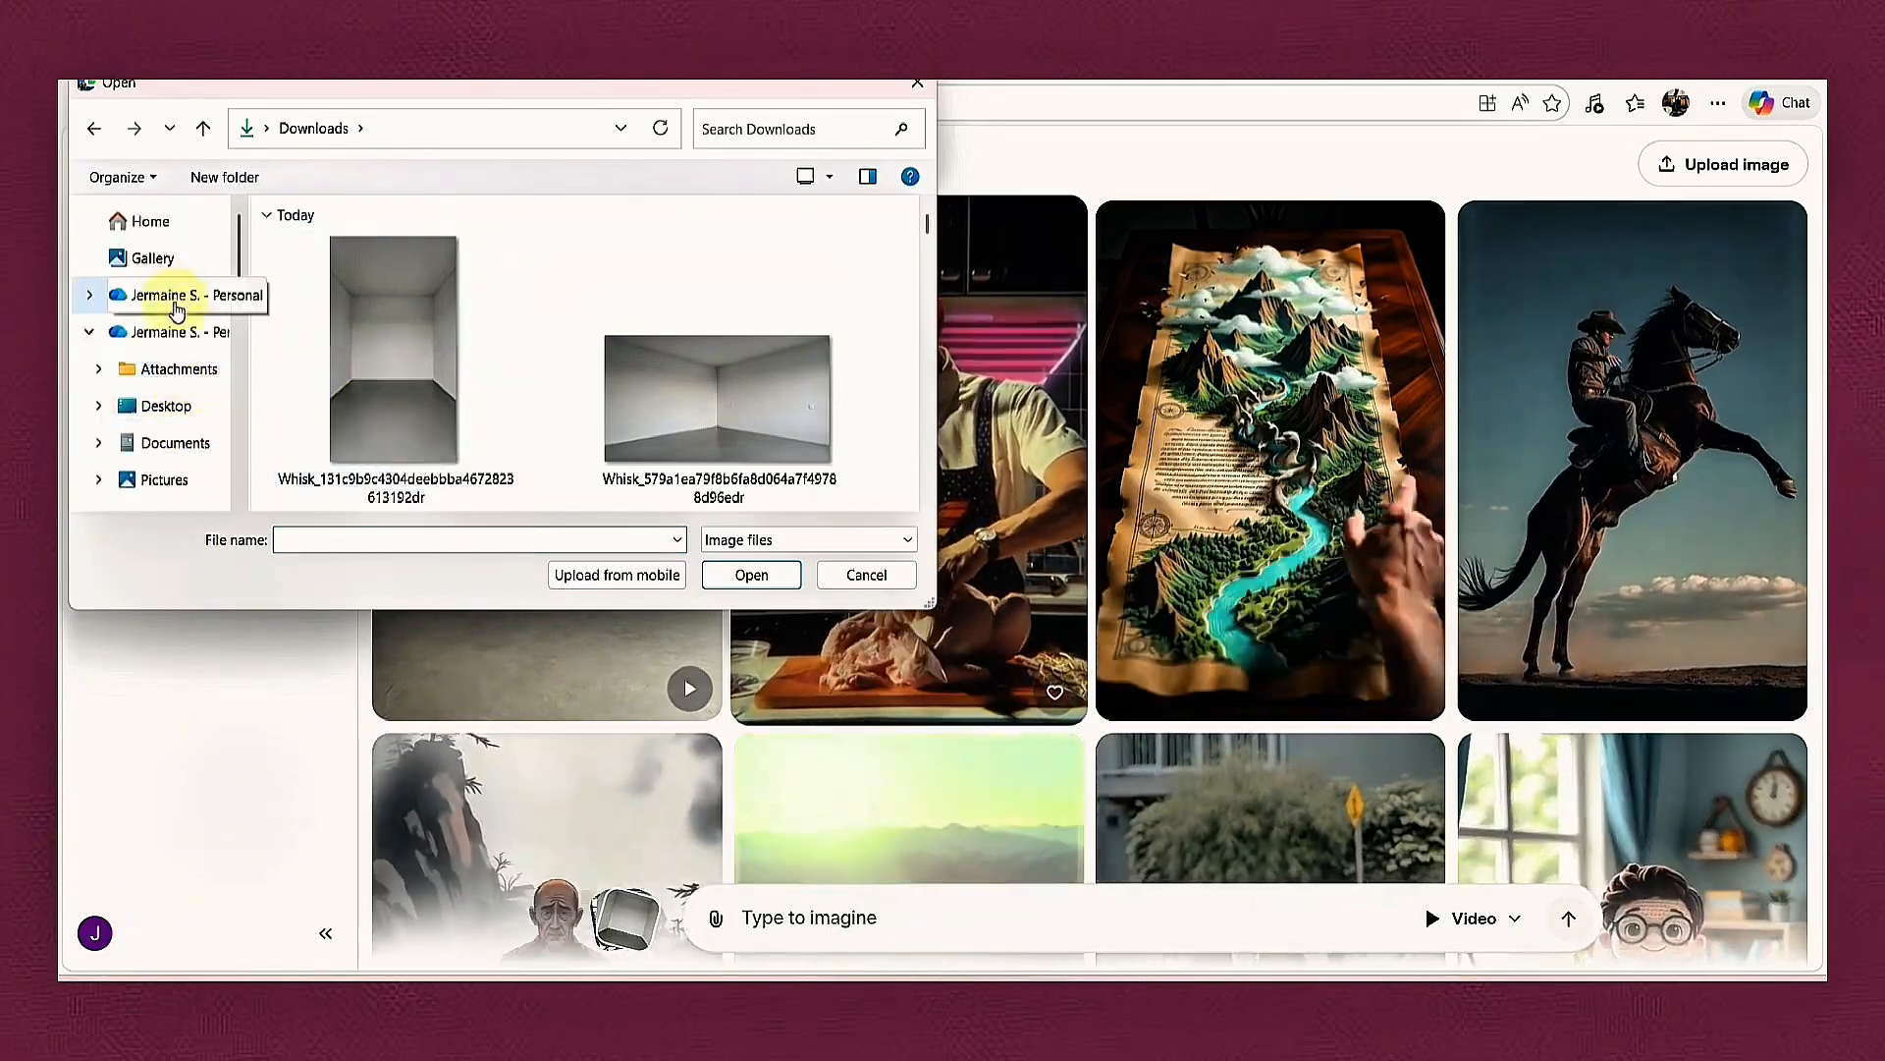
scroll(181, 305, down, 3)
click(167, 310)
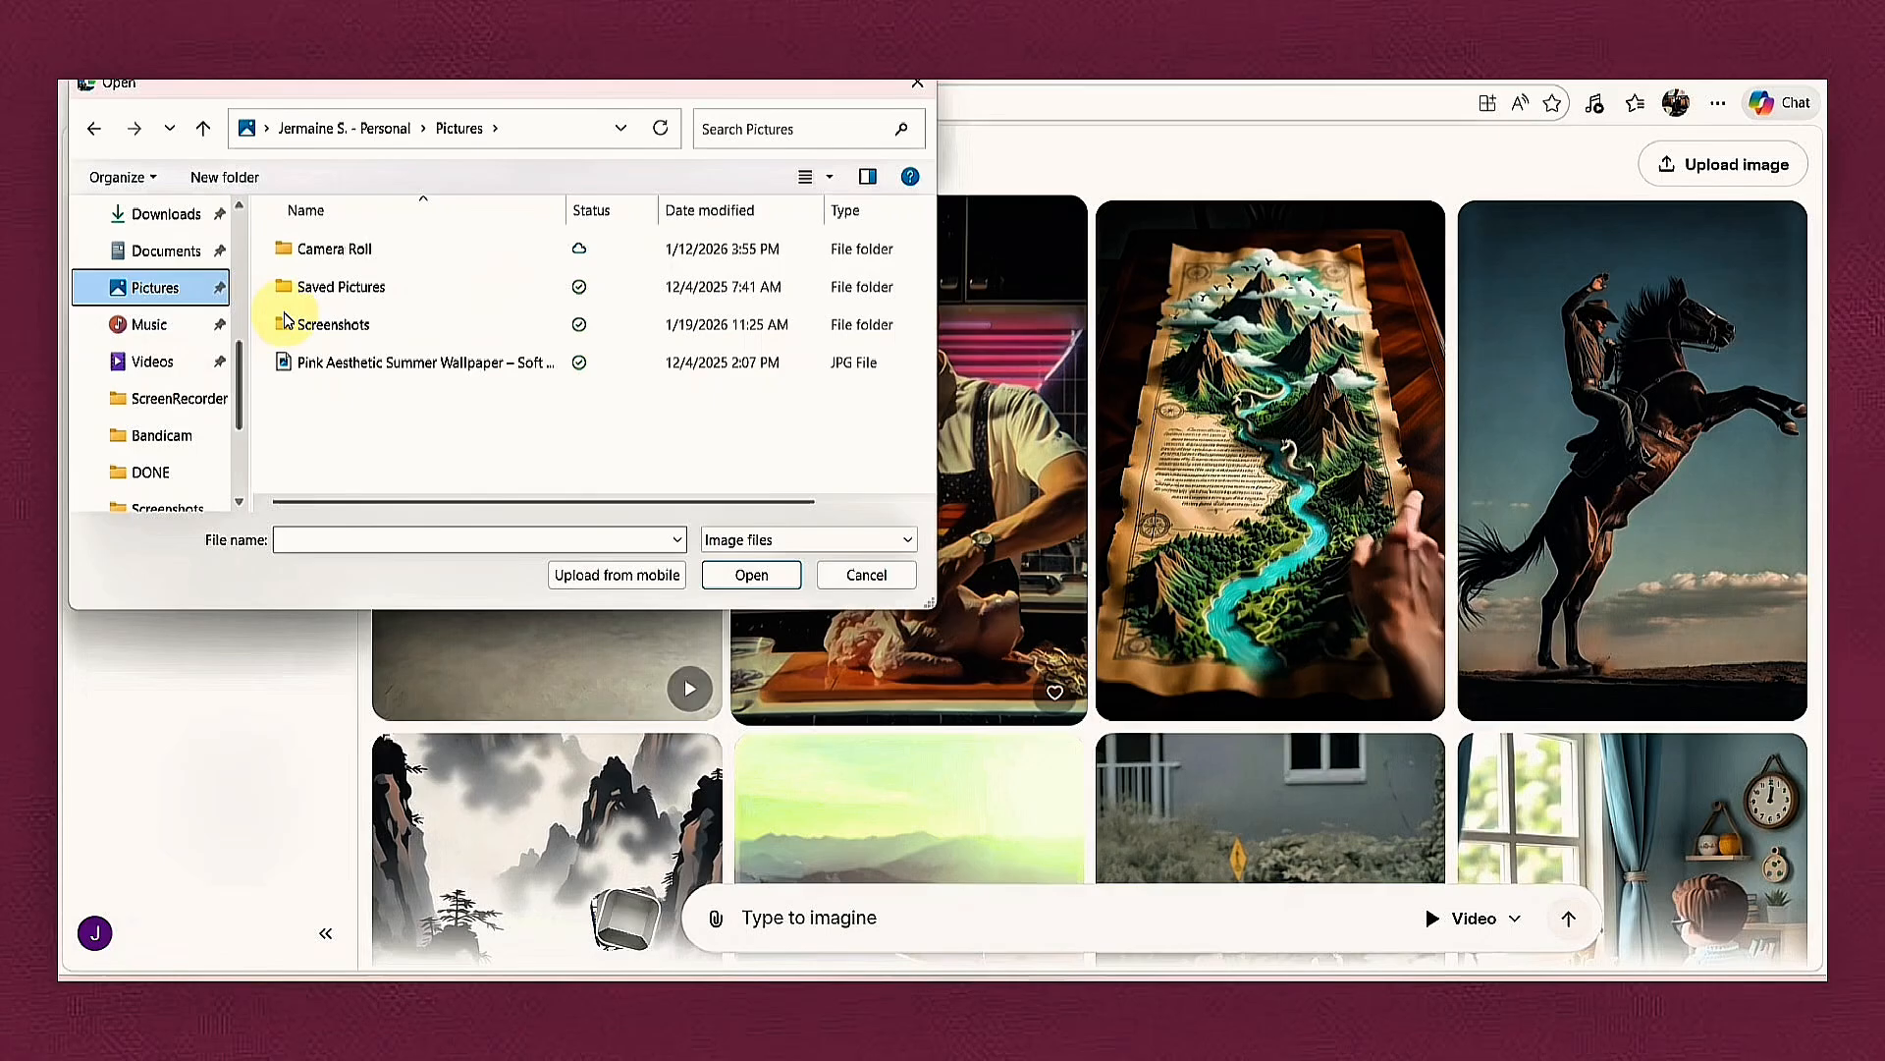
double_click(345, 324)
click(346, 329)
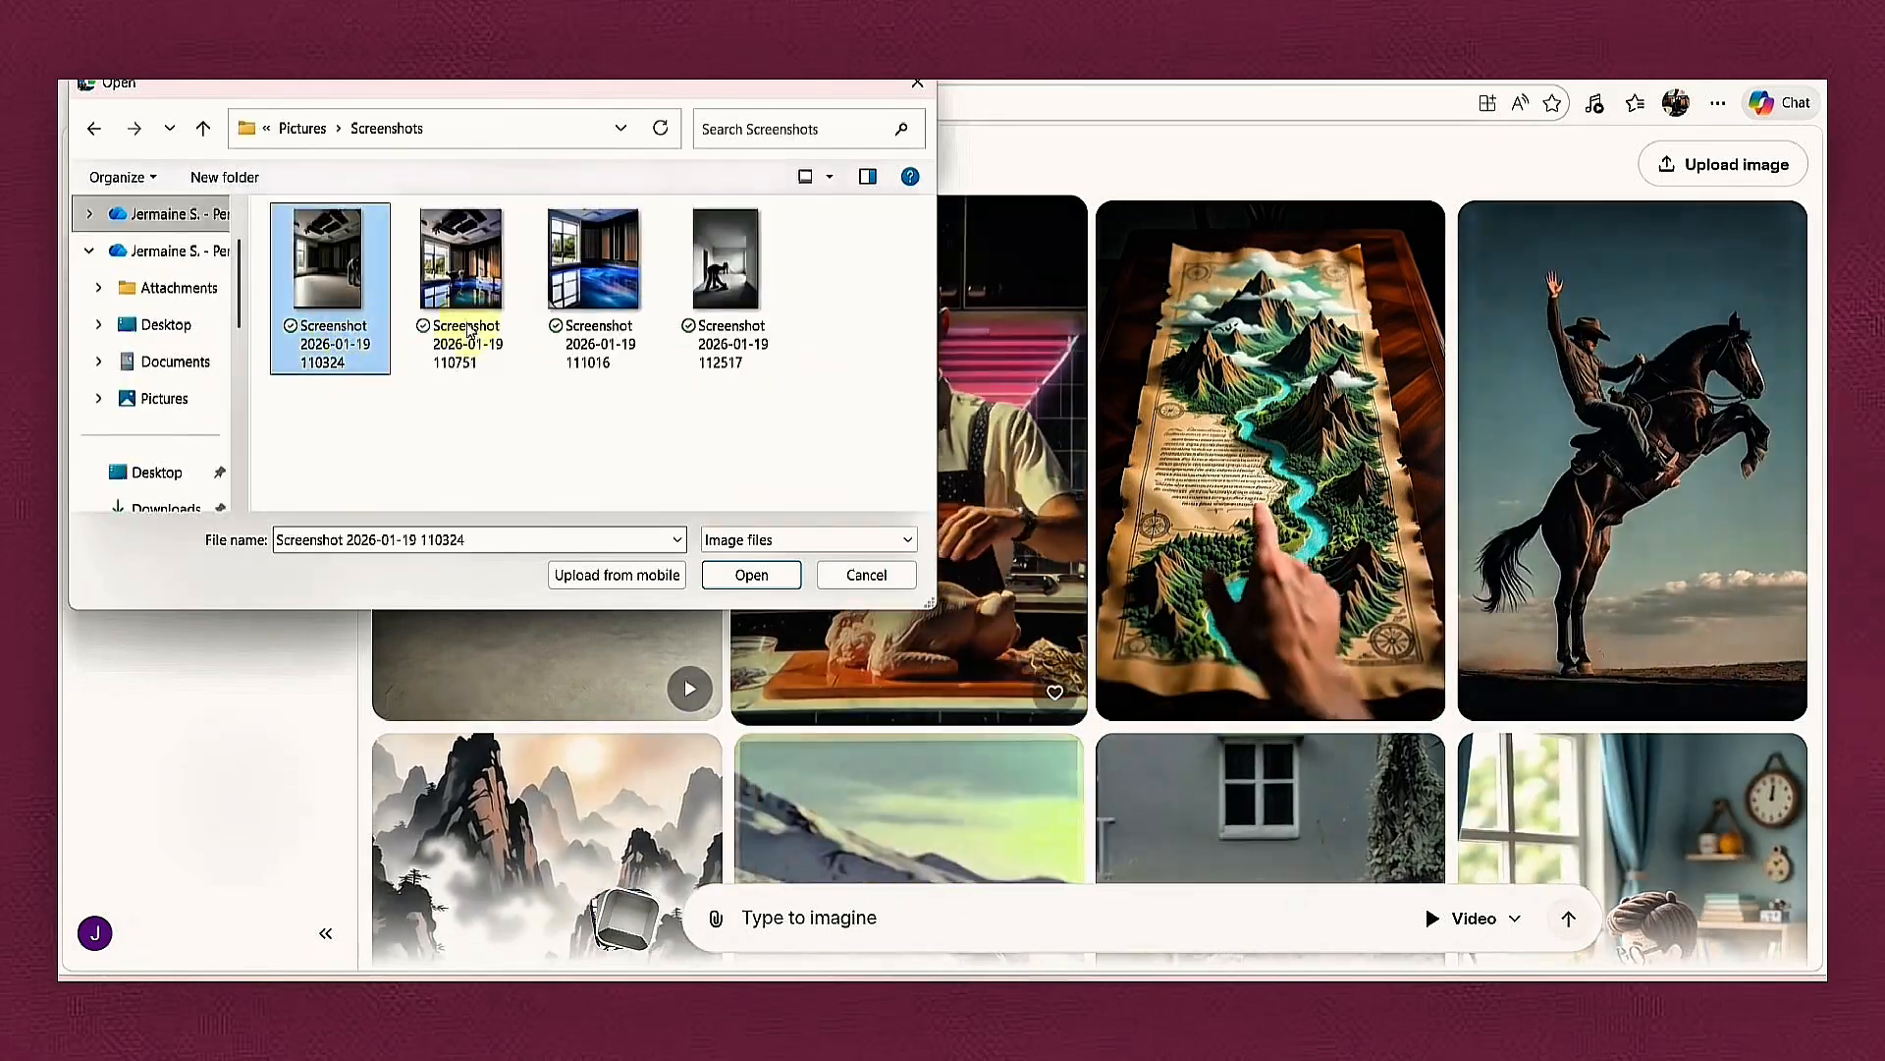
click(739, 363)
click(752, 575)
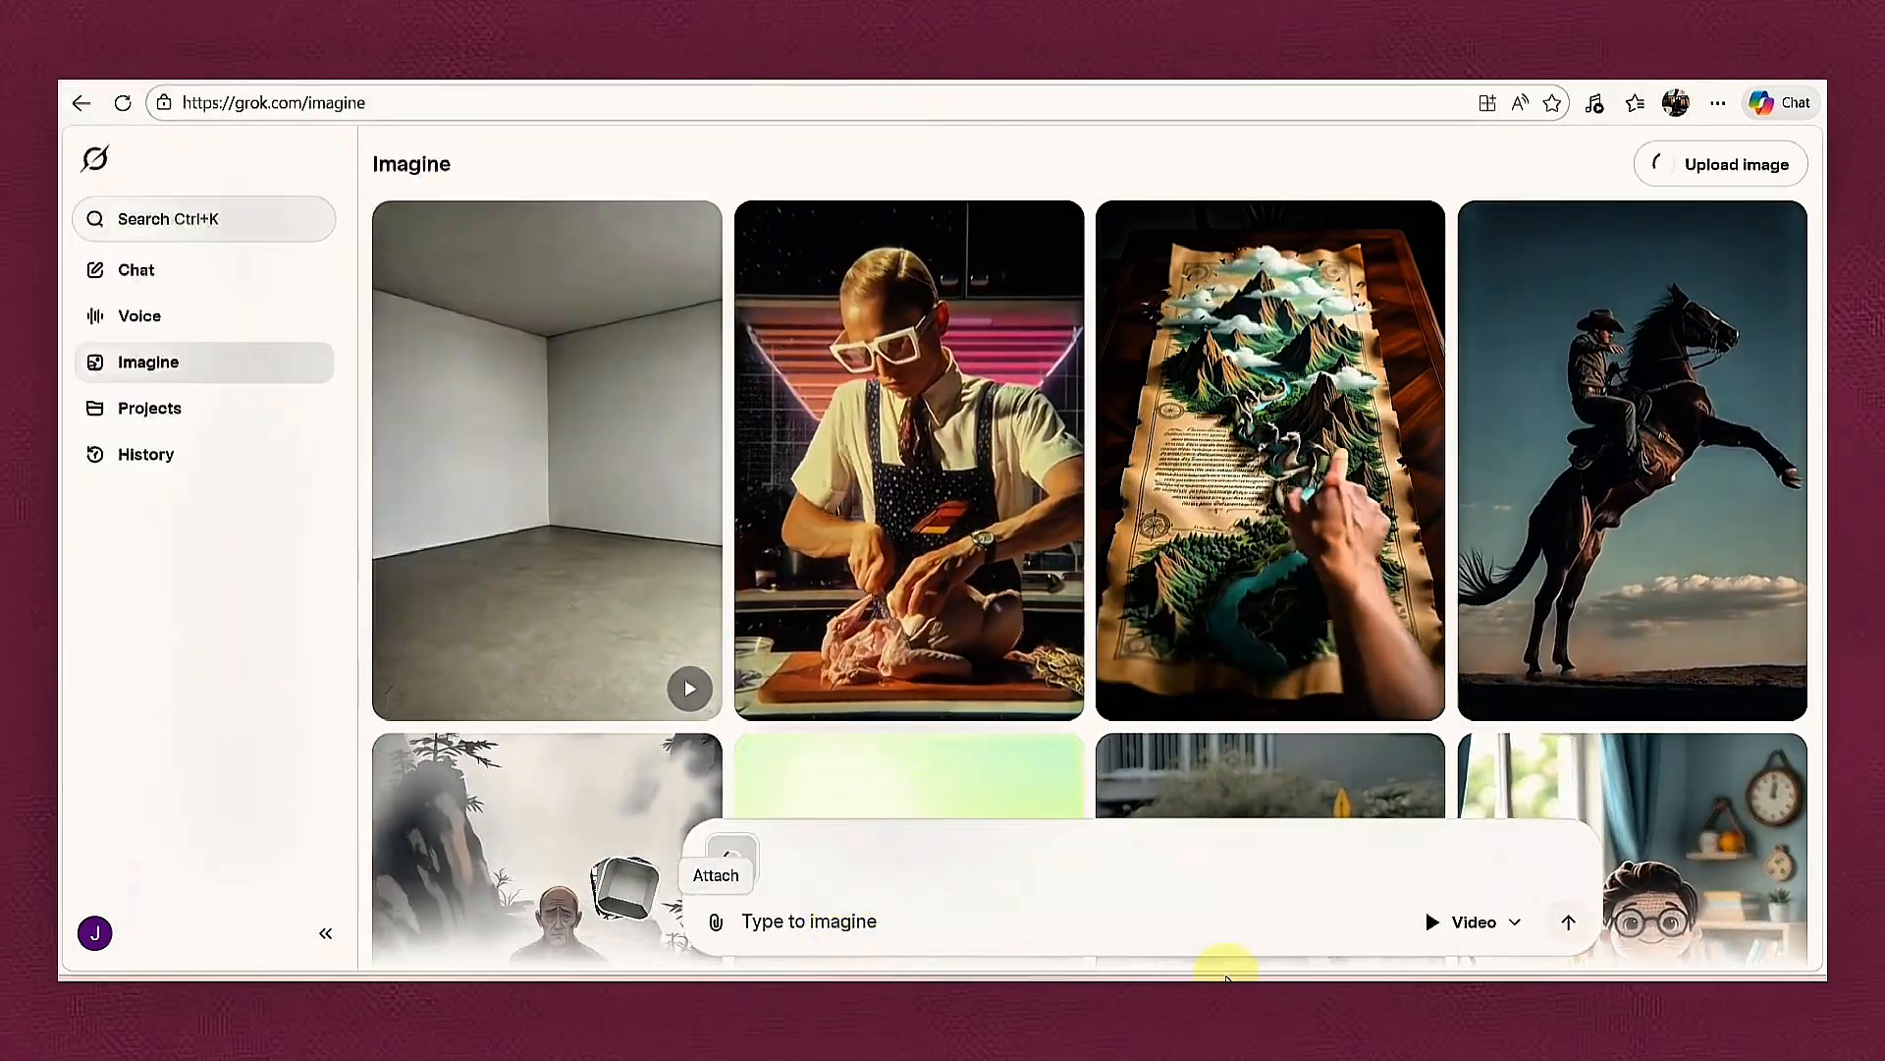
Copy the full Prompt 2 text from the Epoxy Flooring Timelapse chat in ChatGPT and return to the Grok video page.
click(1242, 883)
scroll(815, 442, down, 1)
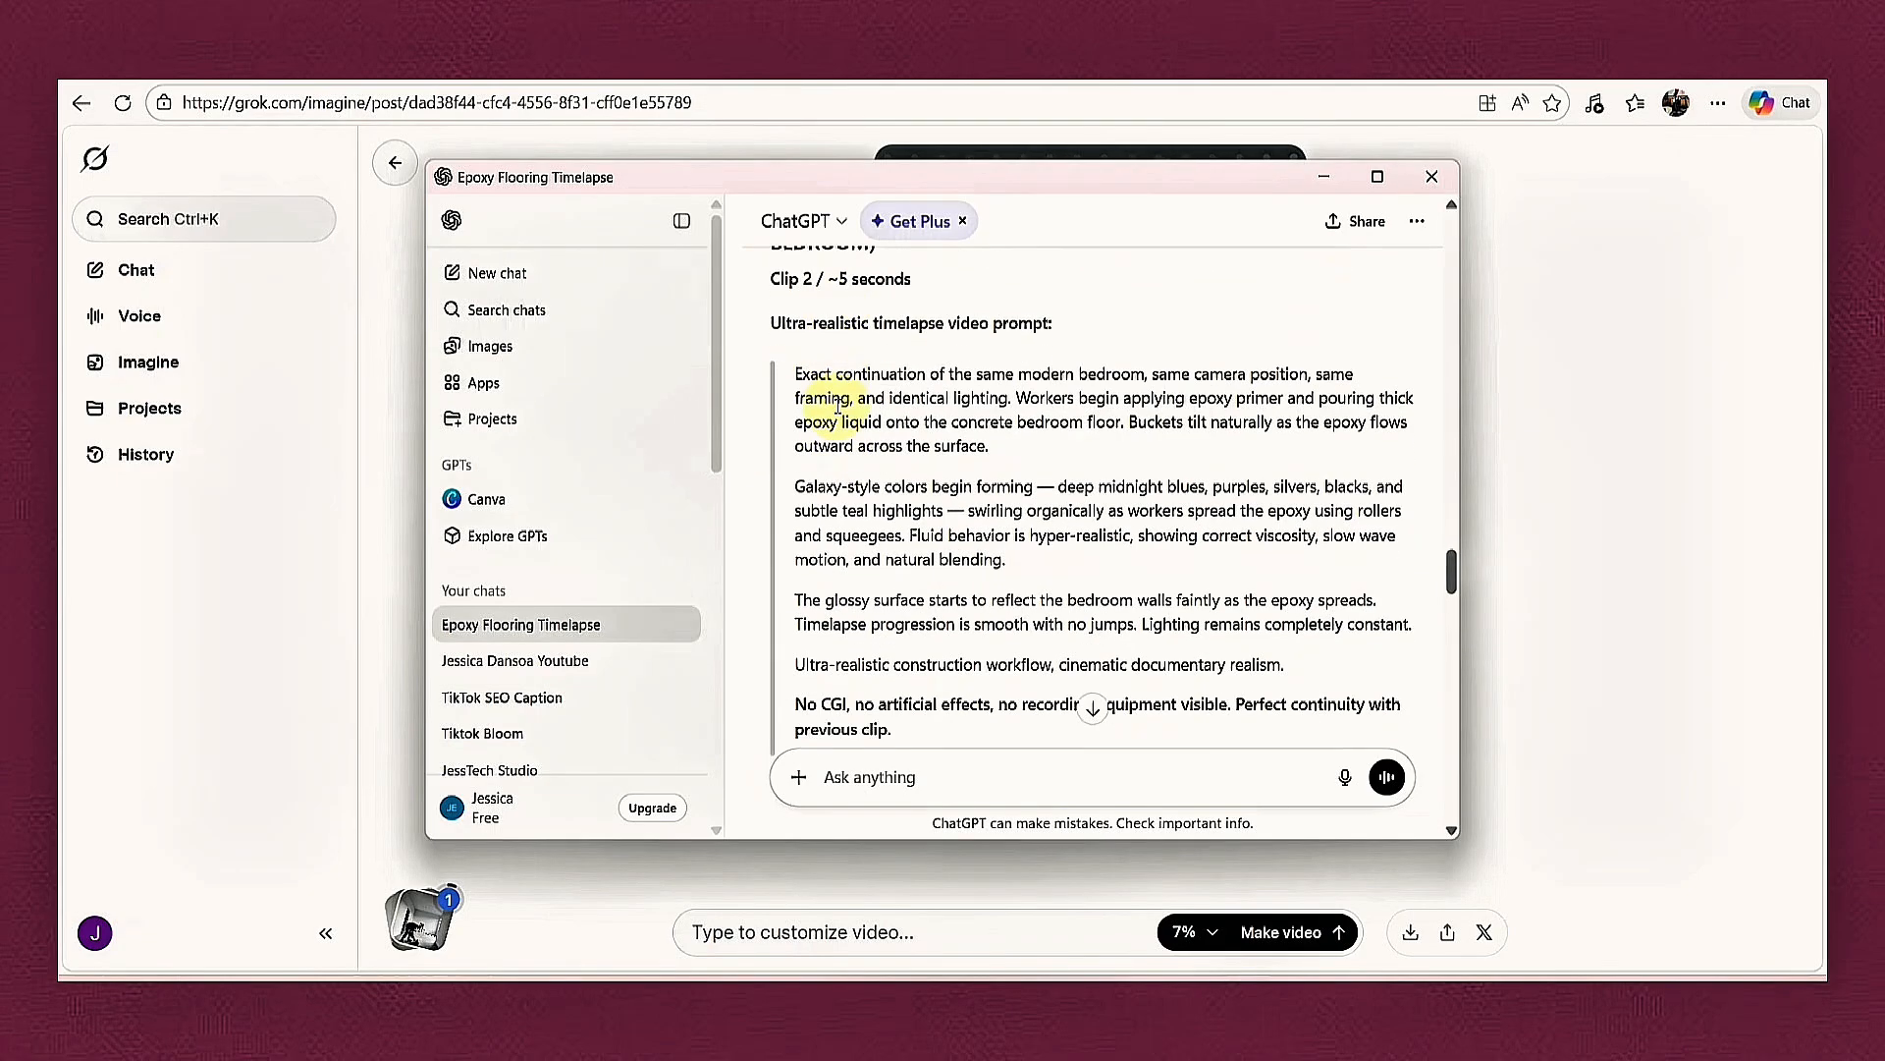
drag(931, 830, 1007, 547)
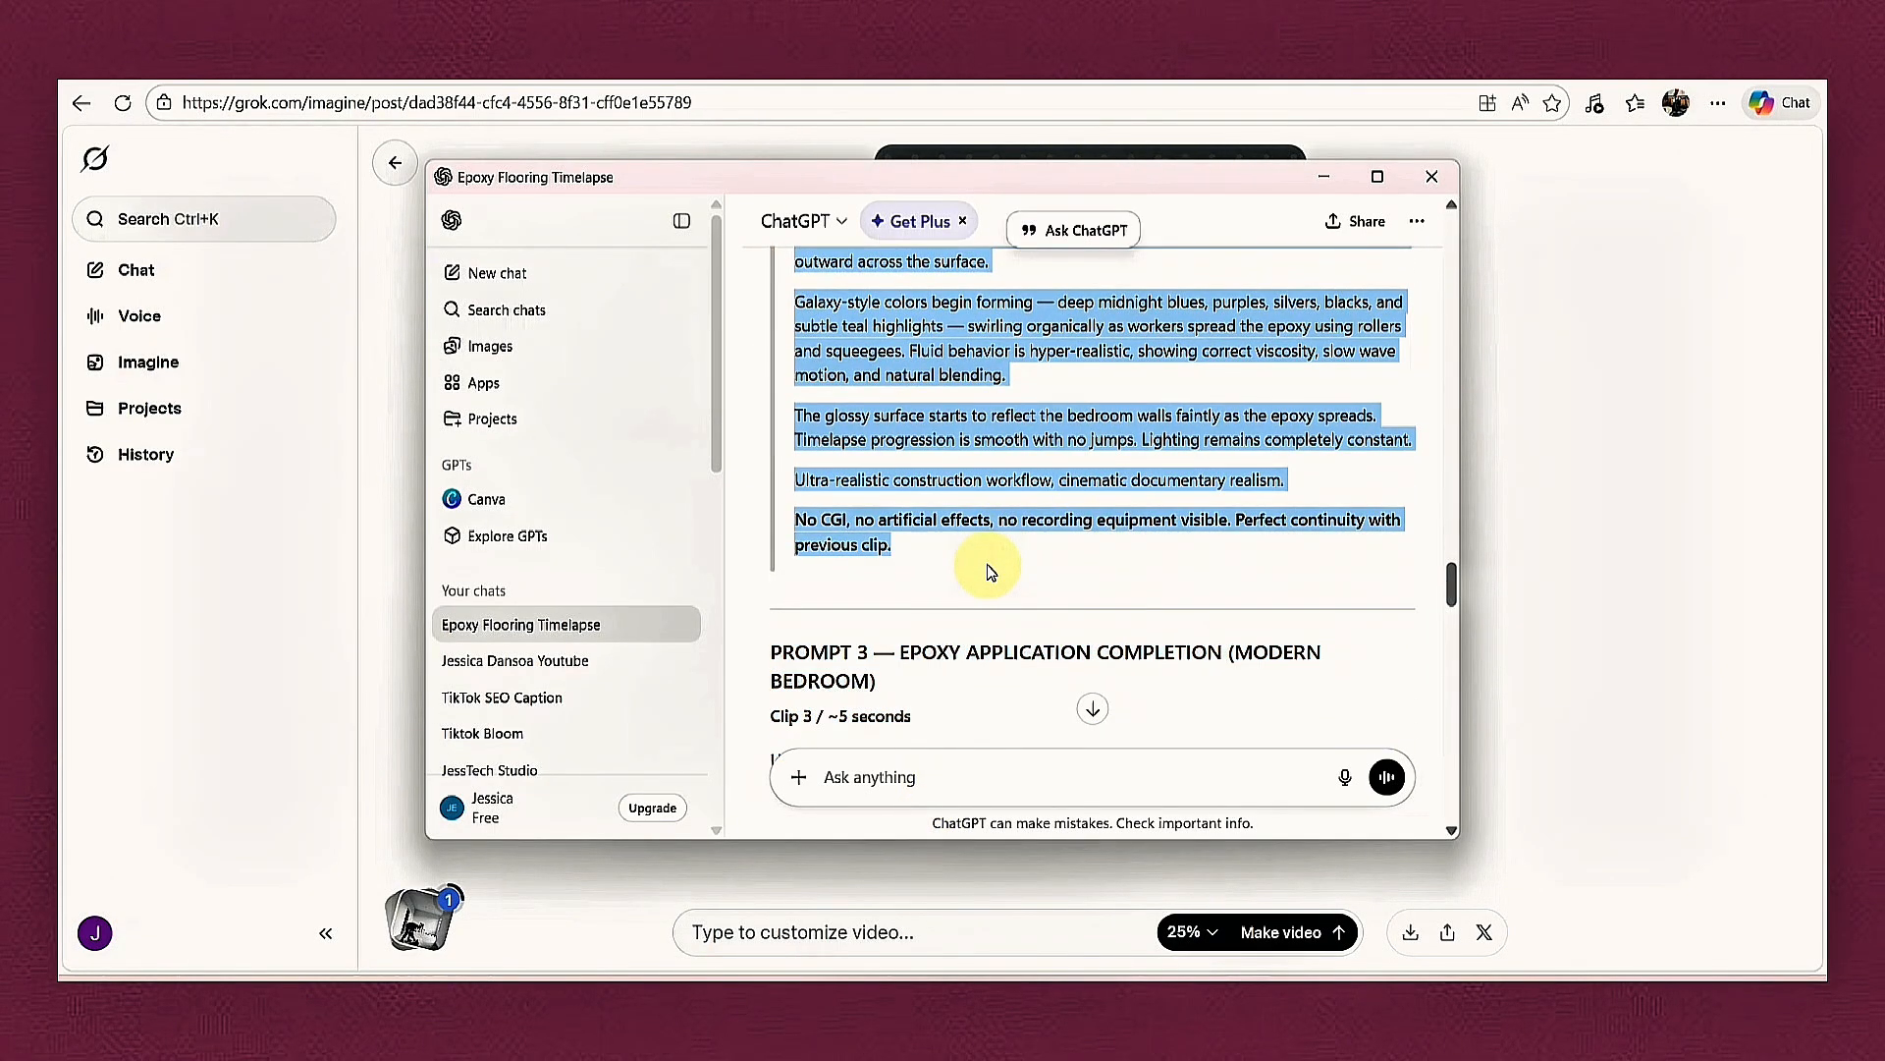
click(1641, 533)
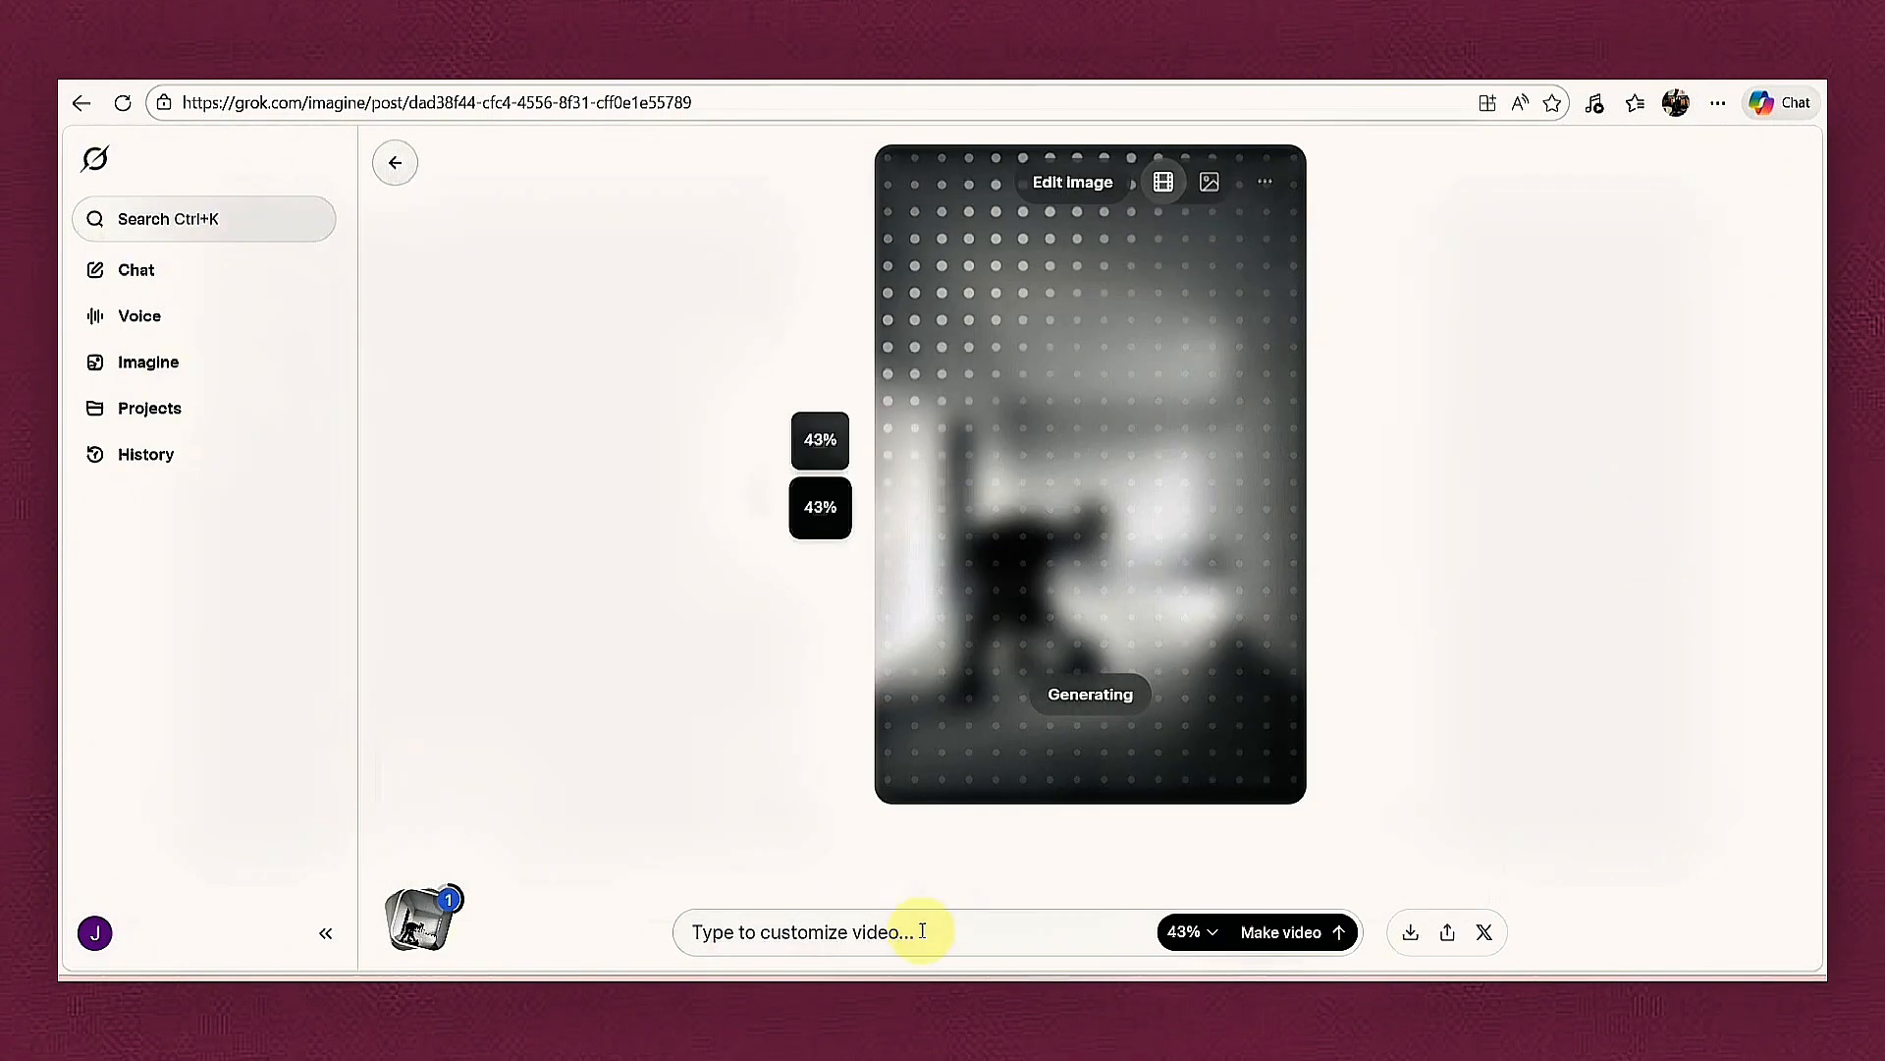
Generate the second clip with the copied Prompt 2 text as the video customization prompt and download it.
click(1327, 932)
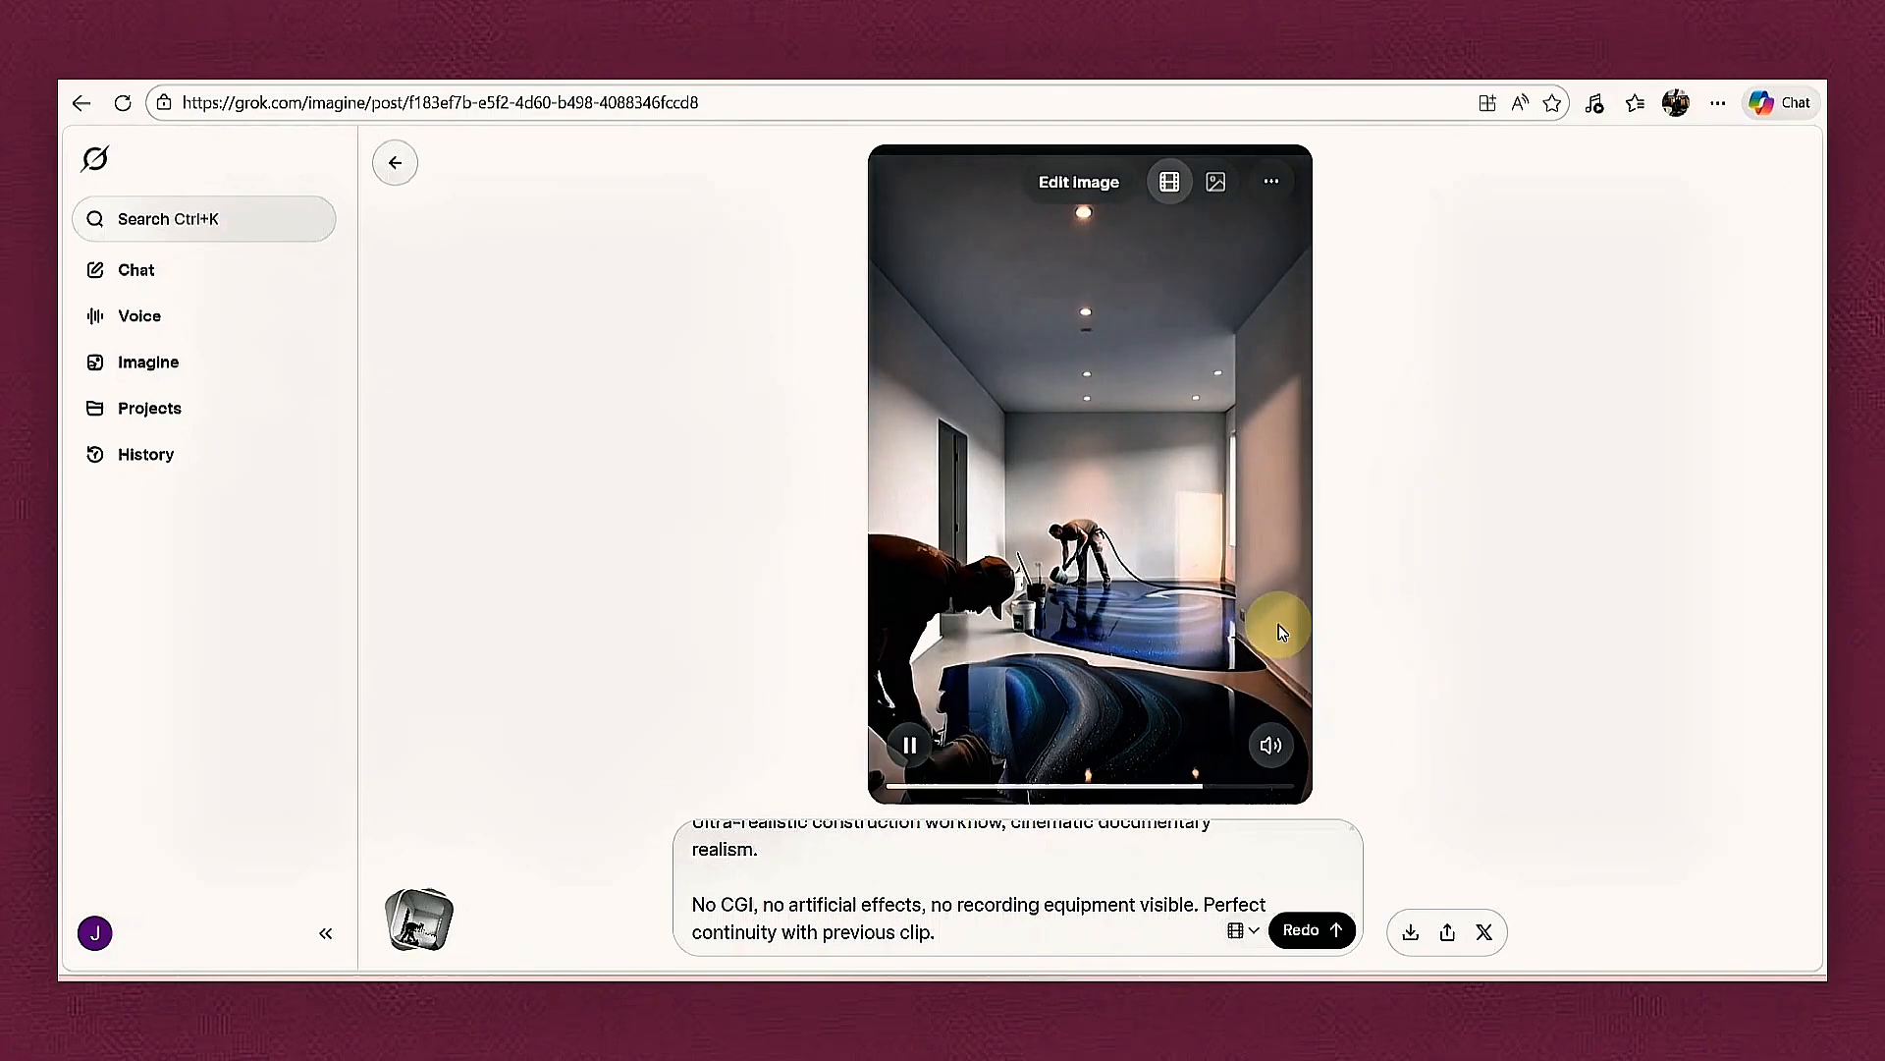
click(1411, 932)
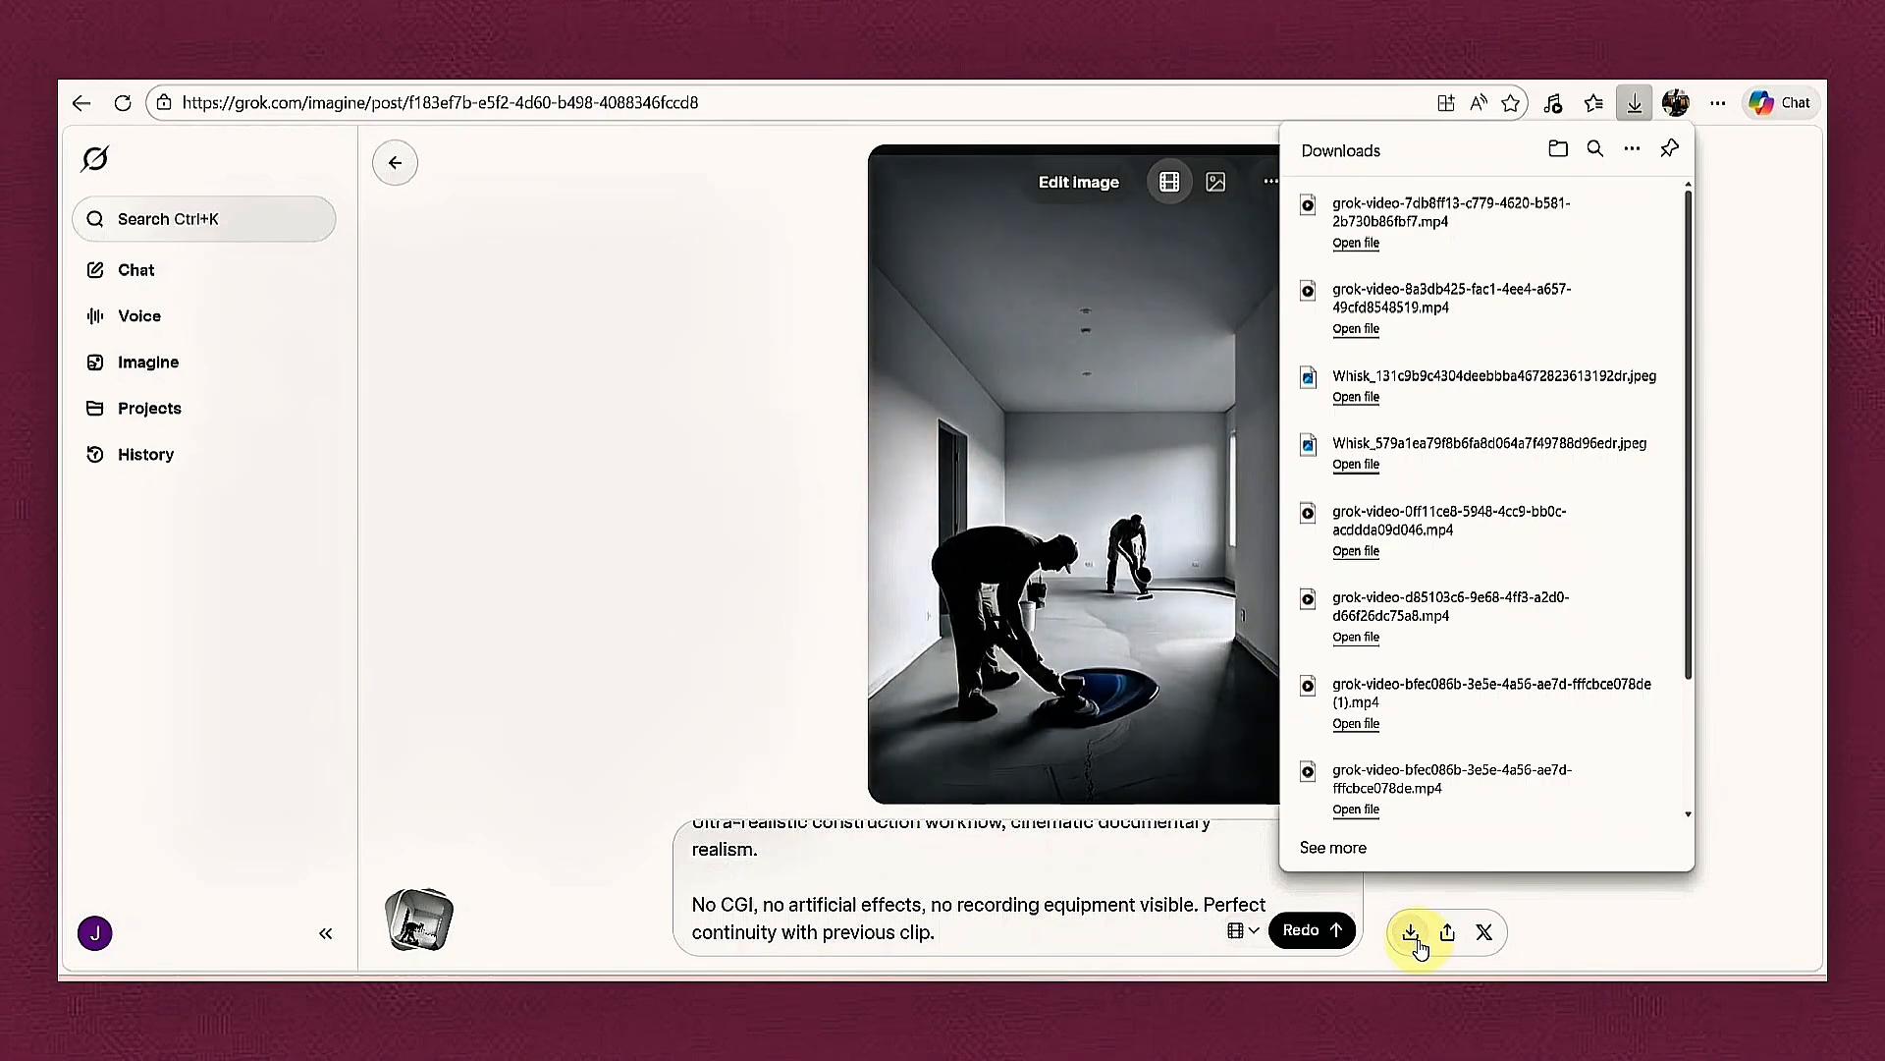
click(1731, 363)
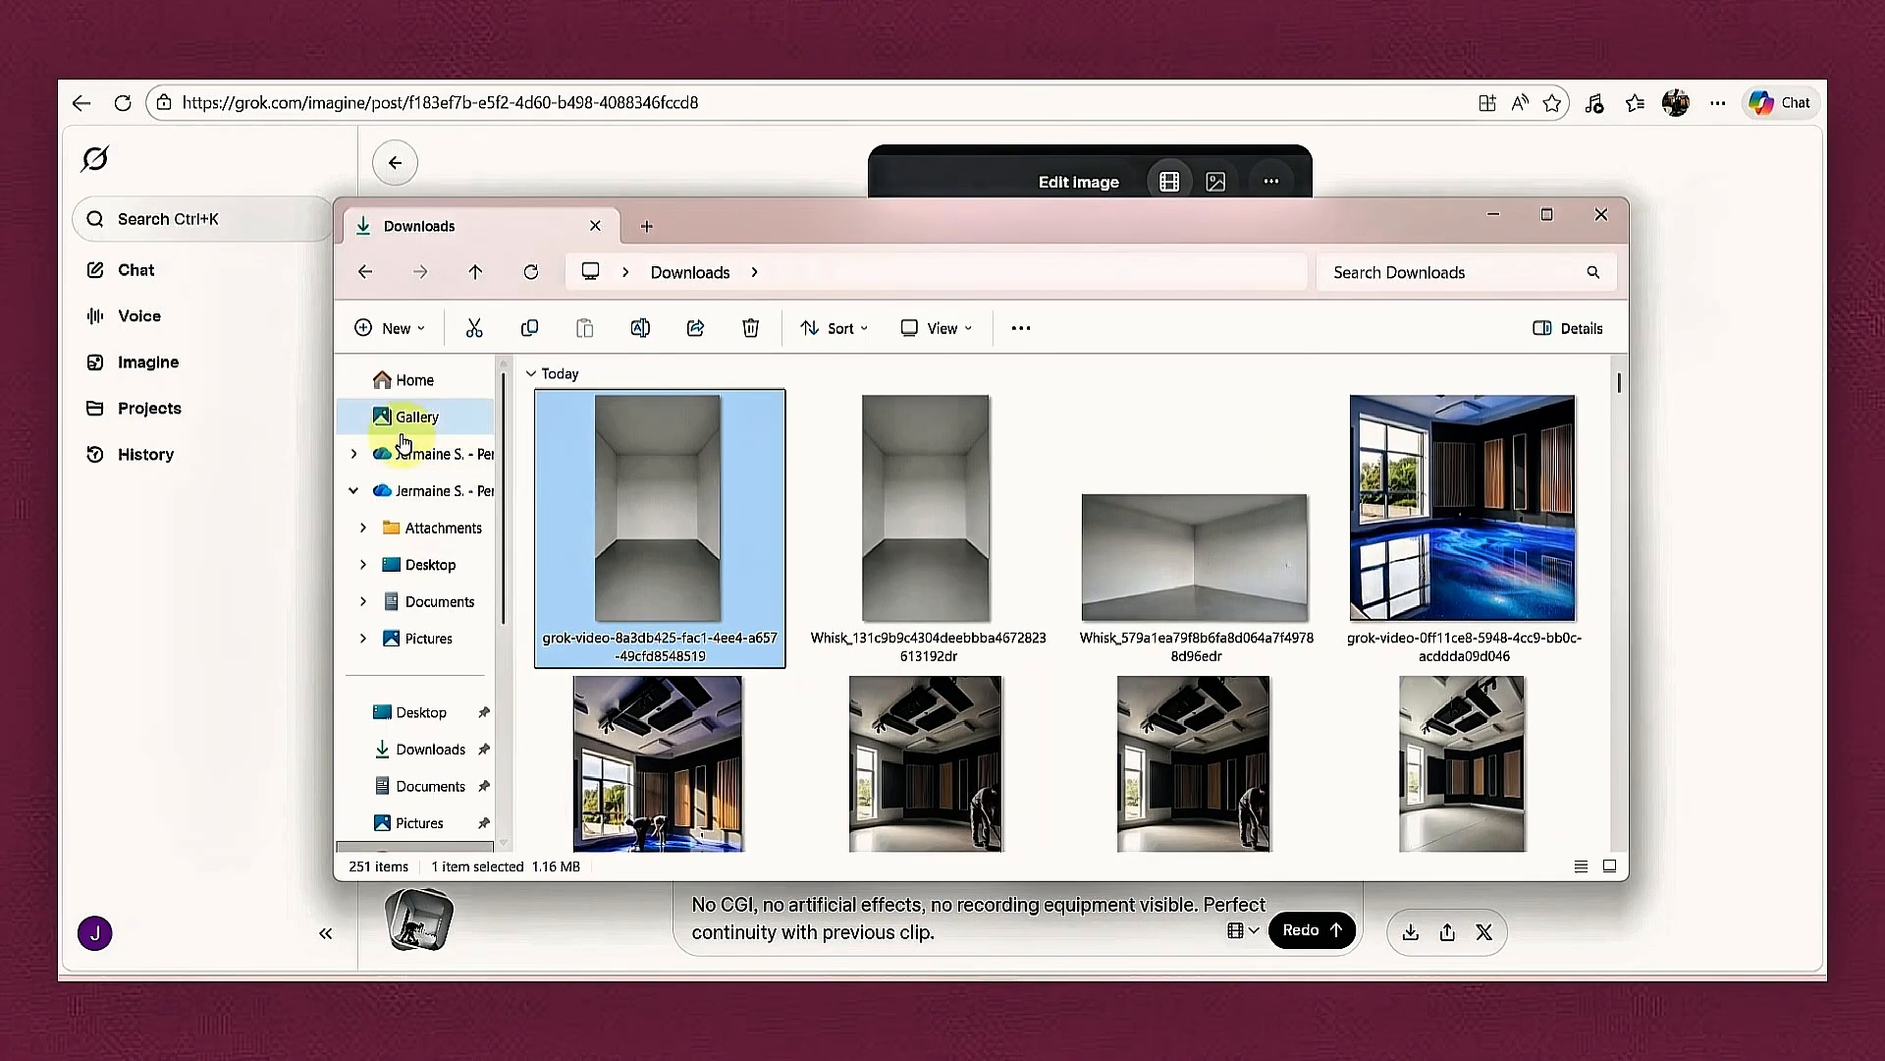
Open the newly downloaded second Grok clip from the Downloads folder in File Explorer and pause it on its final frame.
click(437, 752)
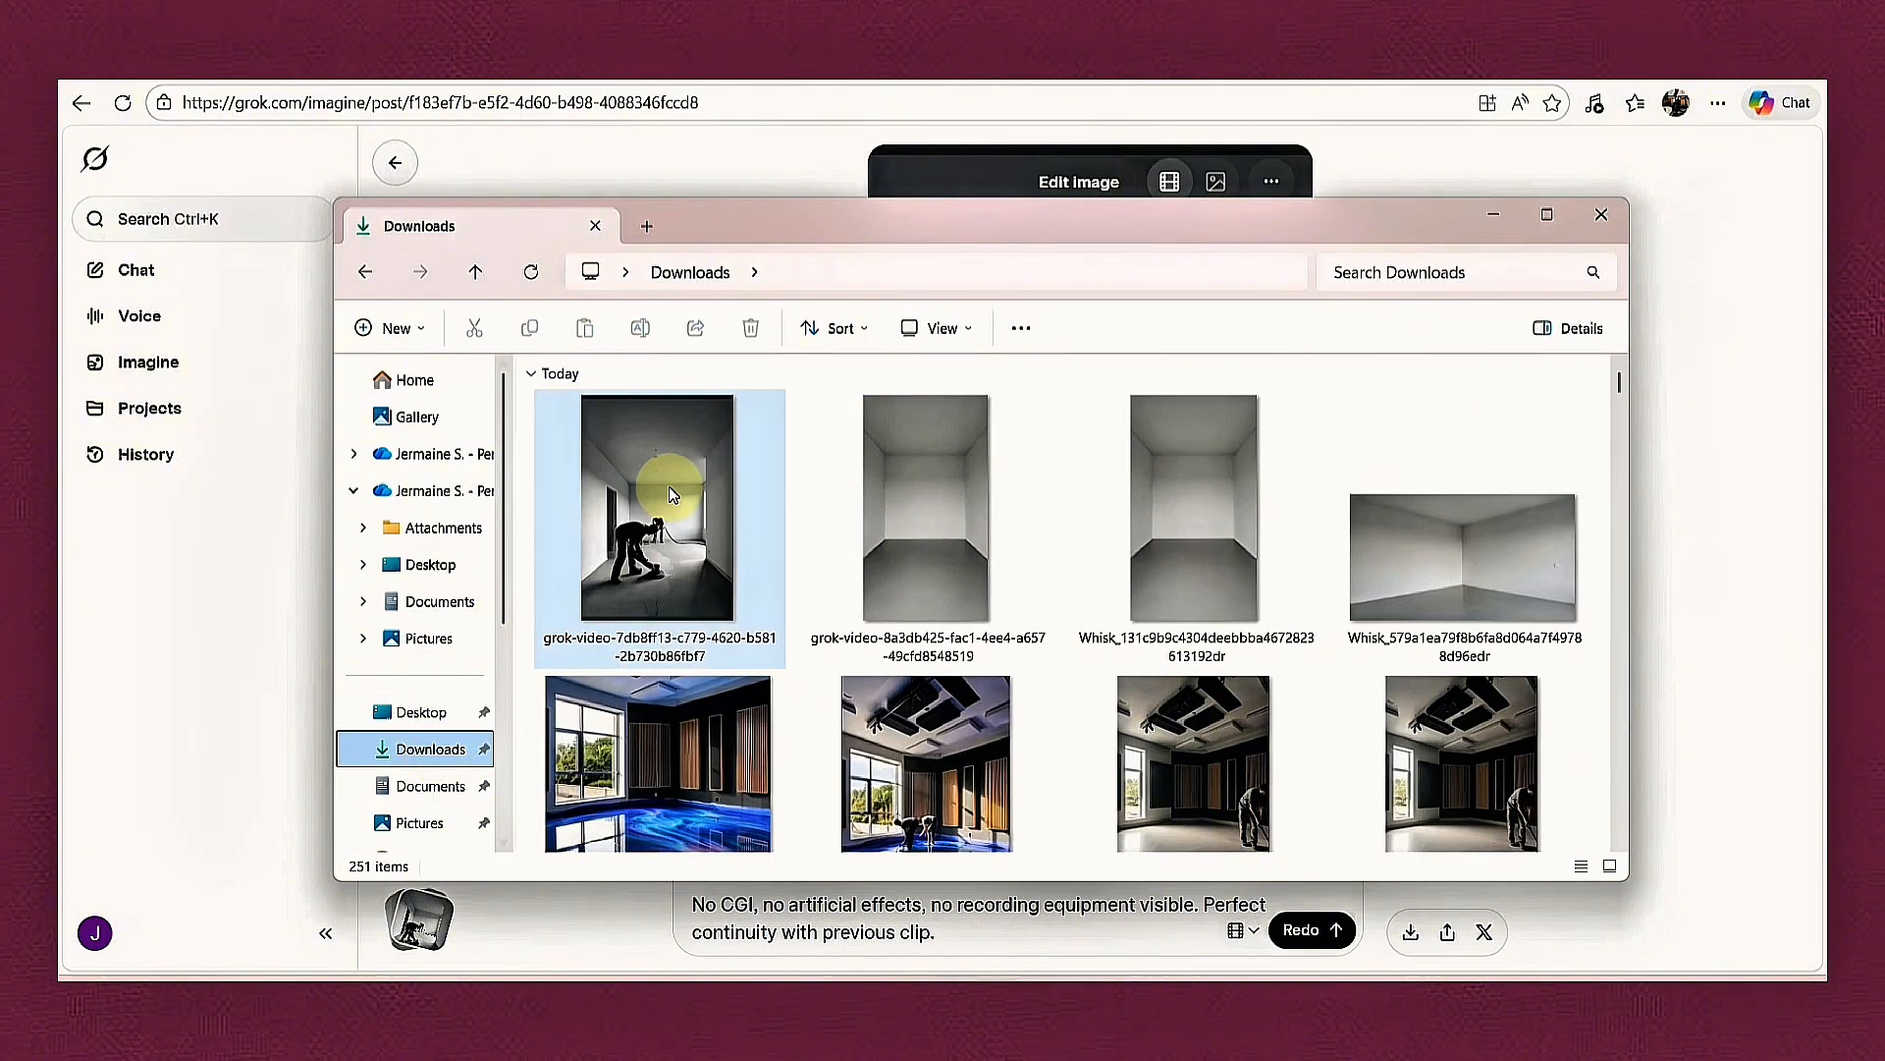
double_click(670, 574)
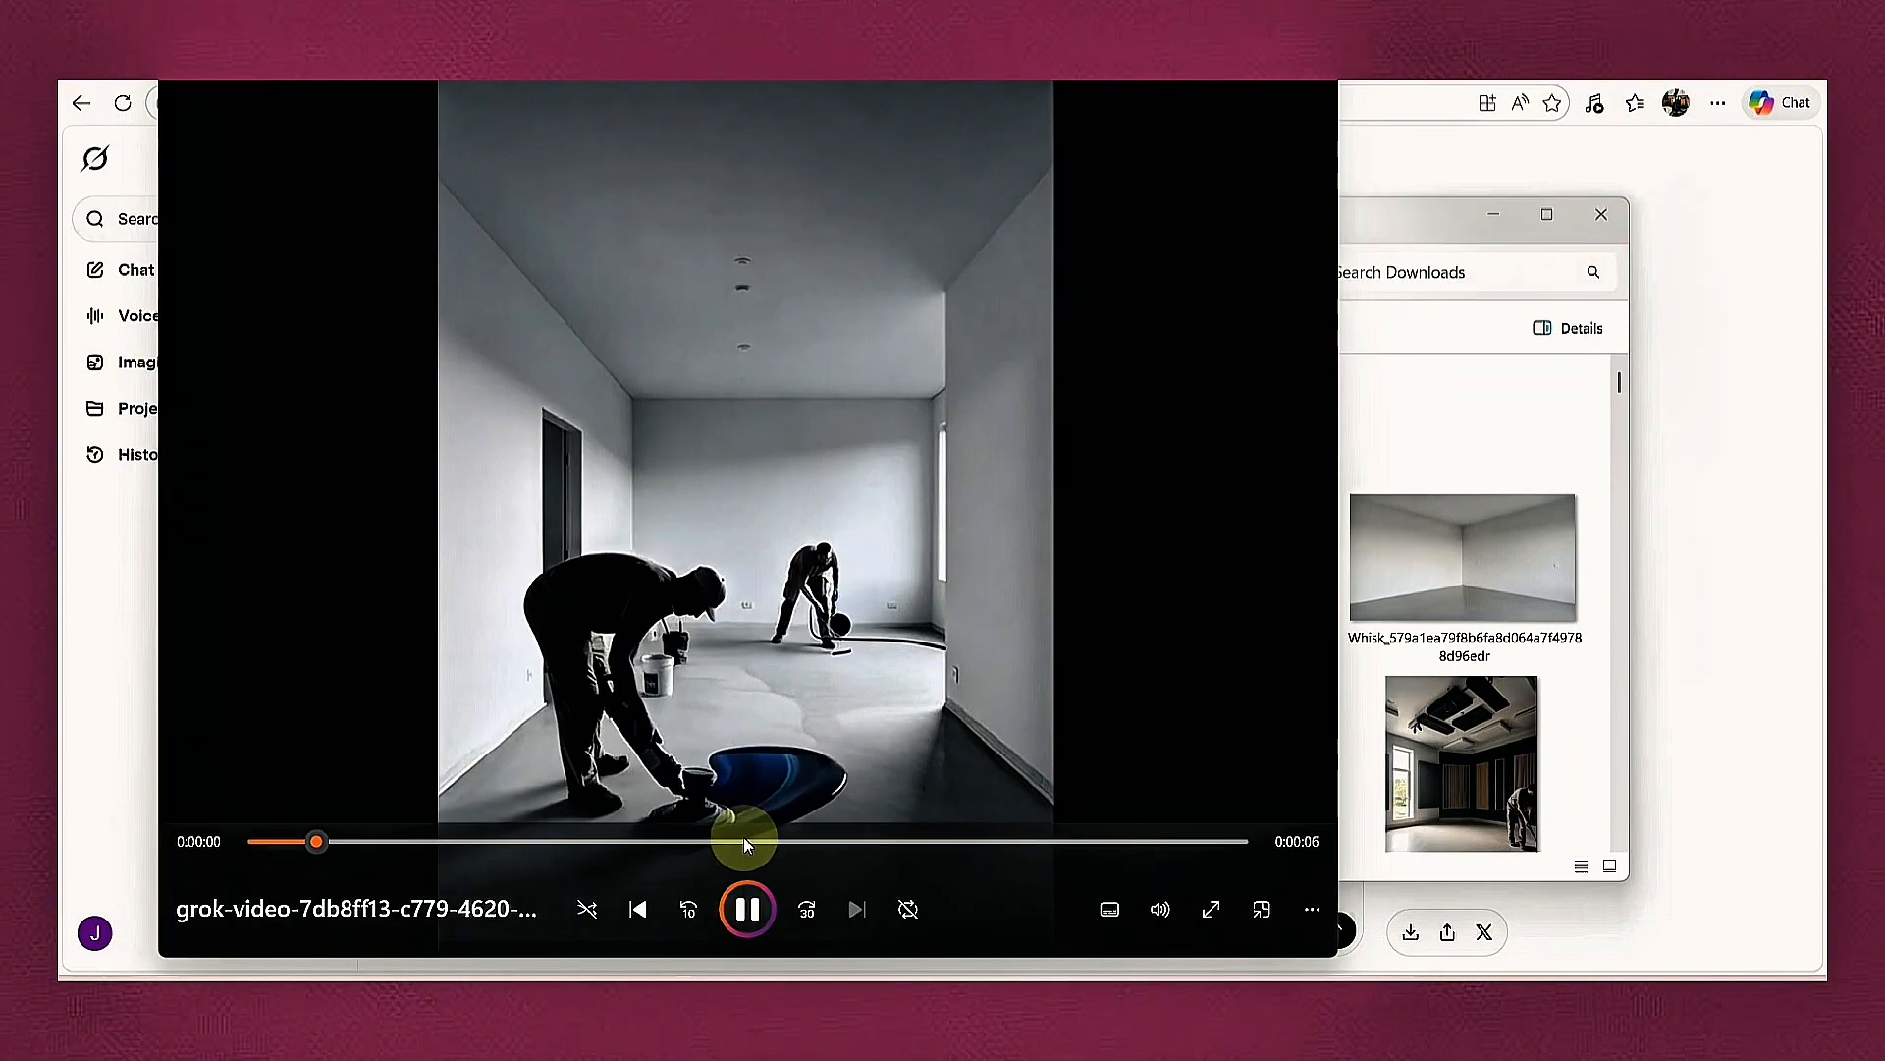
click(743, 903)
drag(597, 840, 1333, 854)
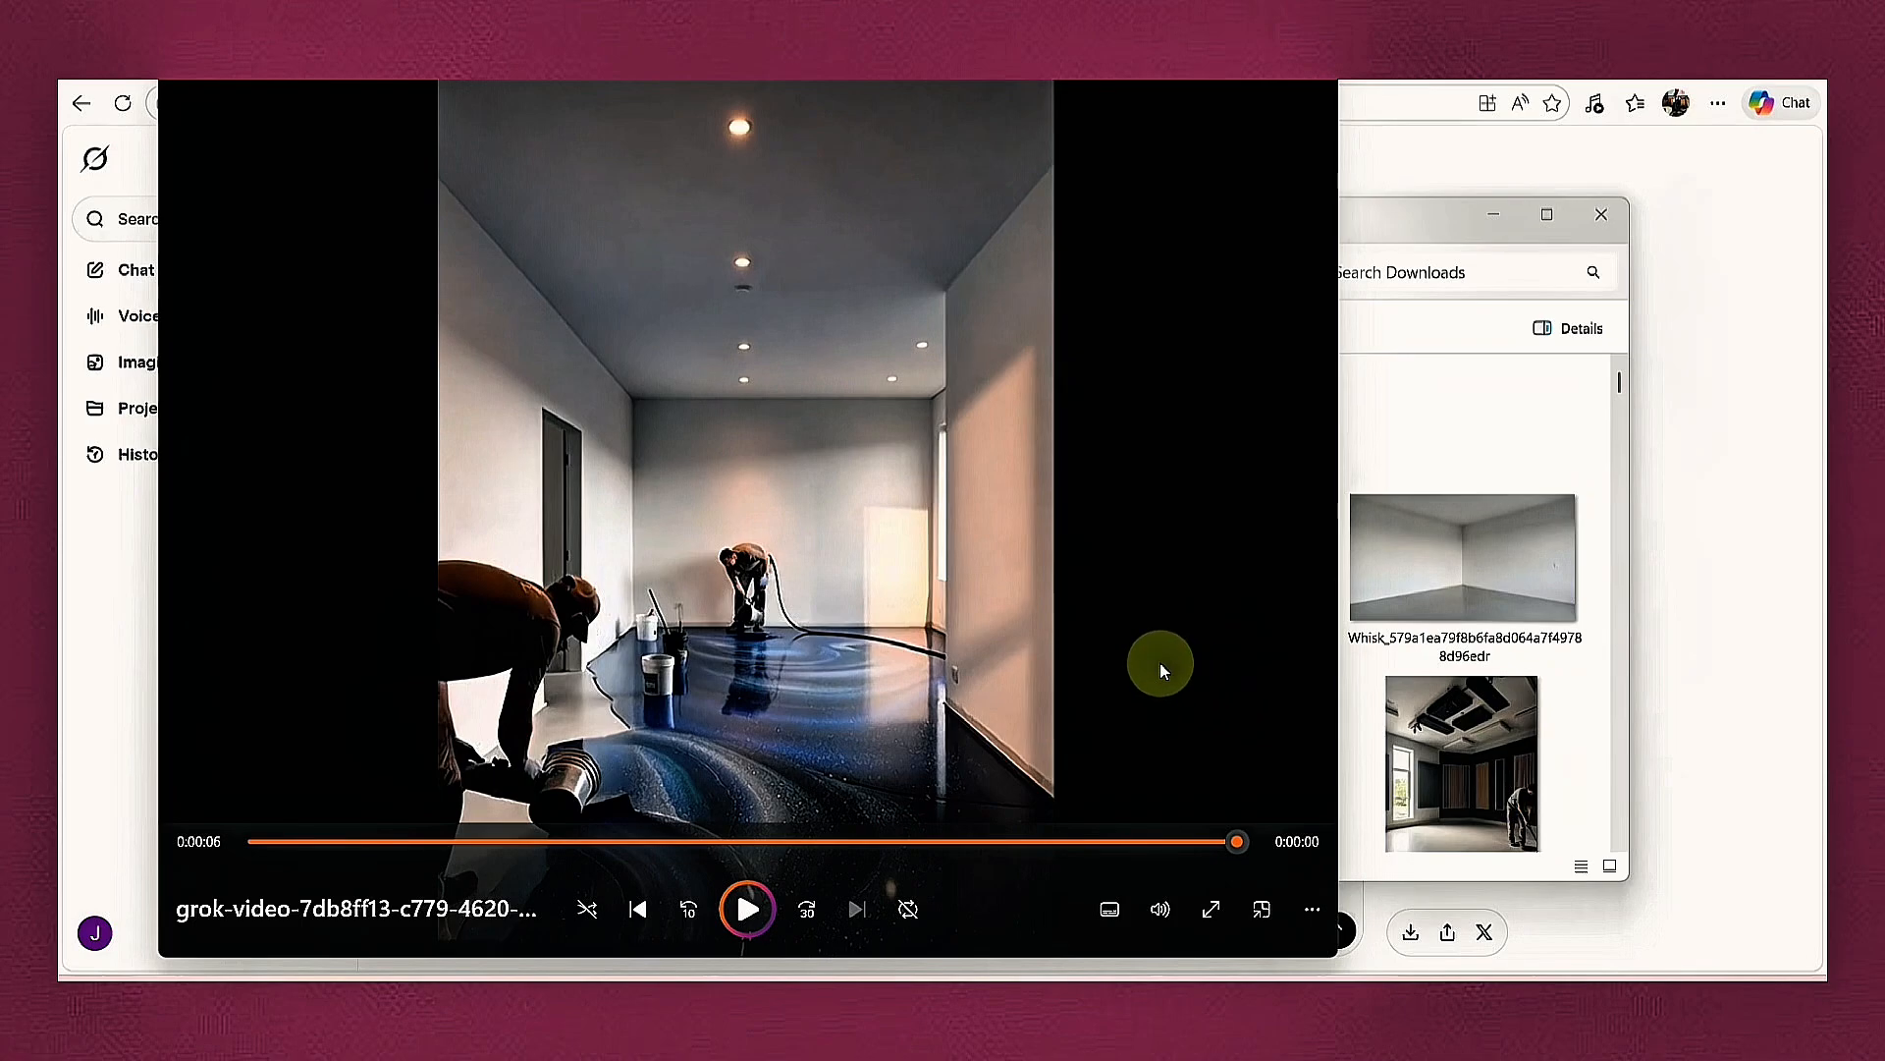
Capture a screenshot of the second clip's entire final frame, then close the video player and minimize File Explorer.
key(super+shift+s)
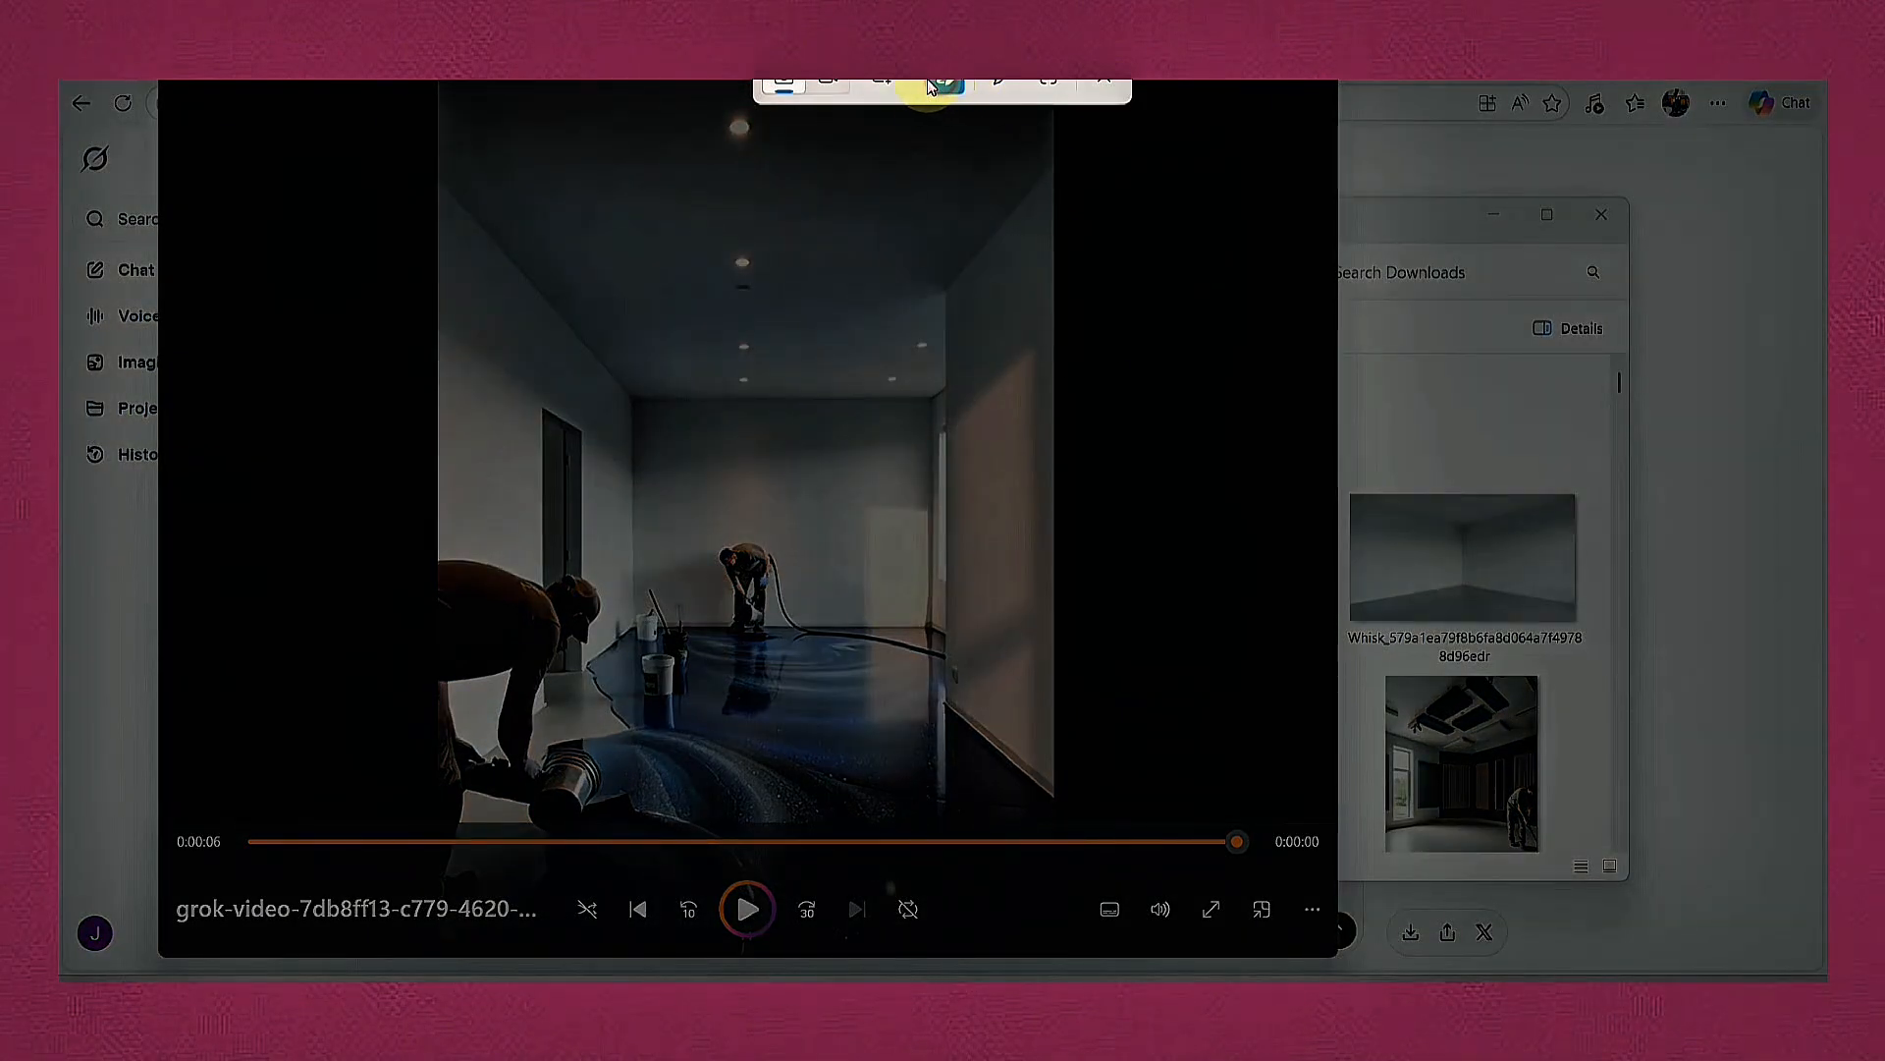
mouse_move(439, 81)
mouse_down()
mouse_move(1103, 610)
mouse_move(1047, 858)
mouse_move(1051, 840)
mouse_up()
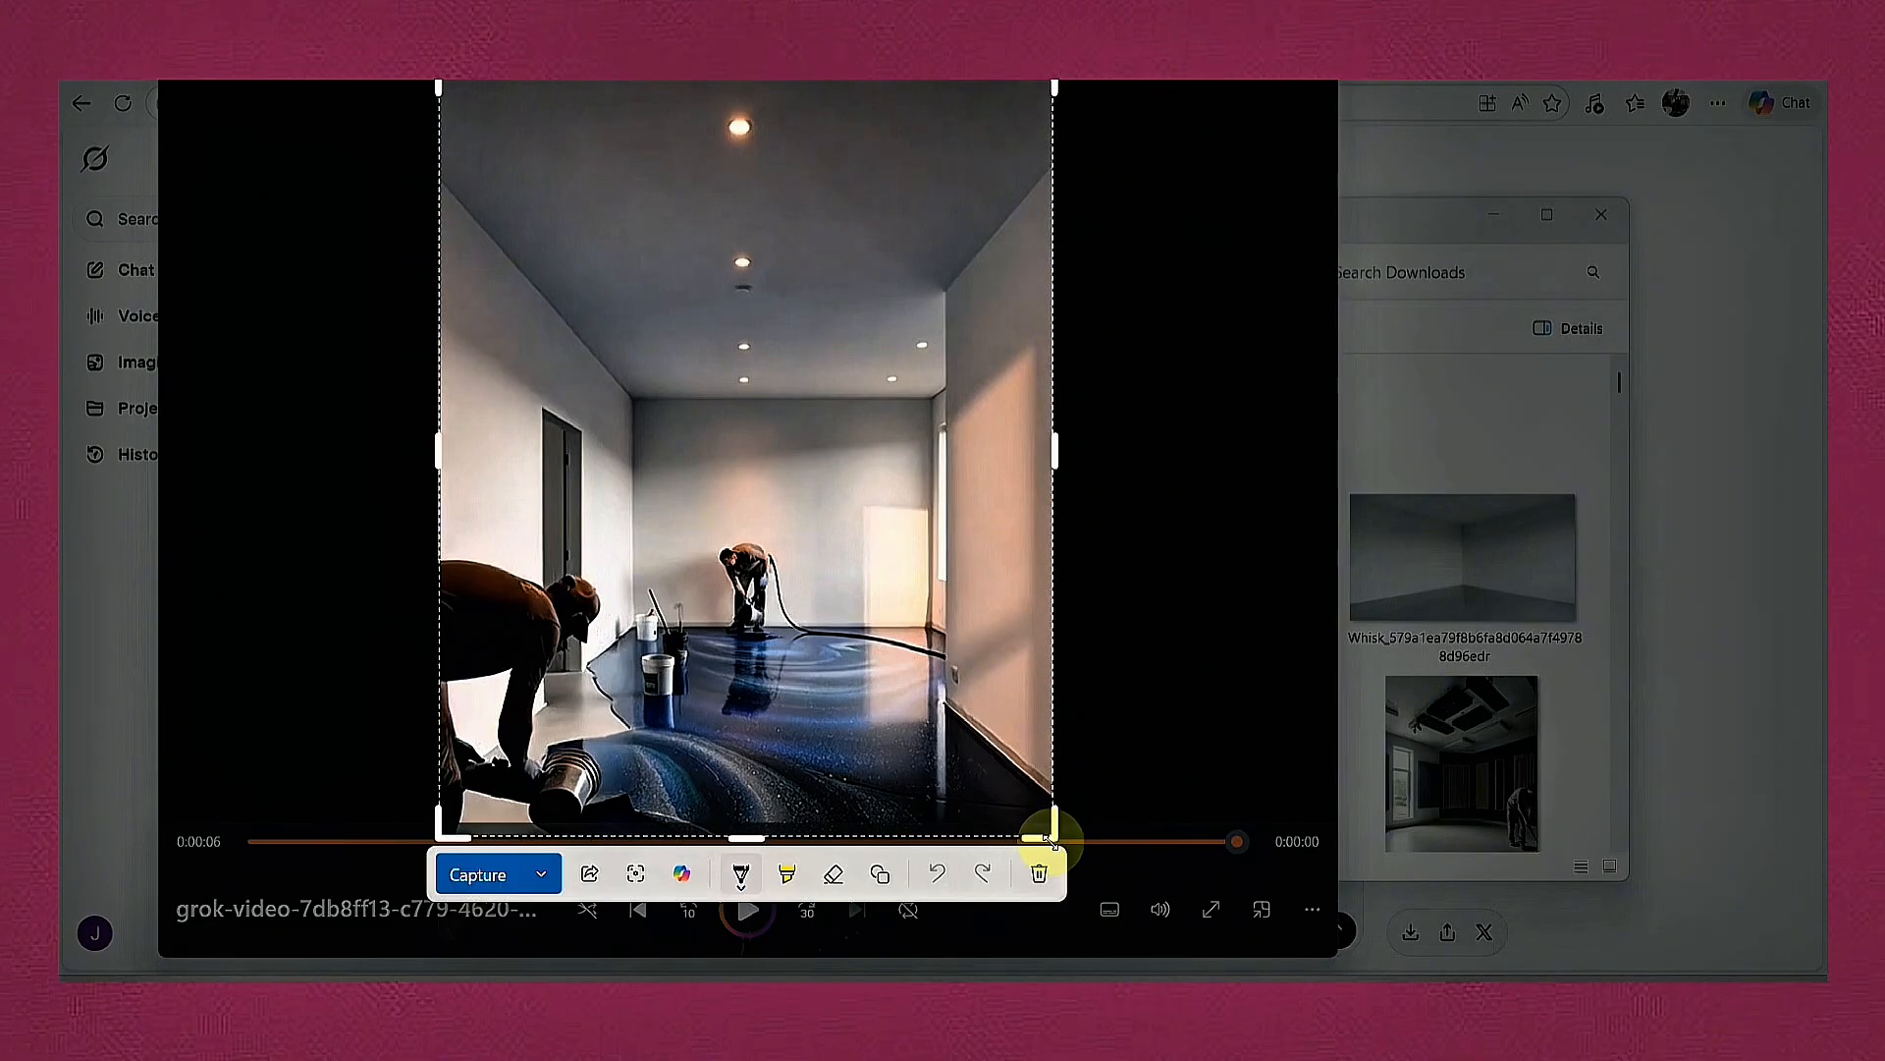
click(491, 870)
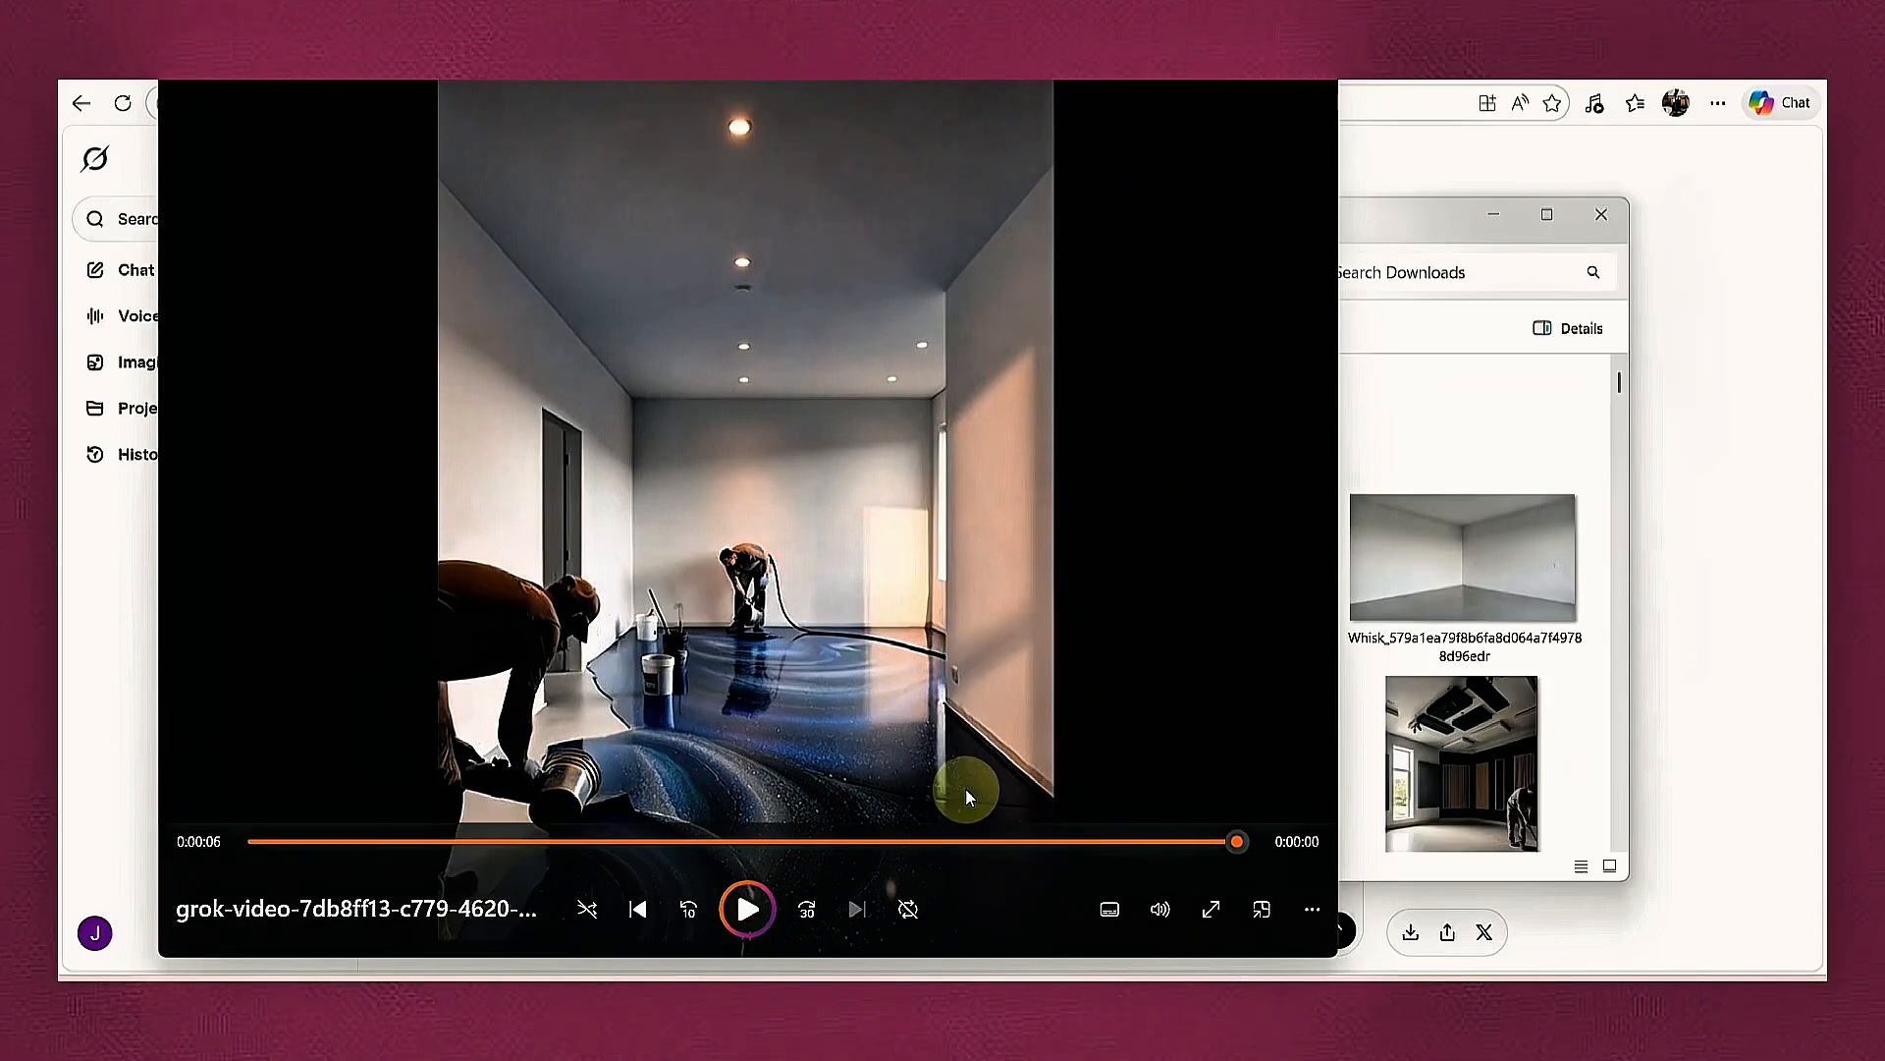
click(1231, 89)
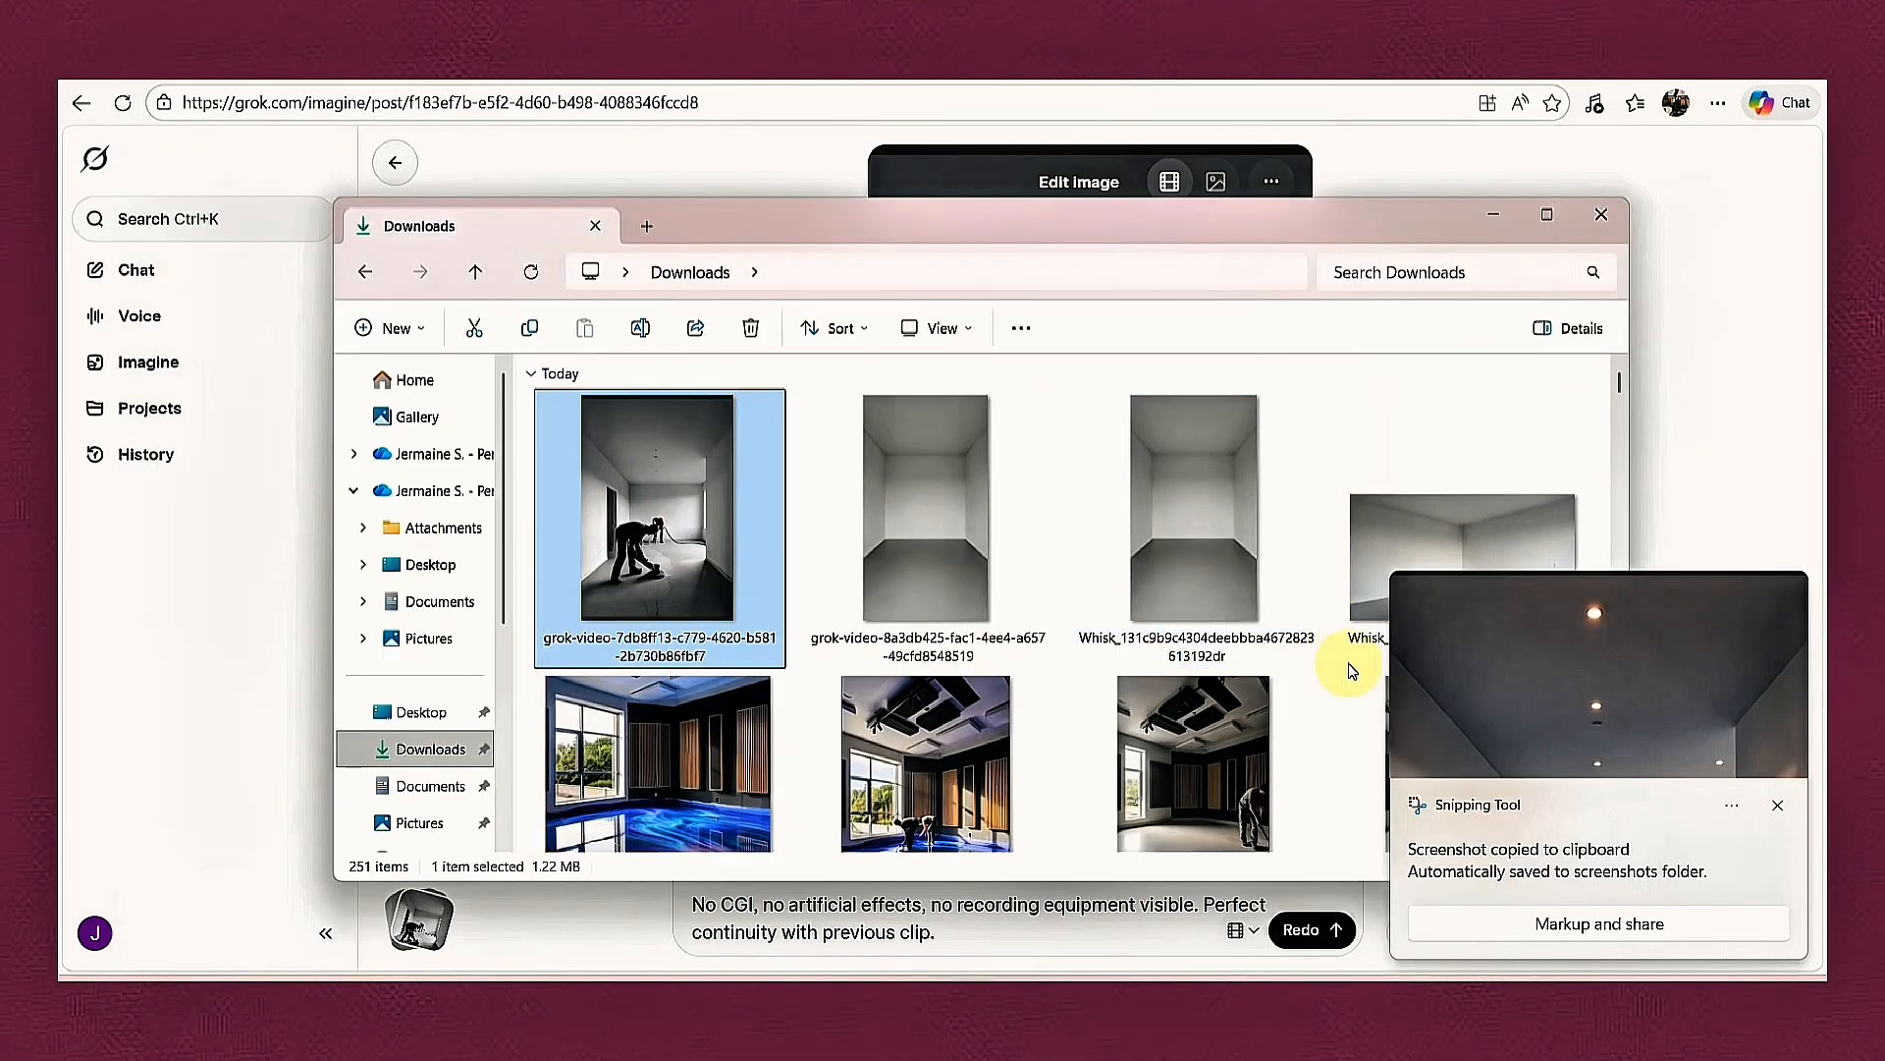
click(1502, 218)
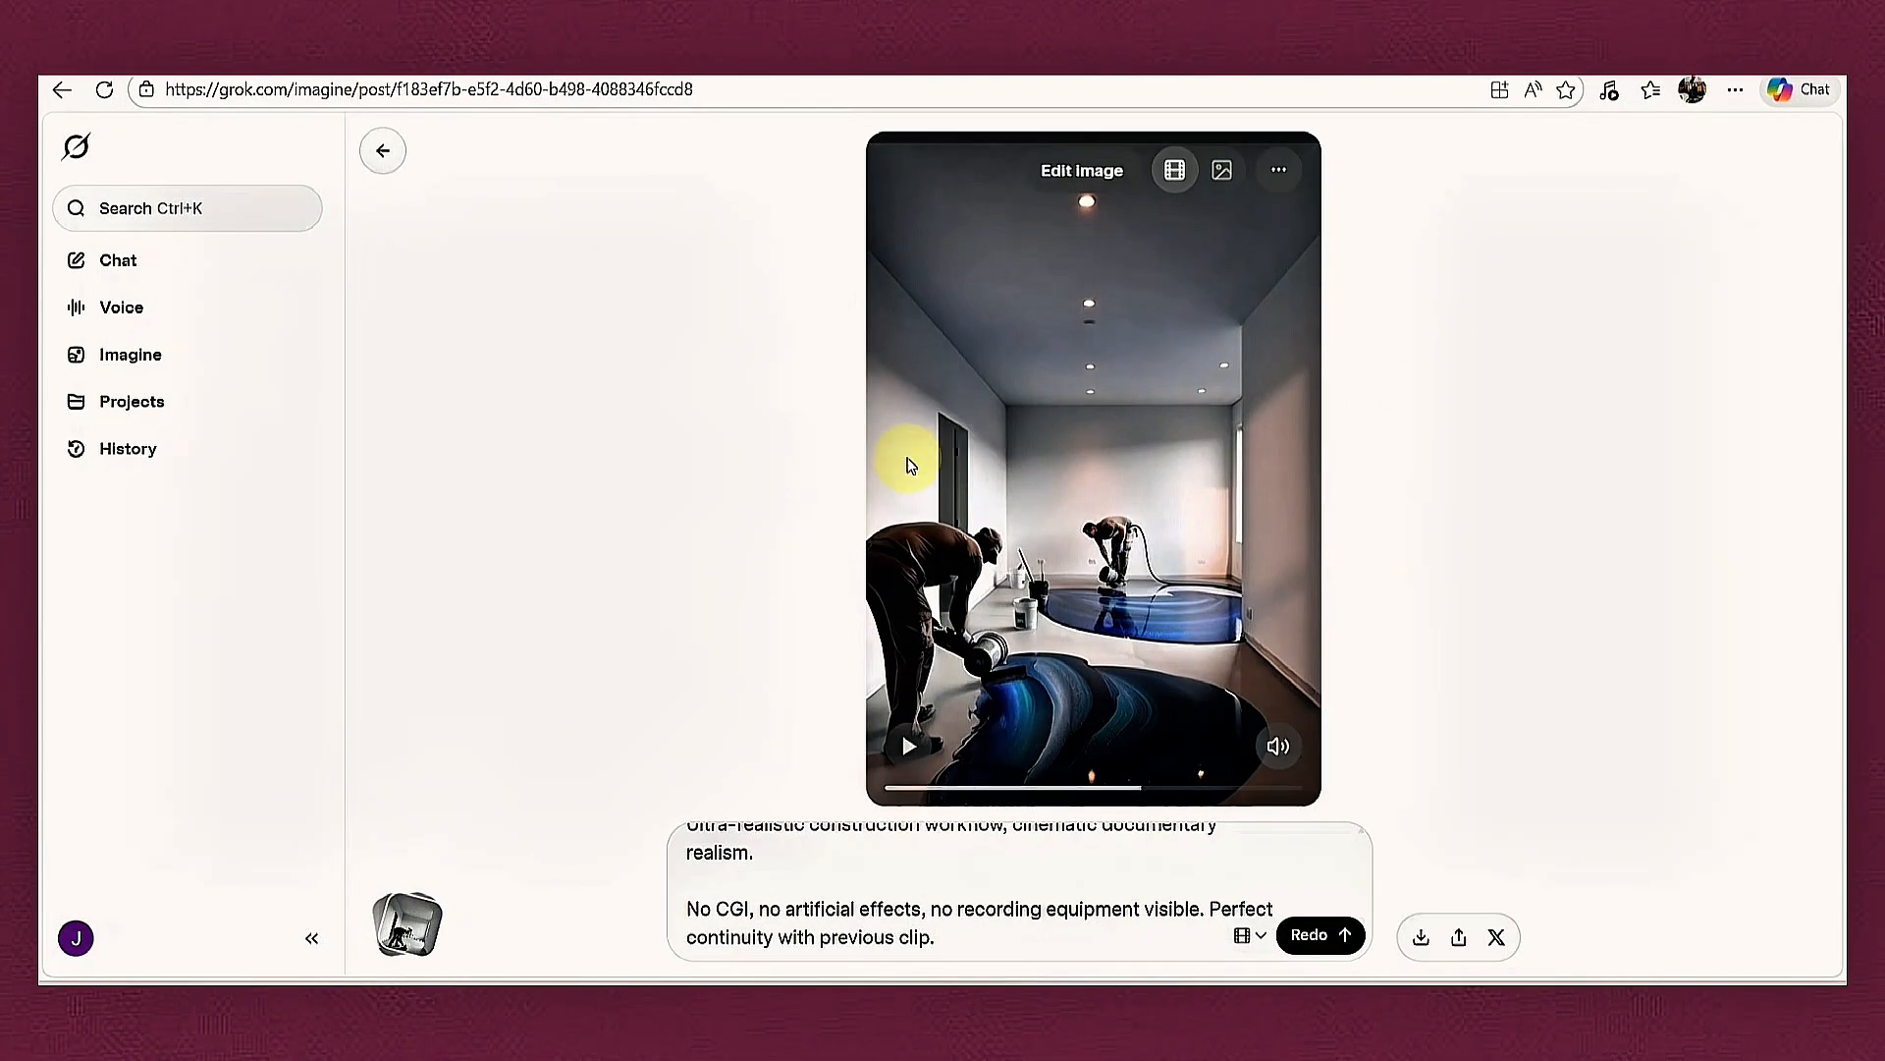
click(127, 350)
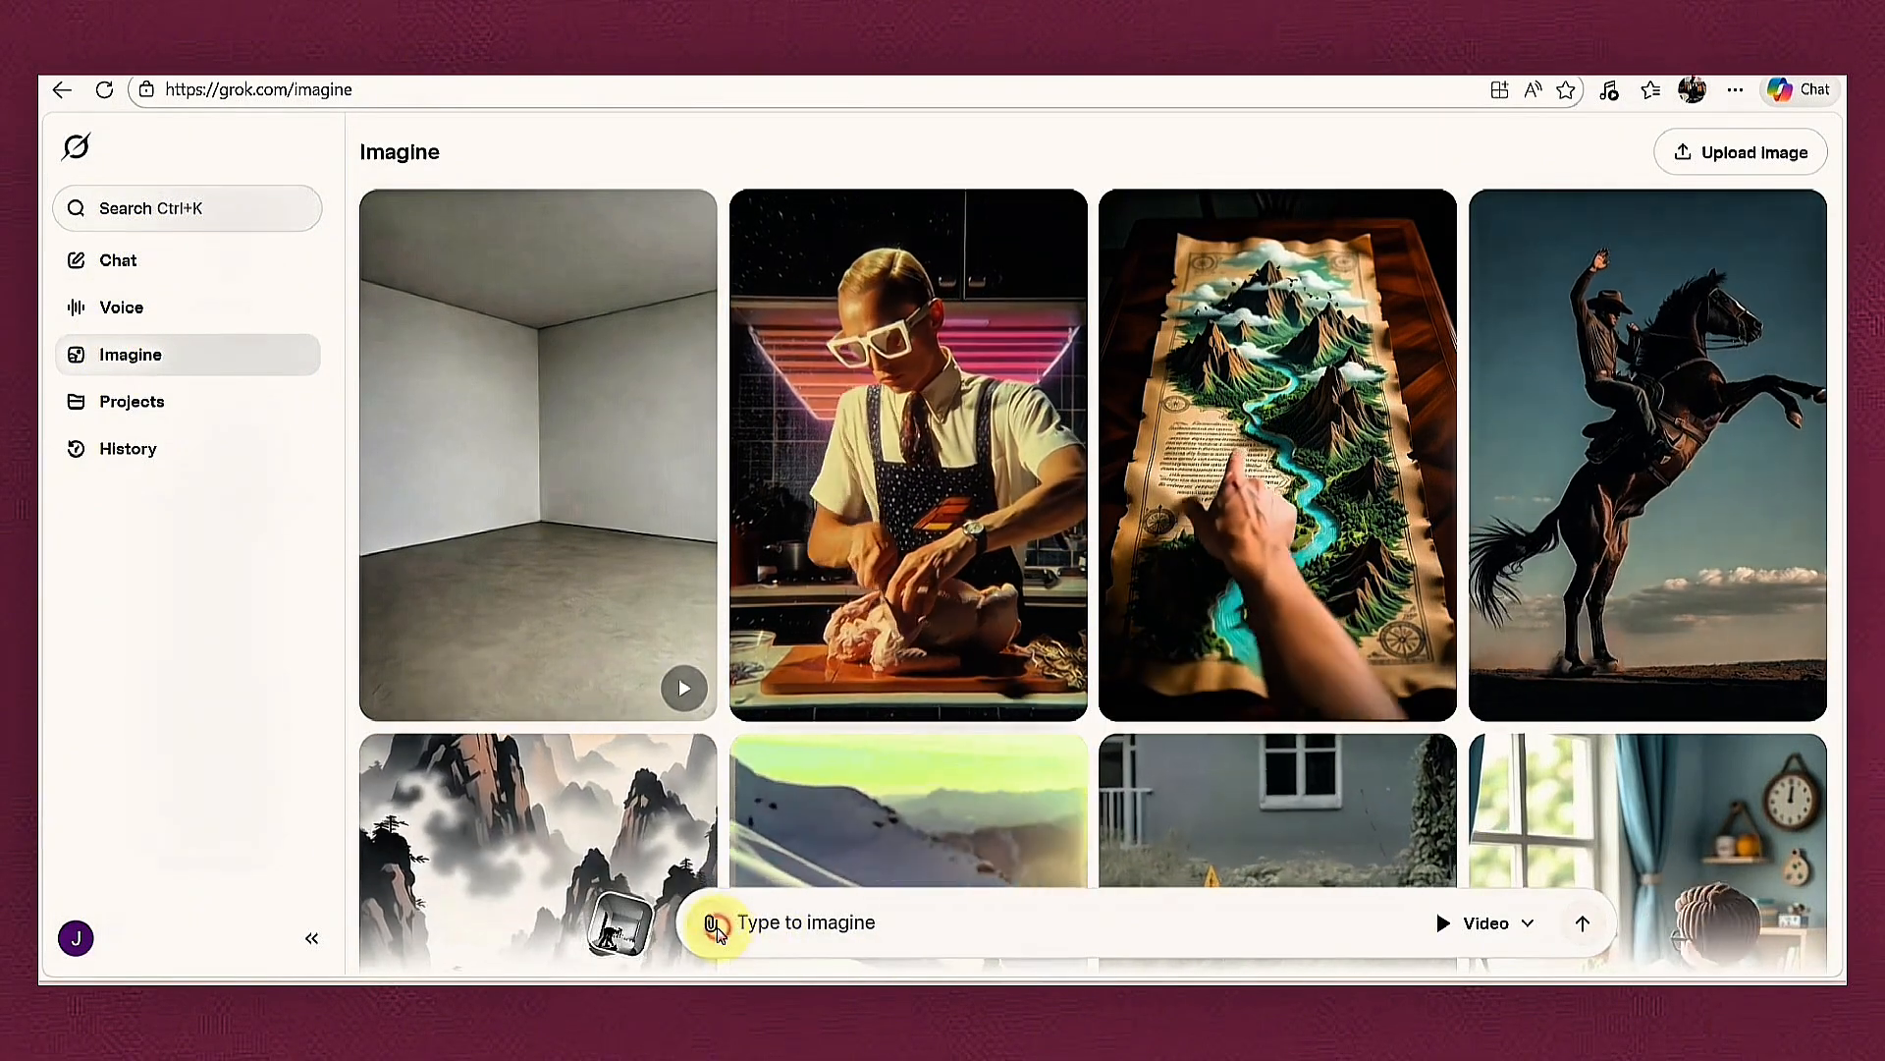
click(710, 922)
click(783, 674)
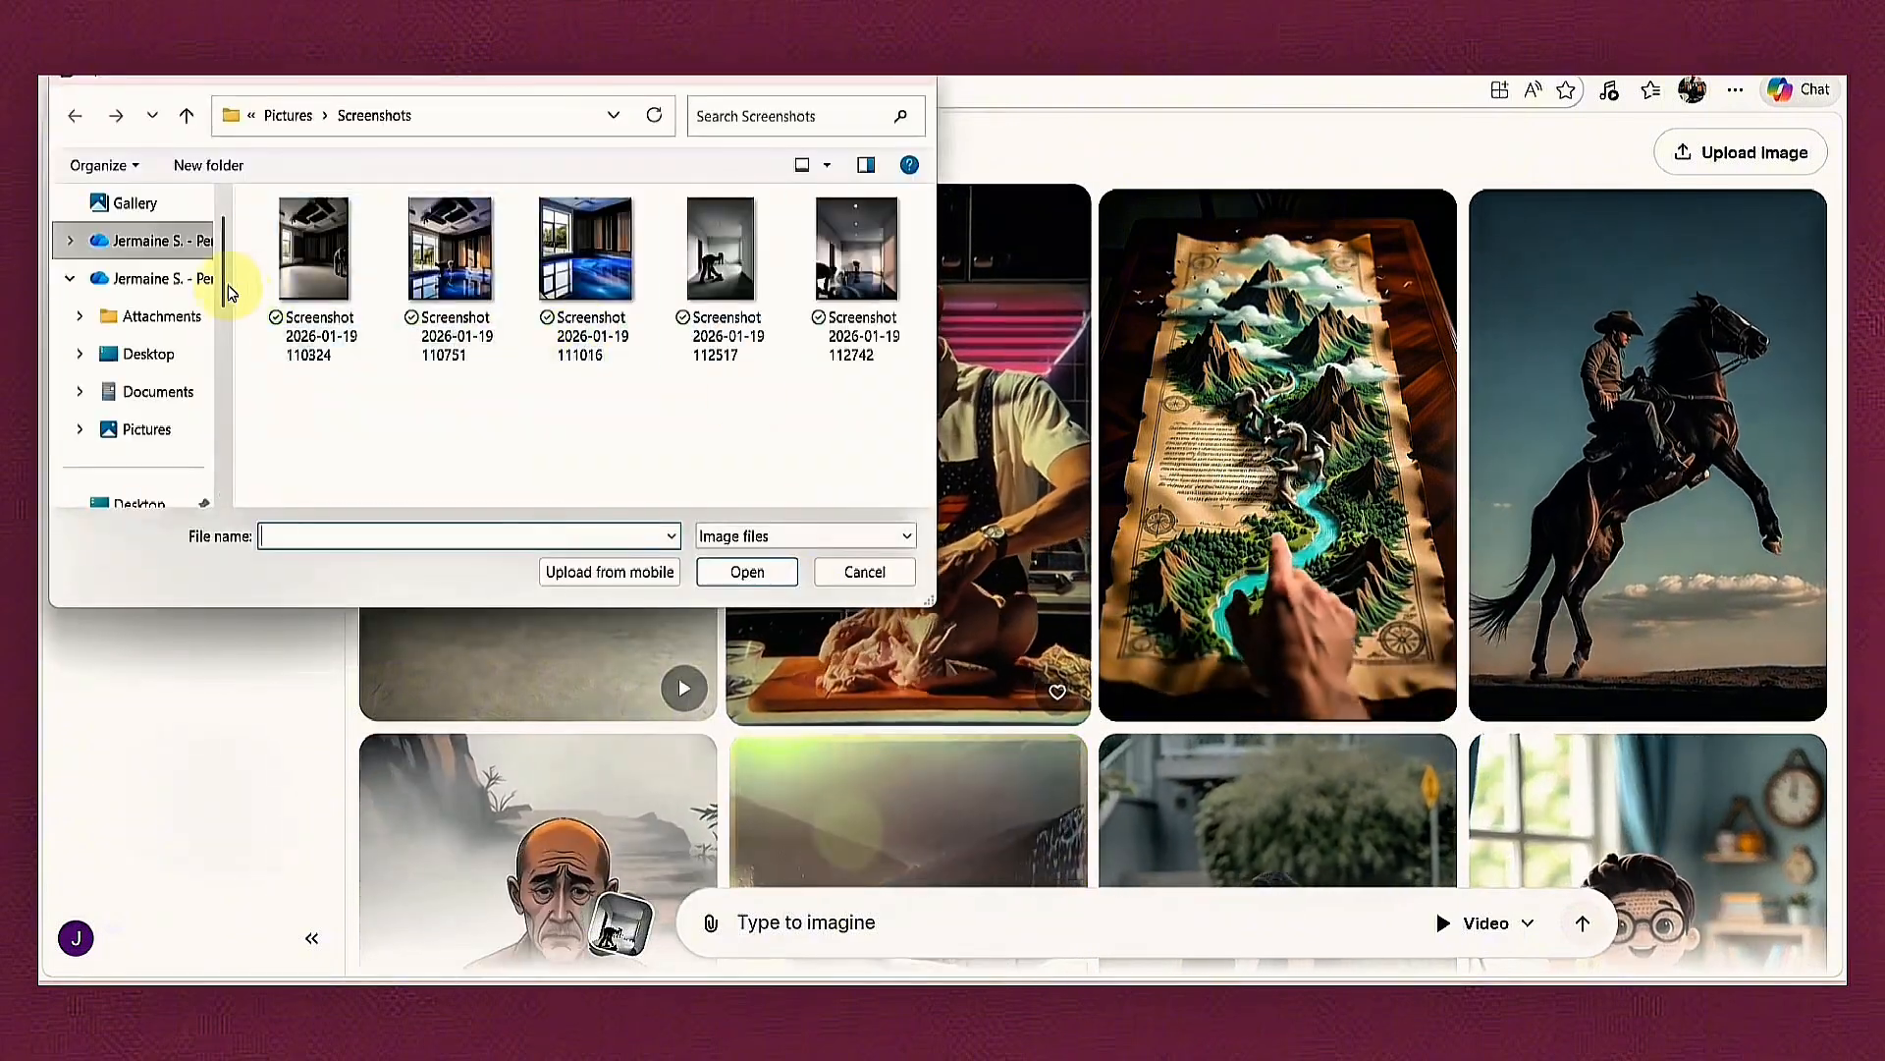
click(856, 270)
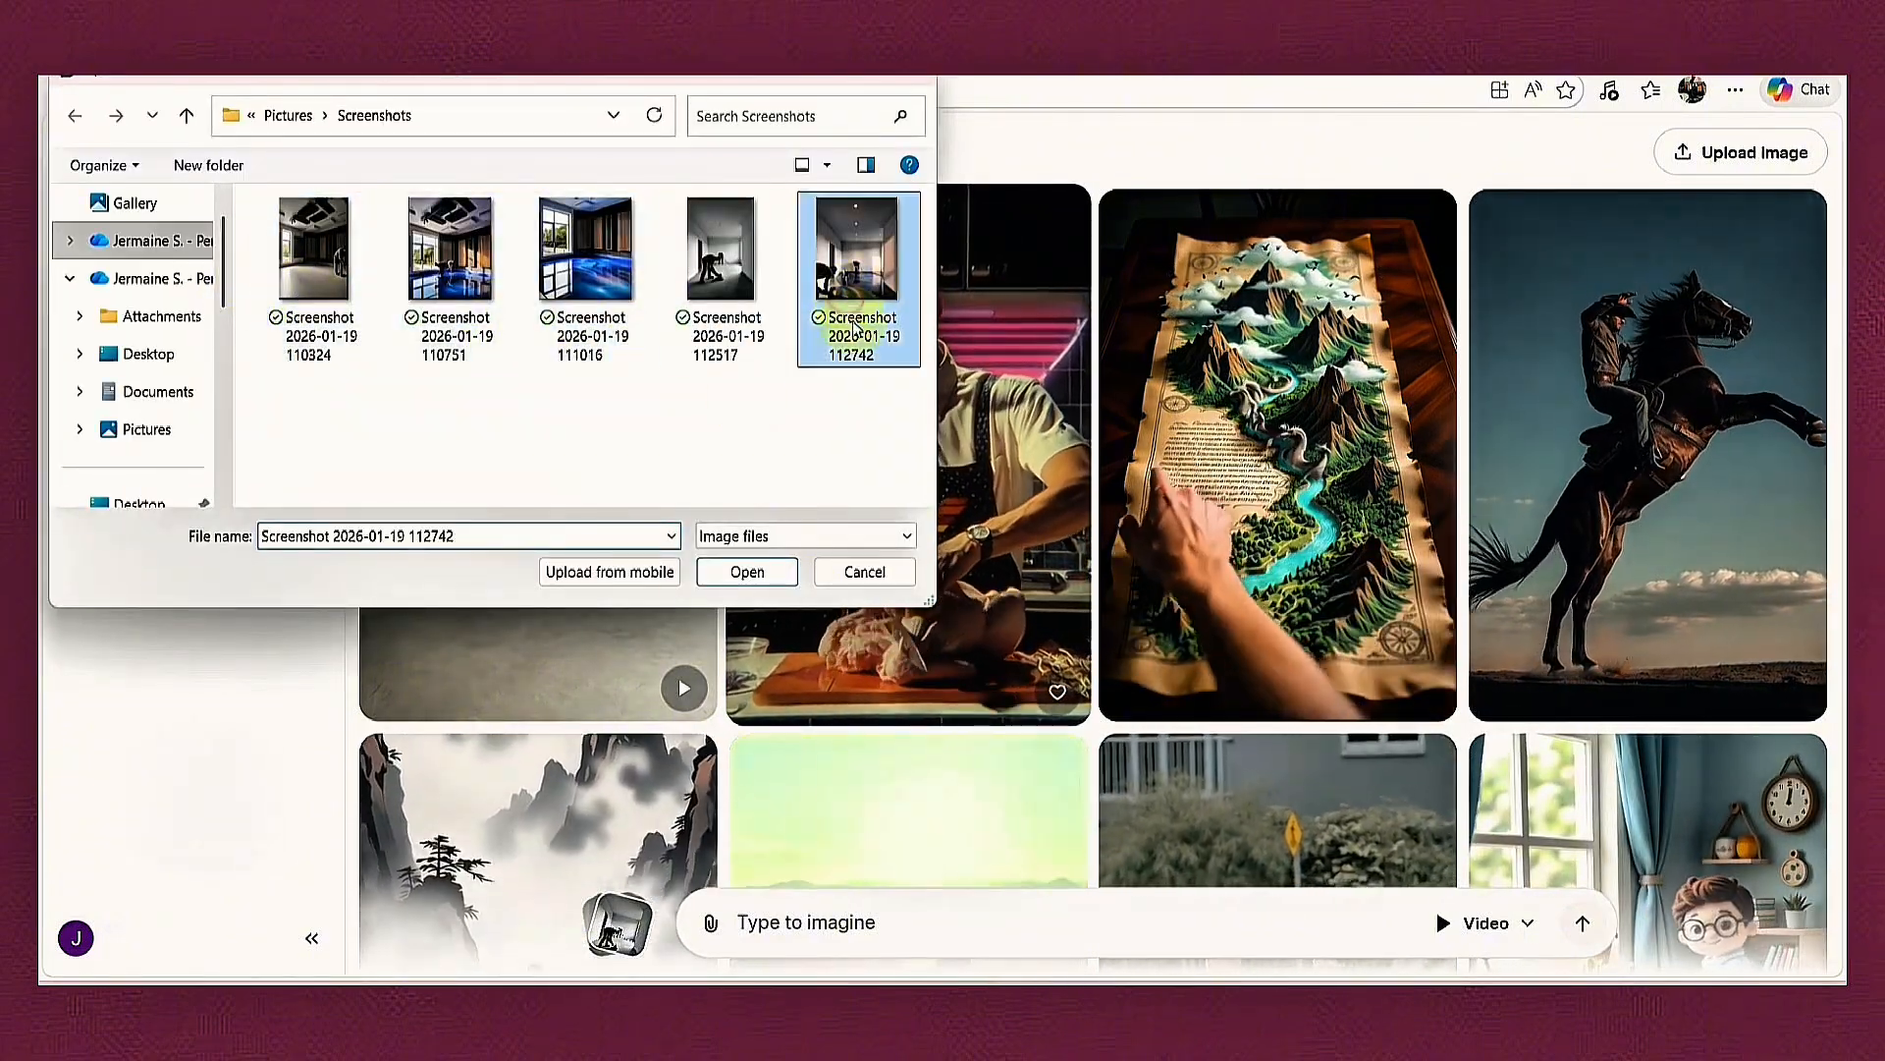
click(726, 578)
Switch to ChatGPT and copy the full Prompt 3 text on completing the epoxy application.
key(alt+Tab)
scroll(797, 459, down, 5)
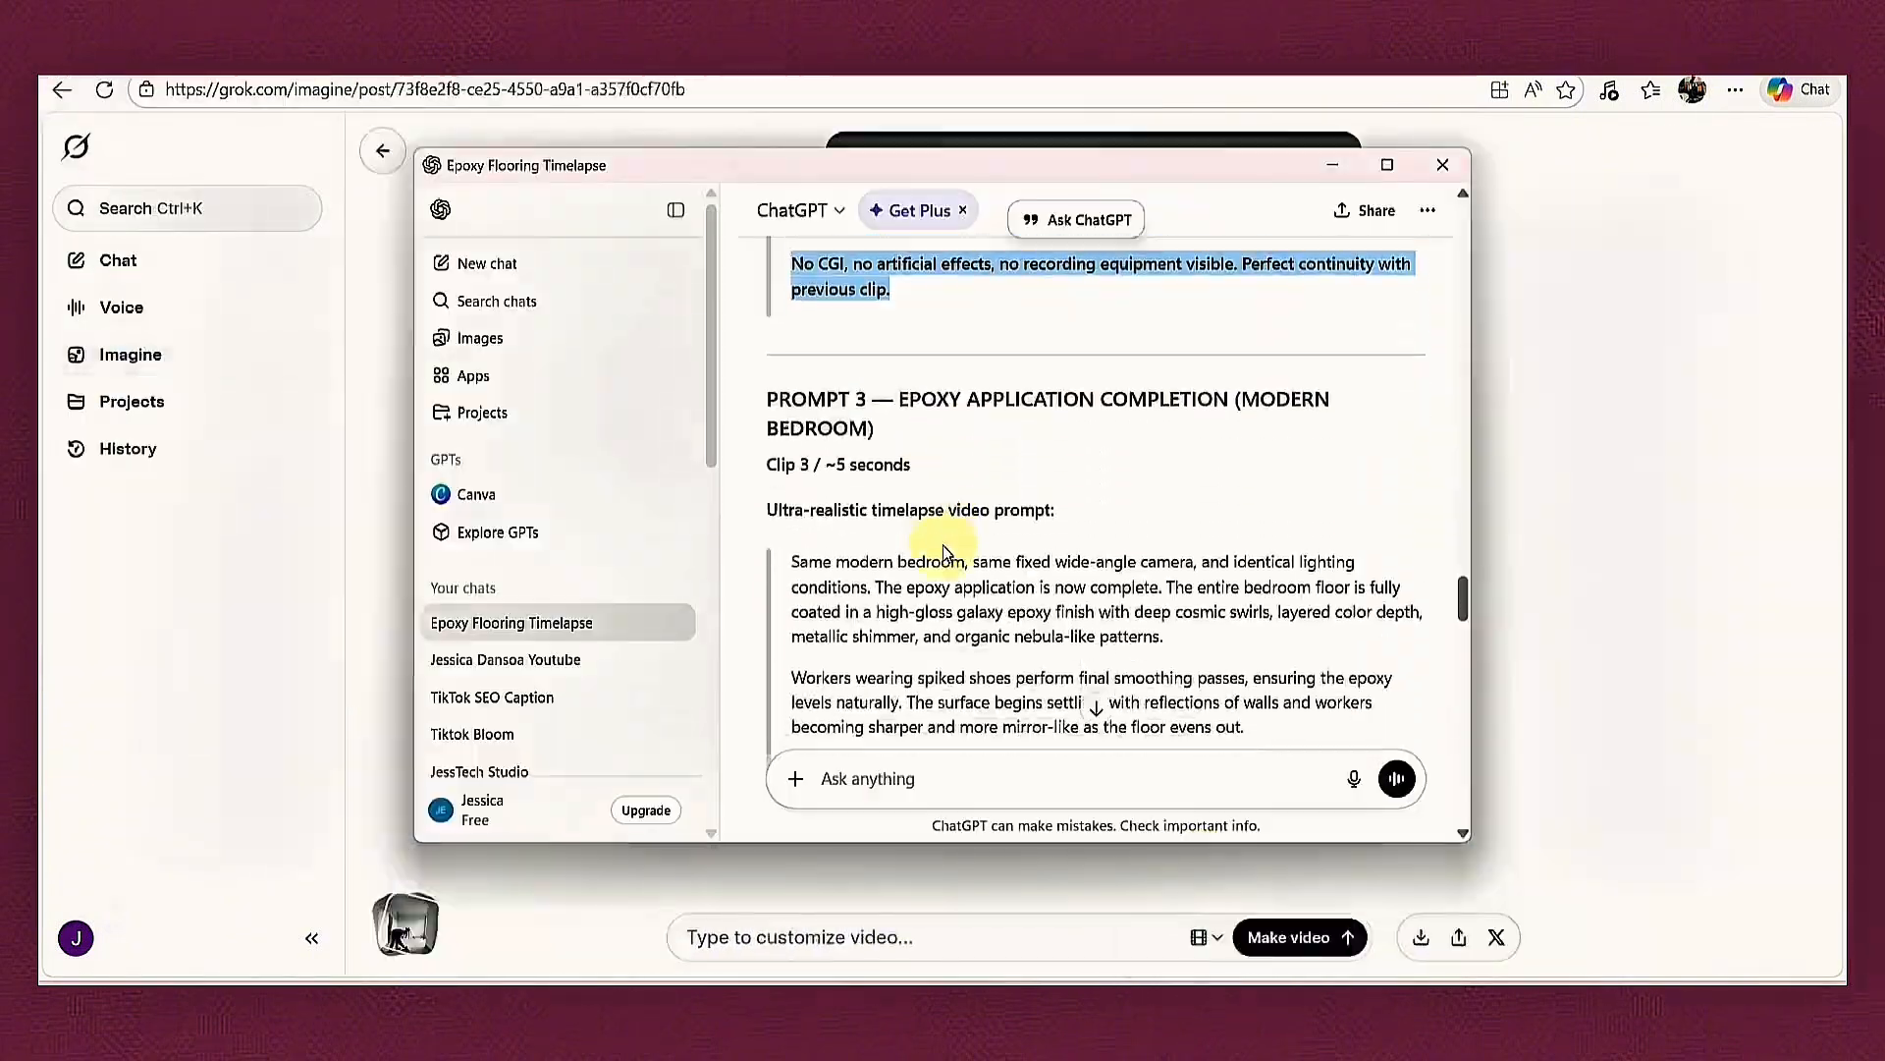
drag(797, 459, 1081, 647)
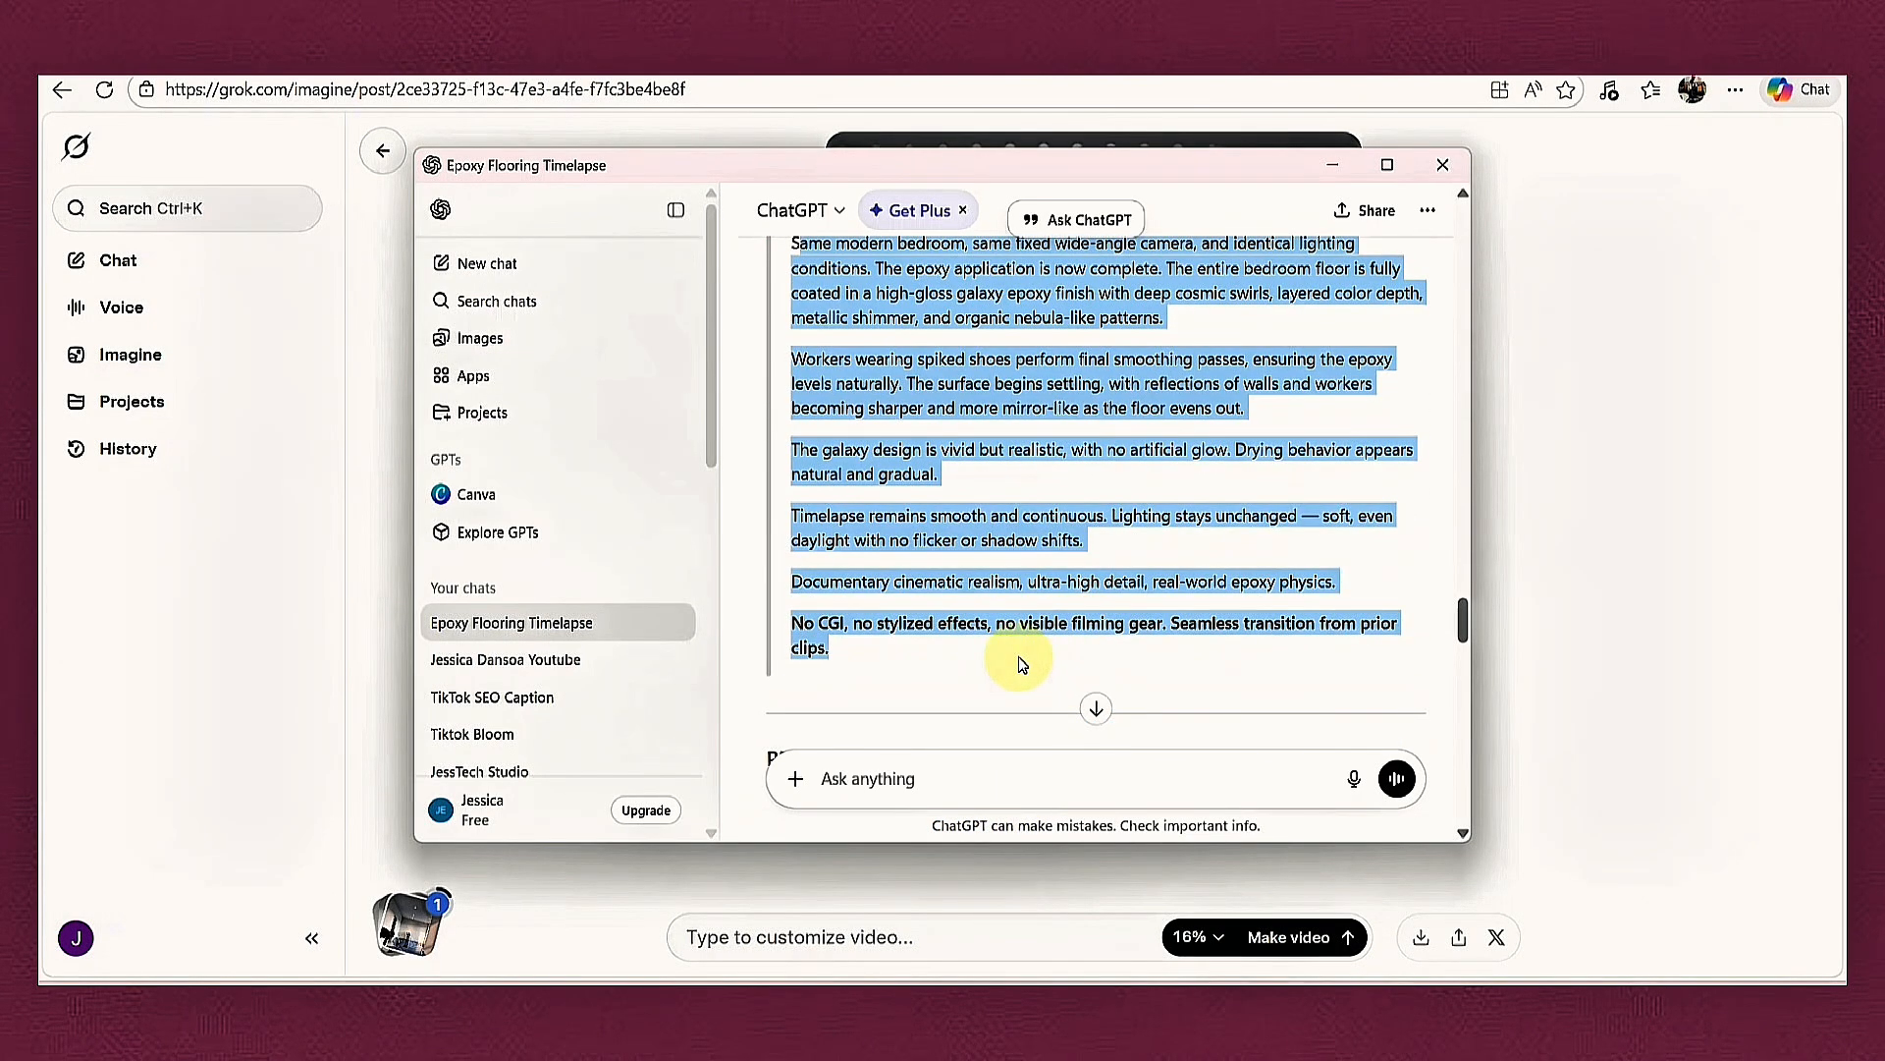
Fill Grok's video customization prompt with the copied Prompt 3 text, generate the third clip and download it.
click(912, 954)
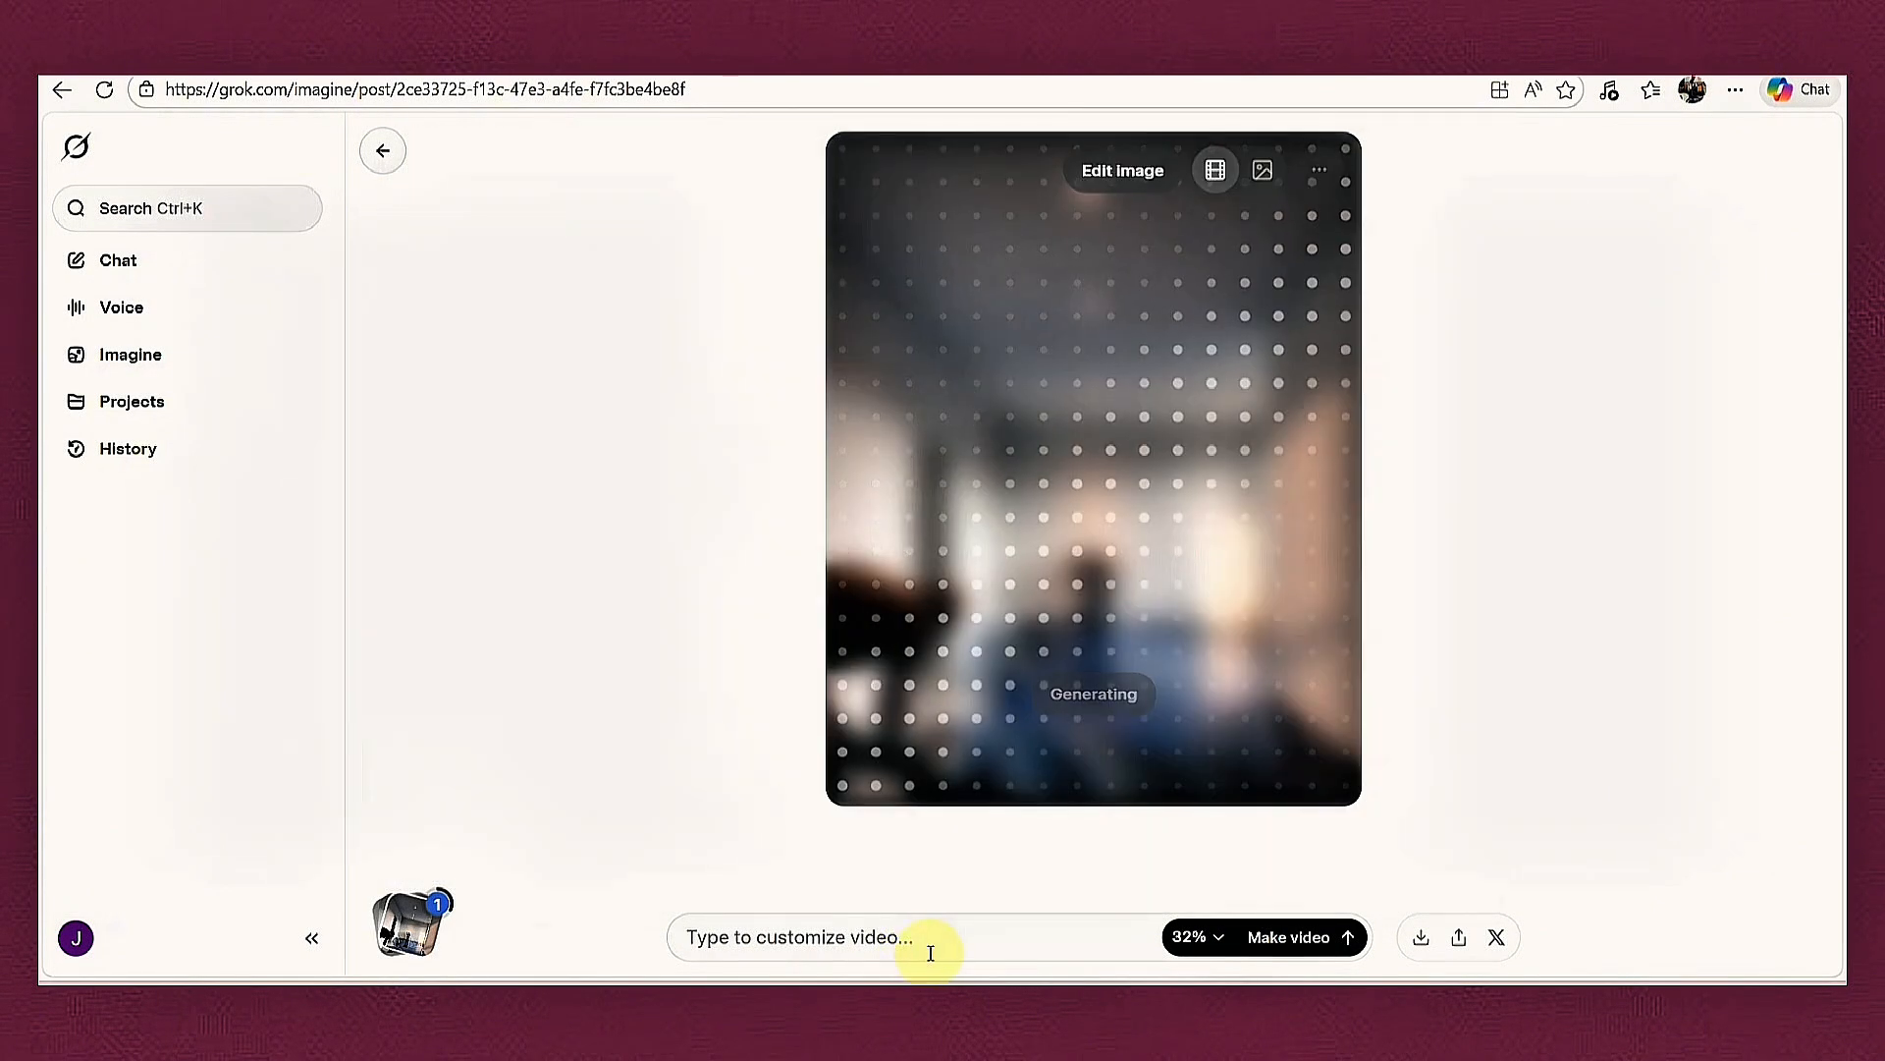
key(ctrl+v)
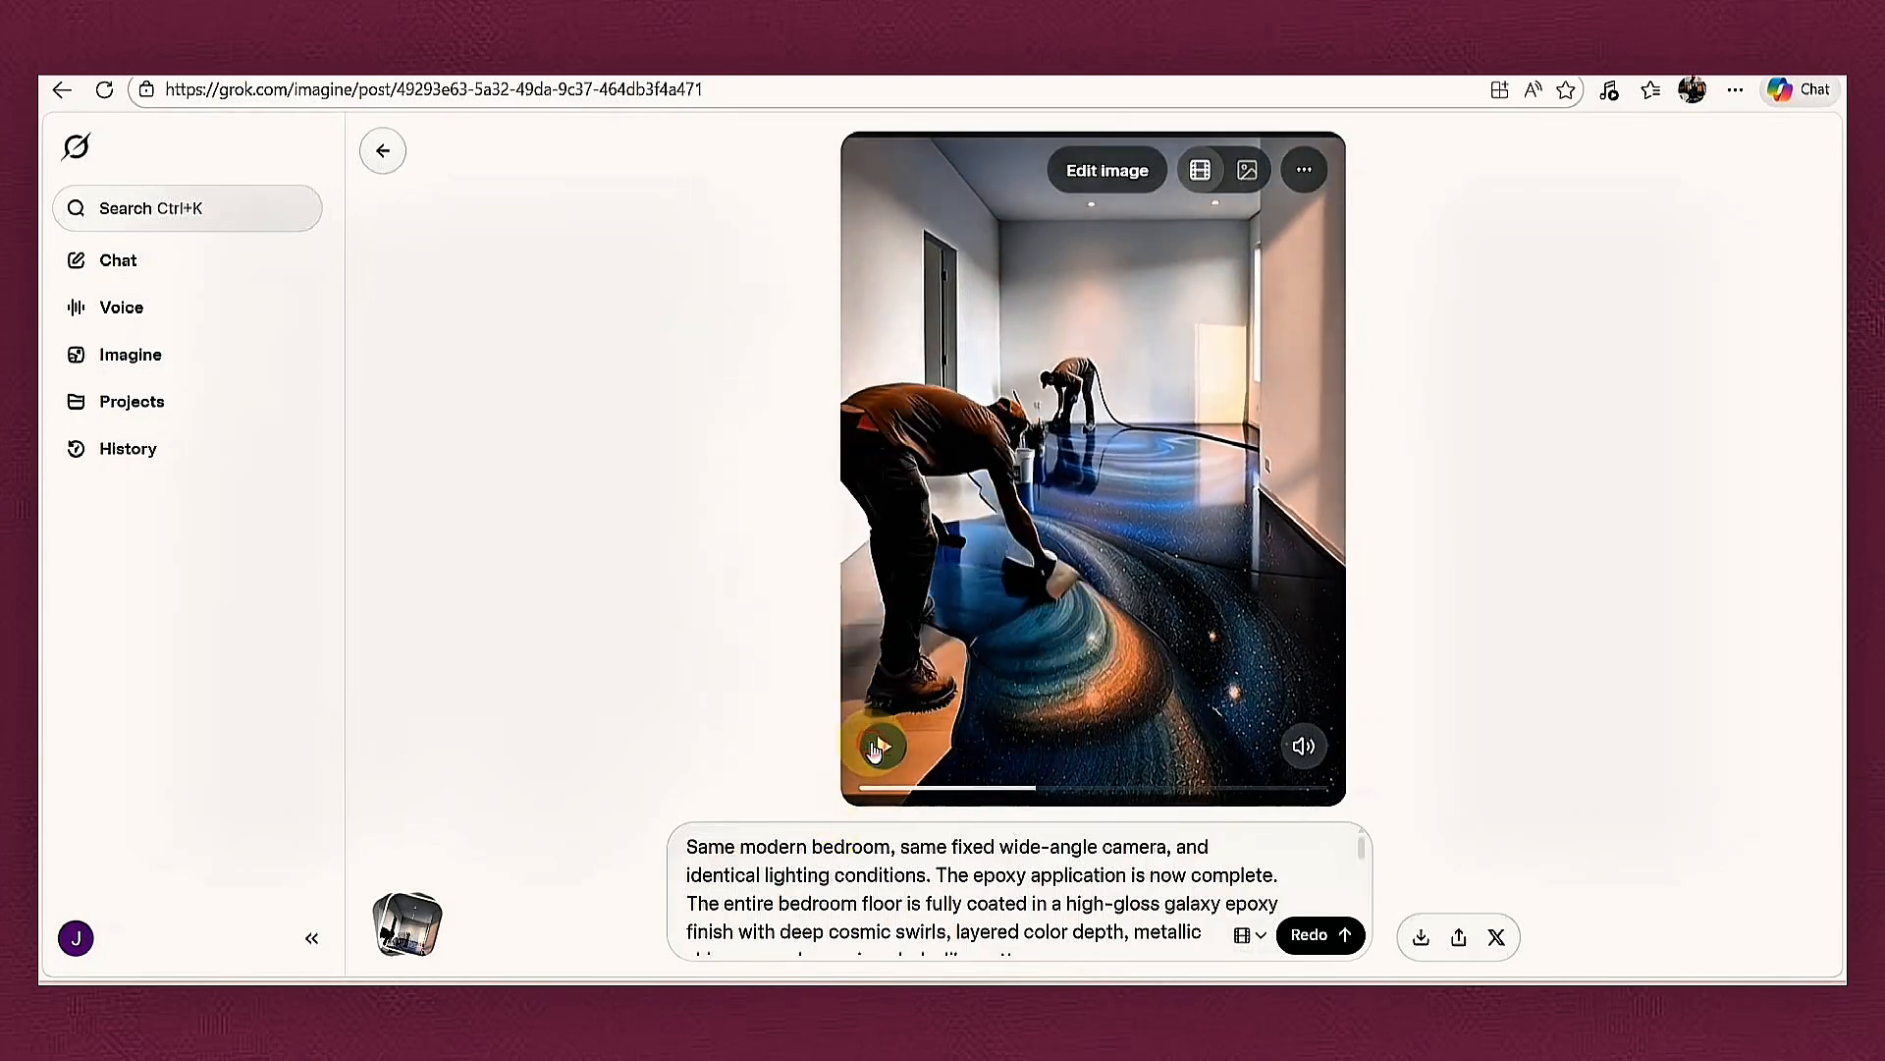
click(1438, 943)
click(1738, 429)
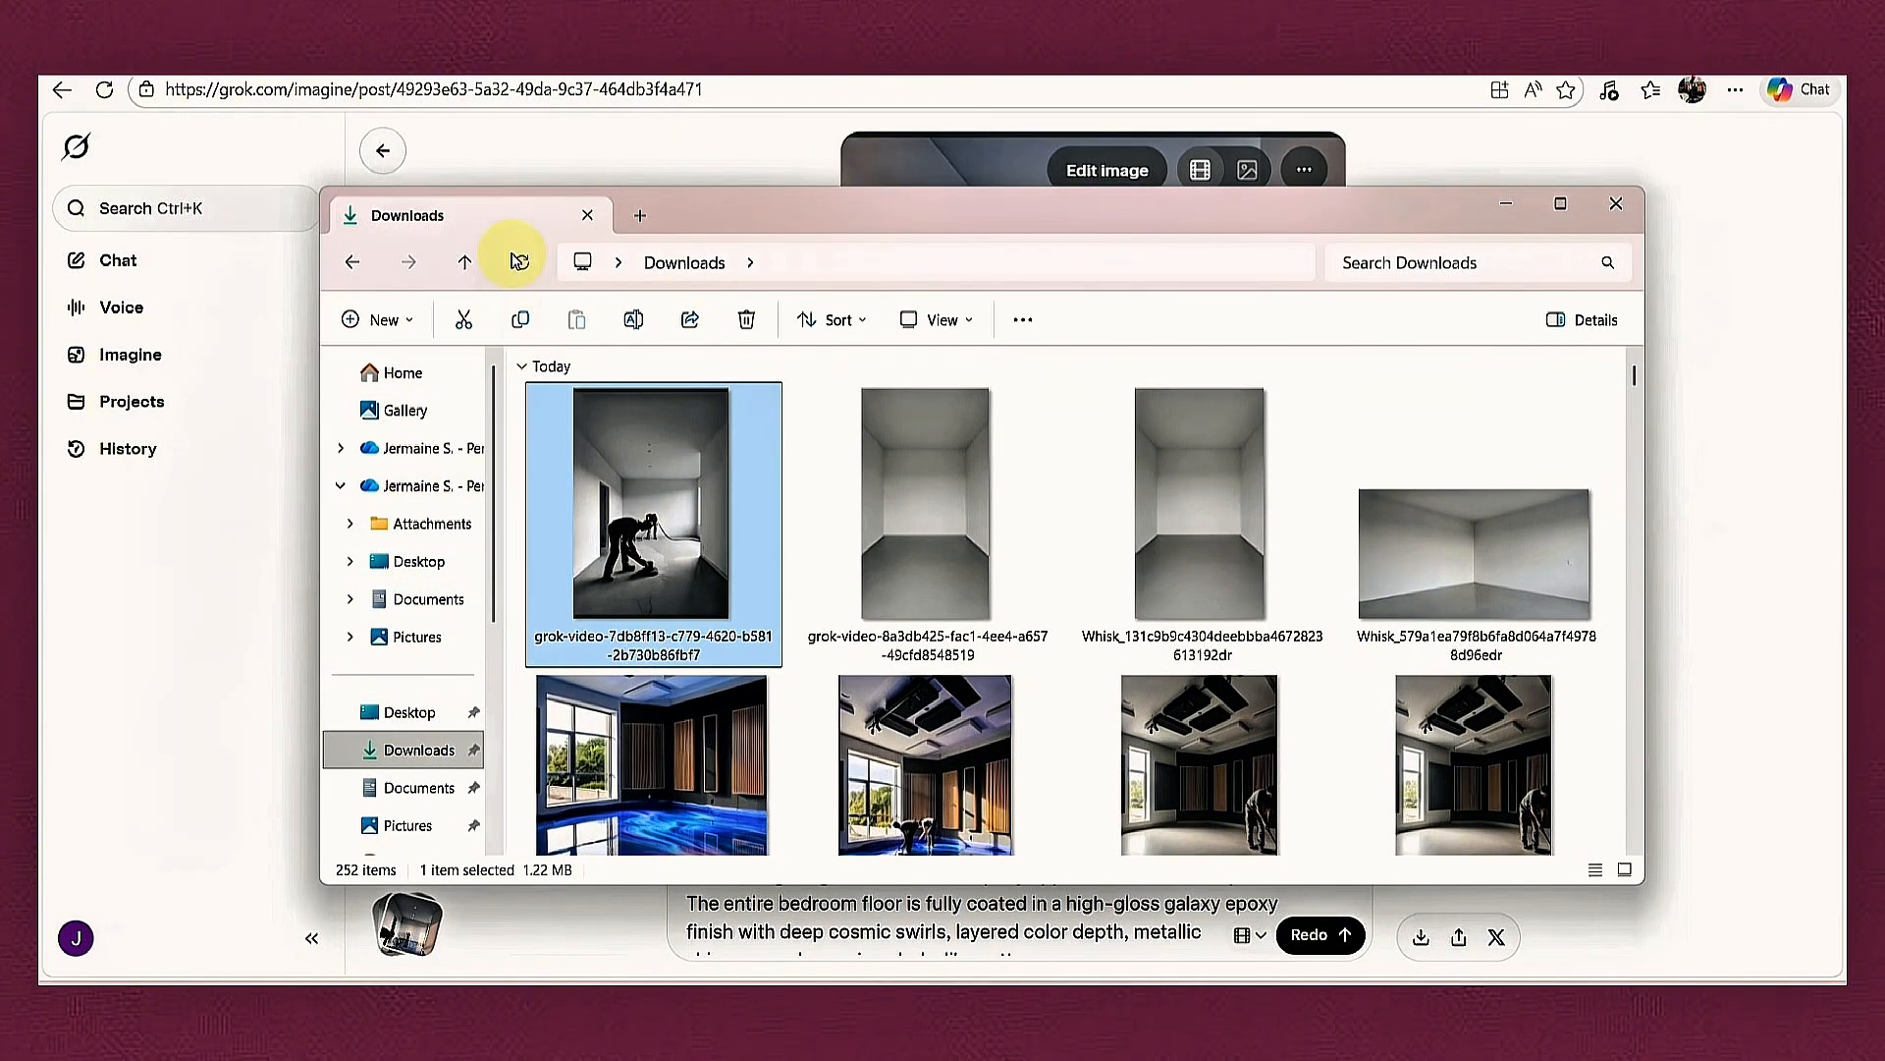
Refresh the Downloads folder in File Explorer, open the newest Grok clip and move playback to its final frame.
click(523, 263)
click(666, 577)
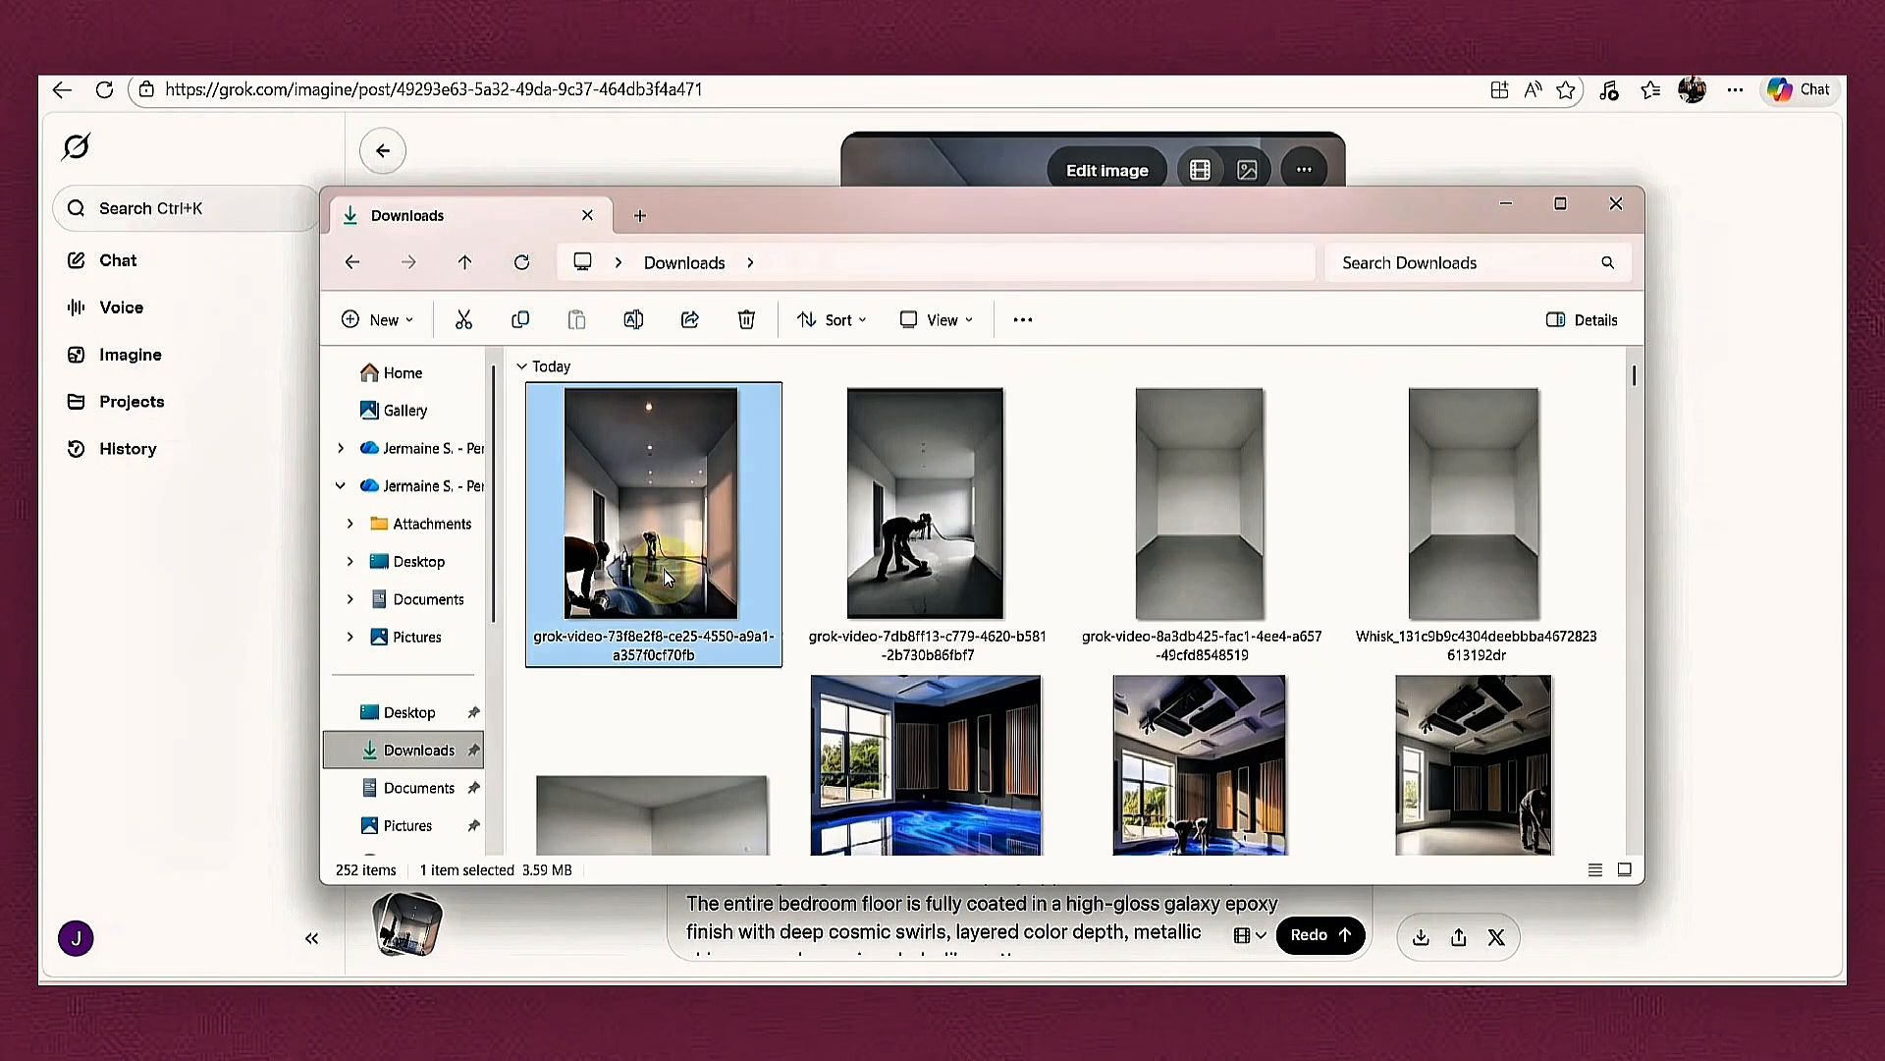
double_click(653, 514)
drag(325, 842, 1394, 846)
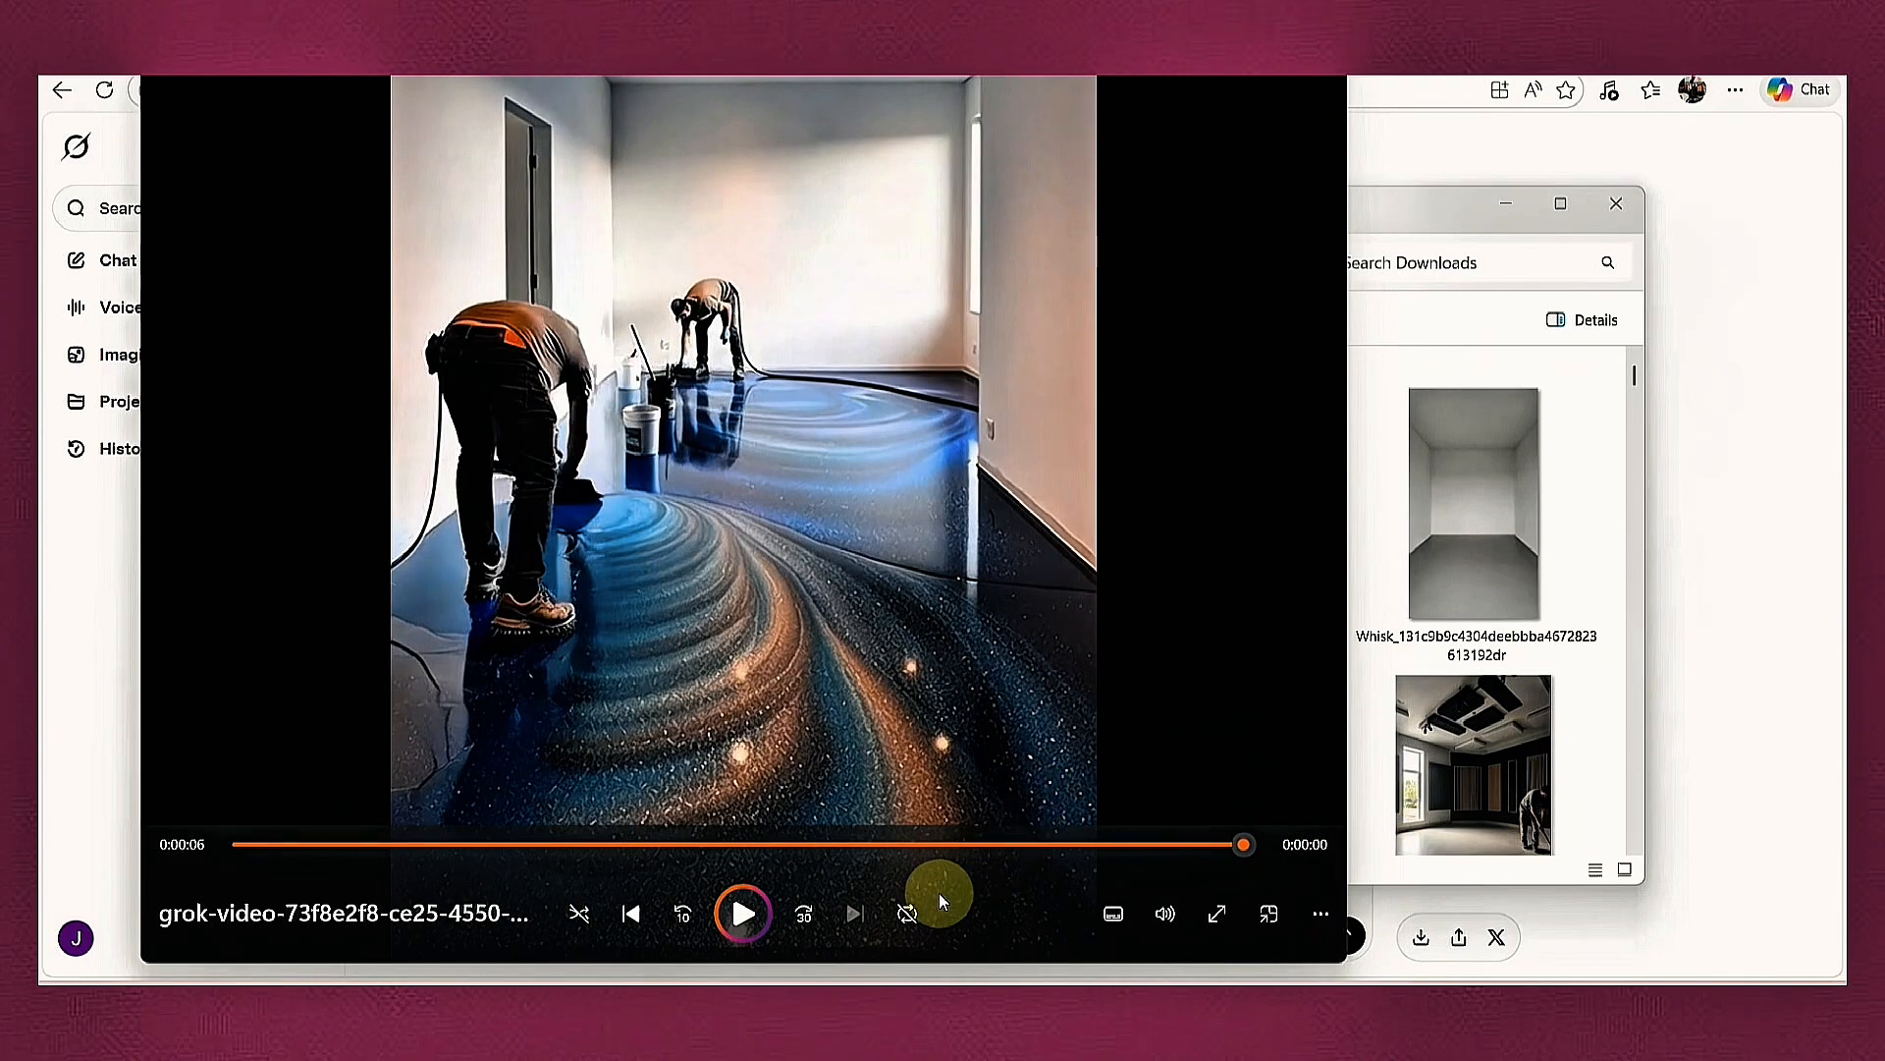
click(904, 914)
click(908, 915)
click(1217, 914)
click(1672, 944)
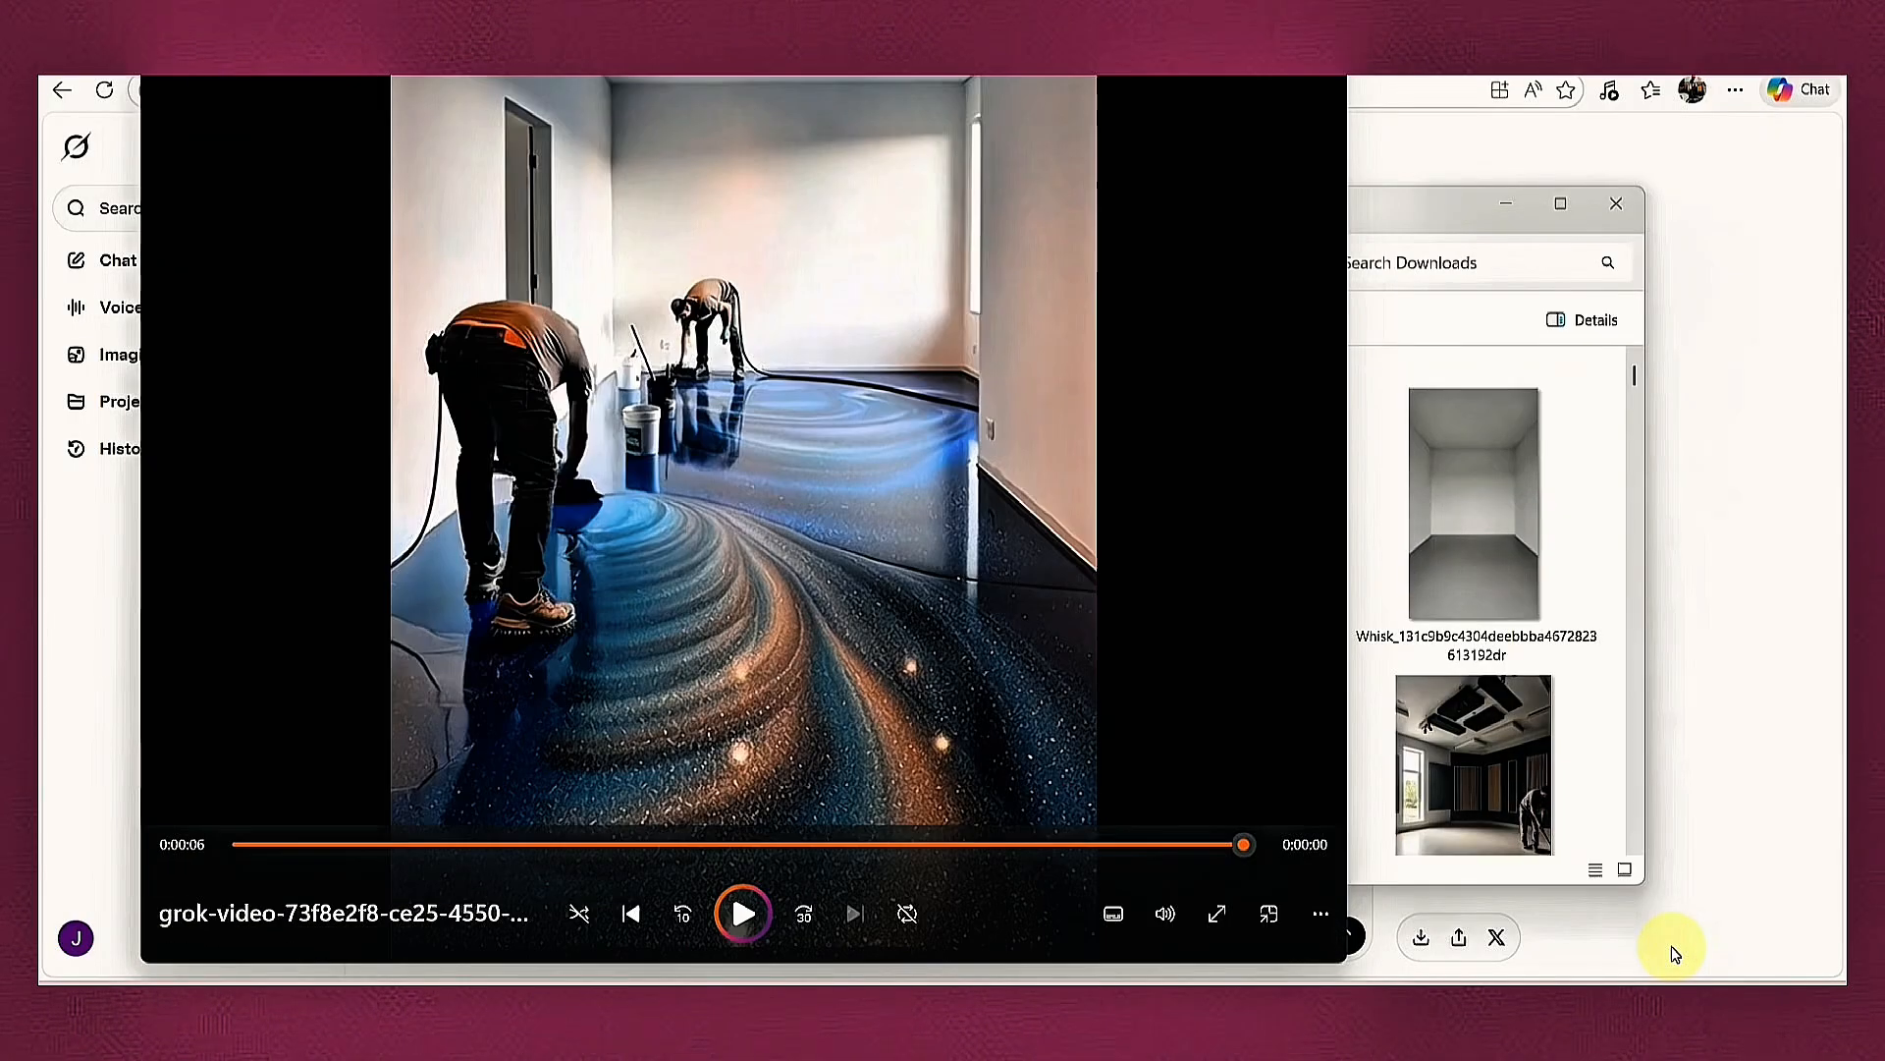
click(1320, 916)
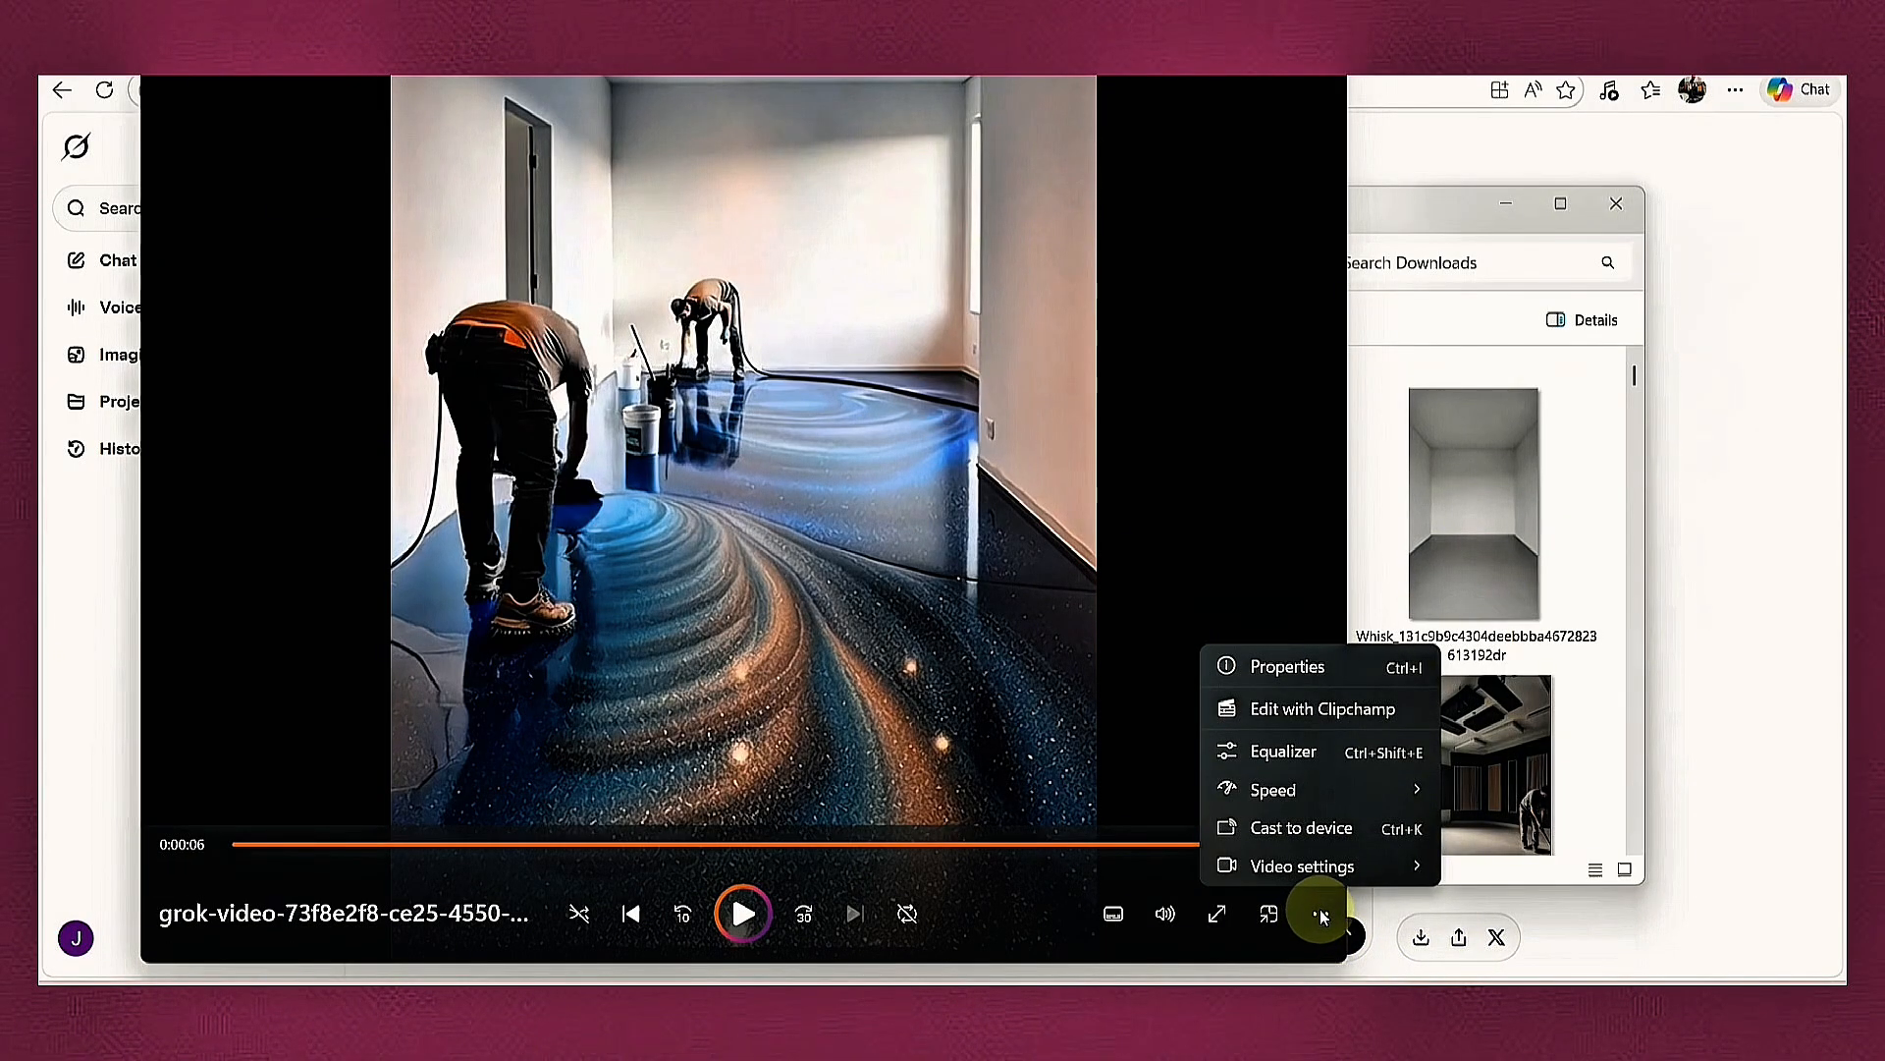
click(1298, 467)
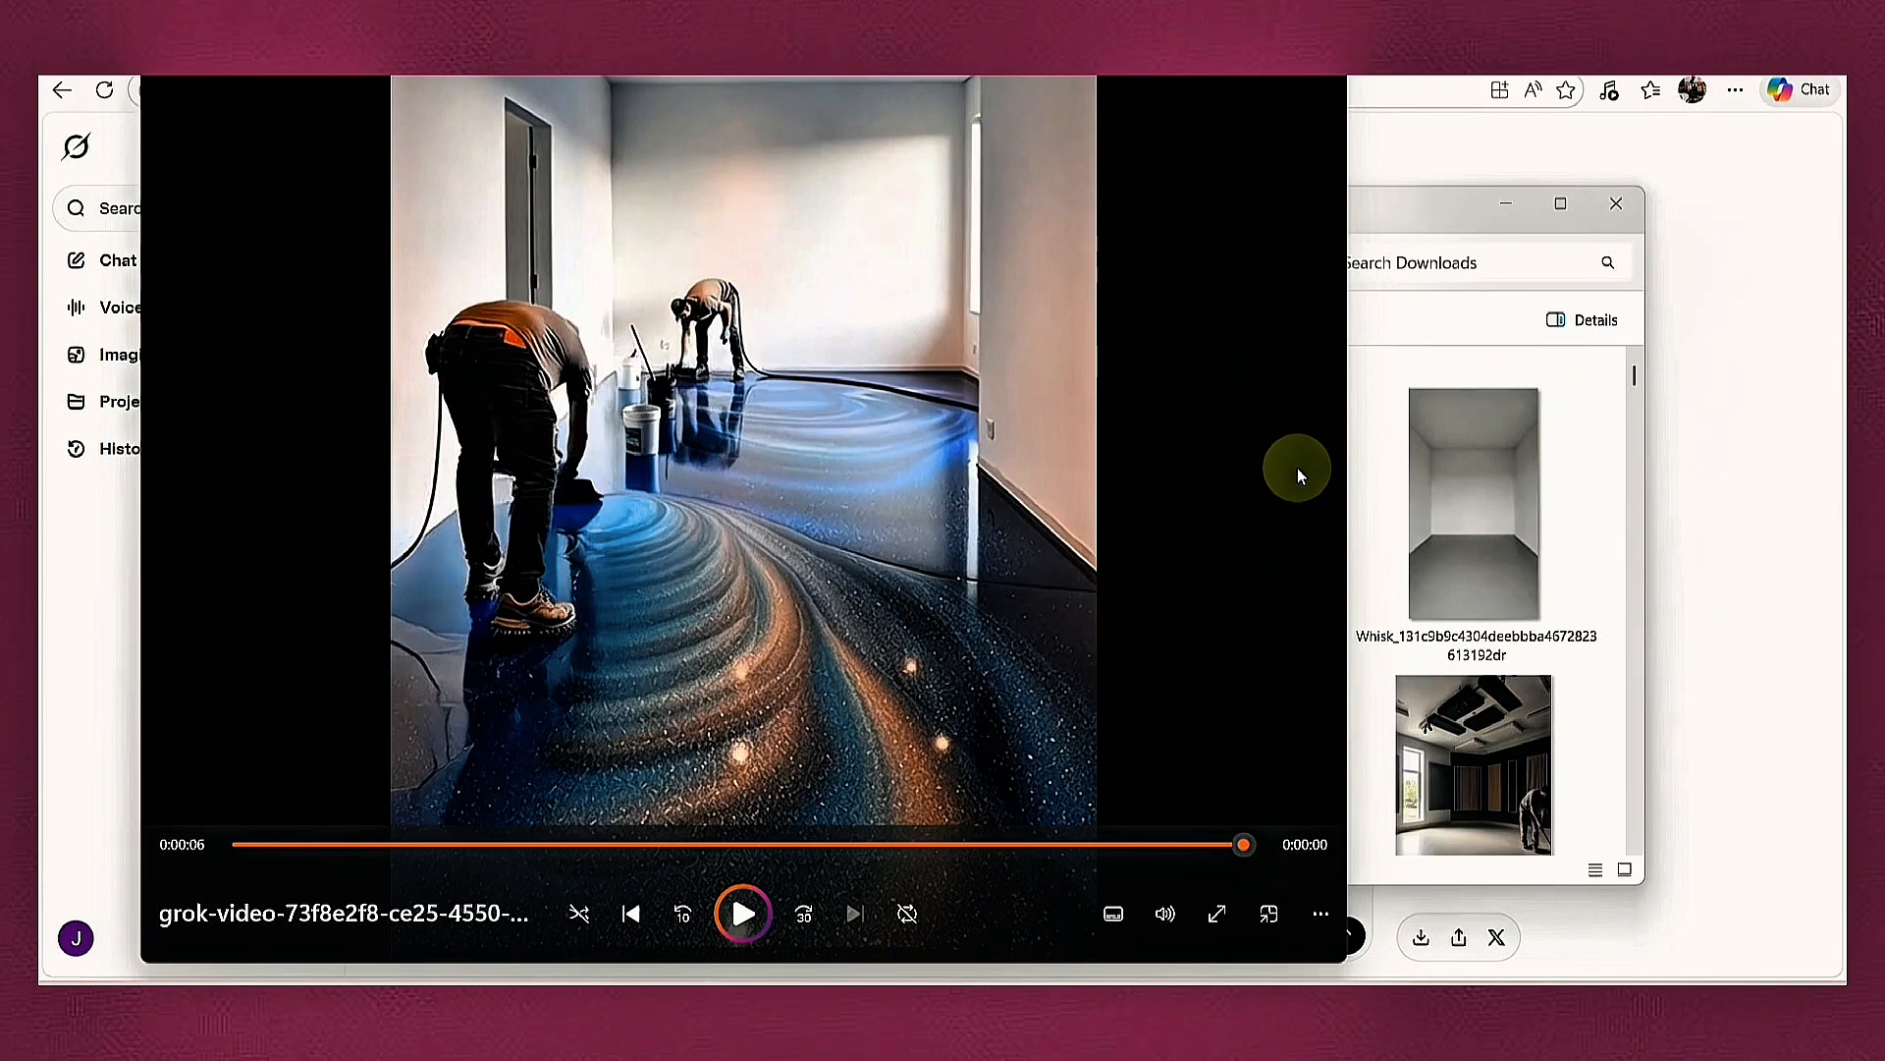
Capture a screenshot of the third clip's entire final frame, then close the video player and minimize File Explorer.
key(super+shift+s)
mouse_move(394, 77)
mouse_down()
mouse_move(863, 417)
mouse_move(1077, 746)
mouse_move(1100, 840)
mouse_up()
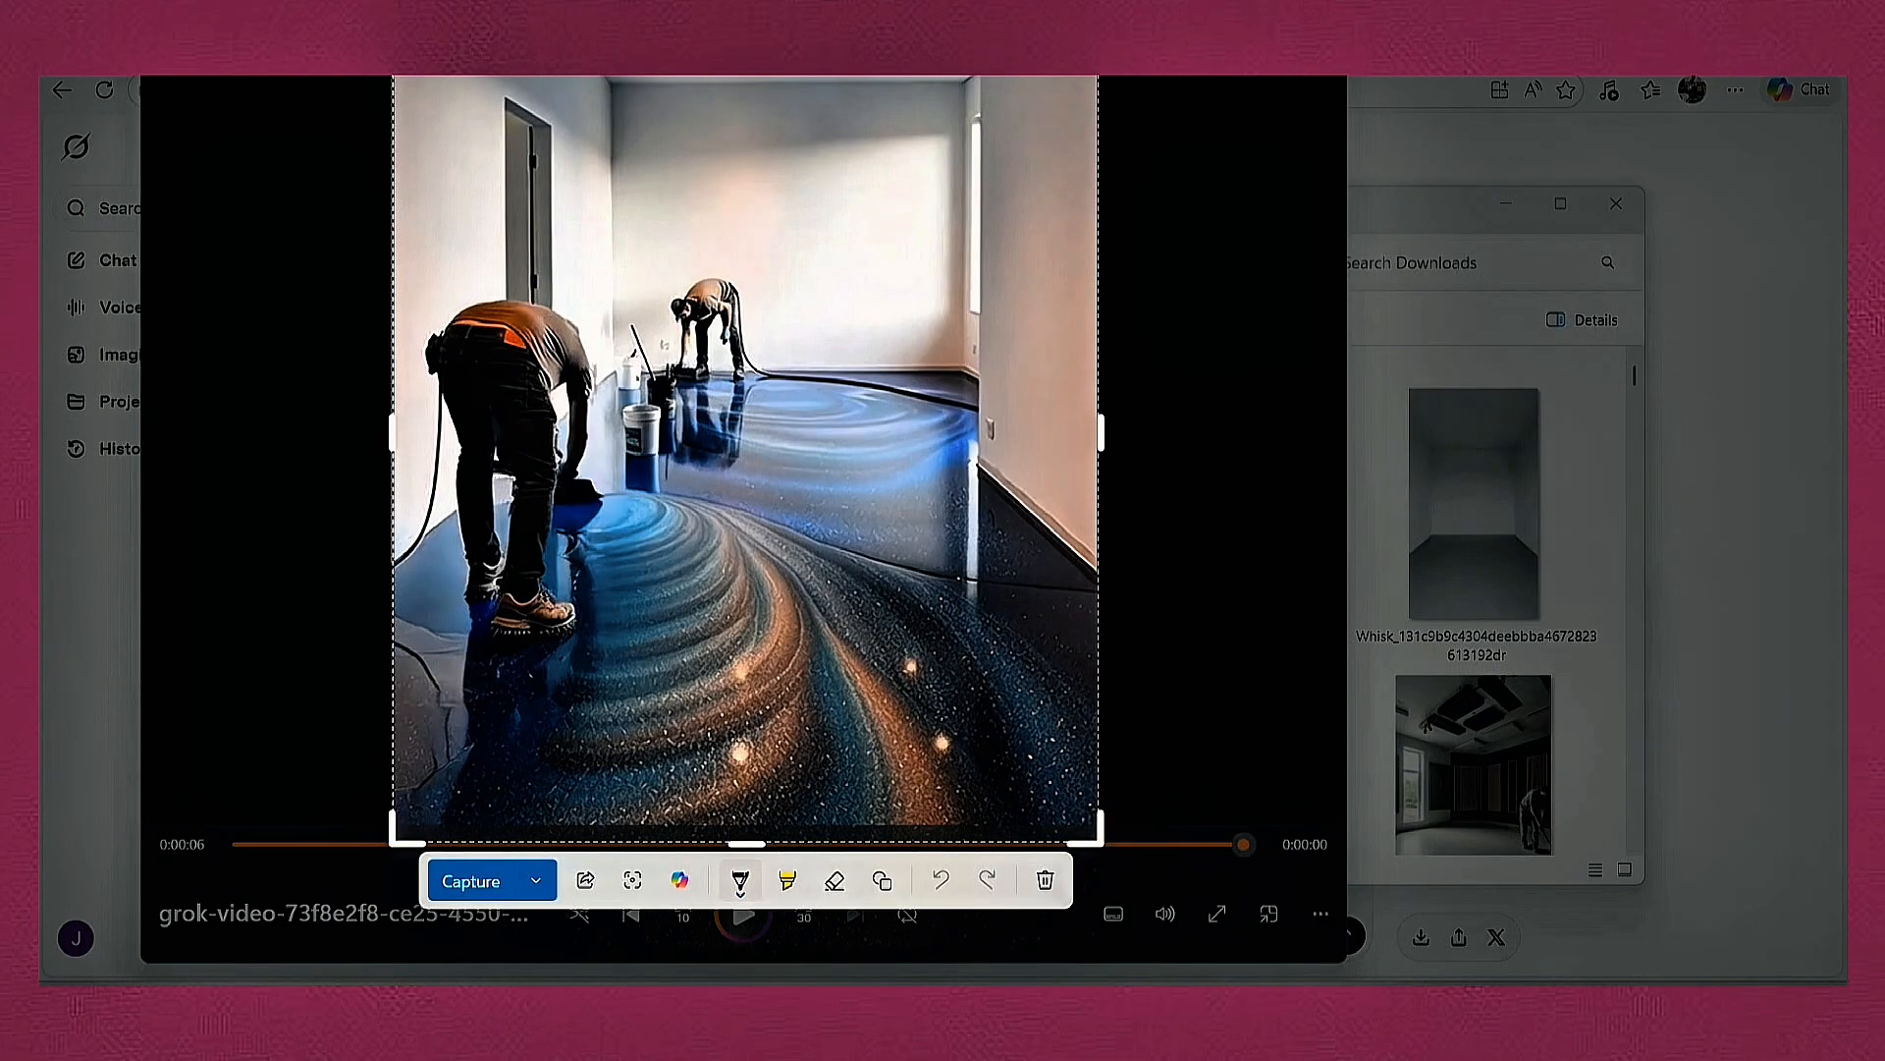
click(459, 890)
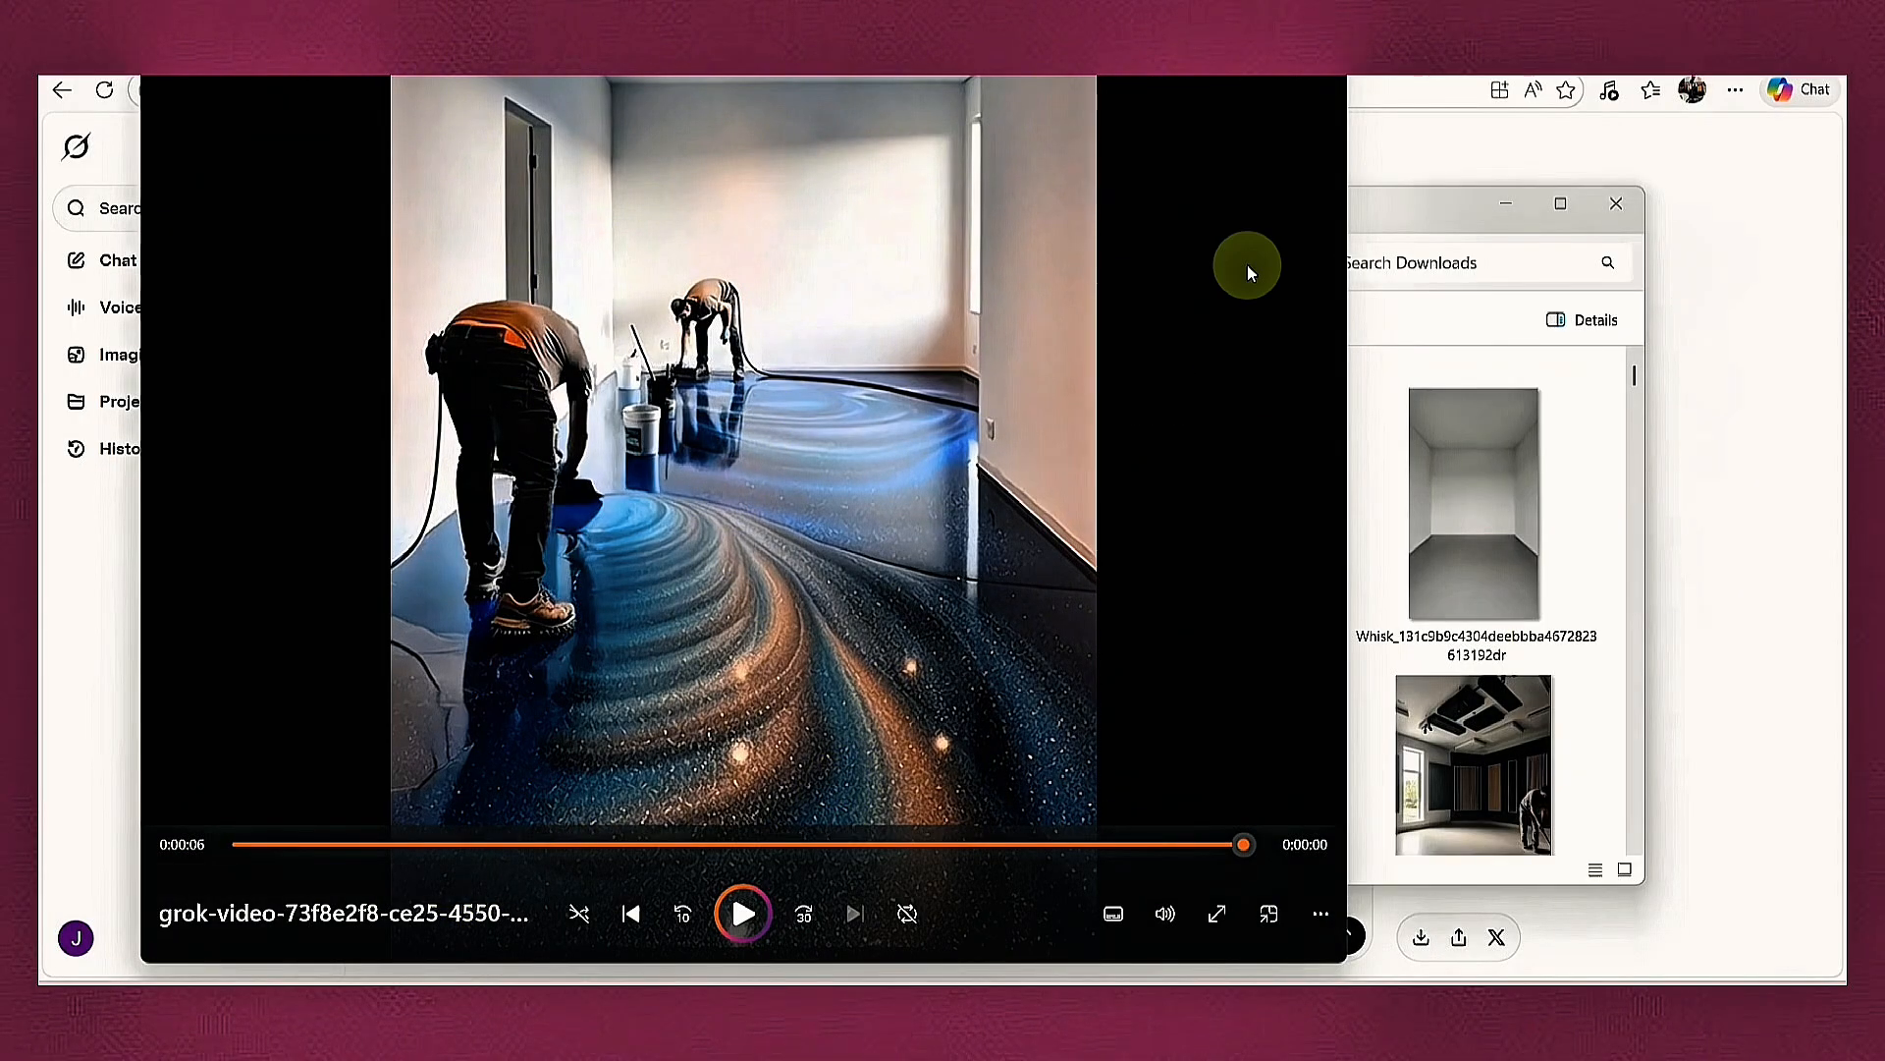
click(1319, 59)
click(1506, 208)
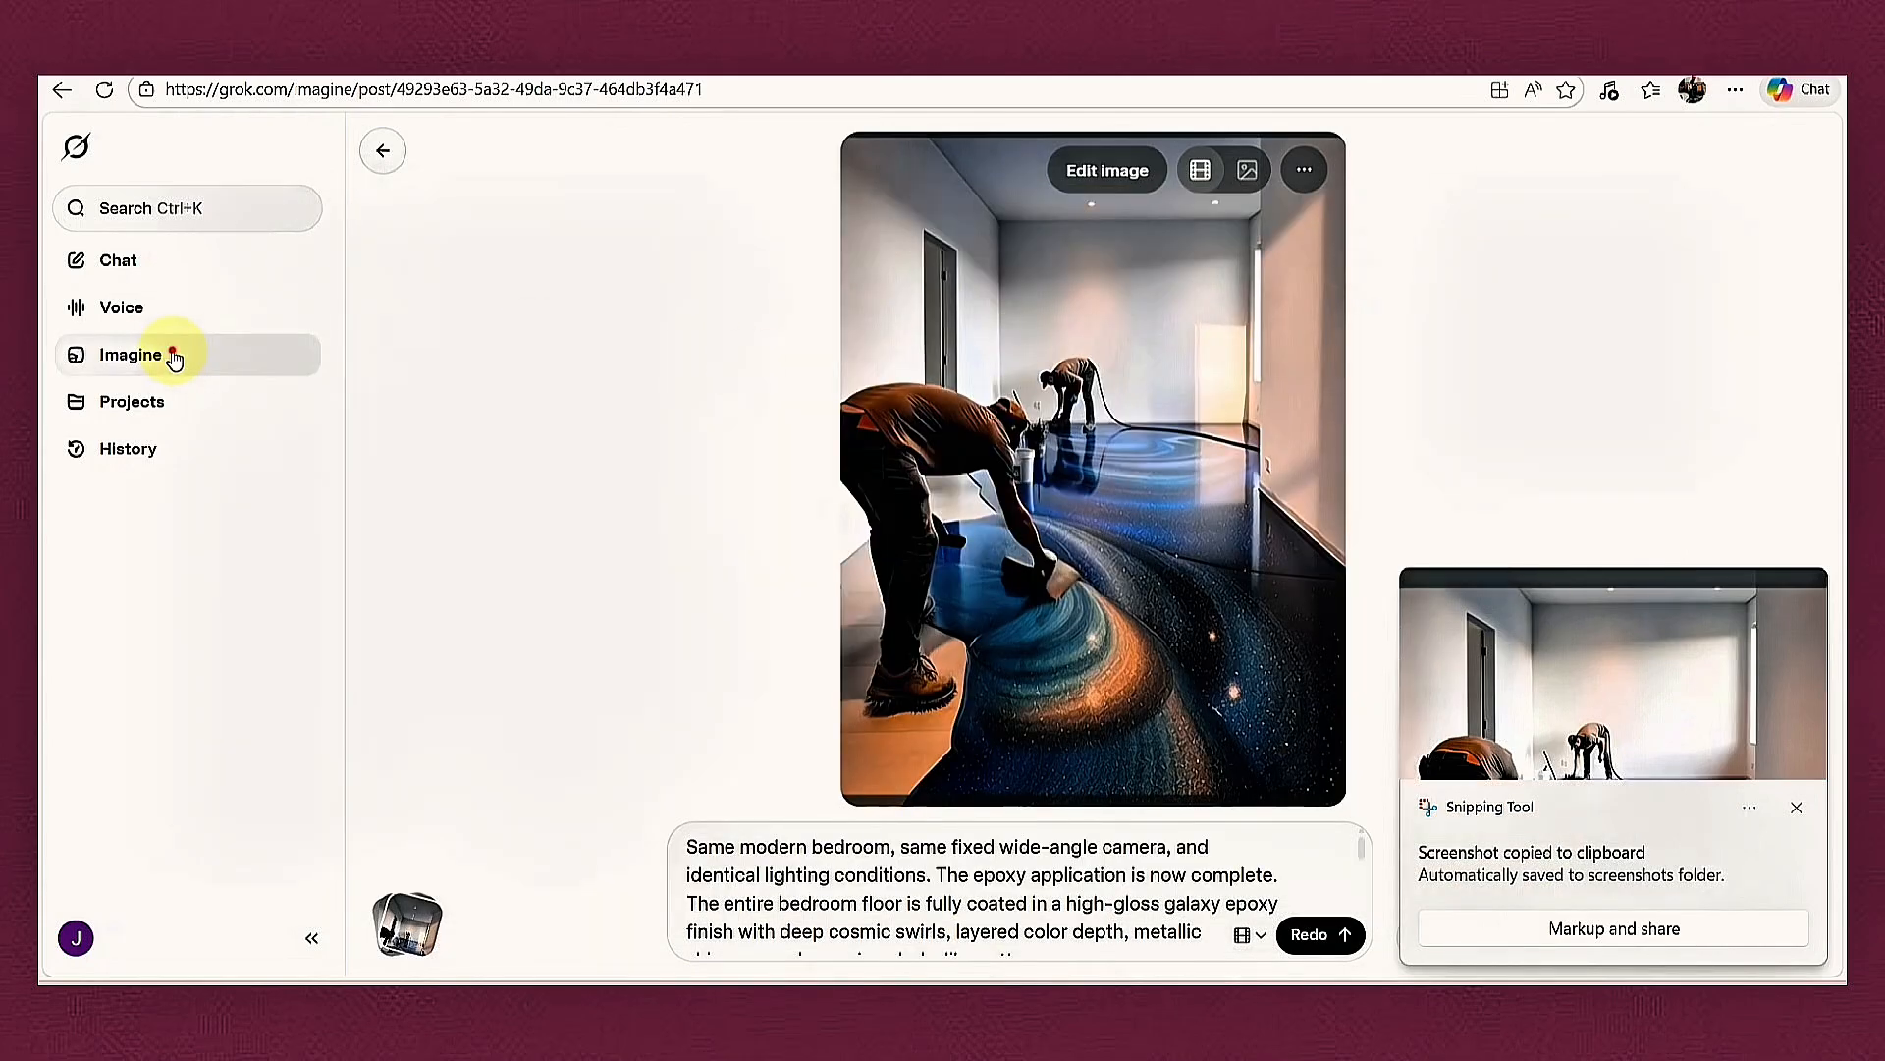
Return to the Imagine start page and upload the newest screenshot, the third clip's final frame, from the Screenshots folder.
click(165, 354)
click(709, 922)
click(776, 687)
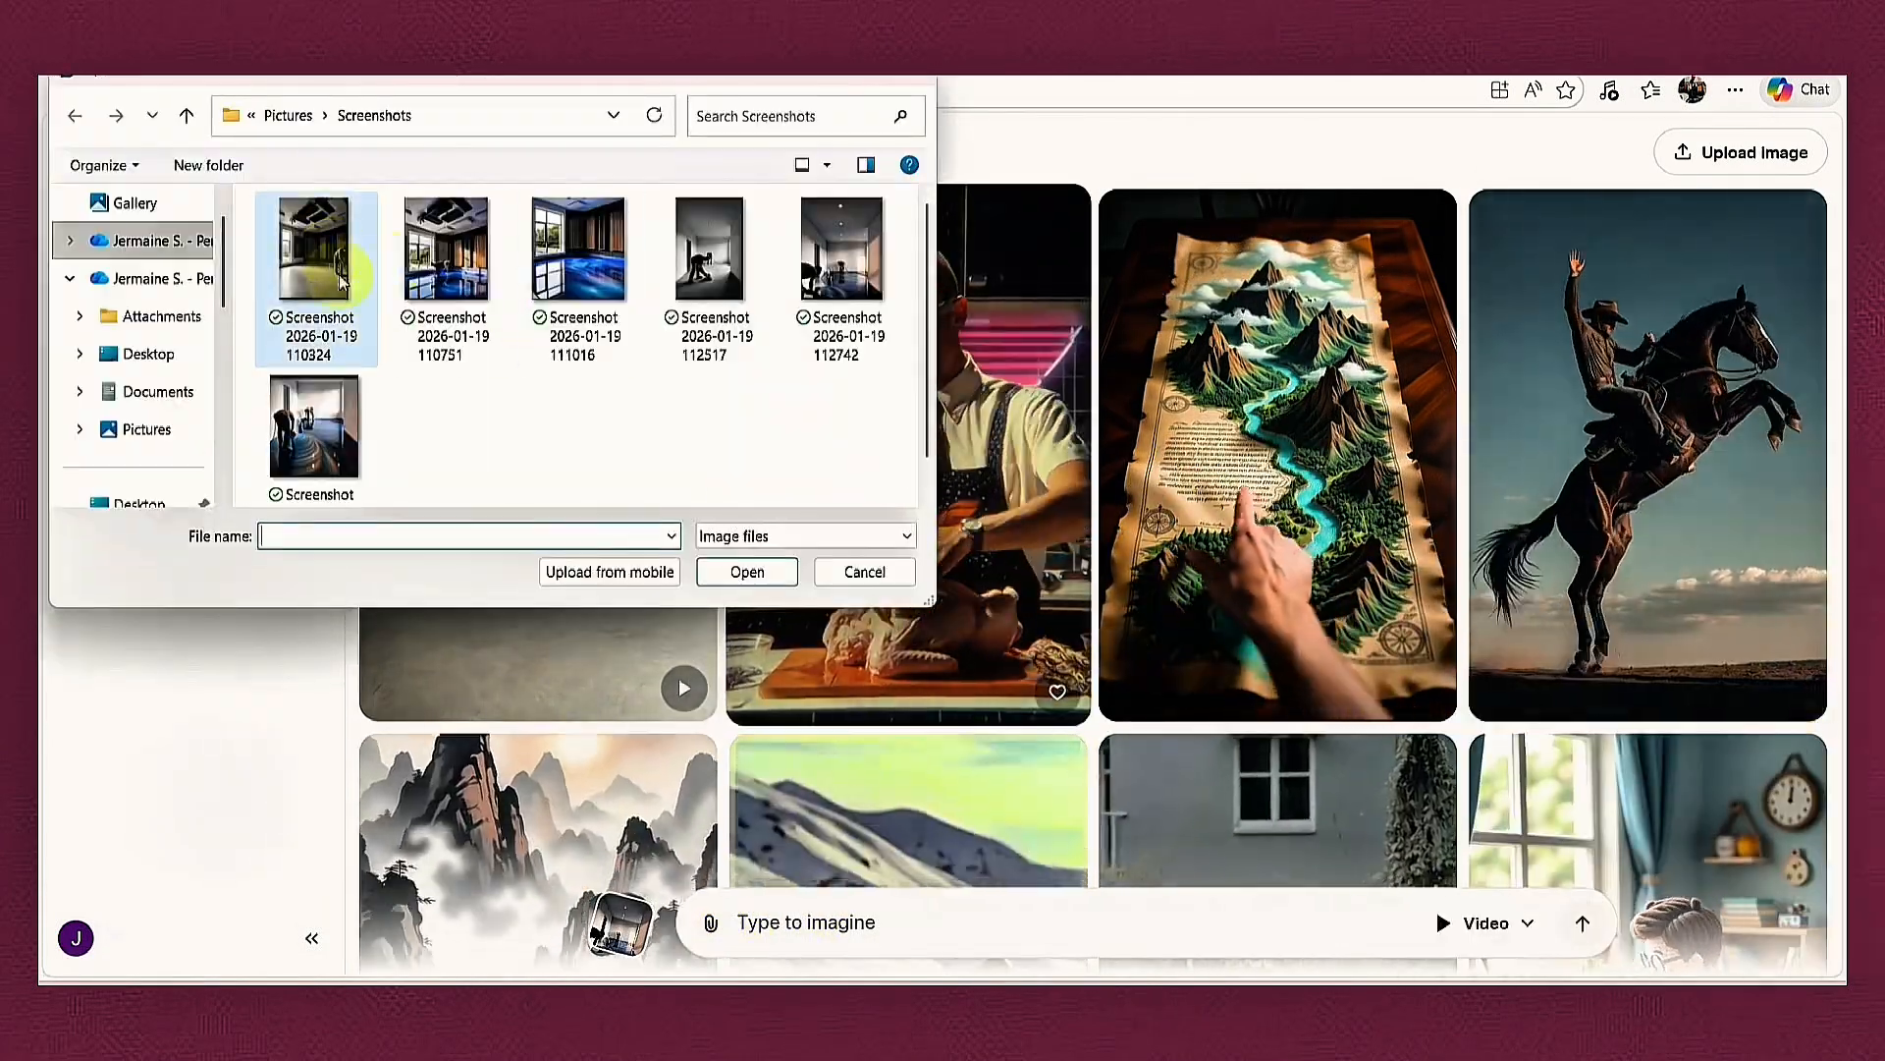
click(315, 428)
click(747, 572)
Copy the final clip's prompt about bringing in the bedroom furniture from the ChatGPT chat and return to Grok.
key(alt+Tab)
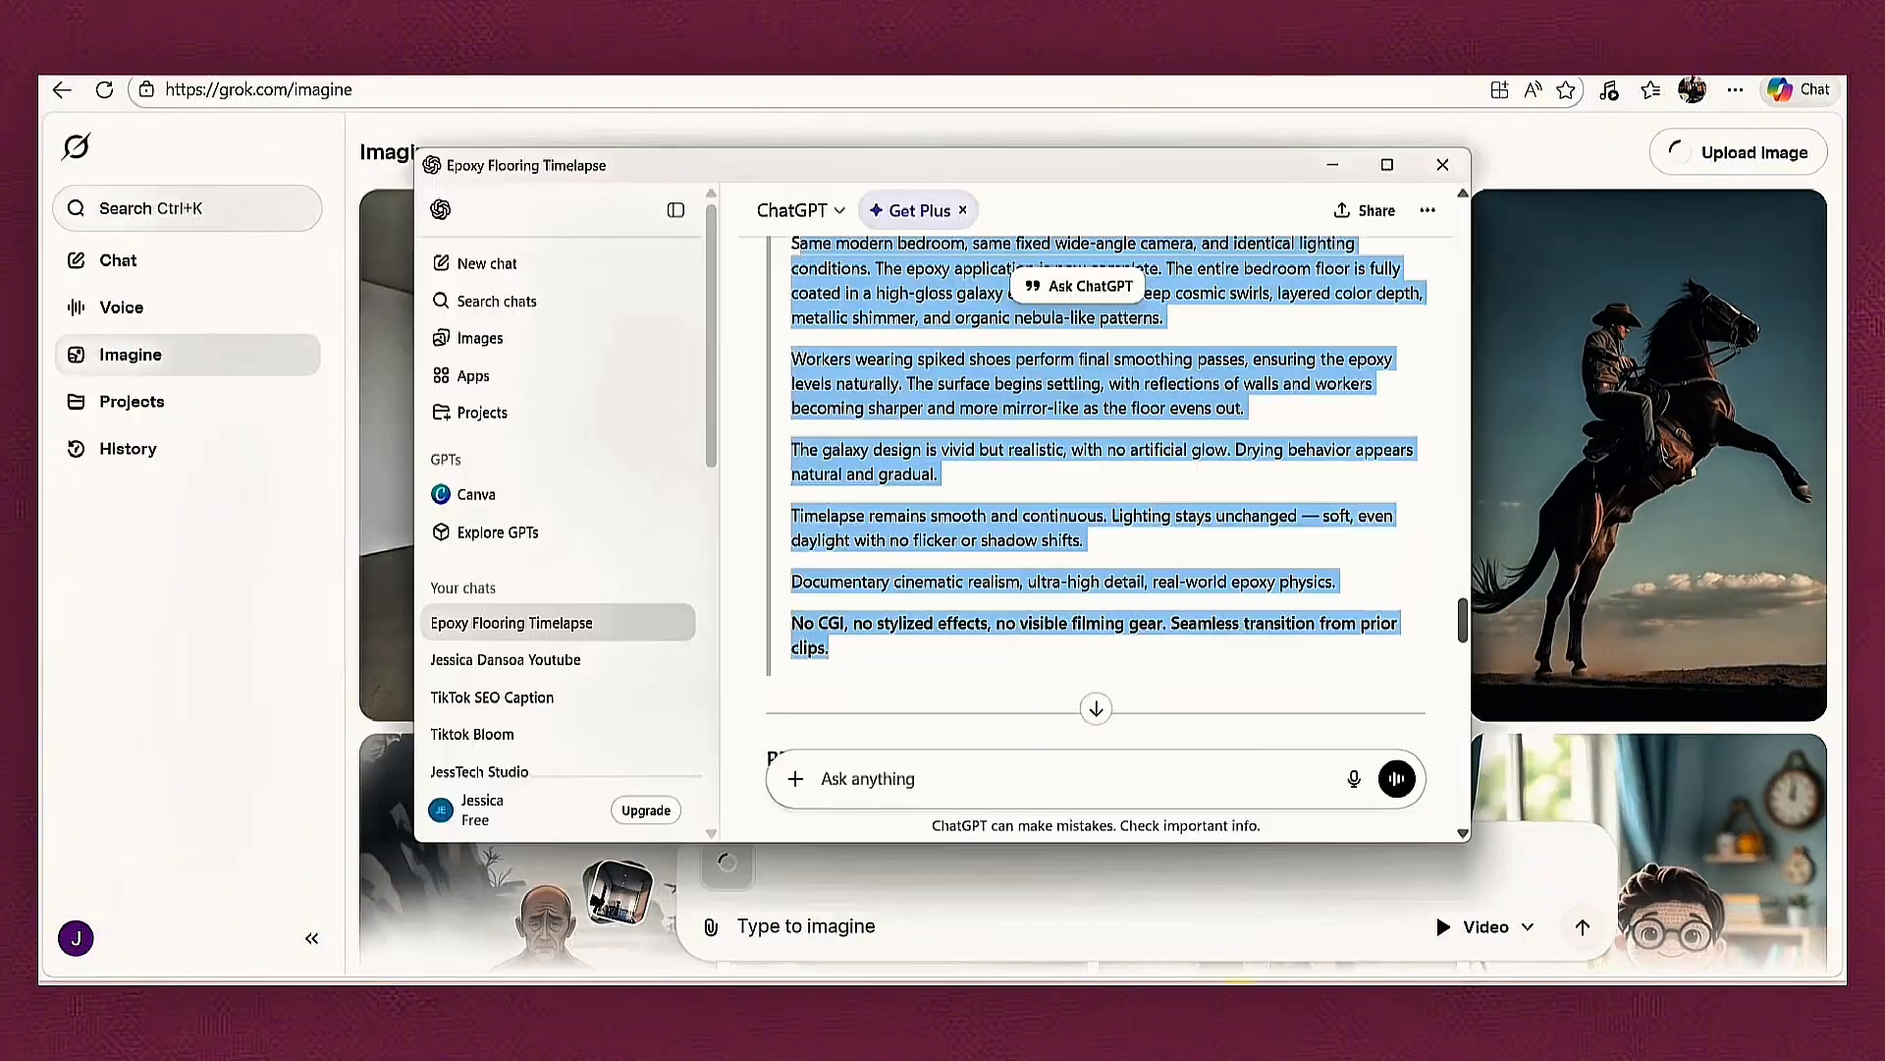
scroll(887, 501, down, 5)
drag(792, 420, 1044, 711)
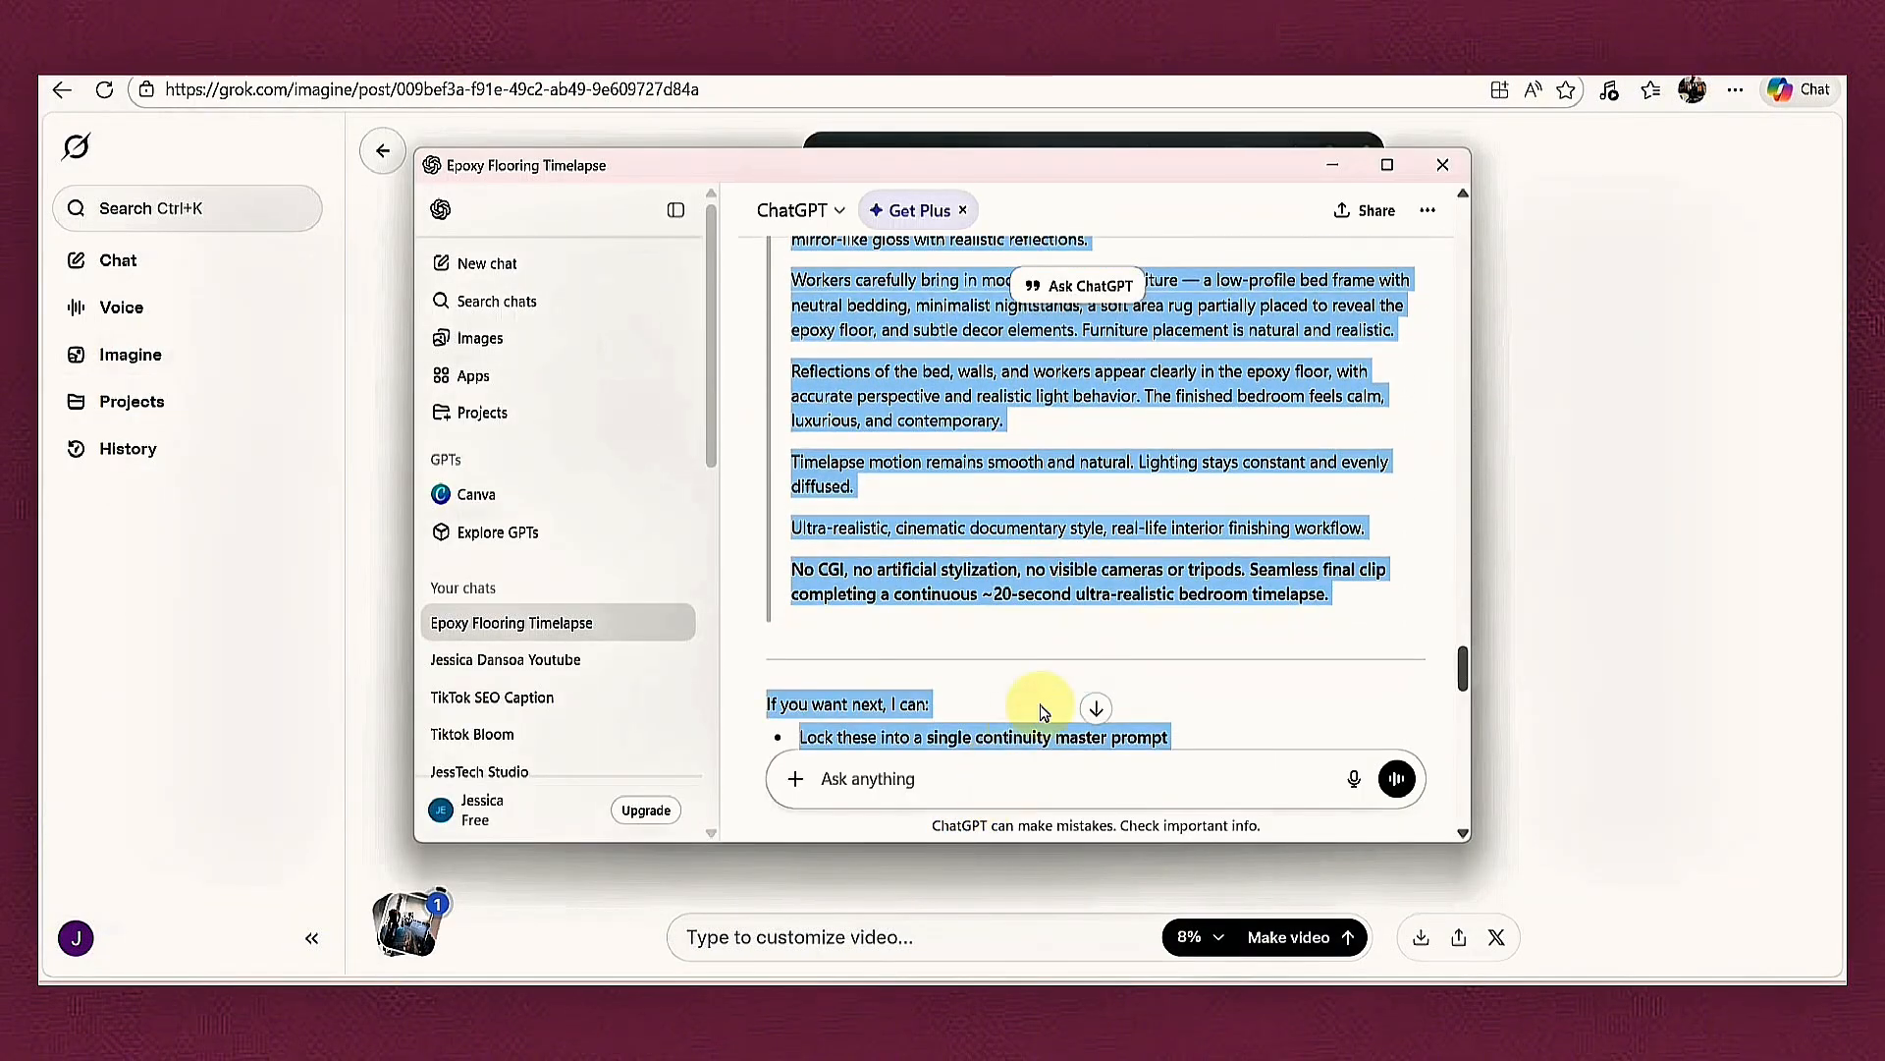
click(1828, 581)
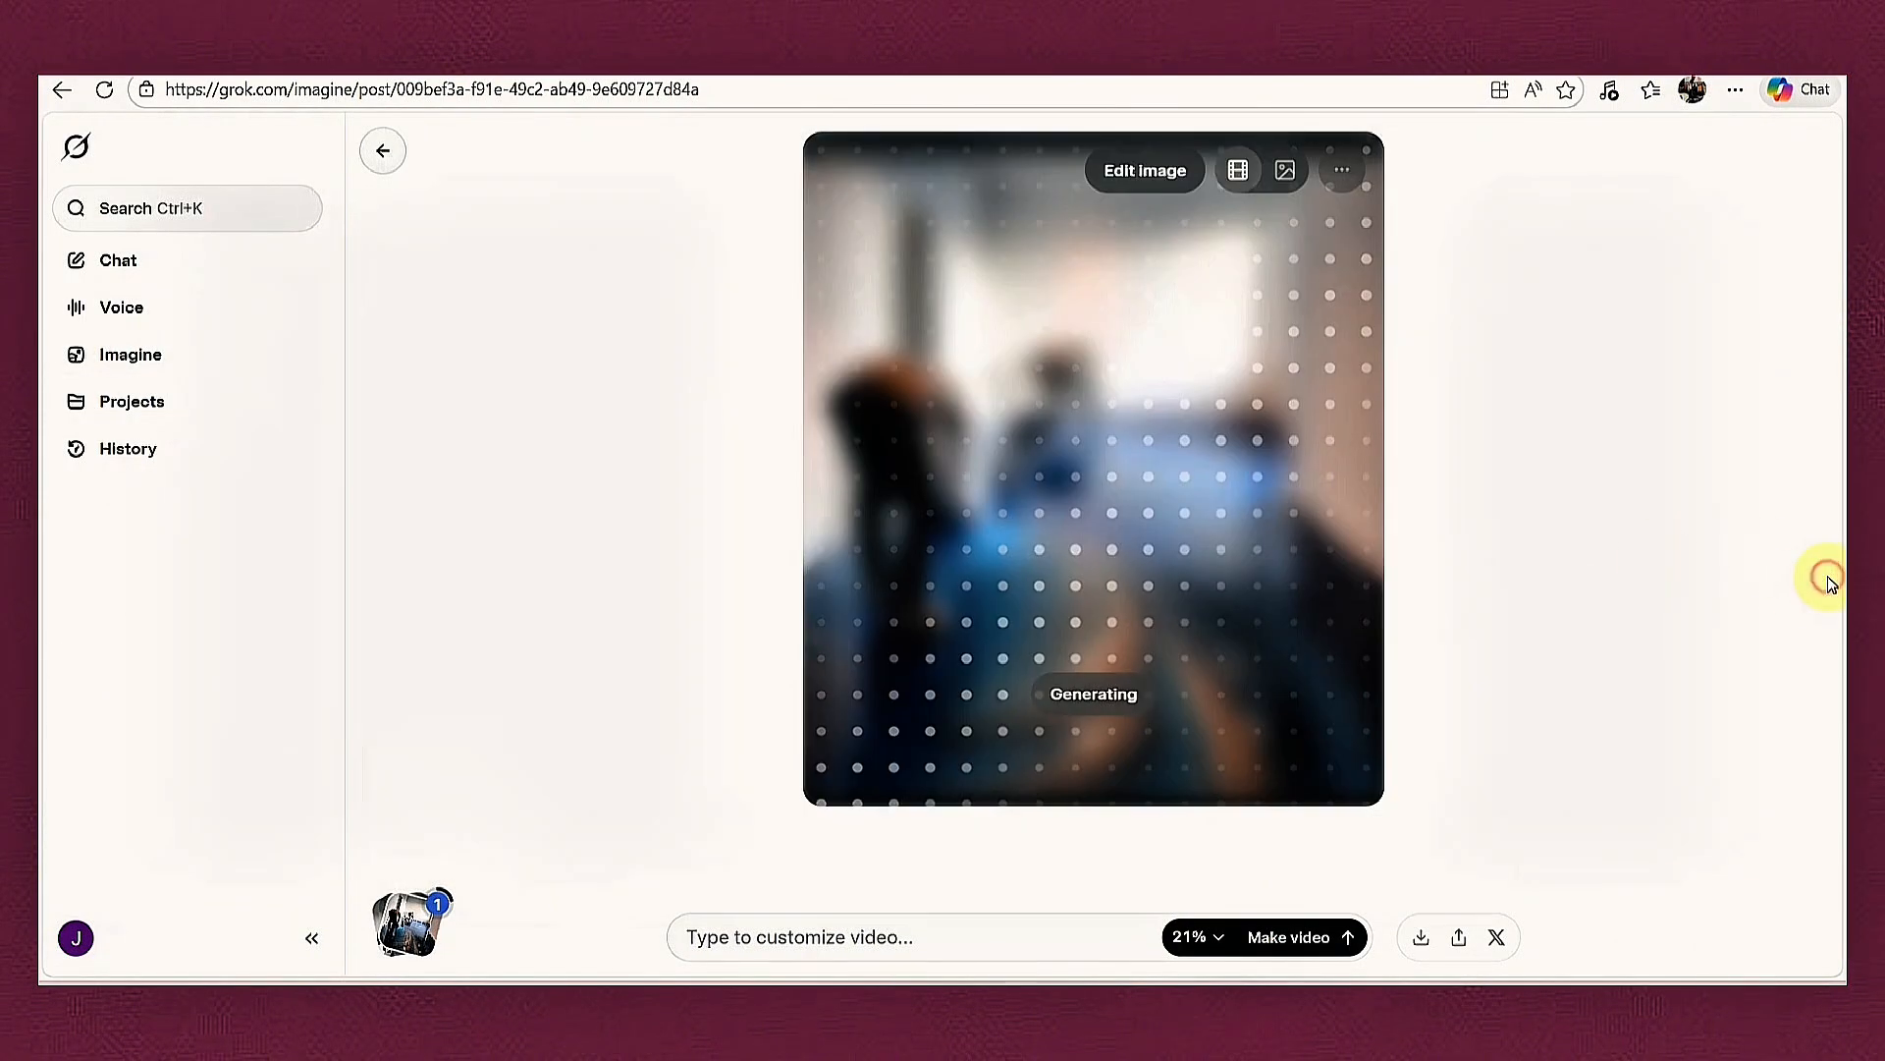
Fill the video customization prompt with the copied final-clip text and generate the furnished bedroom clip.
click(925, 943)
key(ctrl+v)
click(1350, 934)
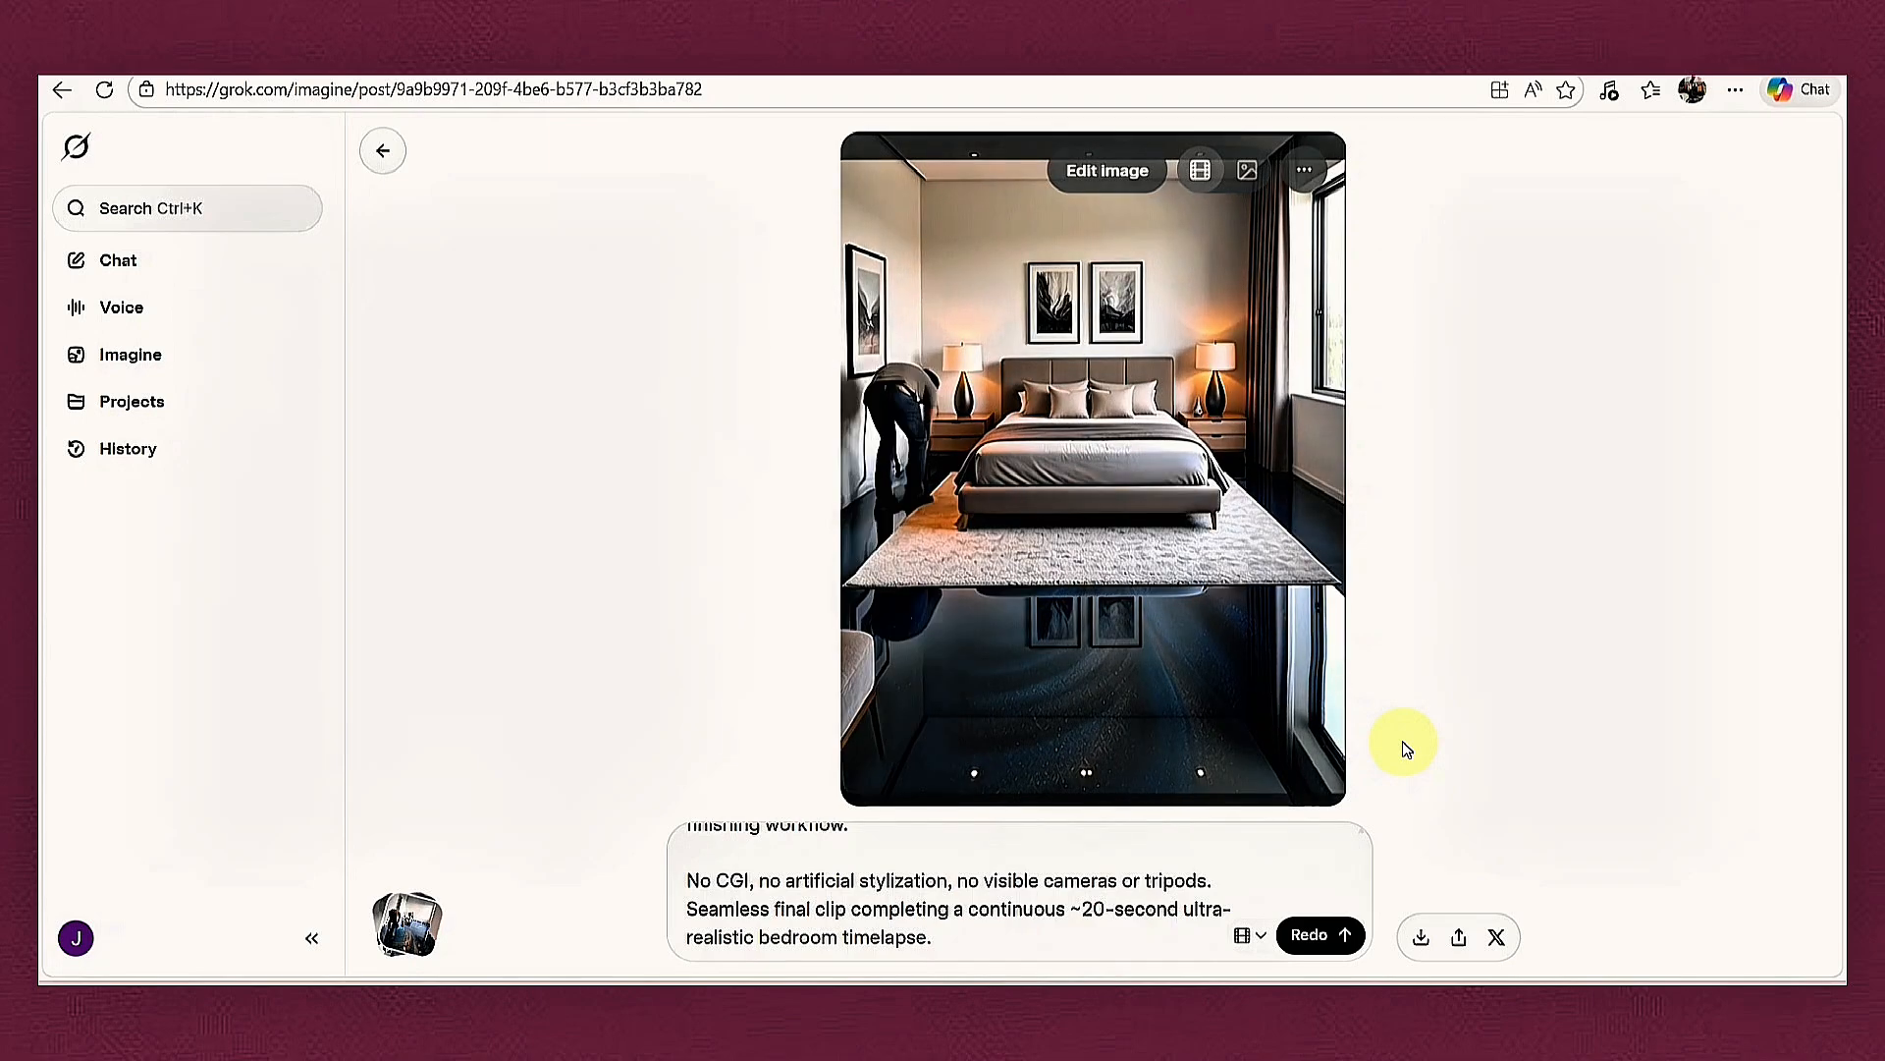
Download the generated furnished-bedroom clip from Grok, pausing its preview, and close the downloads list.
click(1421, 938)
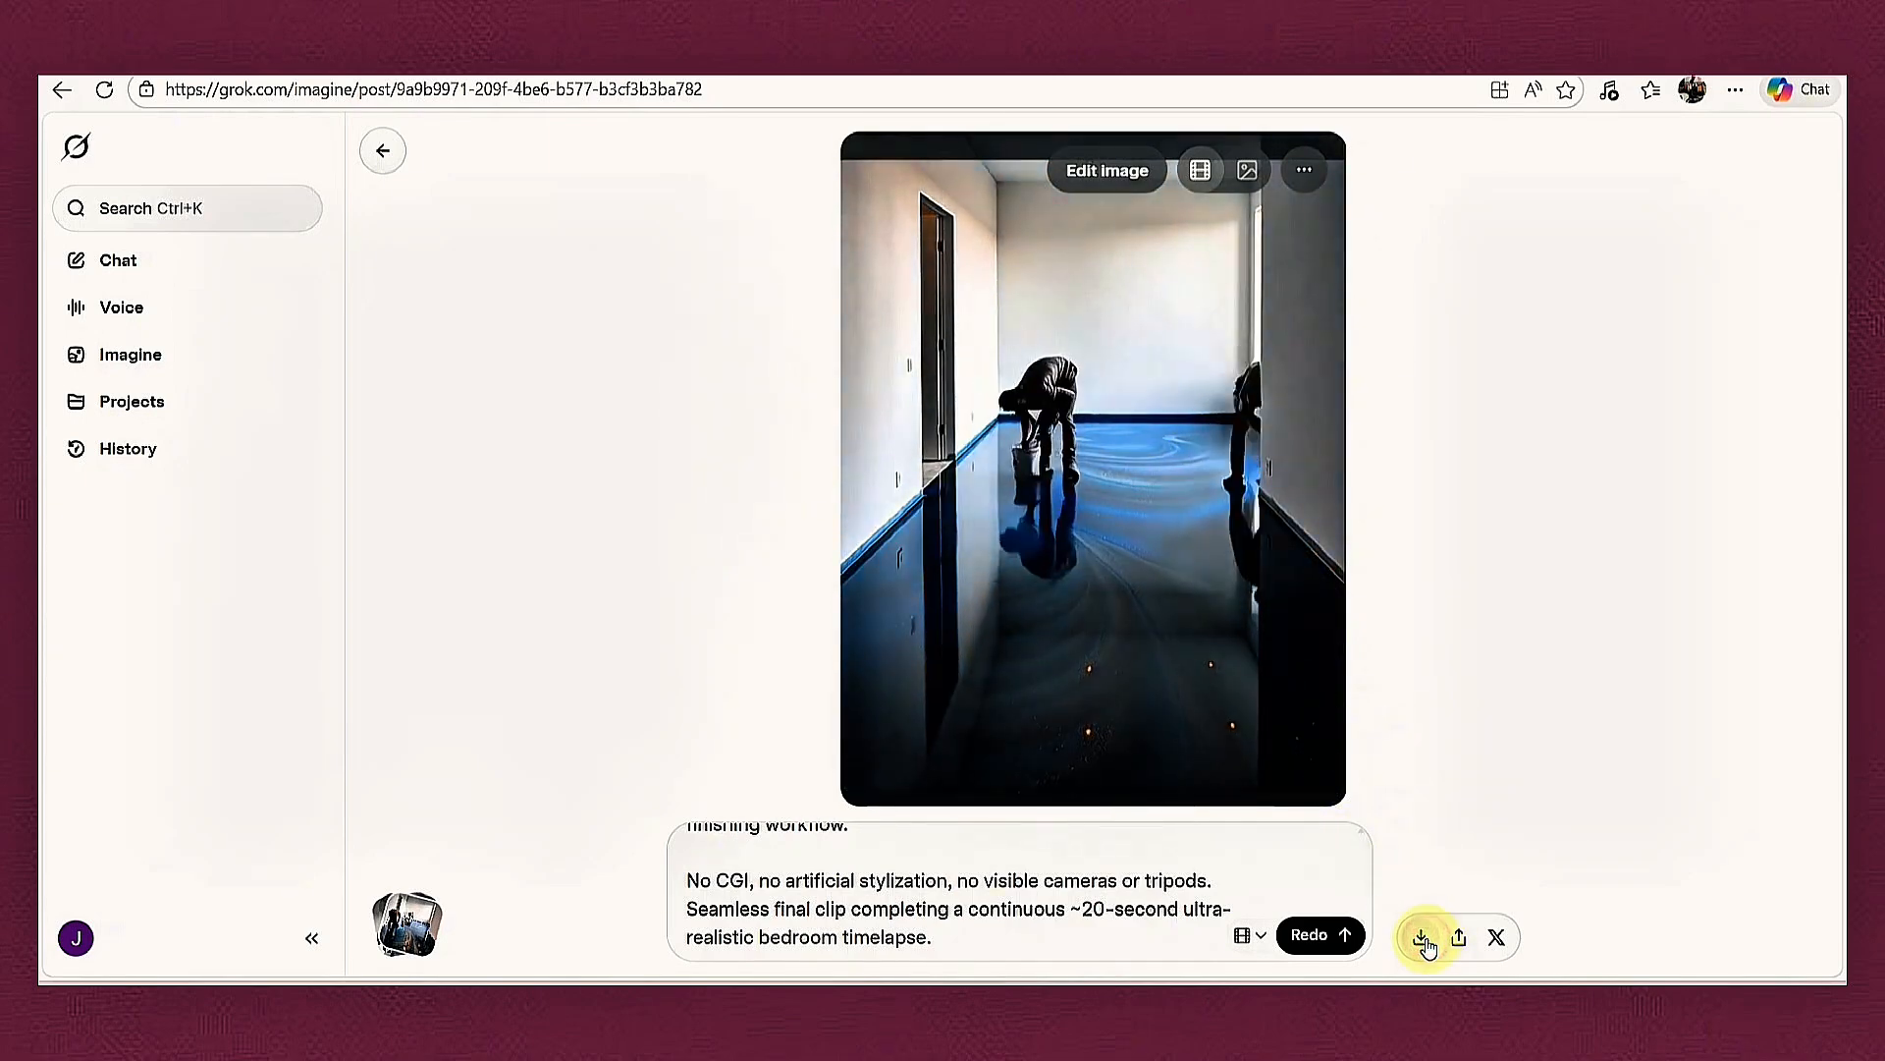
click(1787, 459)
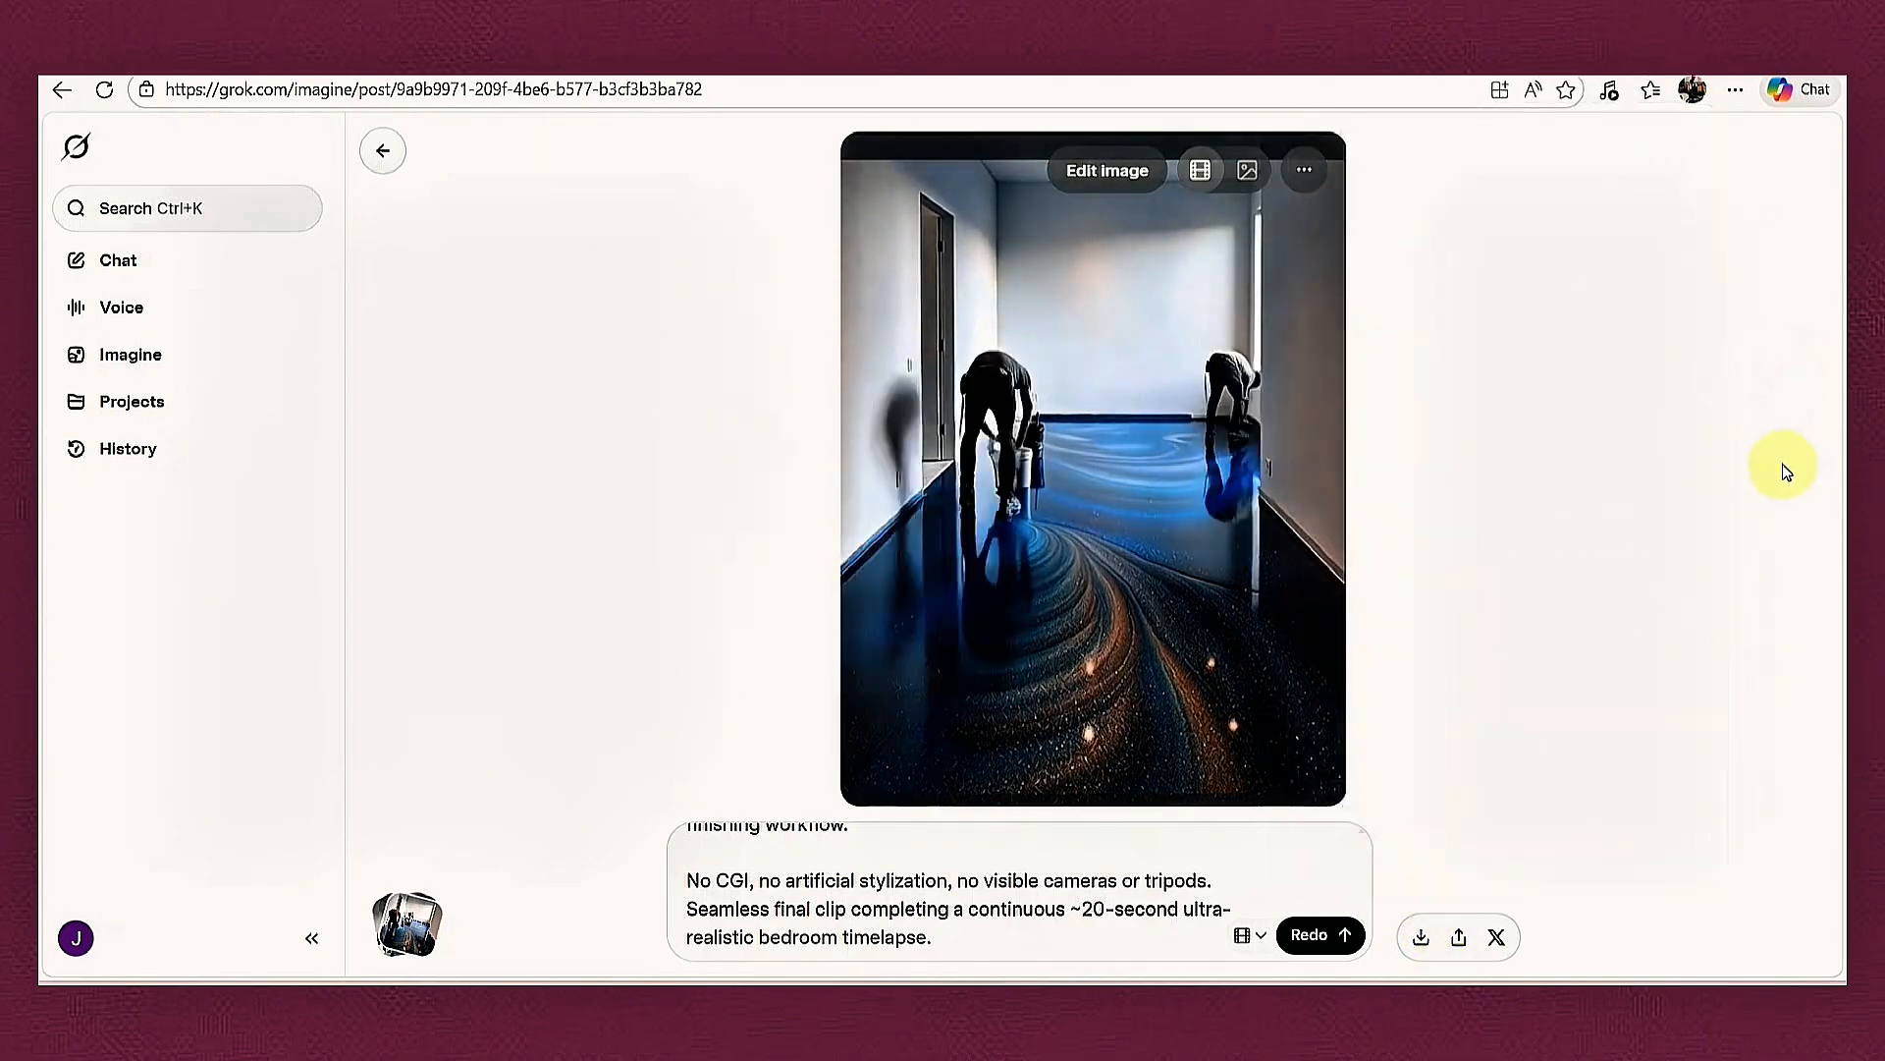
click(884, 746)
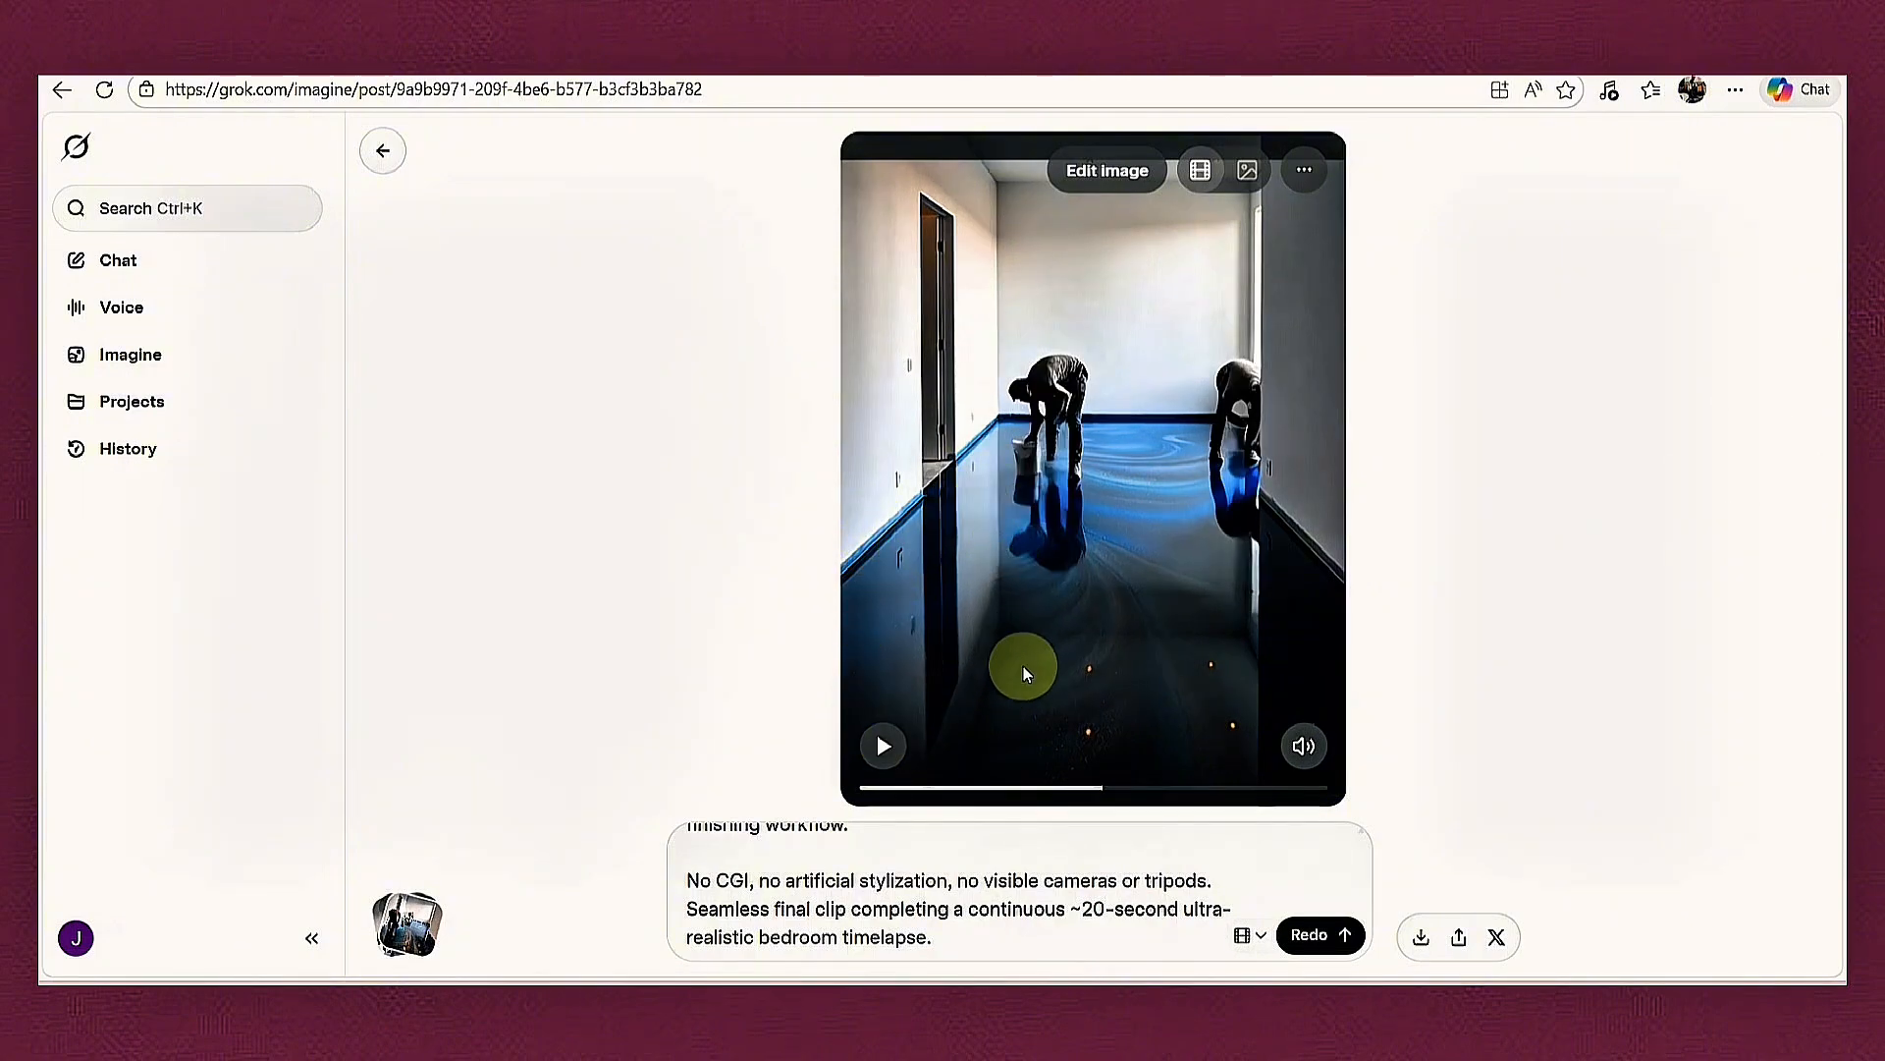
click(1420, 938)
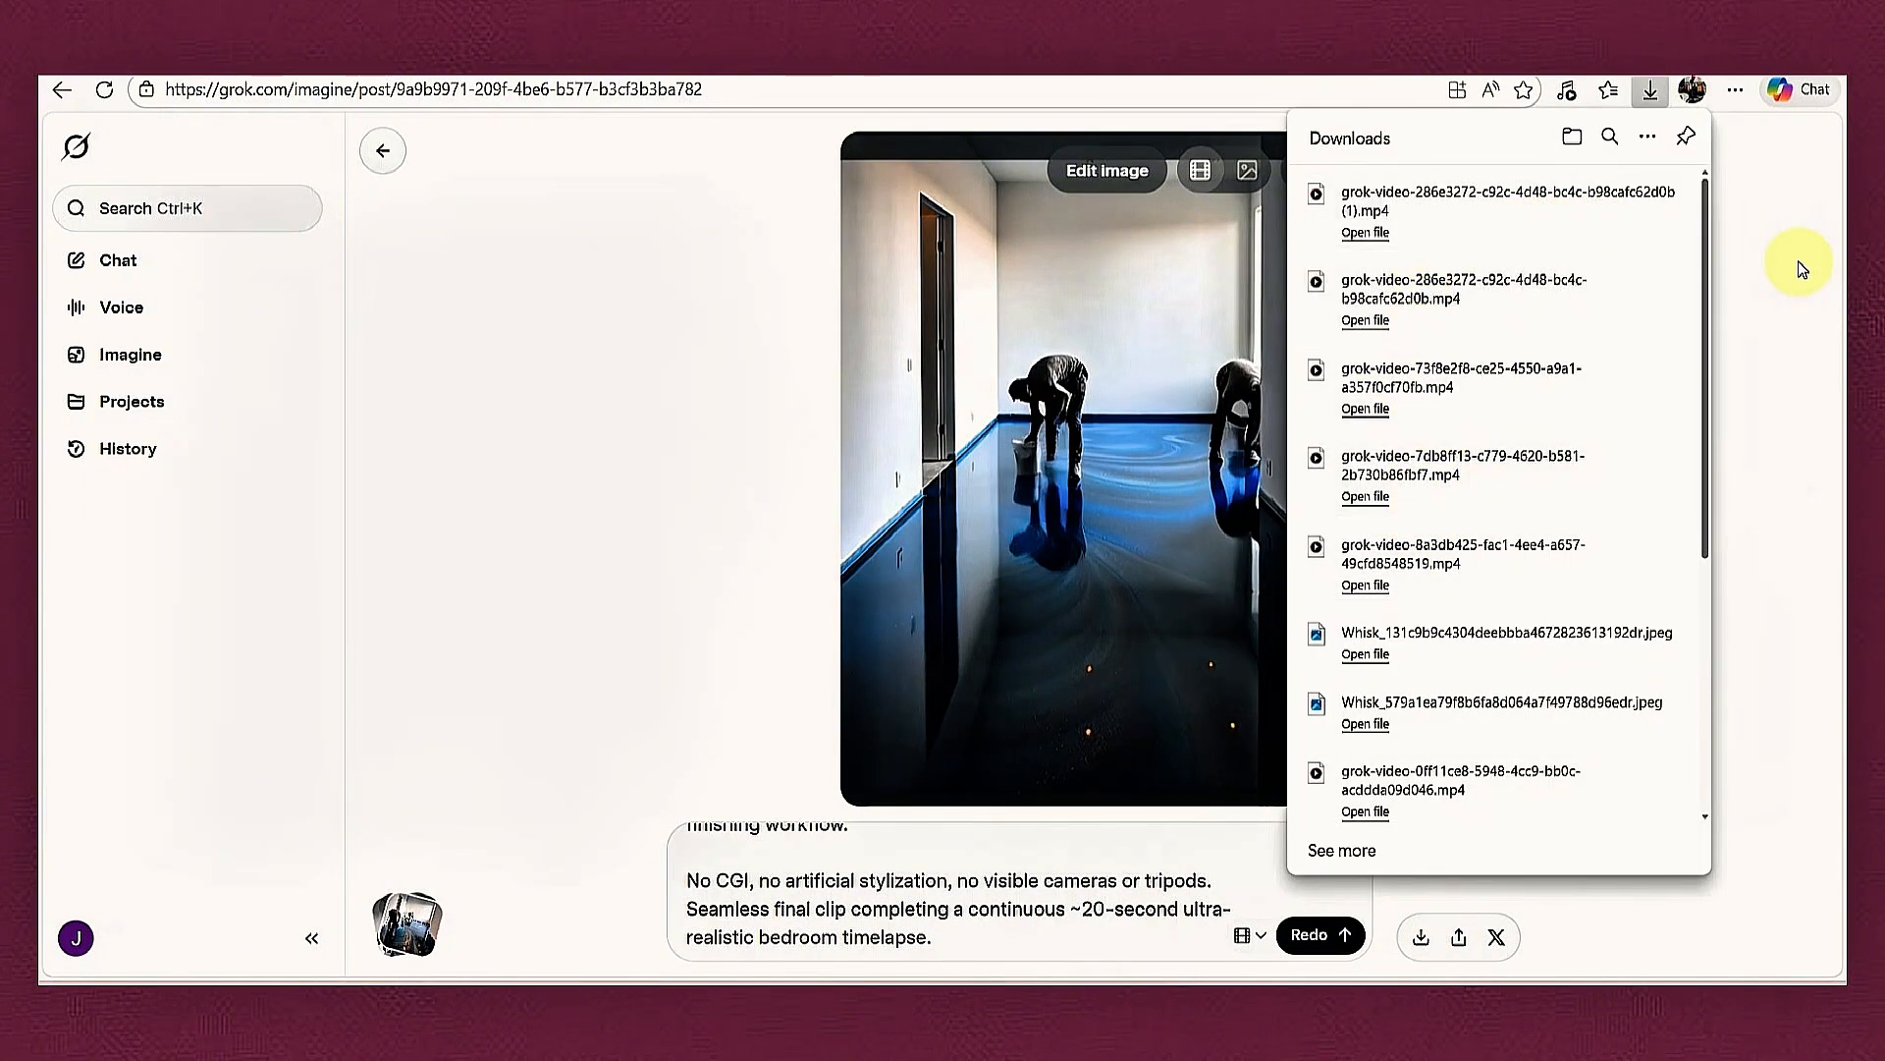
click(1675, 193)
click(1735, 406)
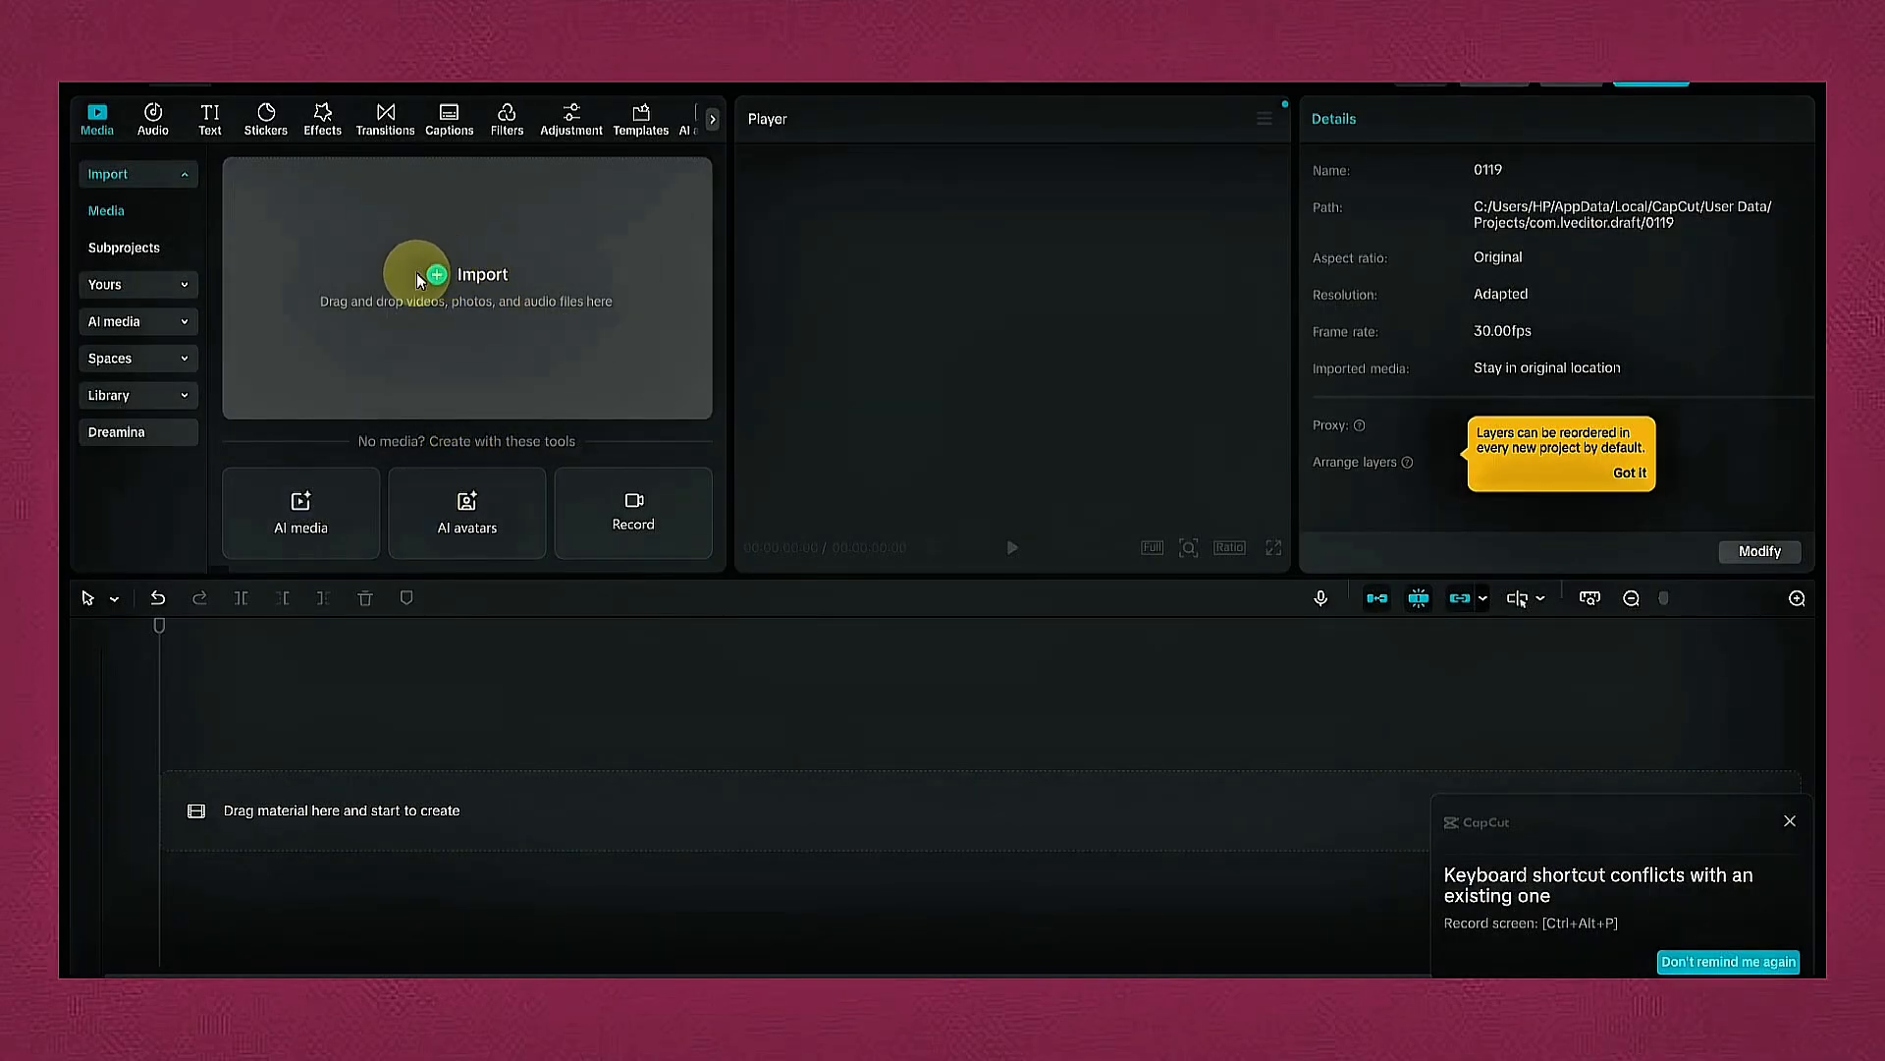
Switch to CapCut and import the four grok-video clips 8a3db425, 7db8ff13, 73f8e2f8 and 286e3272 (without the "(1)" duplicate) from the Downloads folder.
click(433, 274)
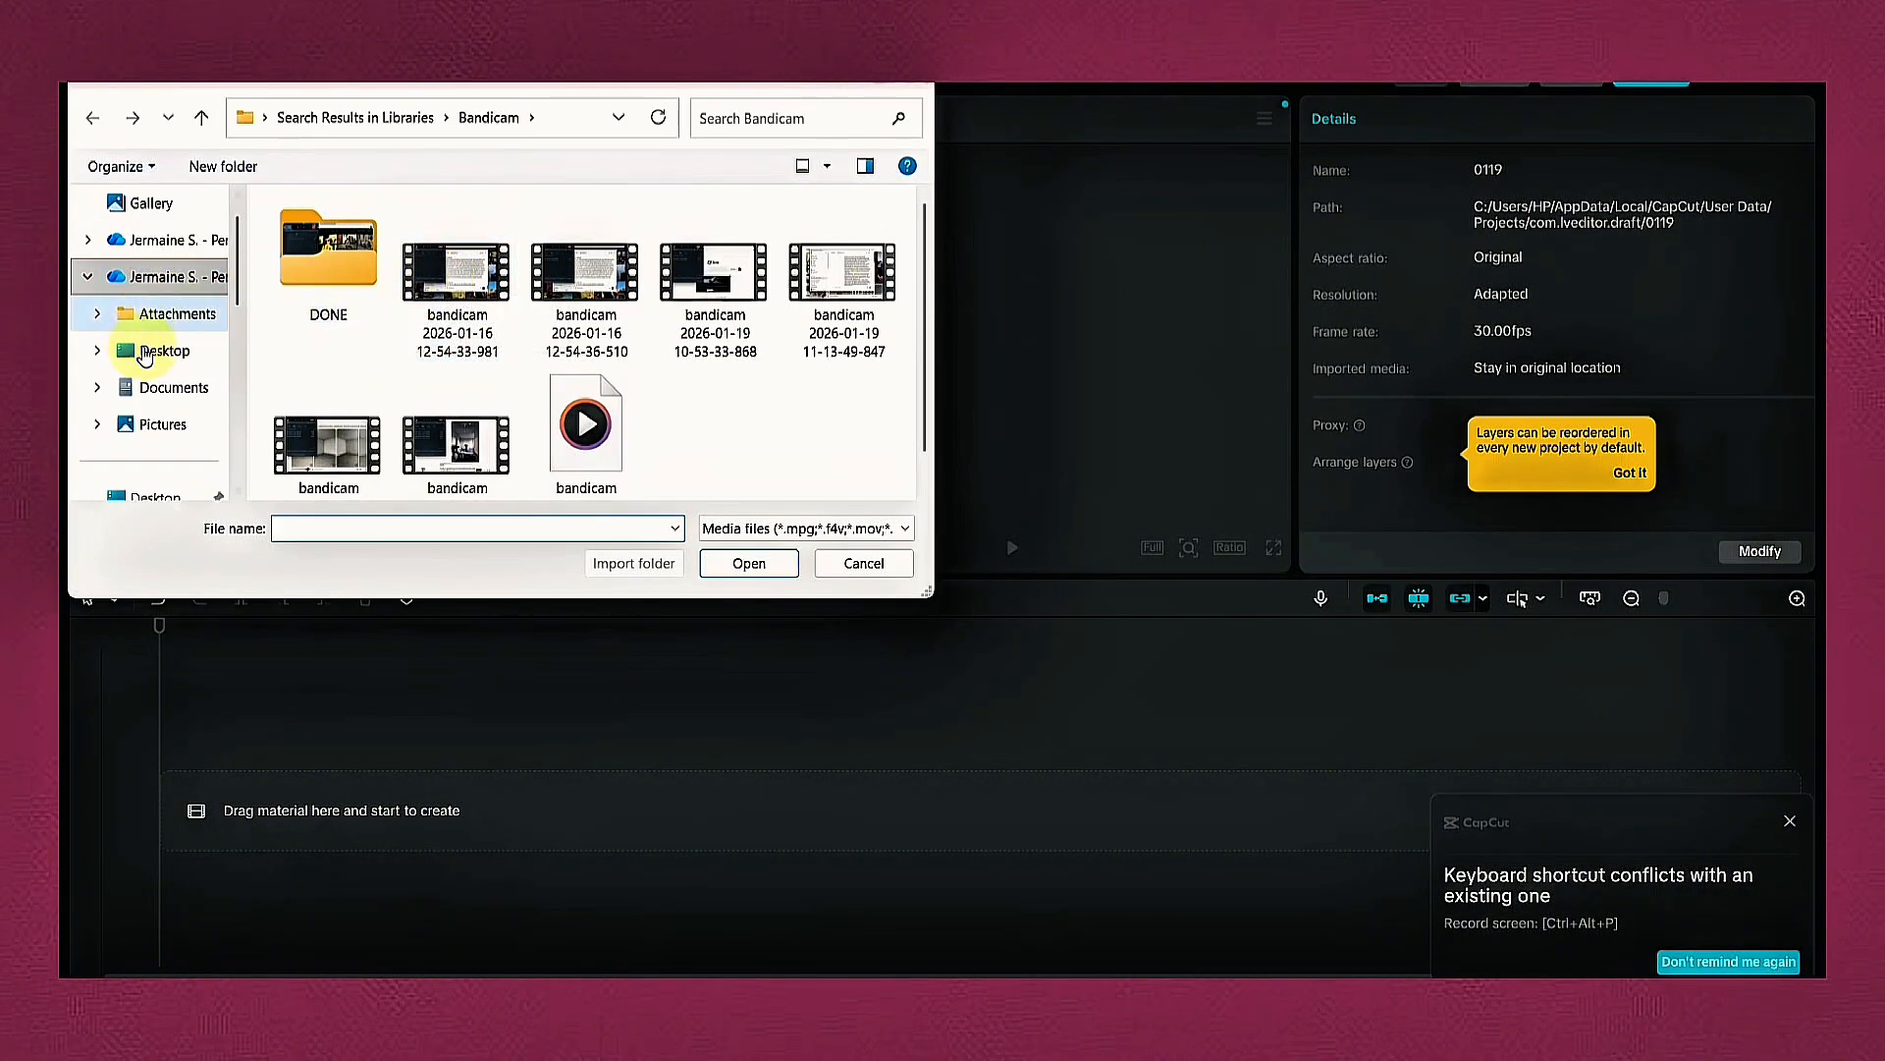
click(167, 314)
scroll(485, 356, down, 5)
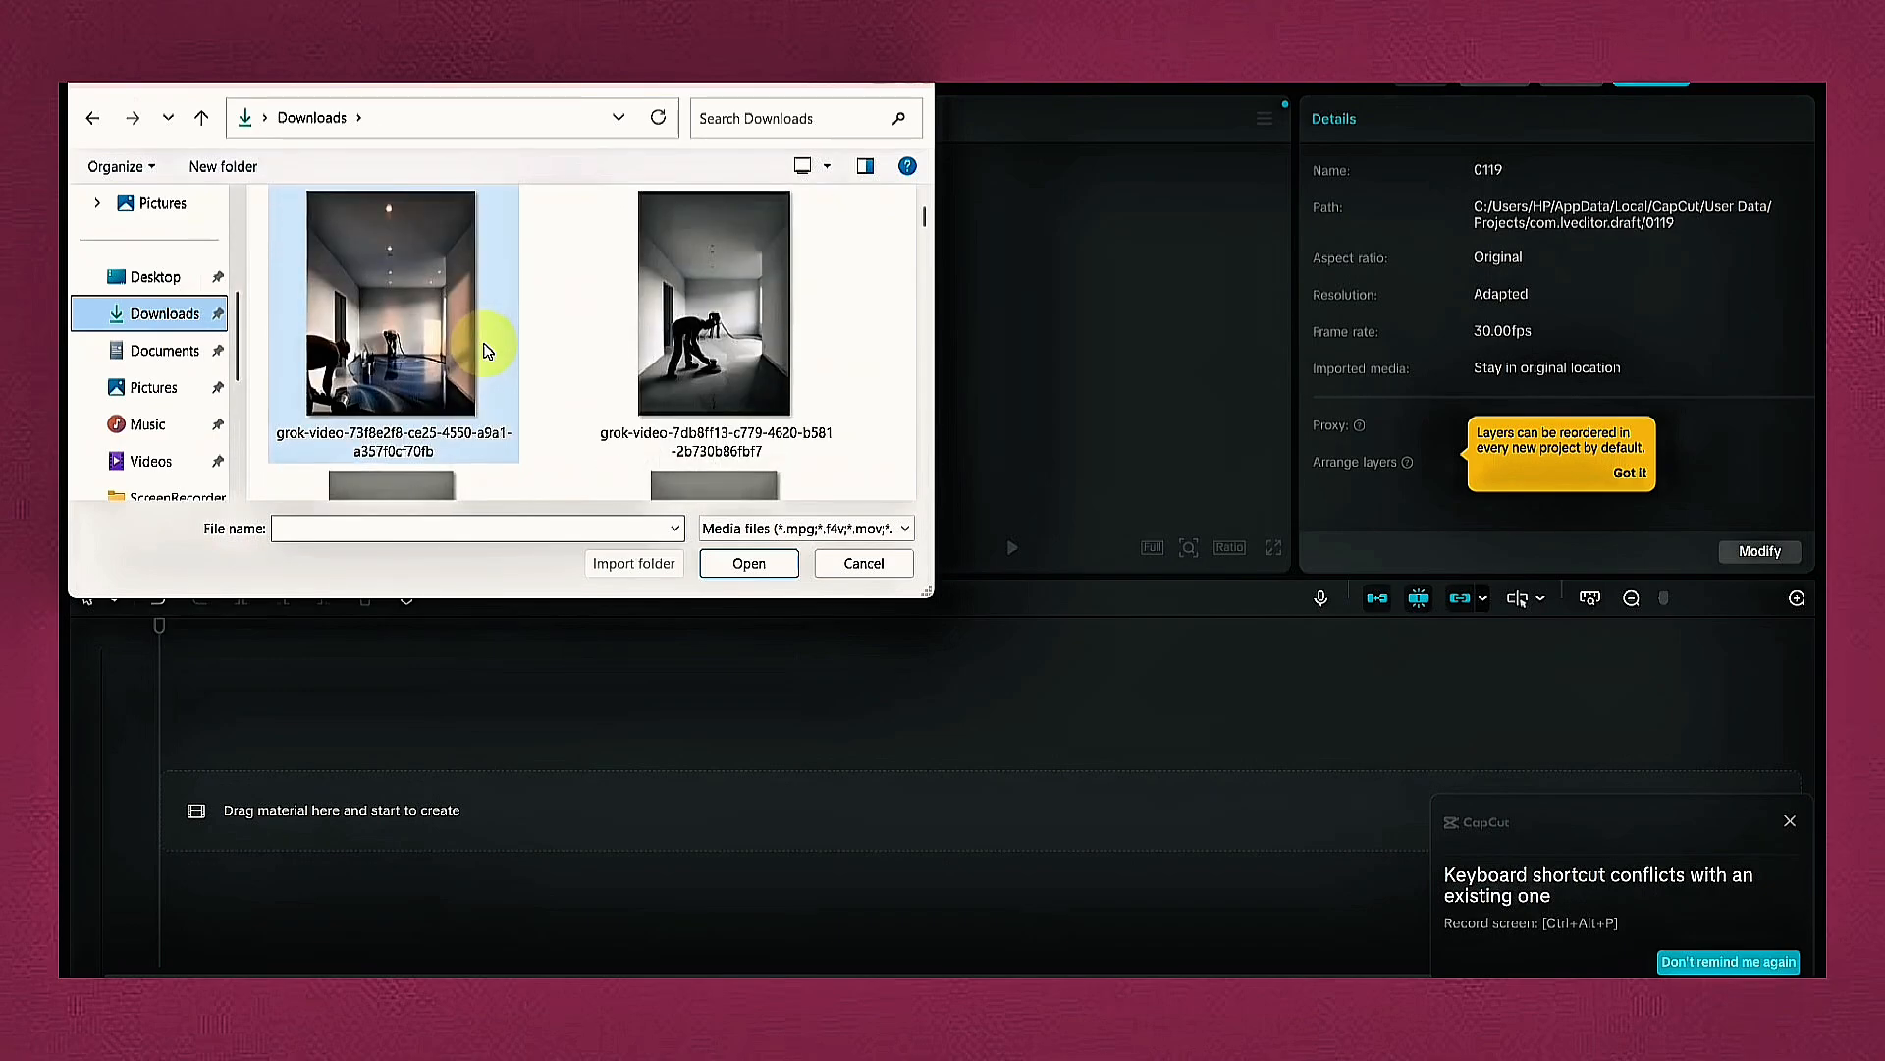
click(453, 351)
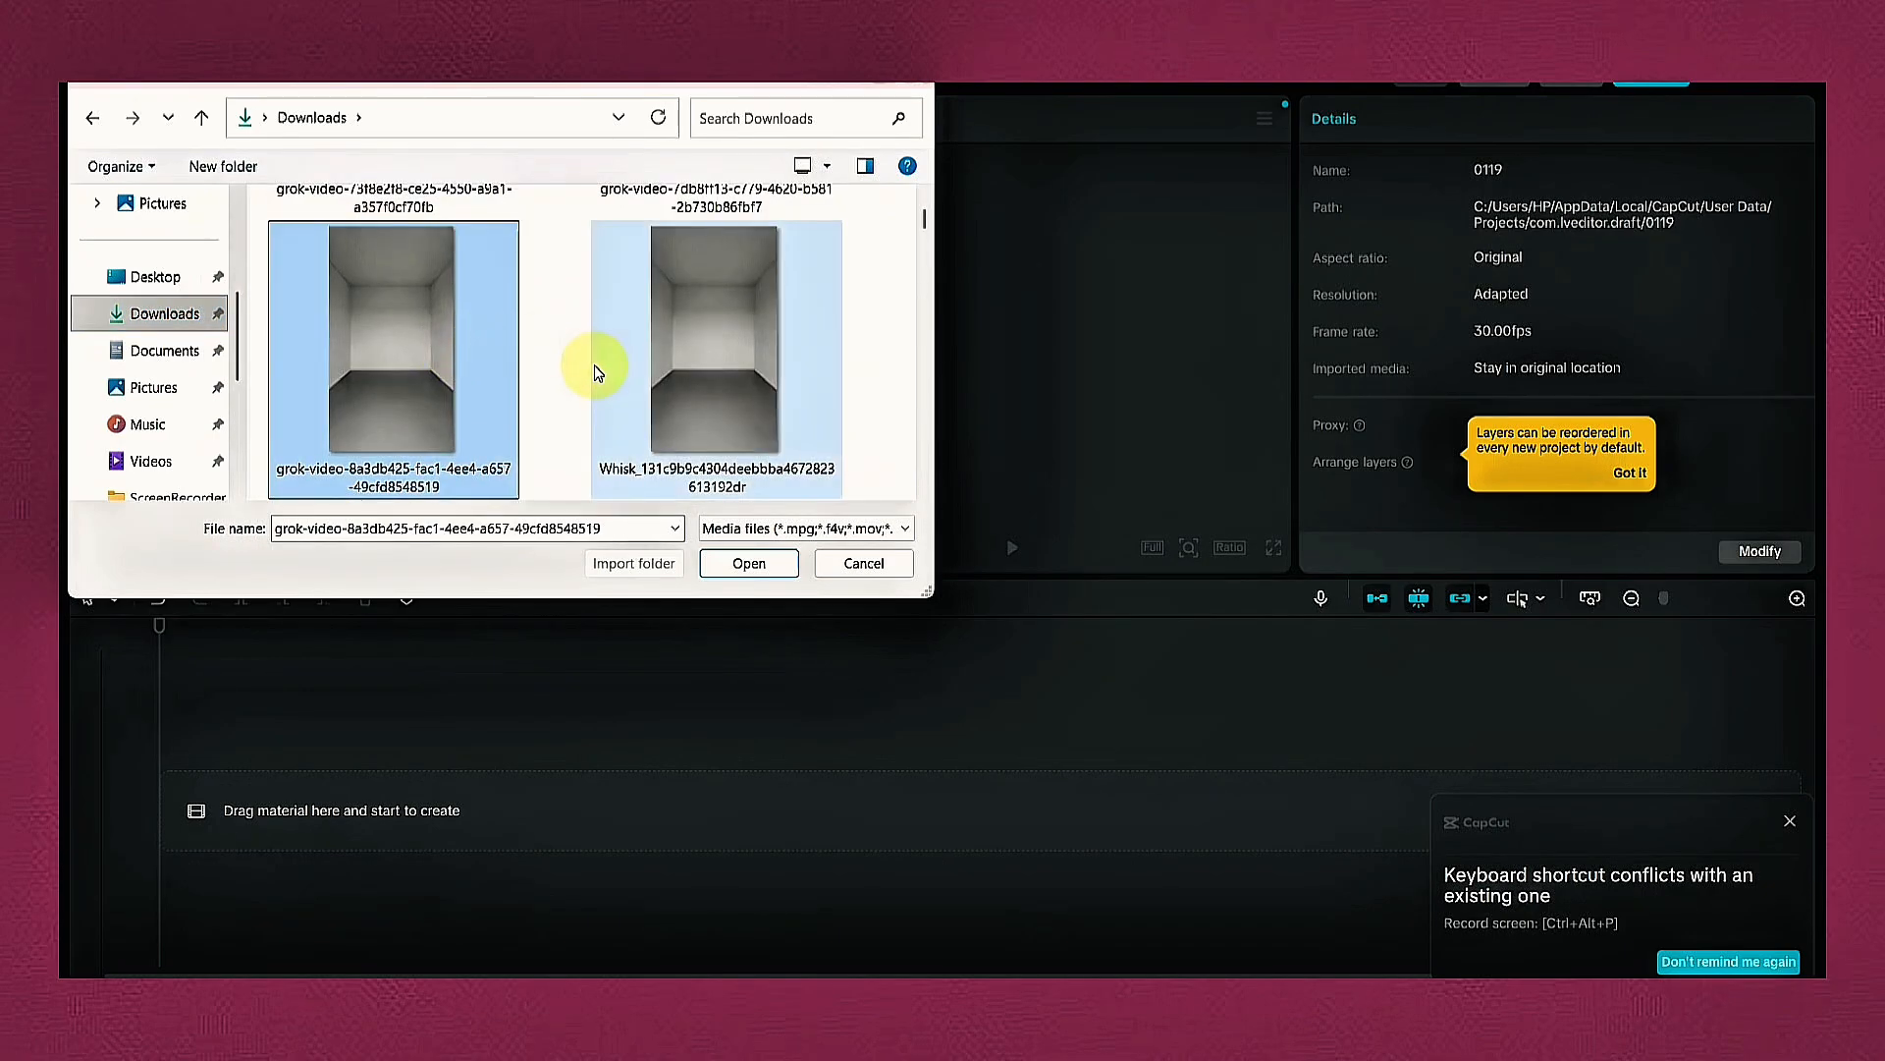
scroll(556, 422, up, 2)
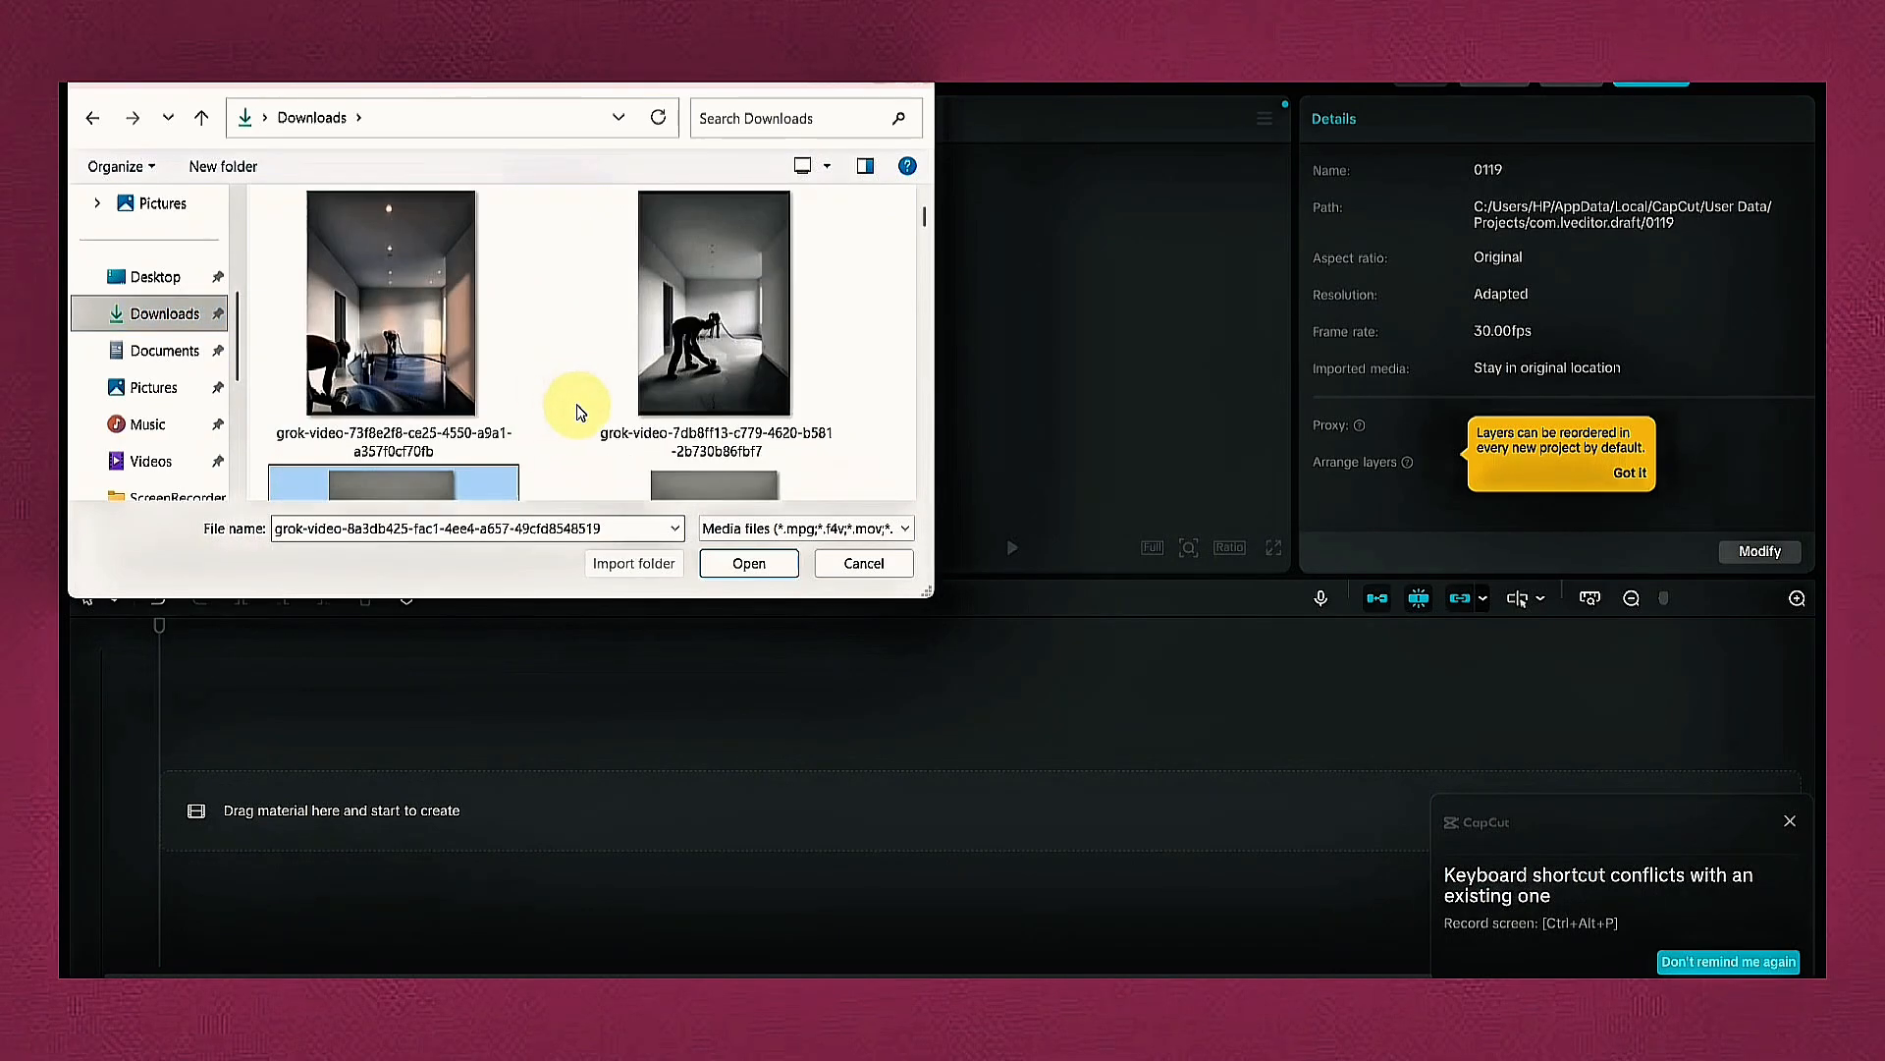
ctrl+click(693, 334)
ctrl+click(491, 413)
scroll(589, 378, up, 1)
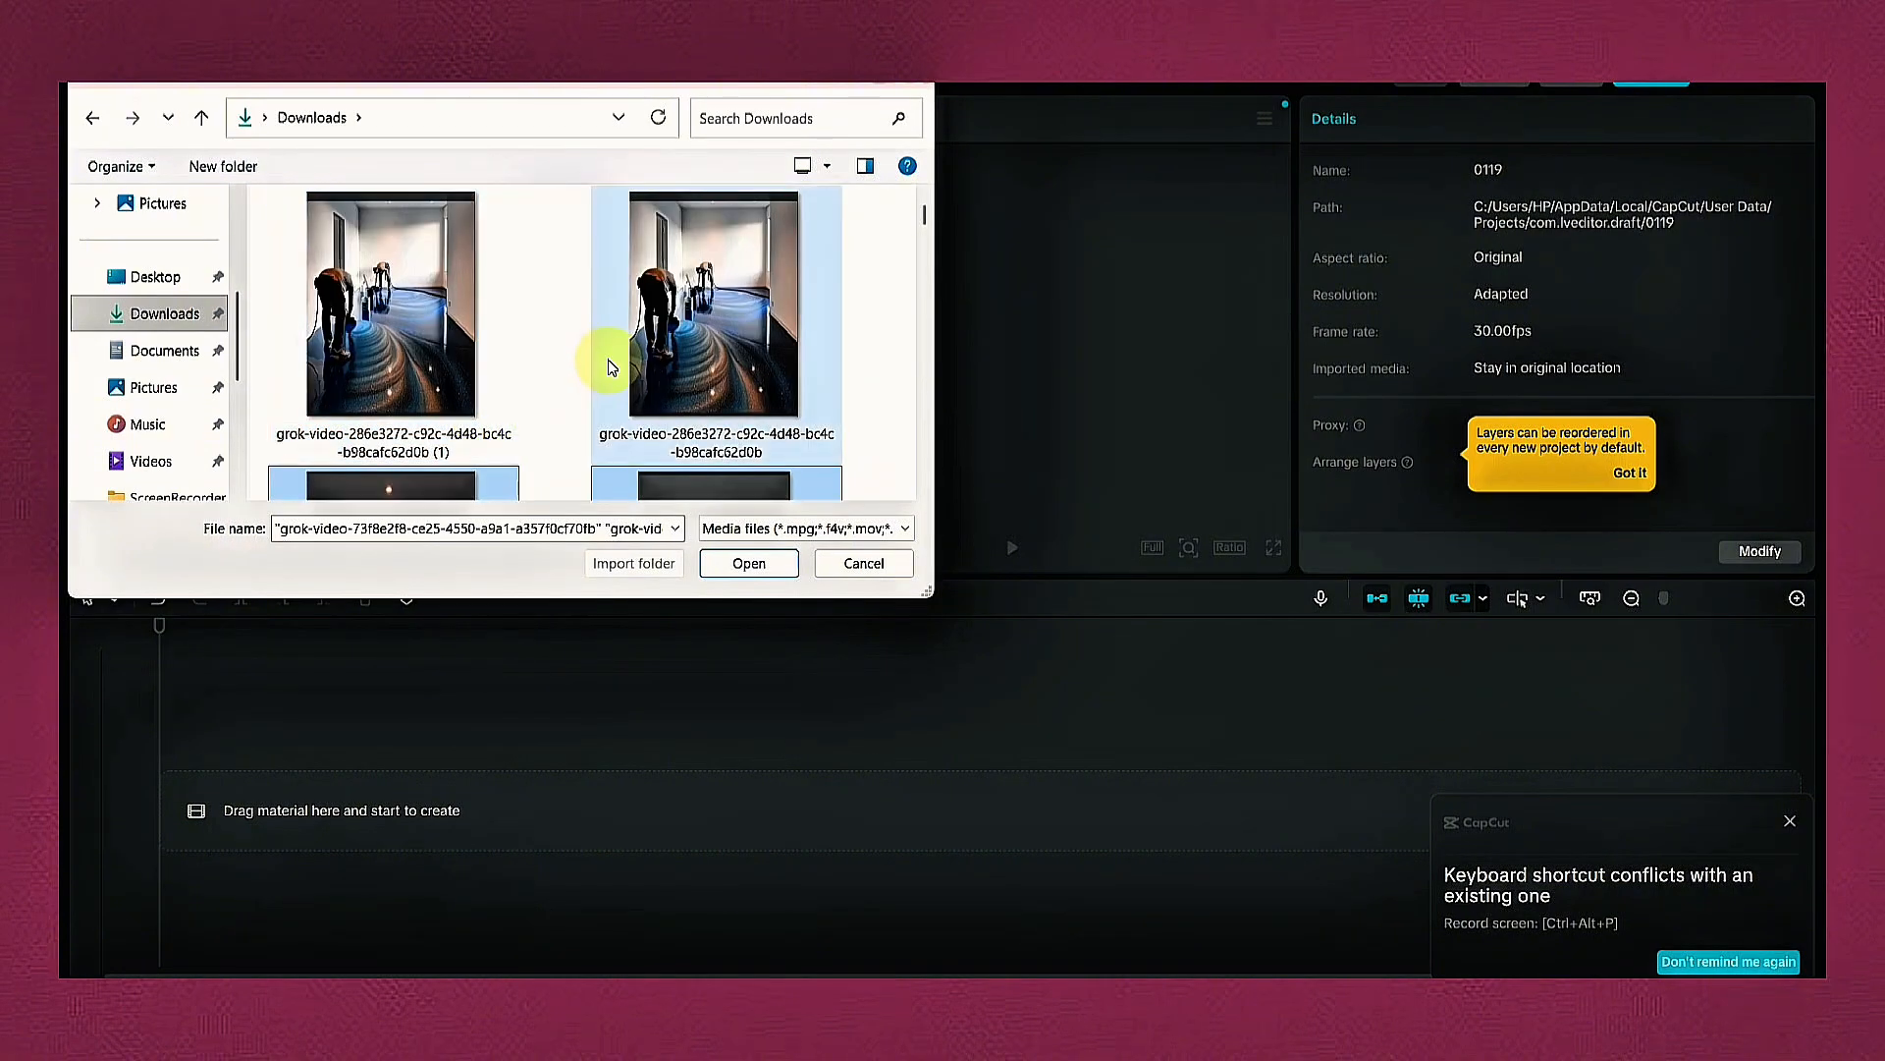
ctrl+click(611, 367)
click(750, 564)
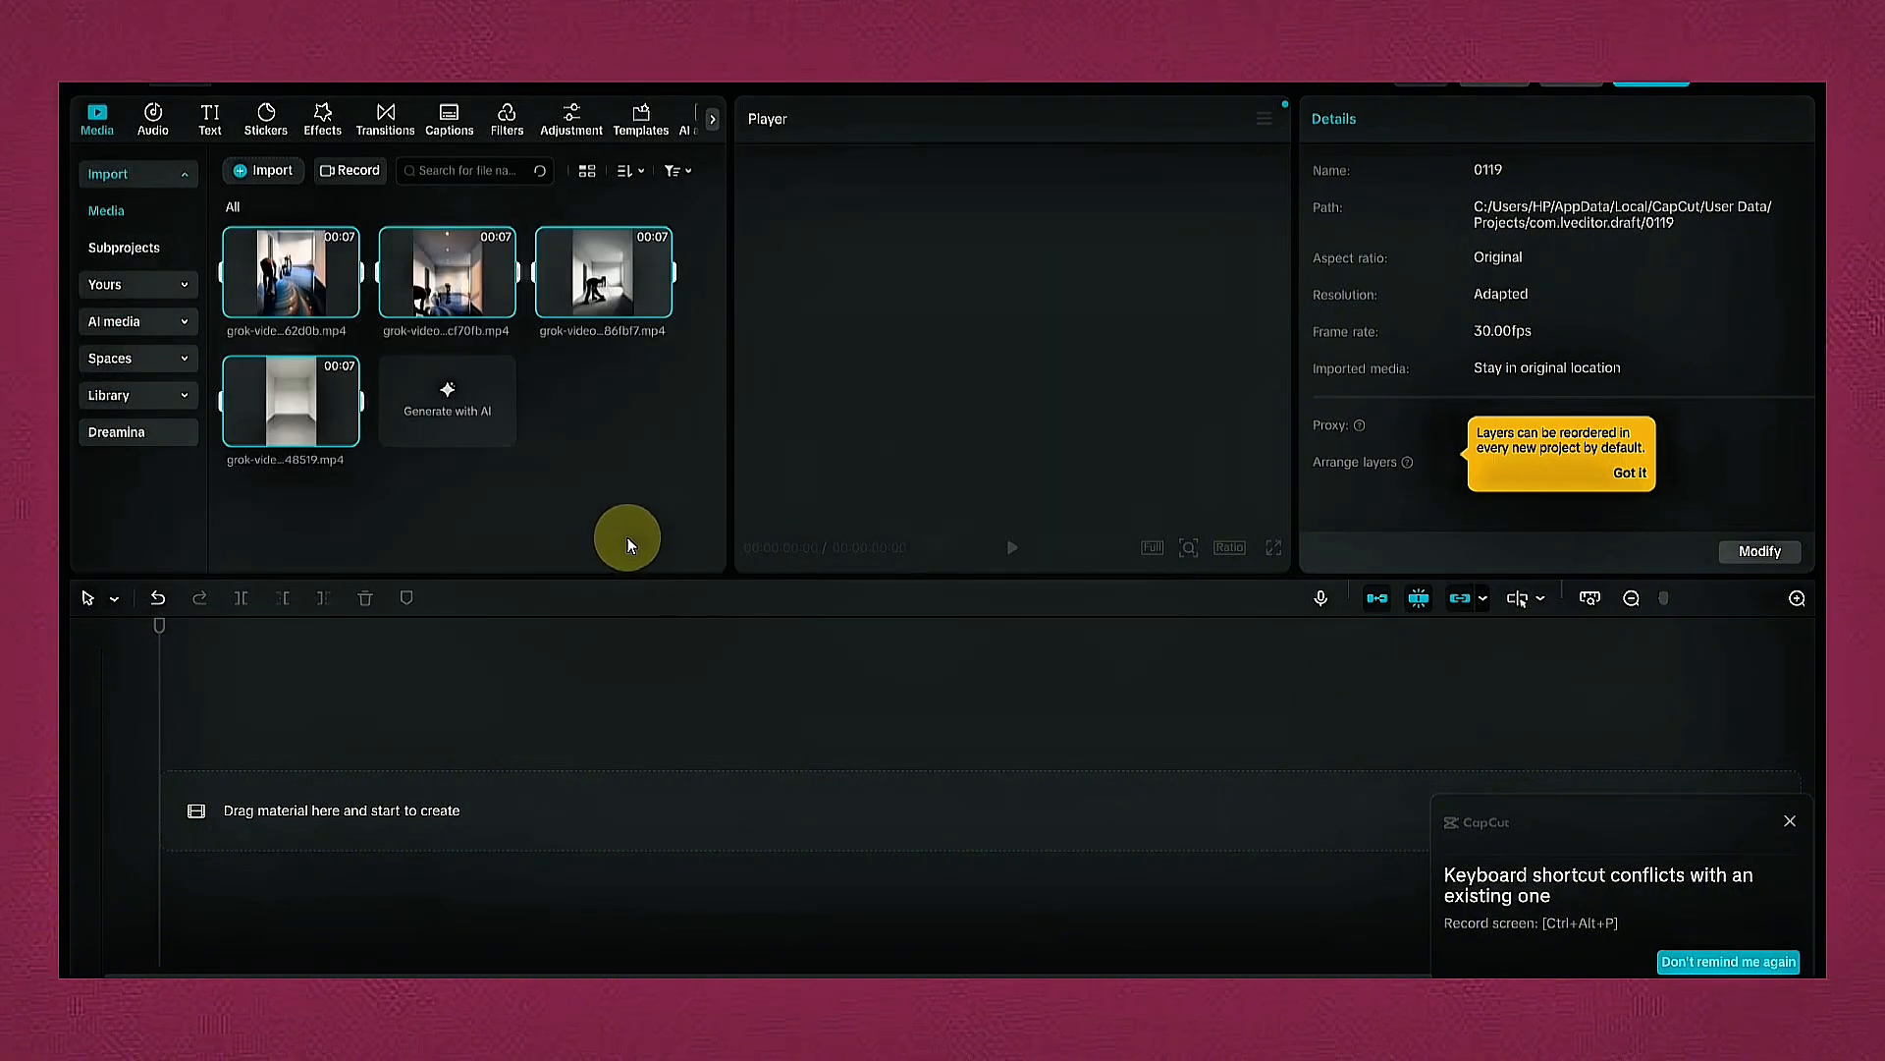
Place all four clips on the timeline, arrange them in the order 8a3db425, 7db8ff13, 73f8e2f8, 286e3272, and play the sequence.
drag(289, 398, 240, 795)
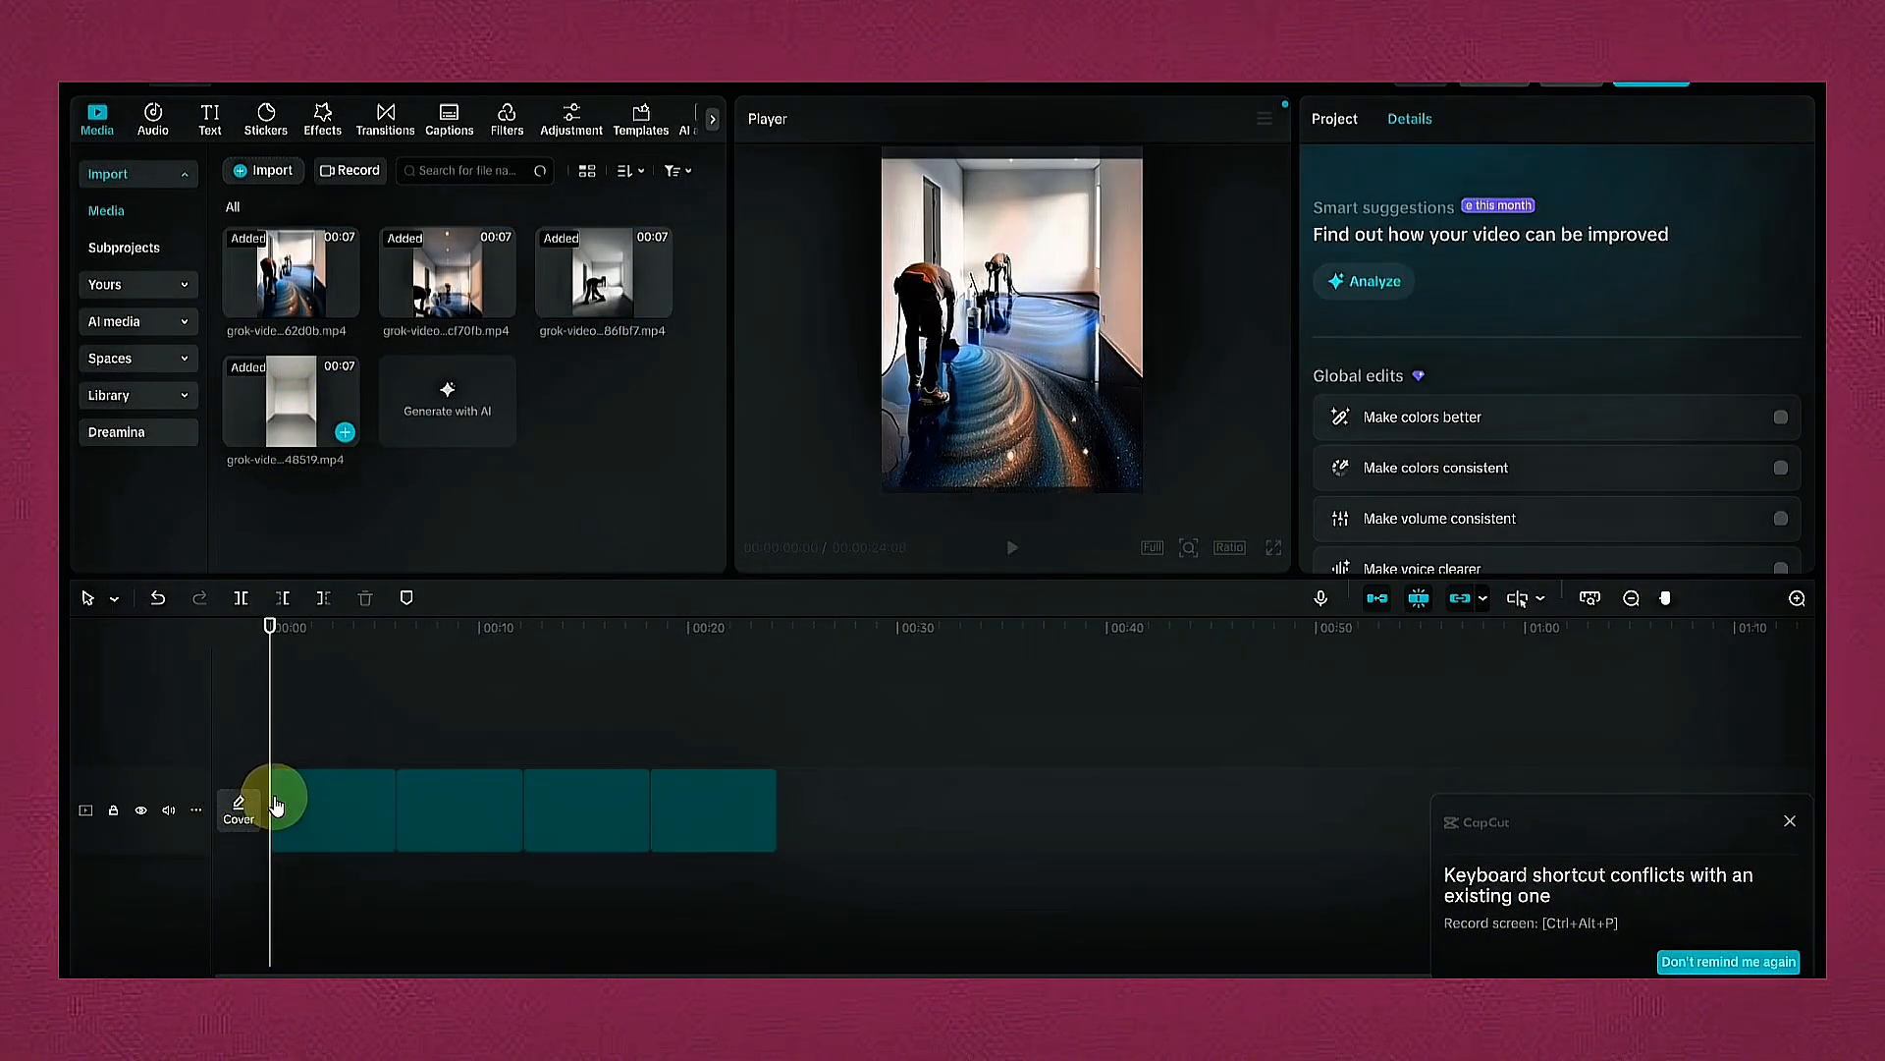
click(308, 807)
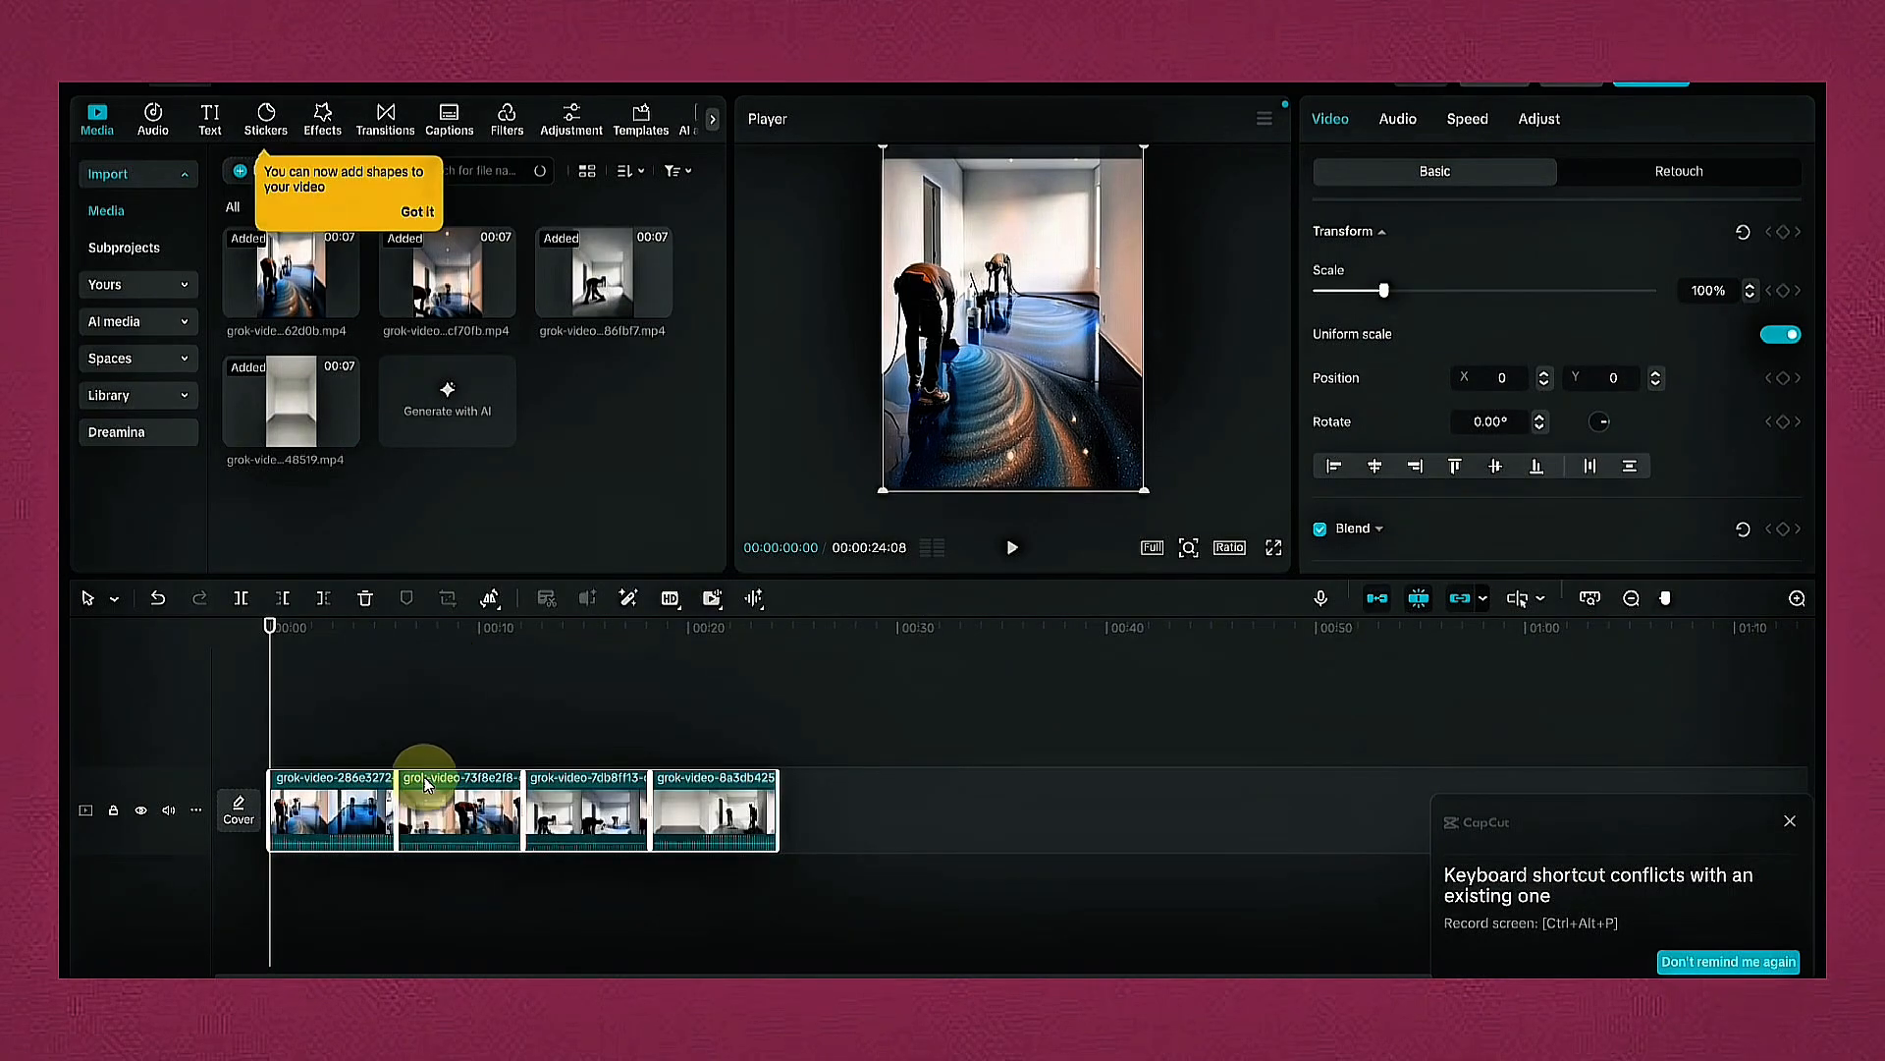
drag(344, 827, 771, 818)
drag(329, 815, 564, 811)
drag(329, 813, 471, 811)
click(1011, 547)
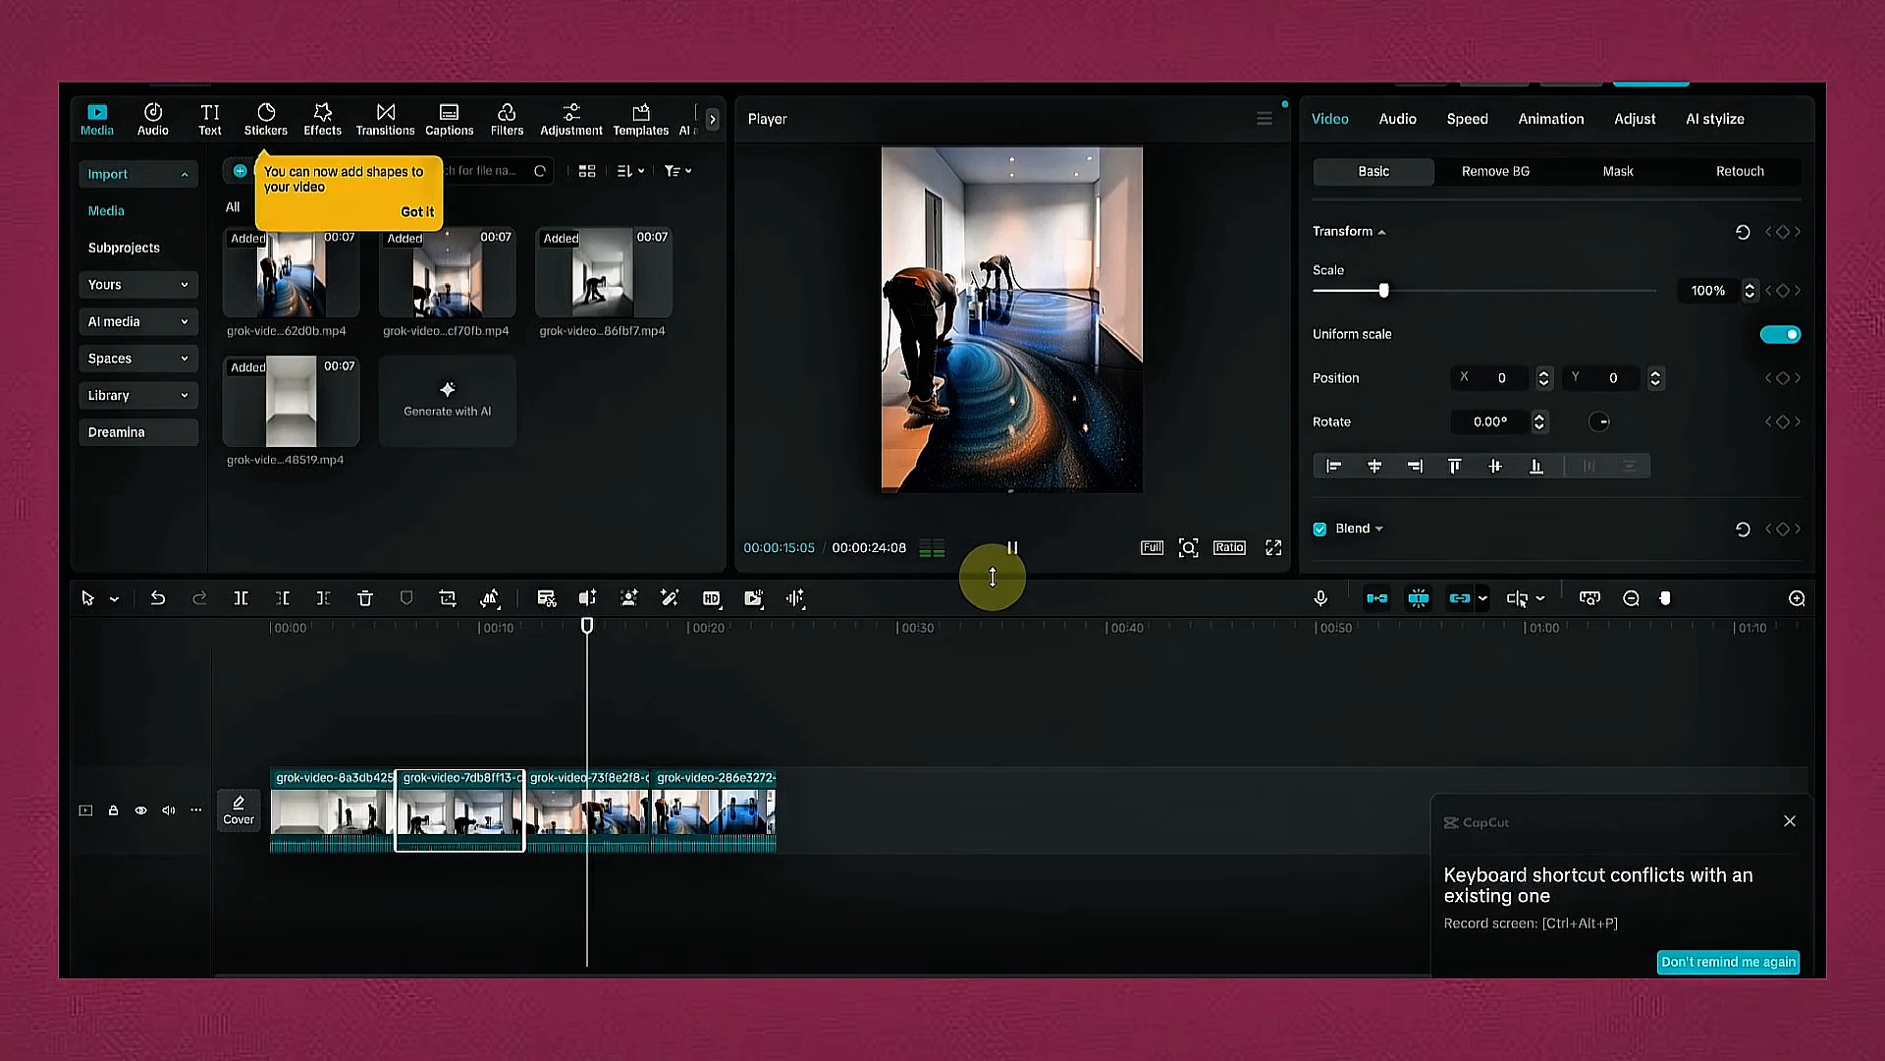